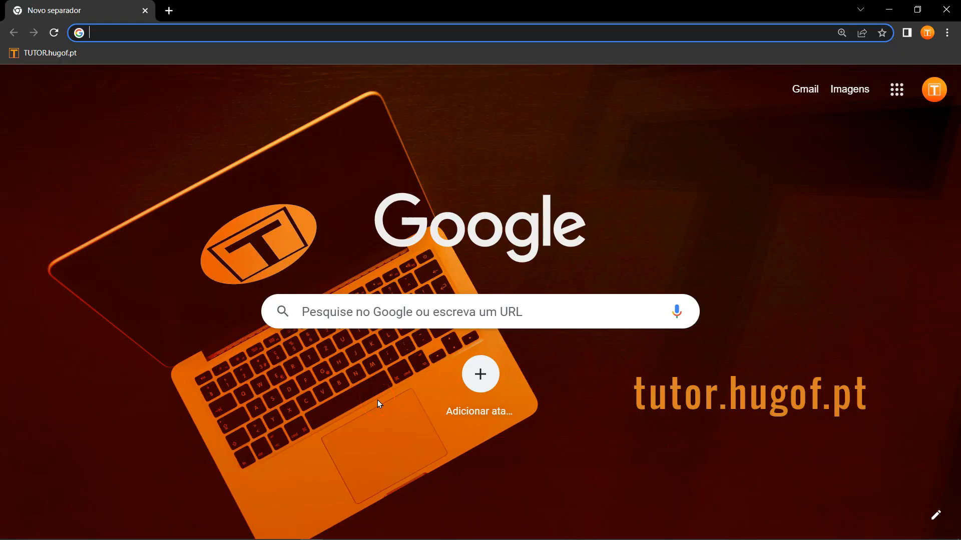
Step: Open the official GIMP website at gimp.org
text(gimp.)
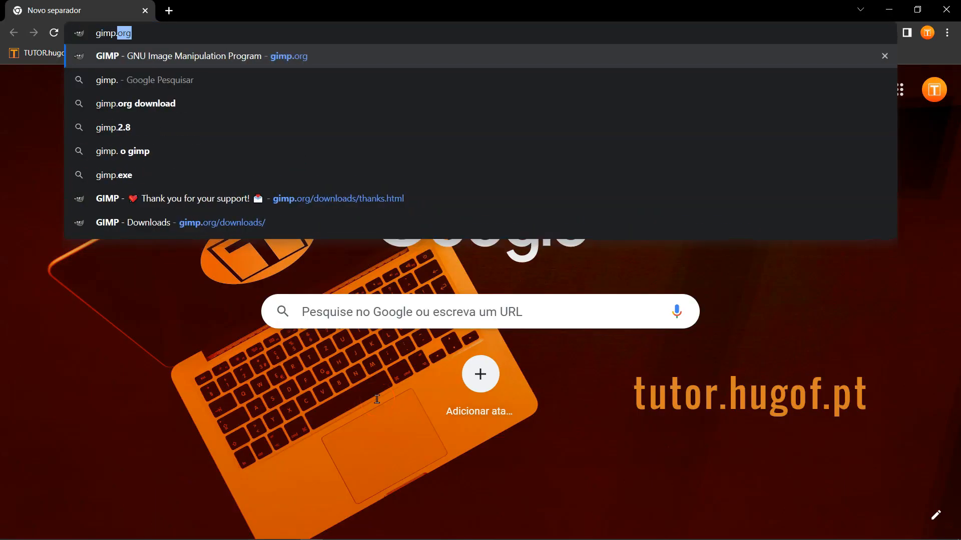
text(org)
key(Return)
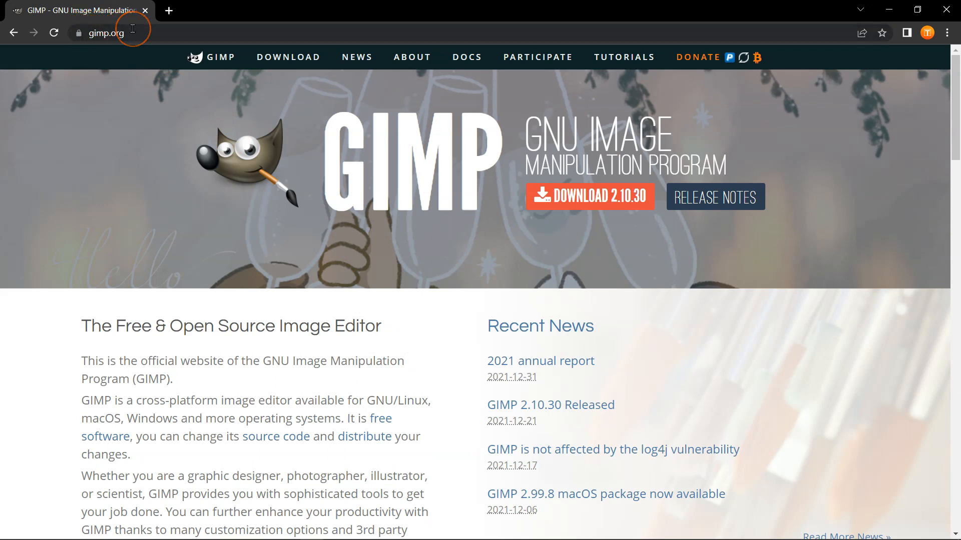
click(169, 61)
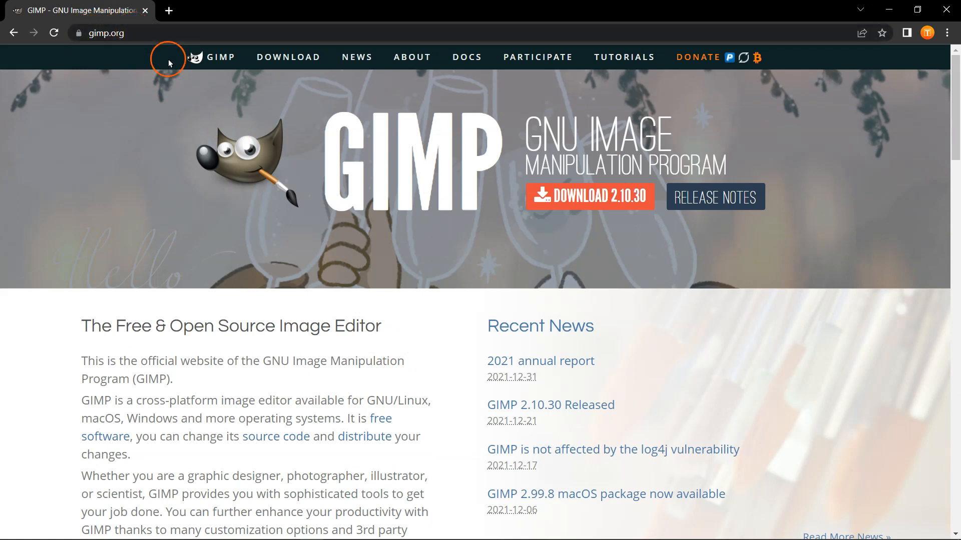
Step: Download GIMP 2.10.30 for Windows directly and save gimp-2.10.30-setup.exe in the GIMP imgs folder
click(285, 59)
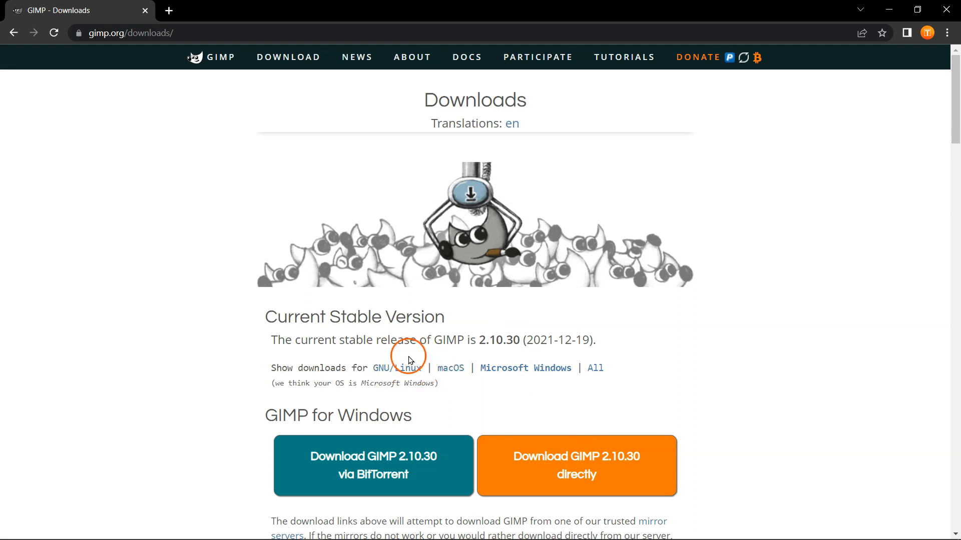
click(552, 456)
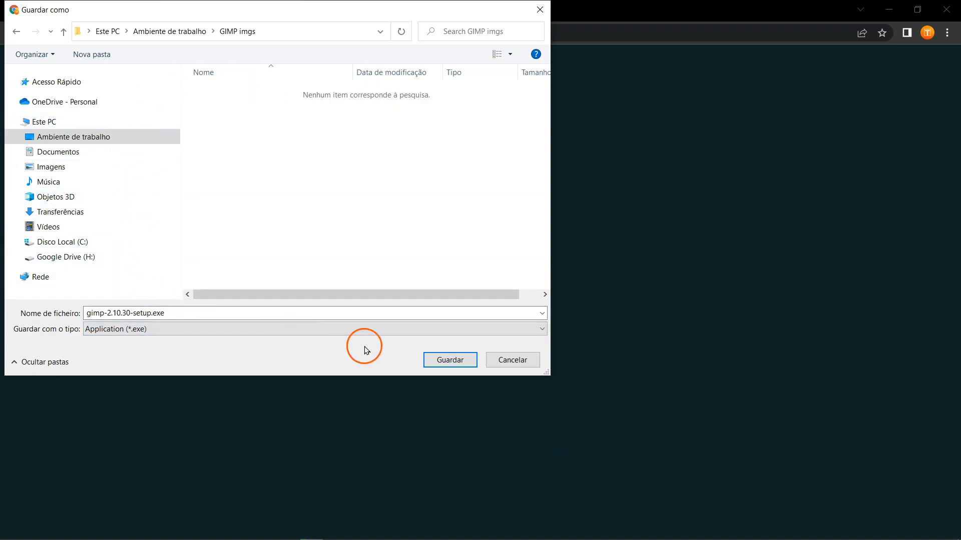
click(441, 361)
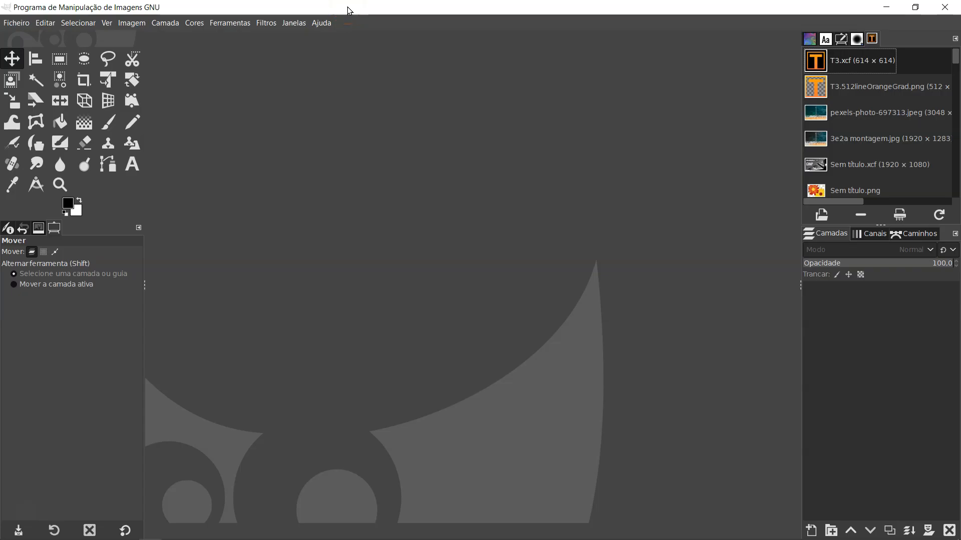
Step: Switch to GIMP, turn off single-window mode and move the main image window between the two separate docks
click(304, 21)
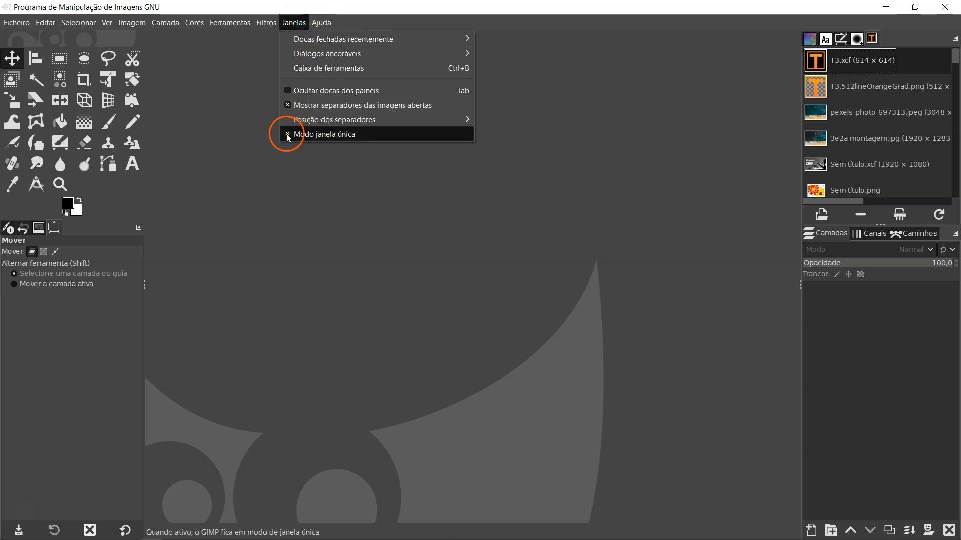
click(328, 135)
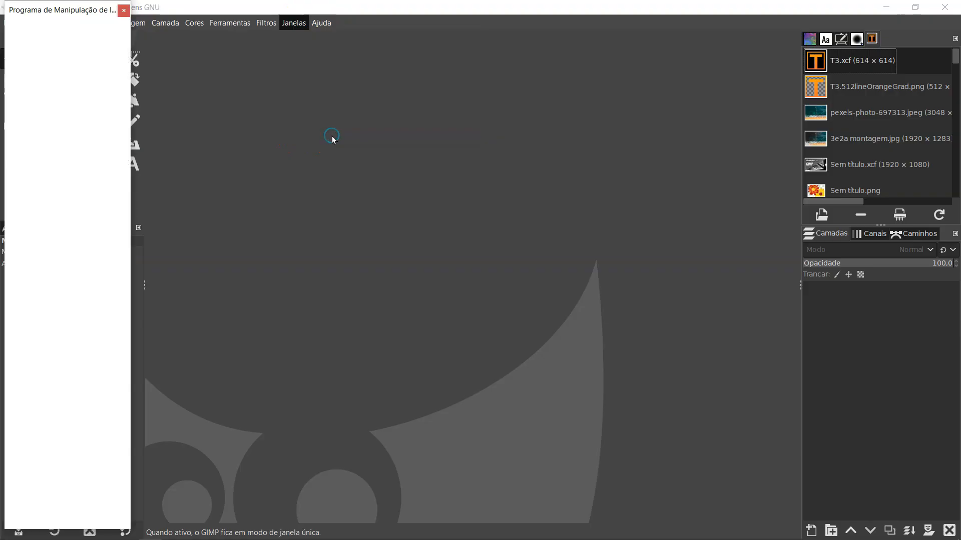
drag(253, 521, 422, 143)
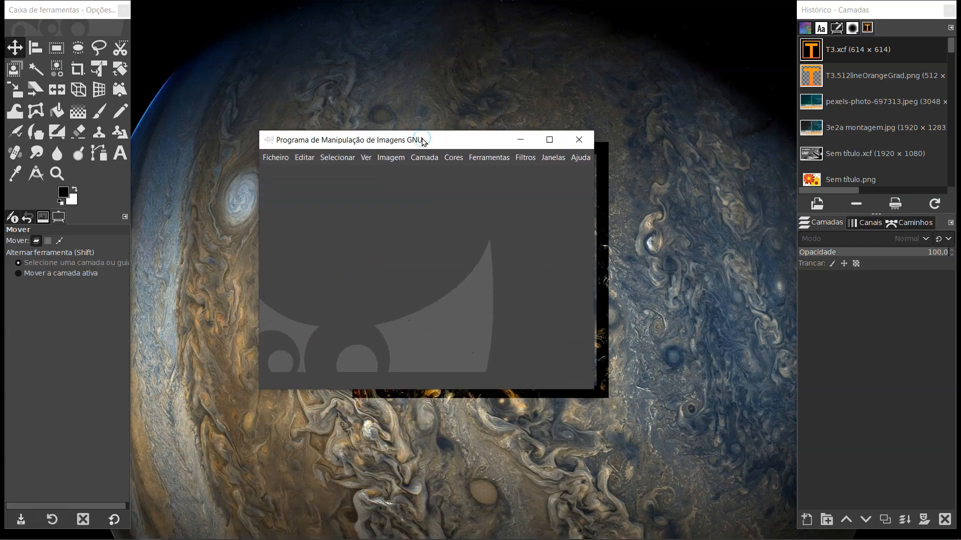
Step: Turn single-window mode back on and maximize the GIMP window
click(548, 159)
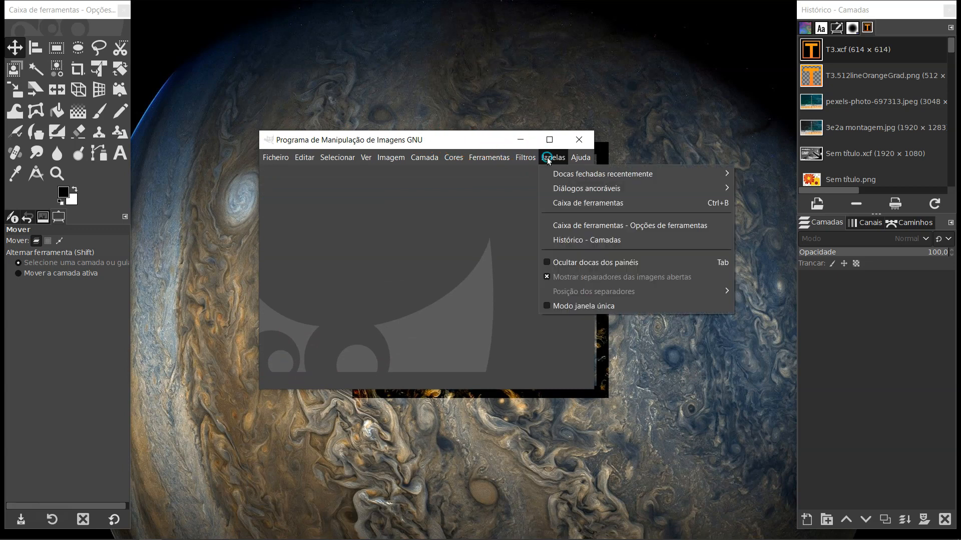
click(588, 307)
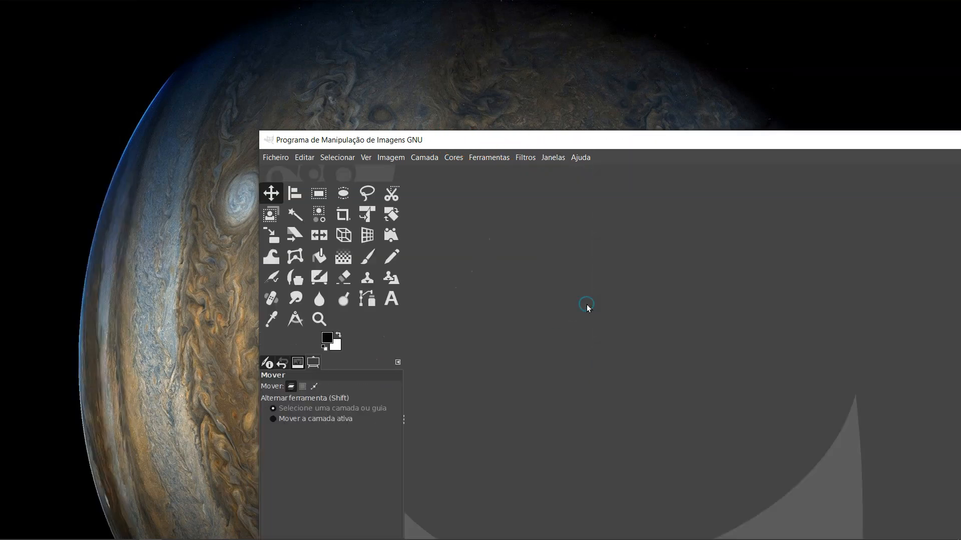
double_click(531, 141)
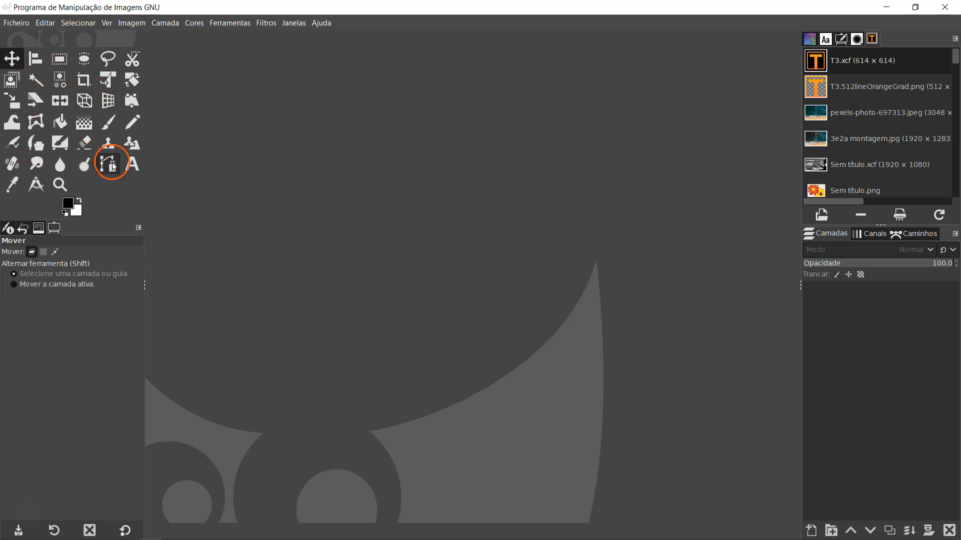
Step: In the toolbox preferences, turn on showing tools in groups and turn it off again
click(46, 23)
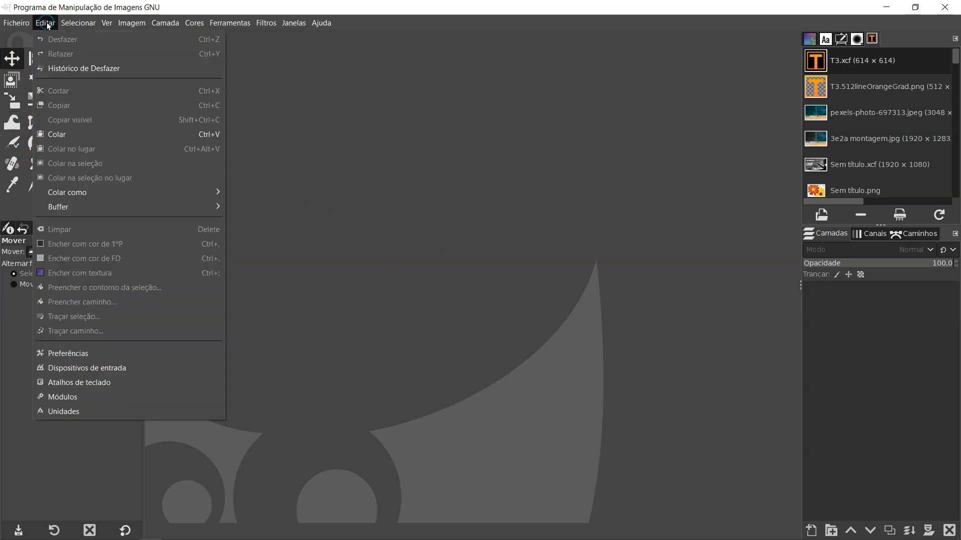
click(89, 352)
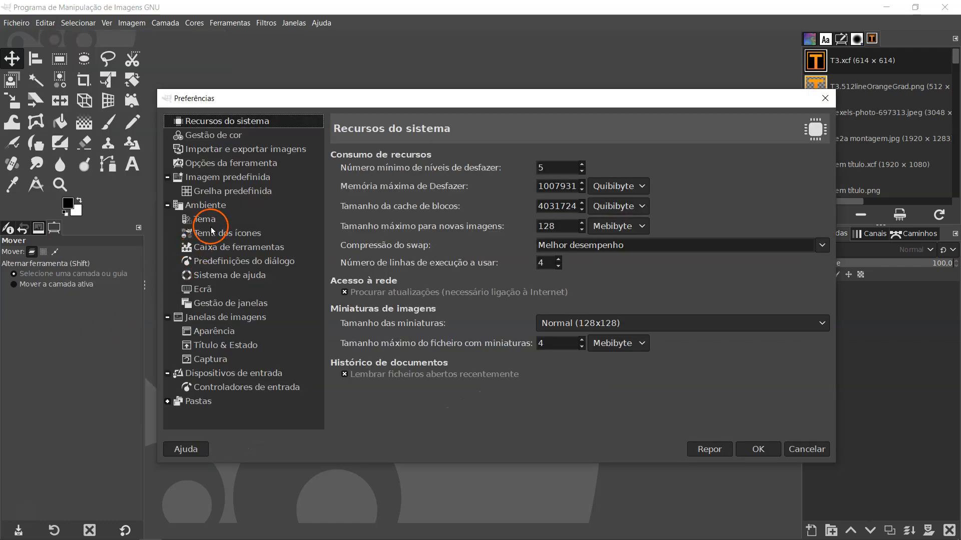
click(201, 206)
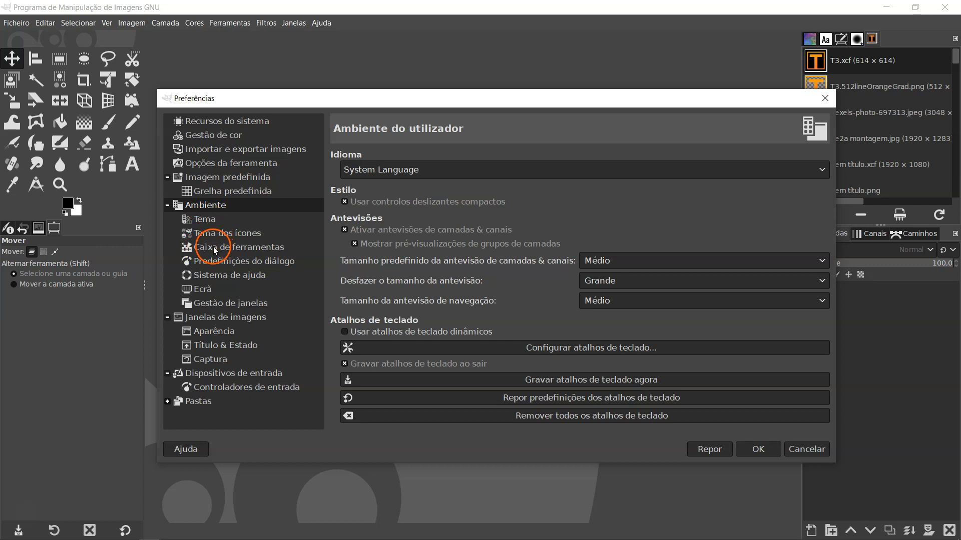
click(248, 251)
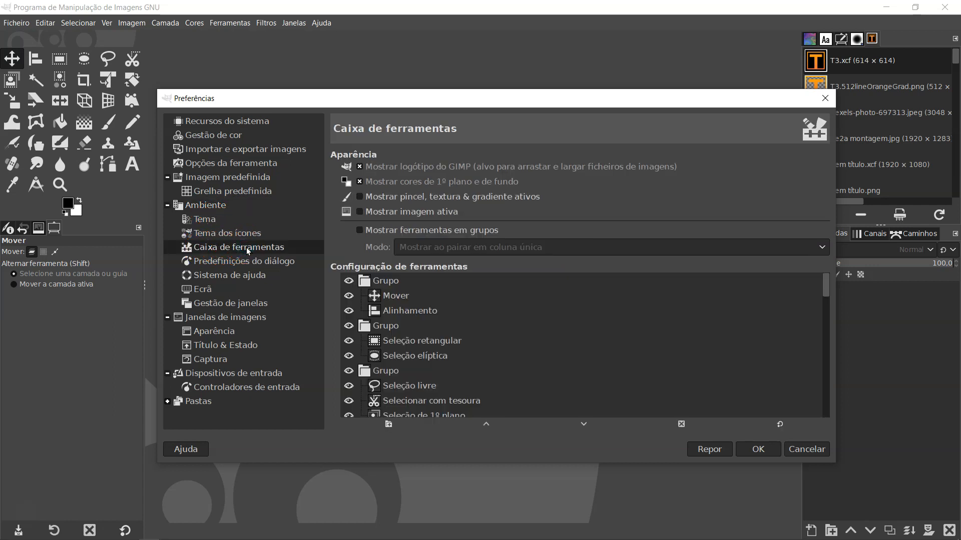
click(366, 234)
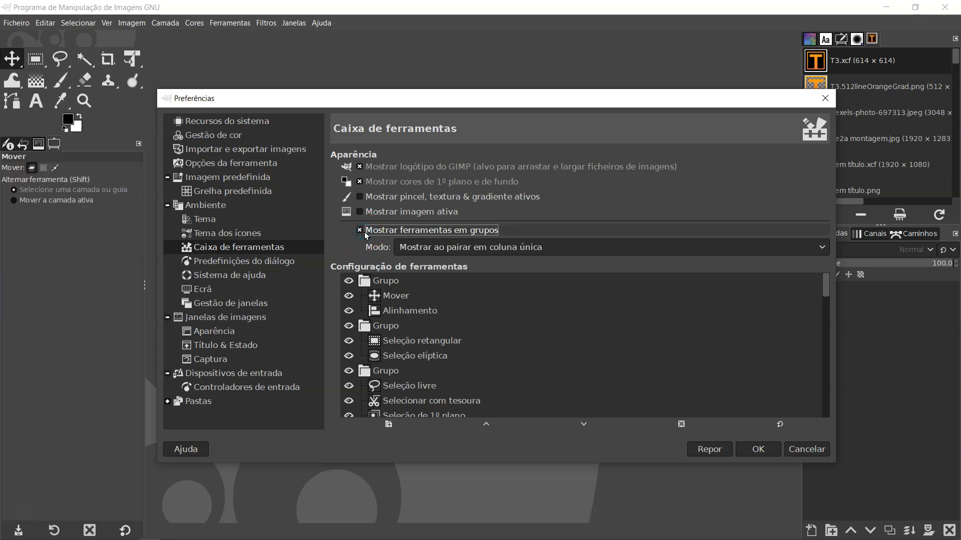
click(125, 114)
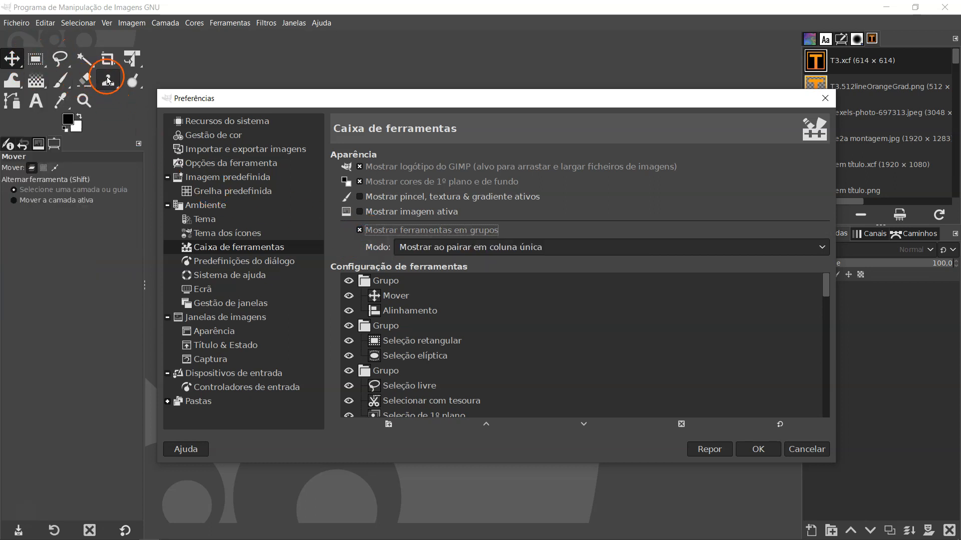
click(359, 230)
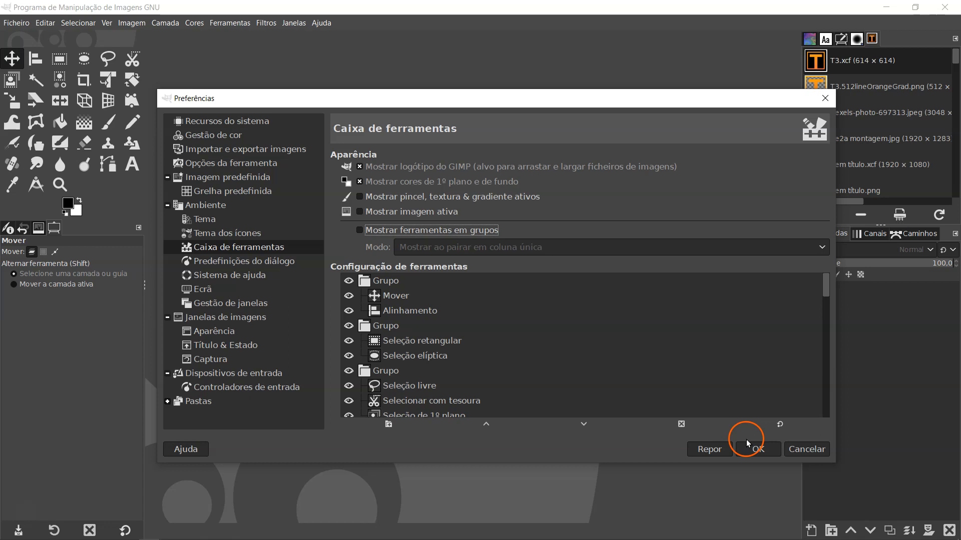
Step: Try the Color icon theme, go back to Symbolic-High-Contrast, and cancel the preferences after viewing the interface themes
click(259, 234)
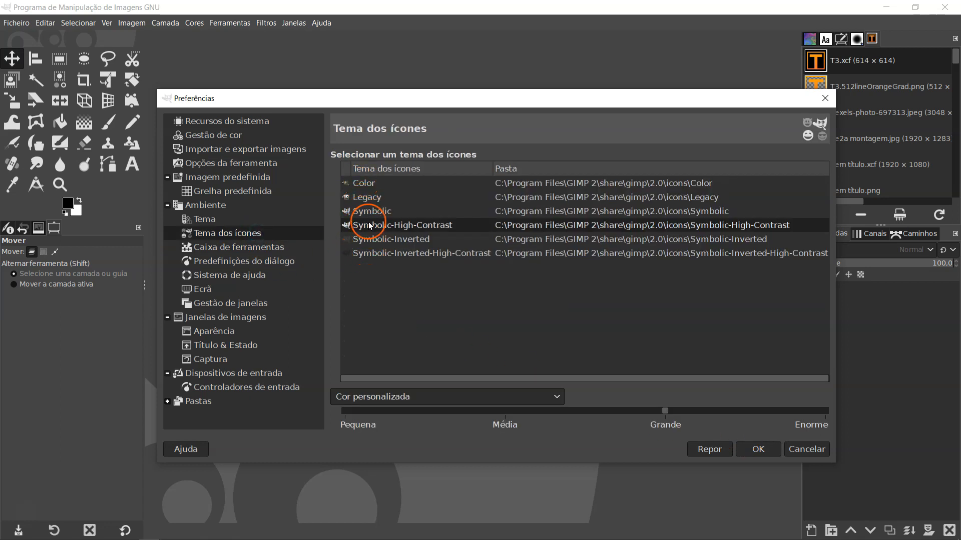
click(368, 184)
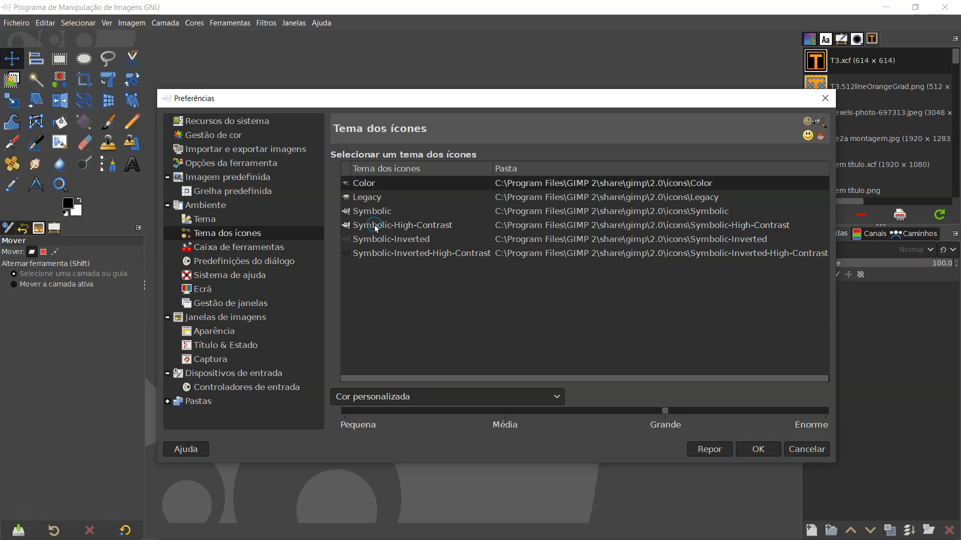
click(379, 226)
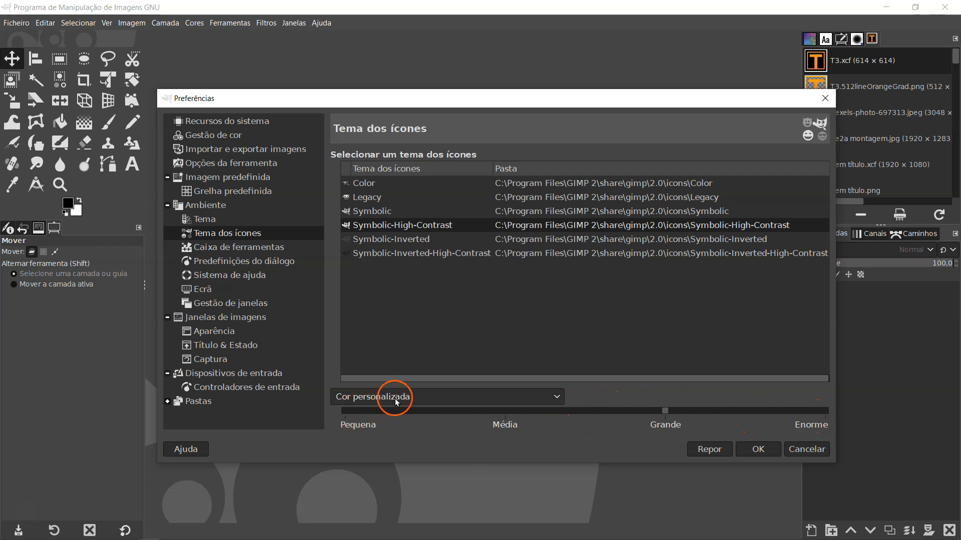
click(203, 220)
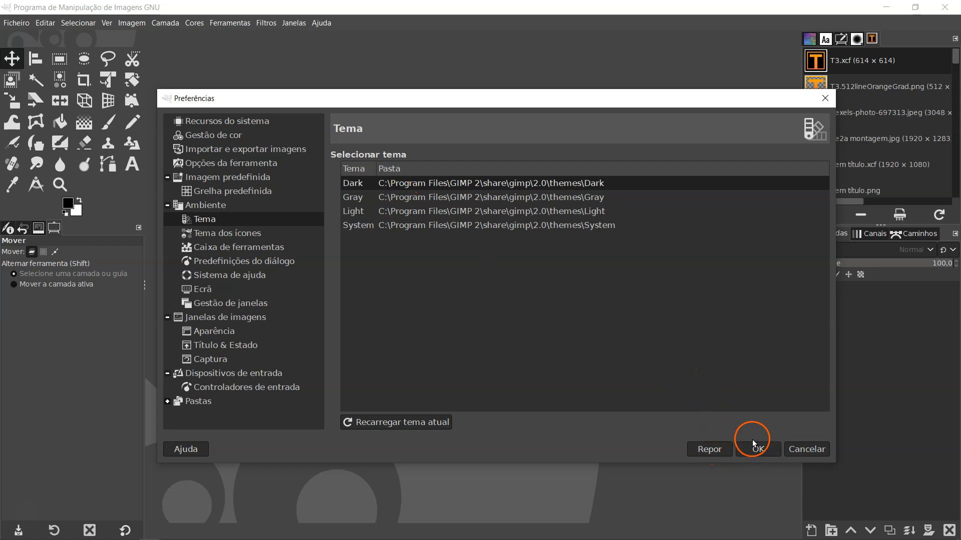
click(824, 450)
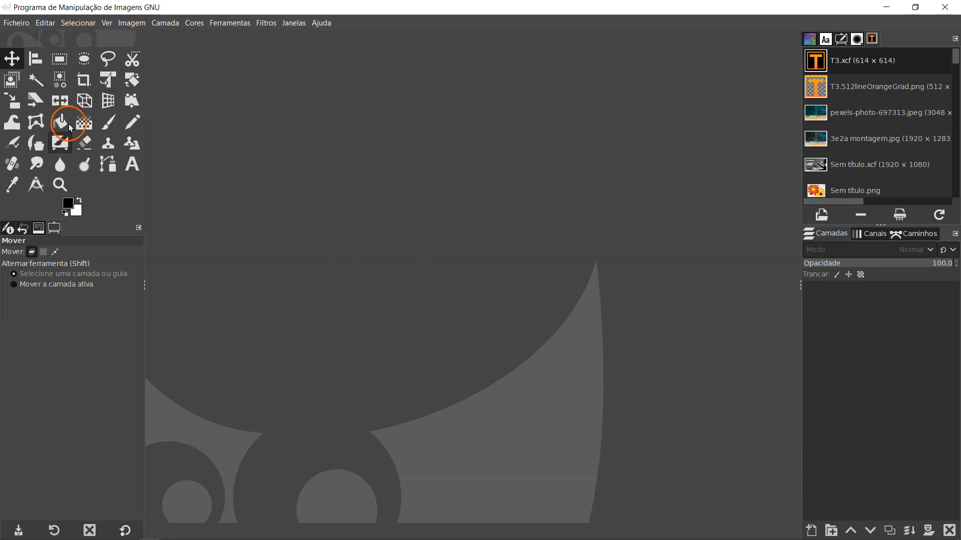
Step: Look through the panels docked below the toolbox and compare the options of the MyPaint Brush and Move tools
click(38, 229)
click(24, 230)
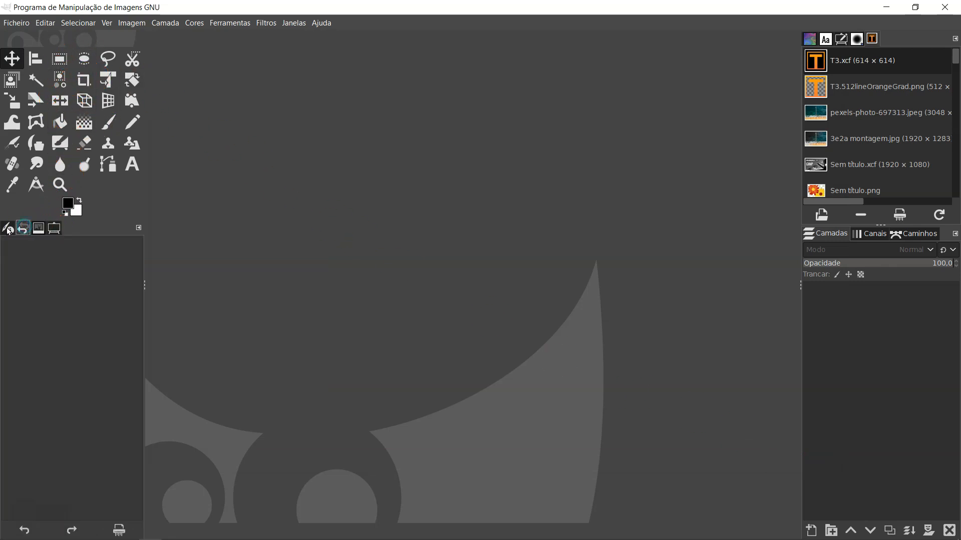
click(14, 230)
click(53, 229)
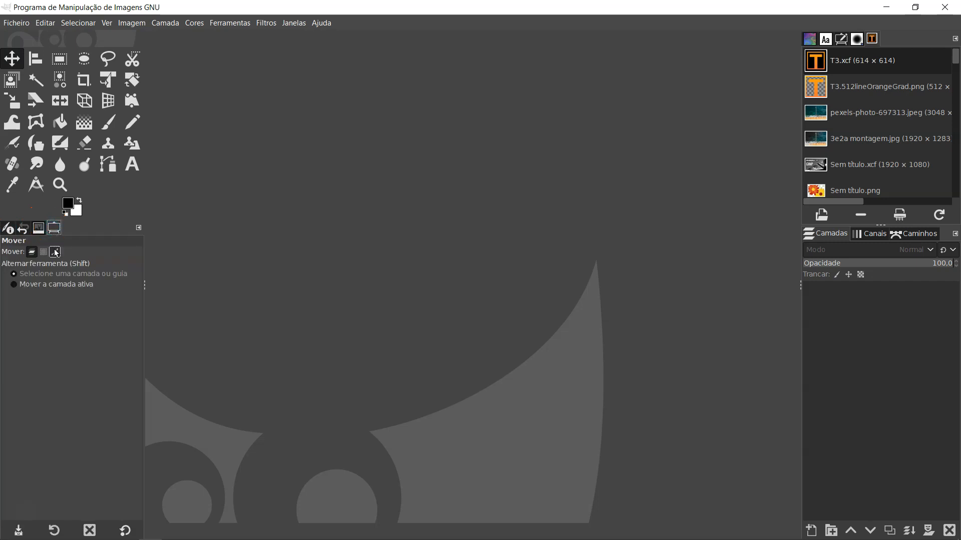
click(59, 143)
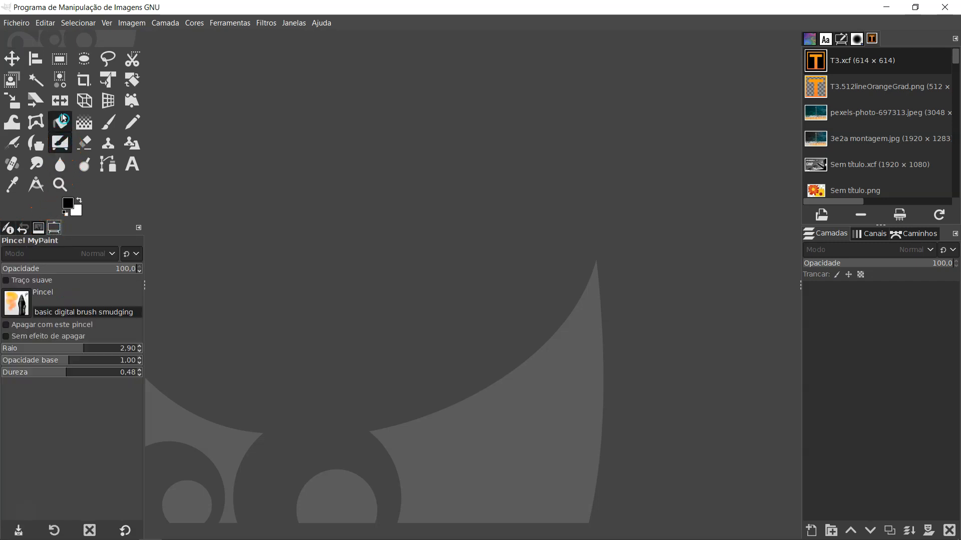
click(12, 59)
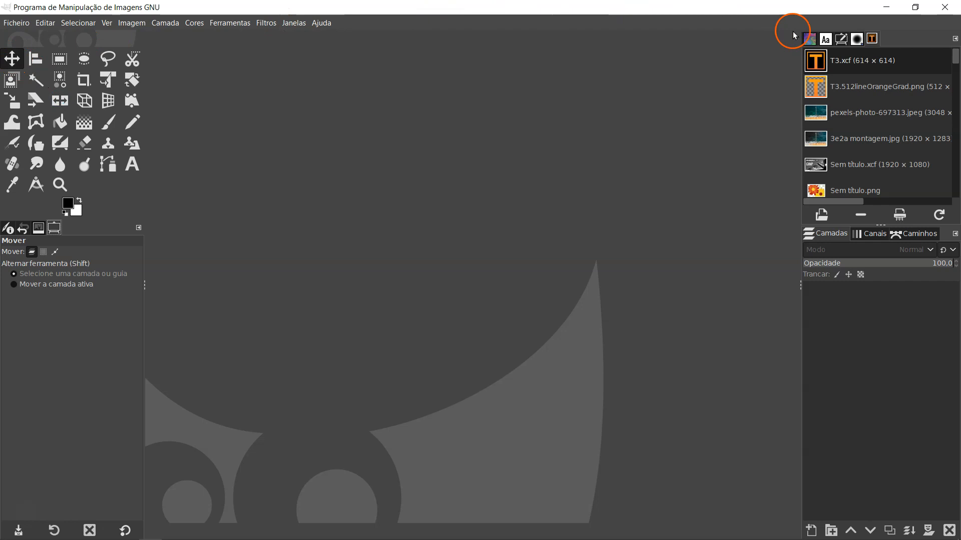
Step: Look through the upper dock's panels, including the tool preset editor and document history, and show the fonts list
click(810, 40)
click(824, 40)
click(841, 39)
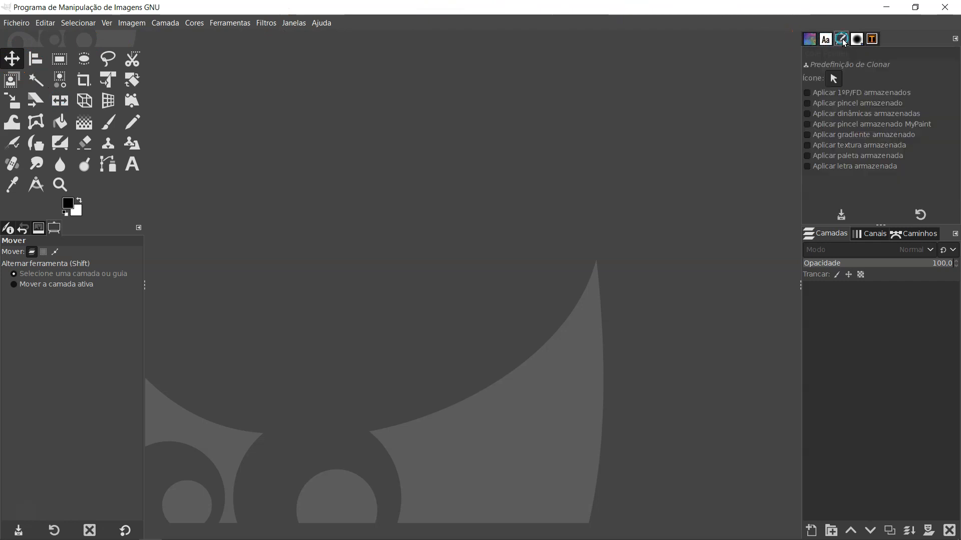
click(856, 39)
click(872, 40)
click(826, 40)
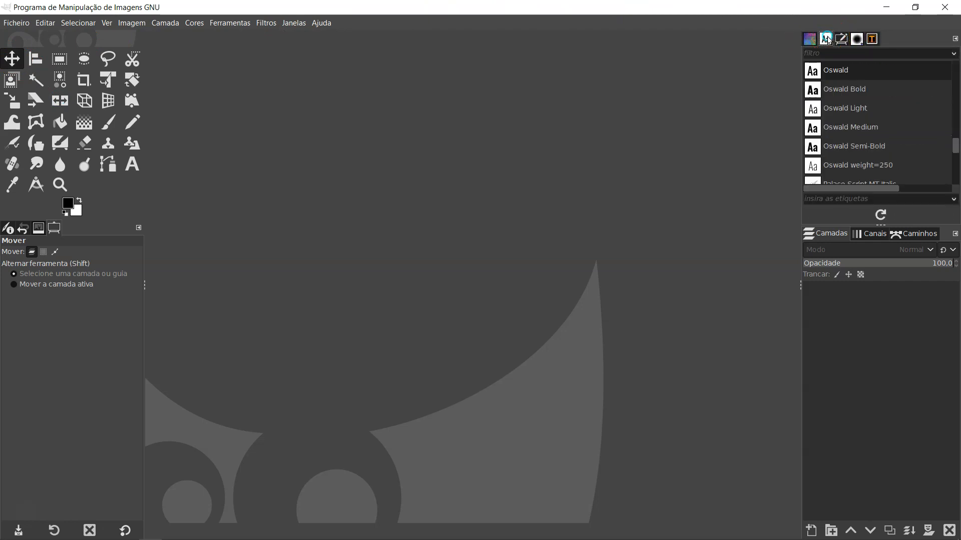
Step: Examine the Channels and Paths panels and return to the Layers panel
click(868, 234)
click(917, 236)
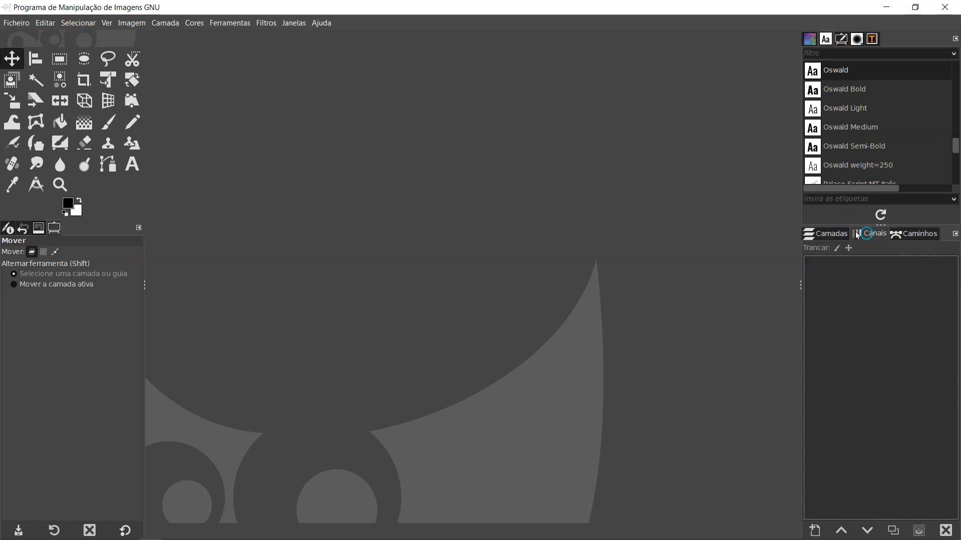
click(823, 234)
click(856, 238)
click(915, 236)
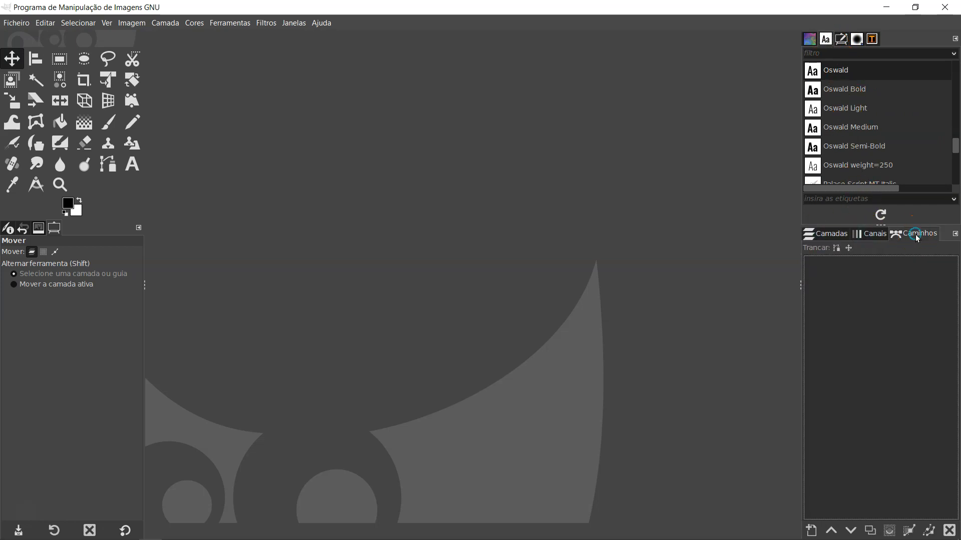
click(823, 234)
Step: Detach the Fonts panel from its dock into a floating window and close it
click(841, 118)
drag(828, 40, 527, 164)
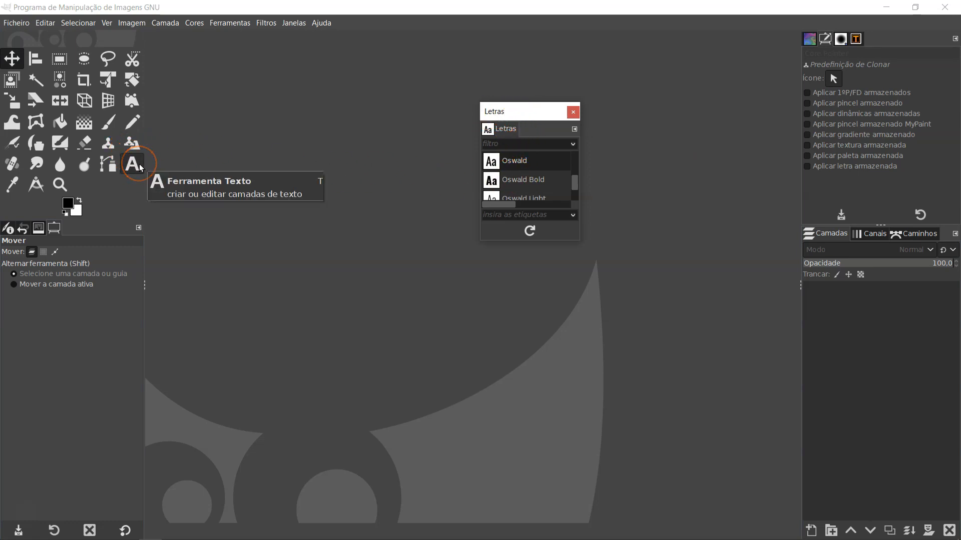
click(572, 112)
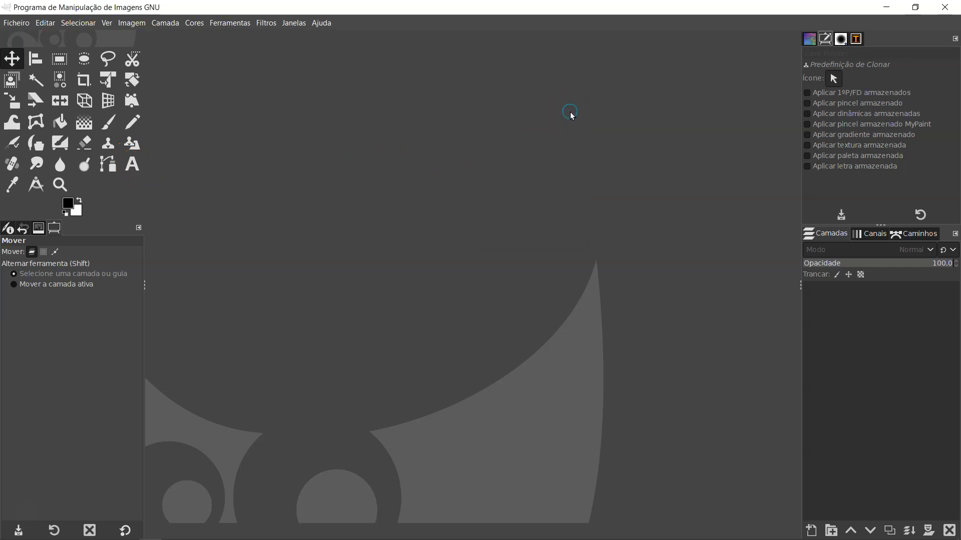
Step: Reopen the Fonts (Letras) panel as a dockable dialog and place it second among the upper dock's panels
click(302, 24)
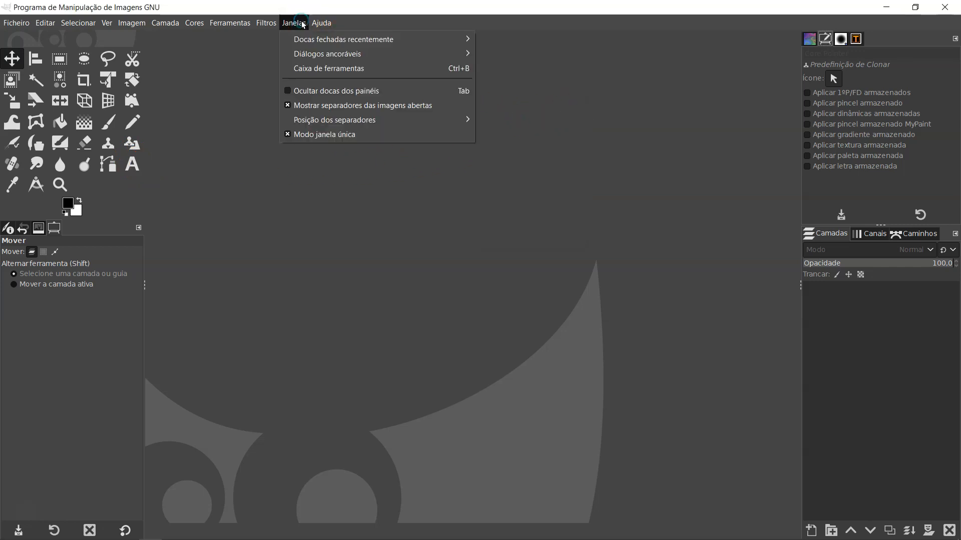
mouse_move(296, 54)
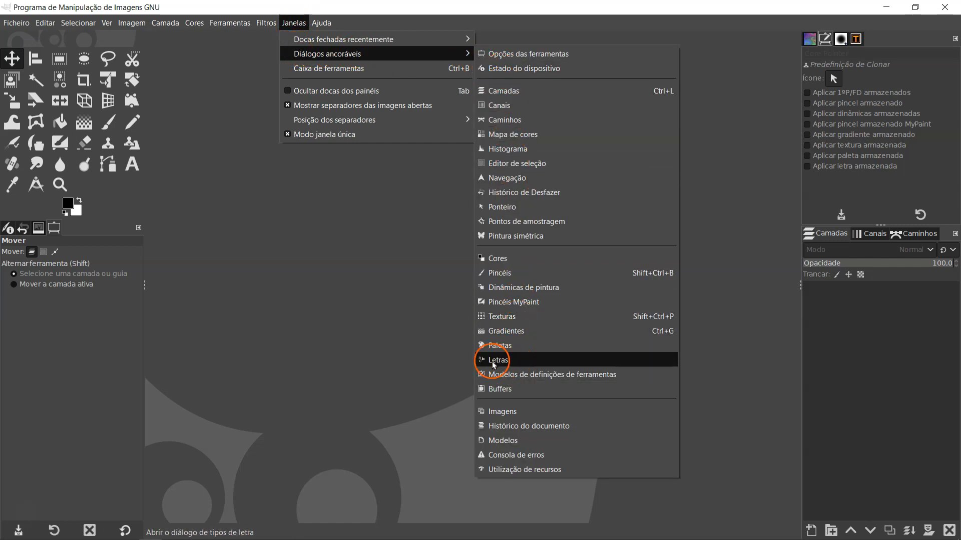
click(516, 363)
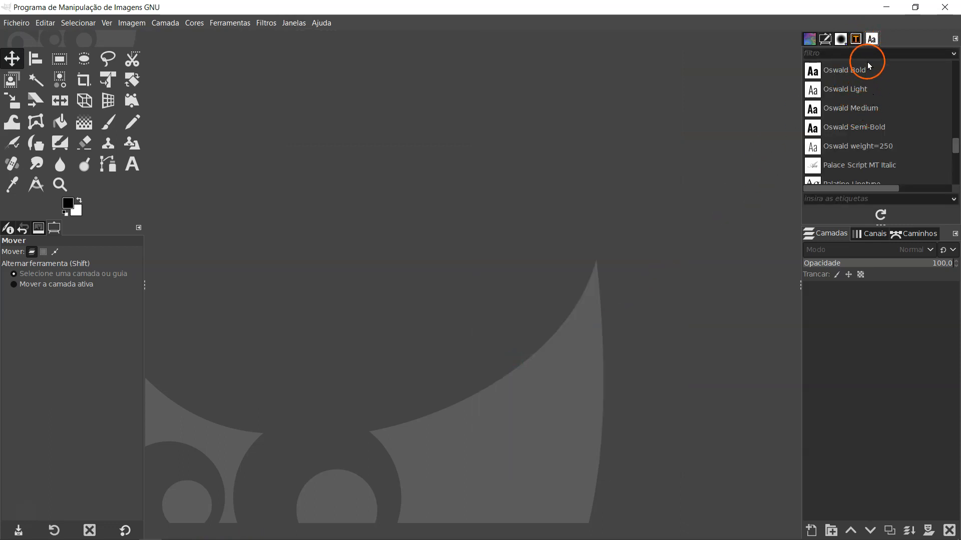
drag(871, 41, 826, 42)
click(825, 40)
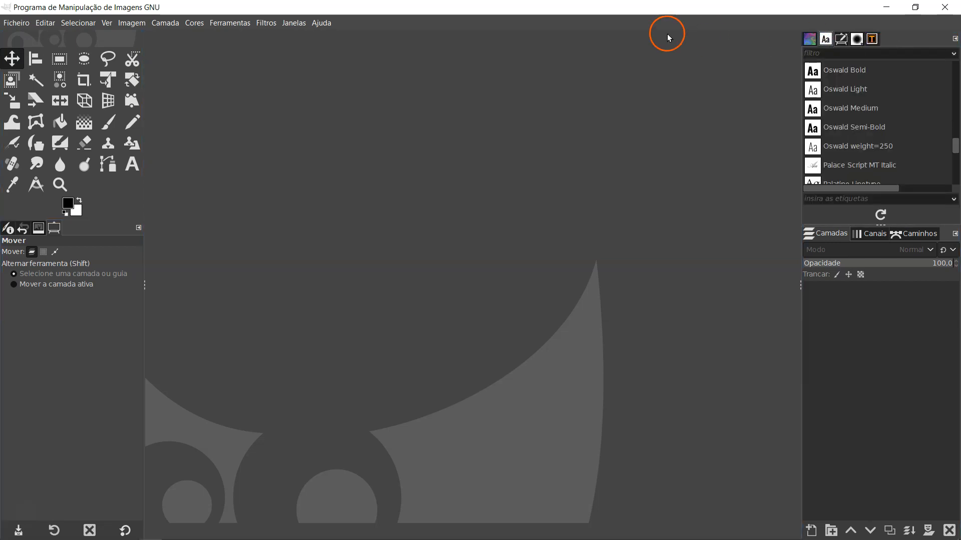
Step: Look through the main menus' commands and compare the options of the Gradient and Move tools
click(15, 23)
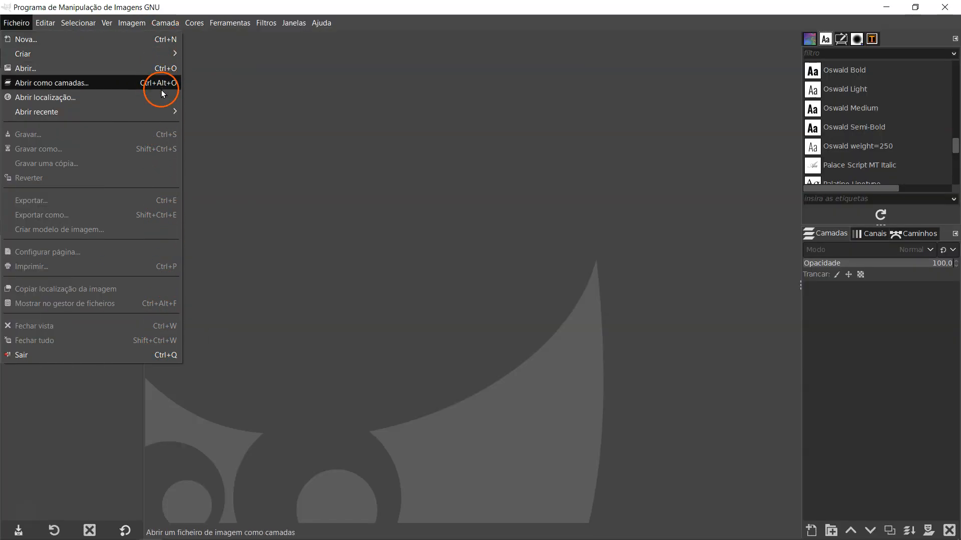
mouse_move(48, 27)
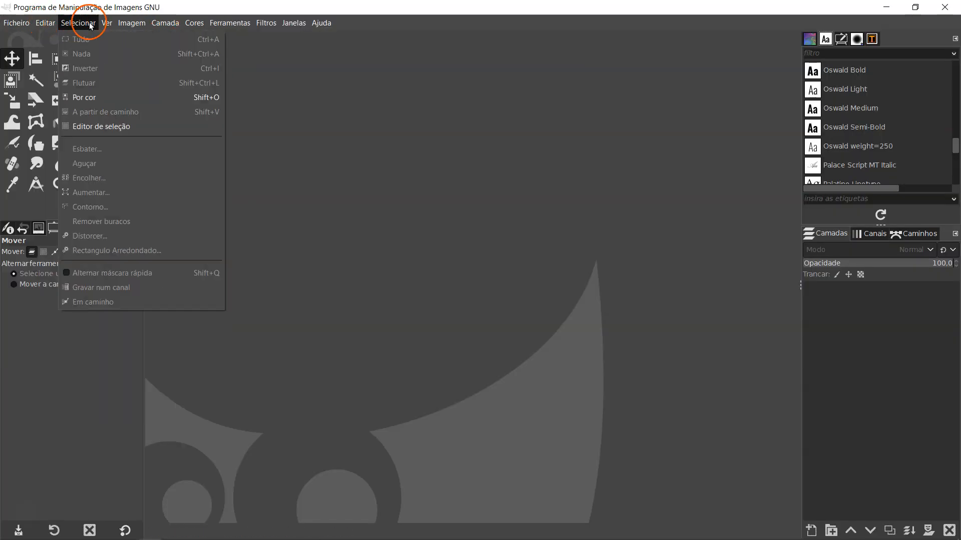
click(105, 28)
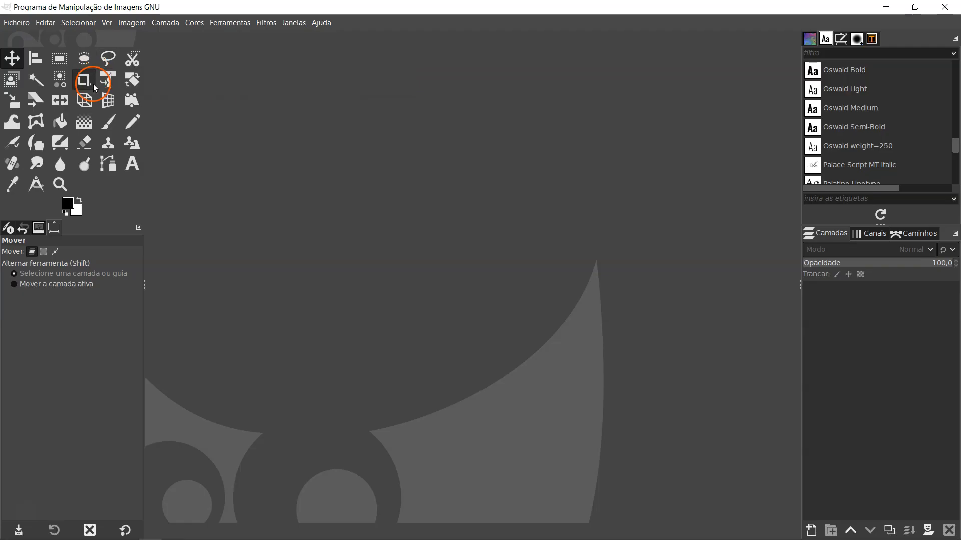
click(83, 122)
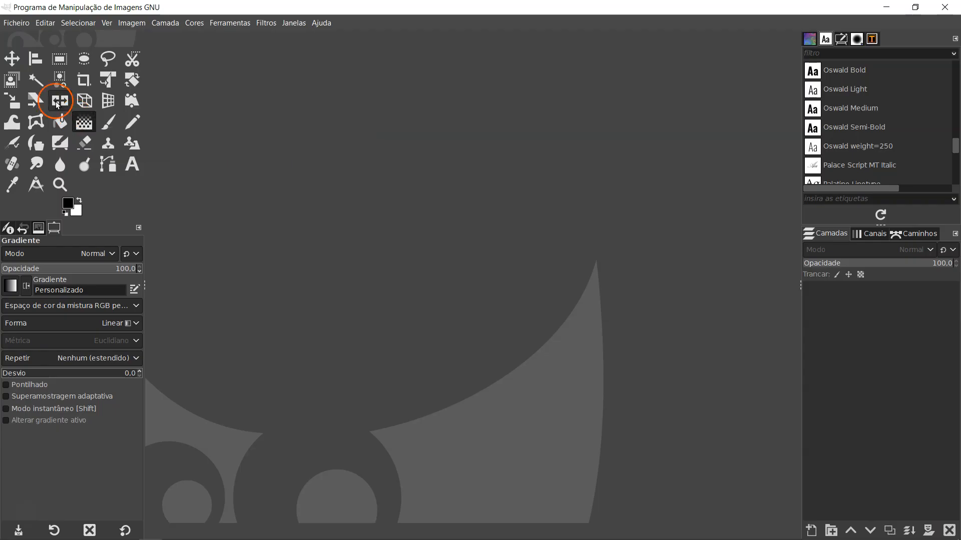
click(20, 61)
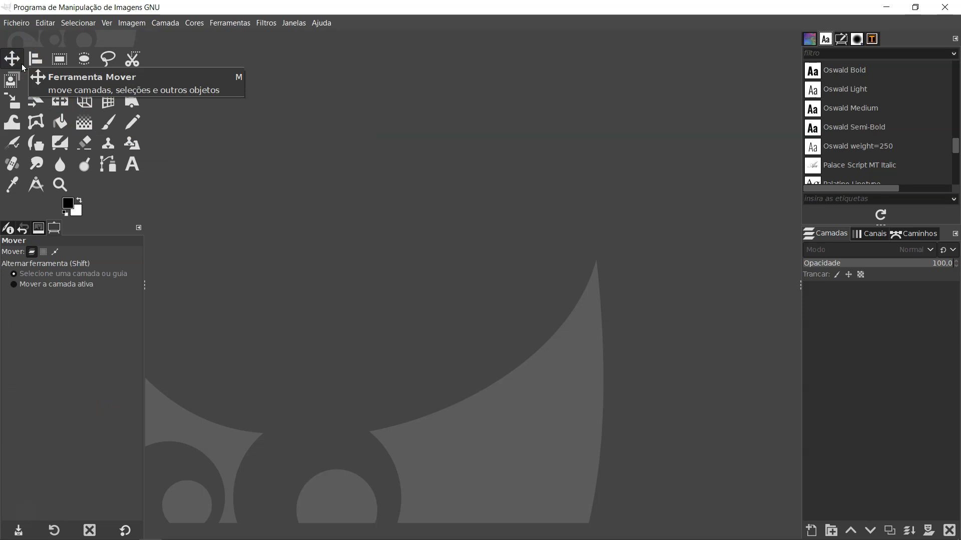
Step: Start a new image and choose the 1920×1080 (Full HD 1080p) template
key(ctrl+n)
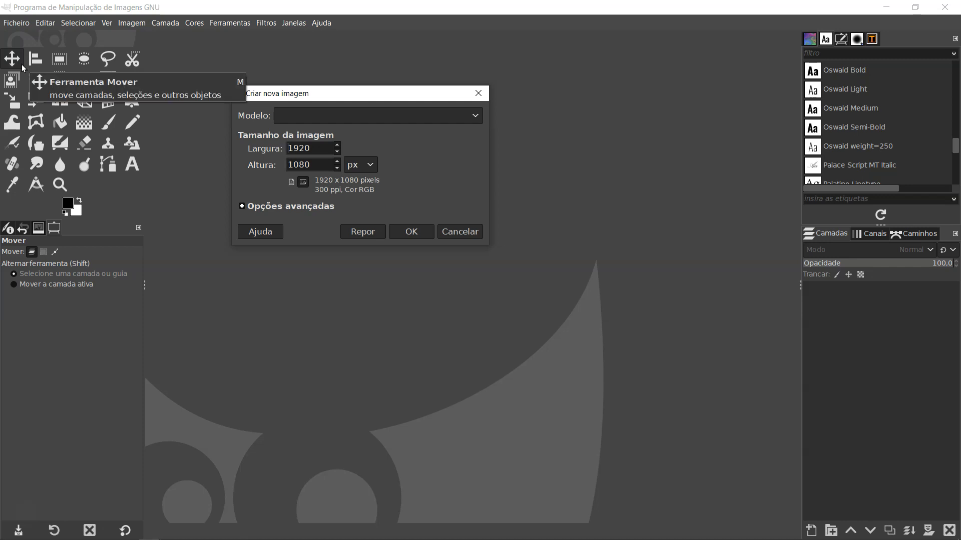
click(478, 116)
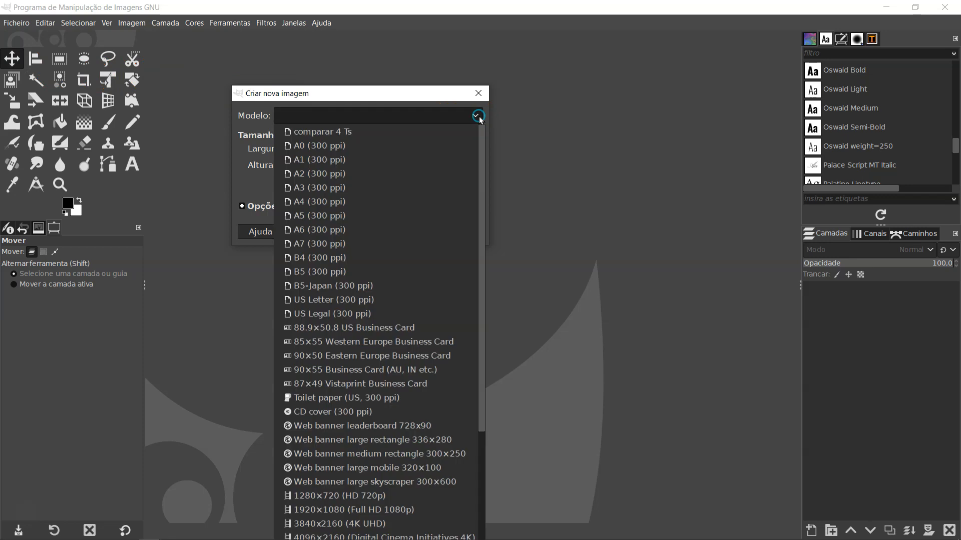
drag(481, 134, 476, 223)
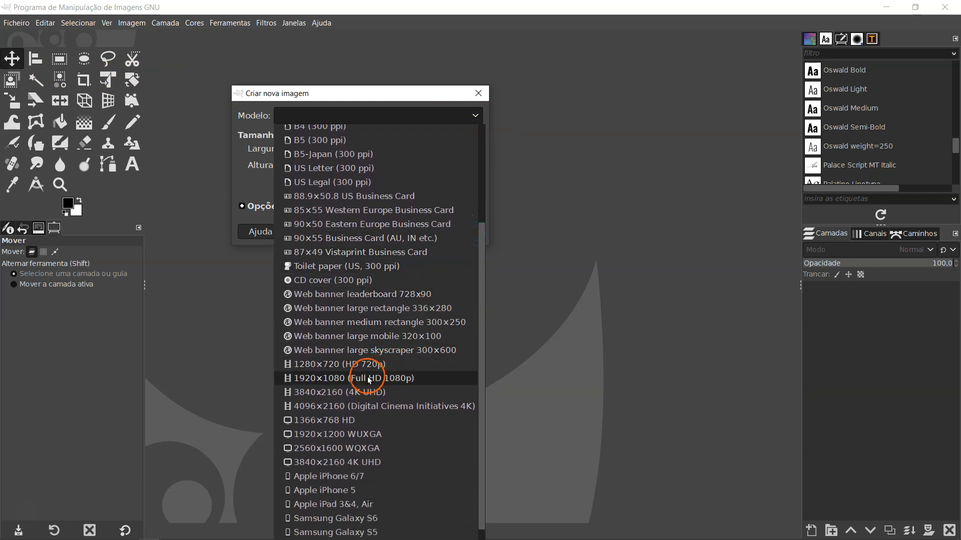
click(338, 378)
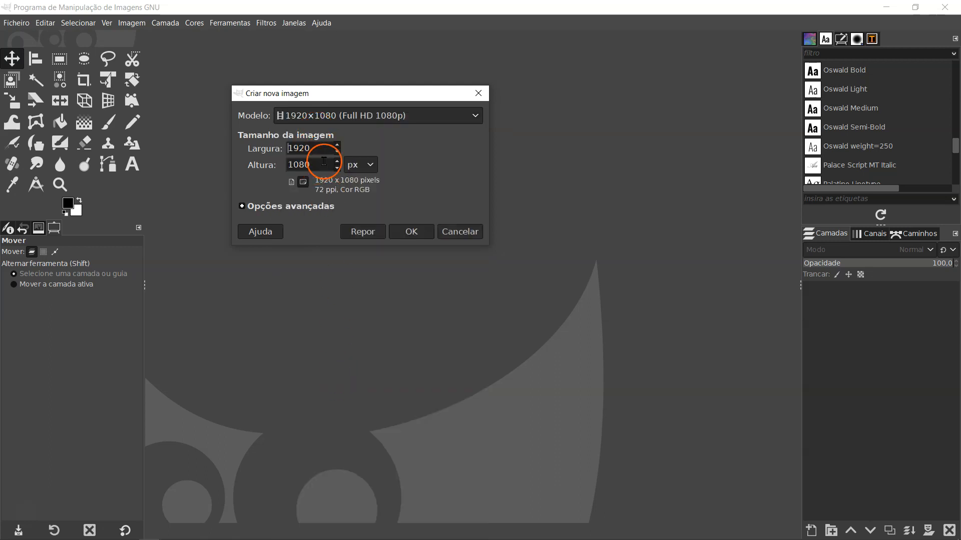
Step: Review the new image's advanced options, try portrait orientation, and create the image in landscape at 1920 × 1080 px
click(242, 206)
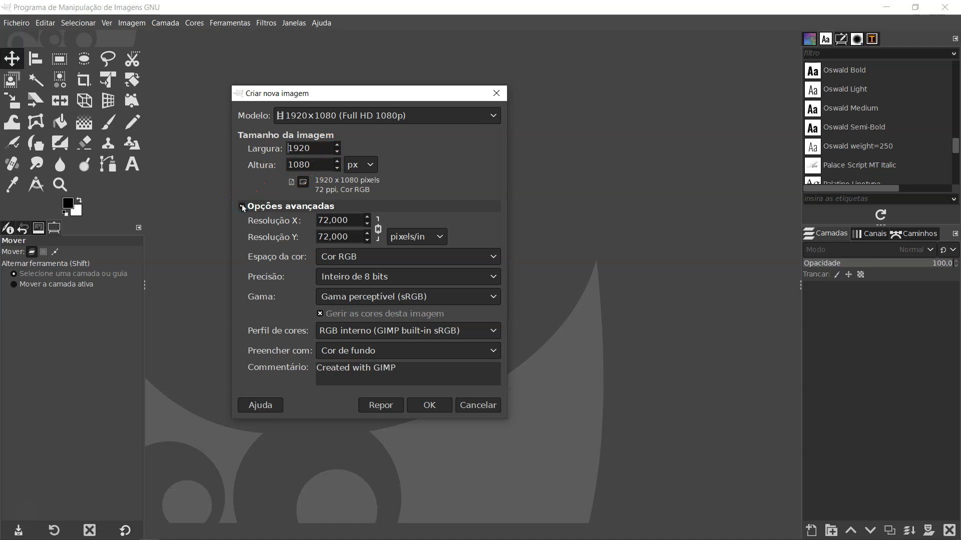
click(242, 207)
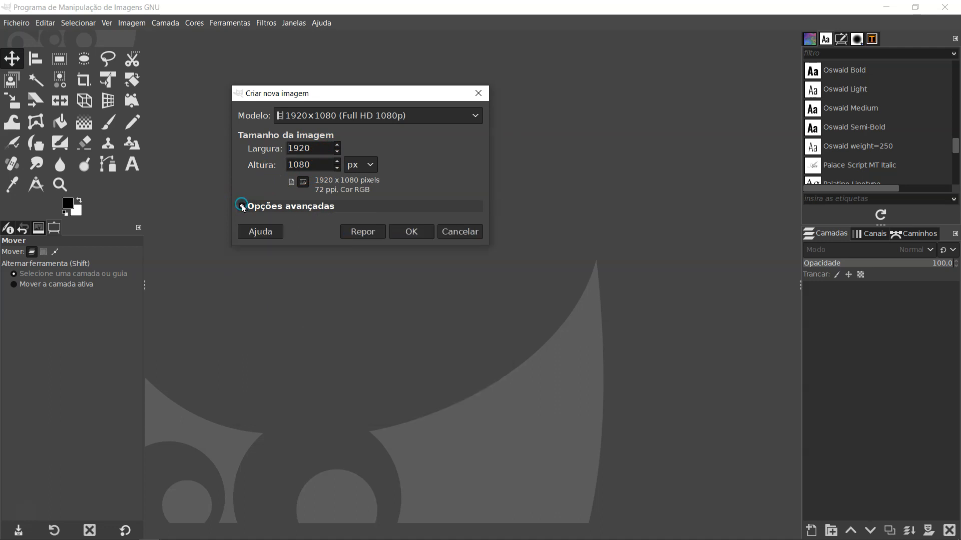
click(291, 182)
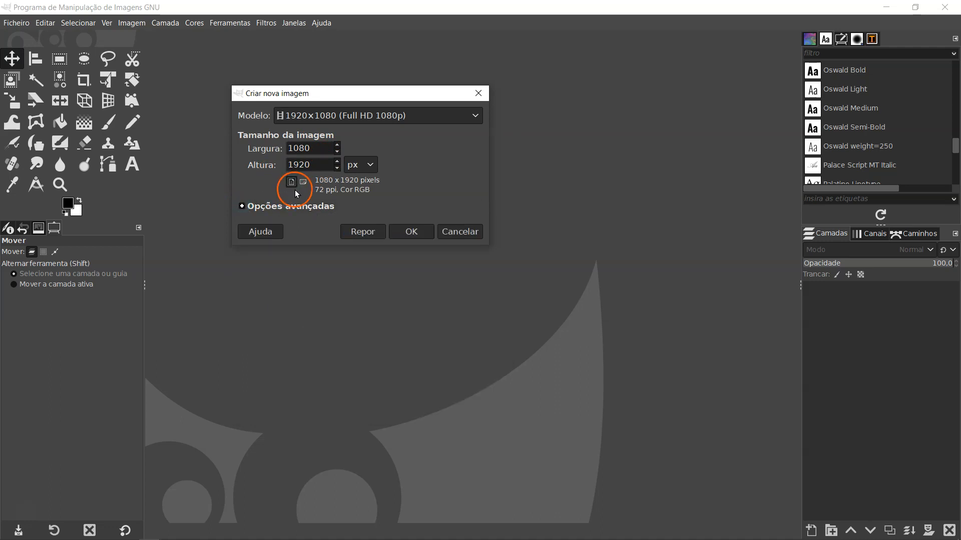
click(303, 182)
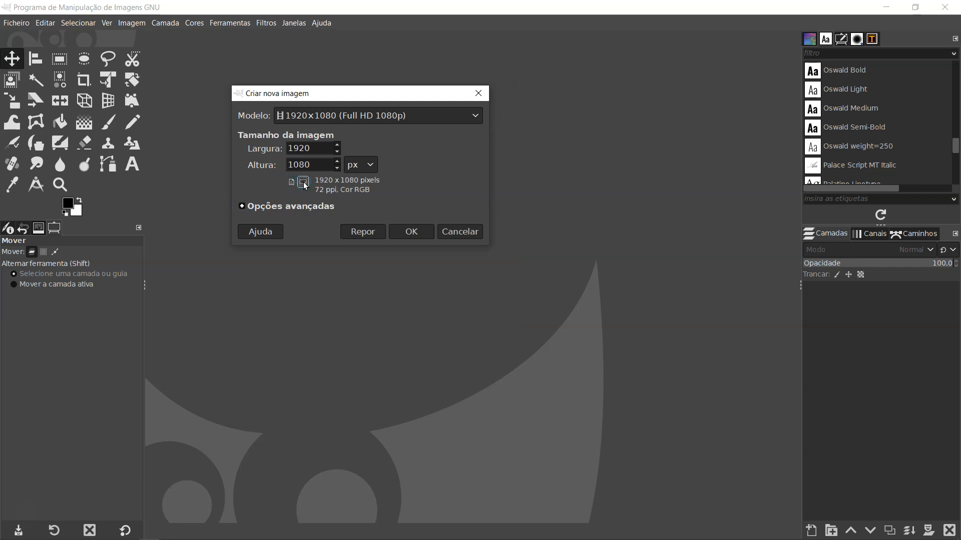
click(412, 232)
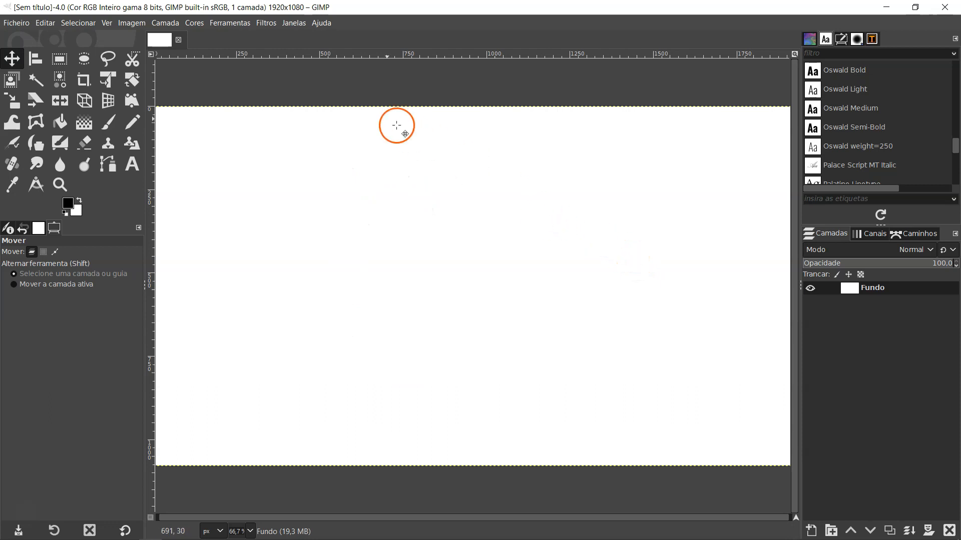
Step: Close the blank image and open T3.png from the GIMP imgs folder
click(178, 40)
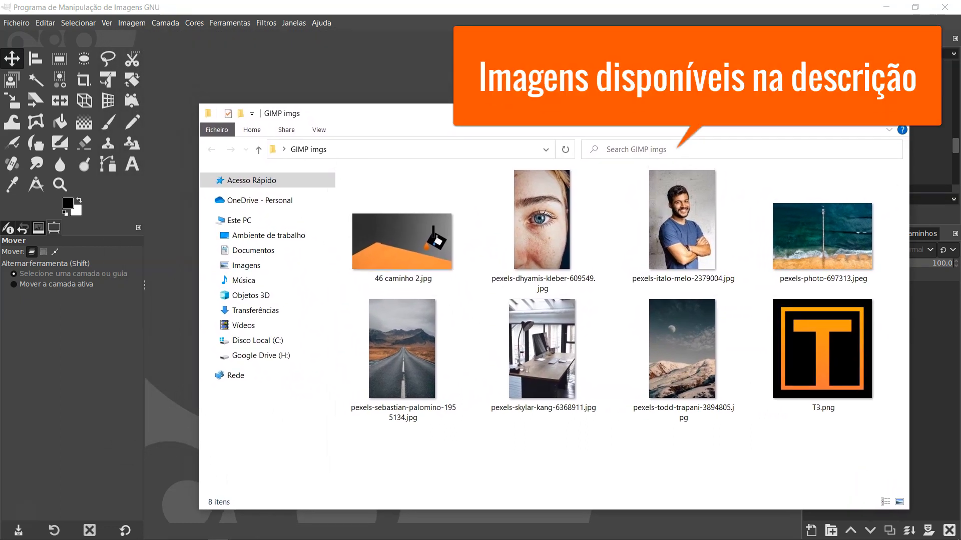
drag(822, 350, 354, 70)
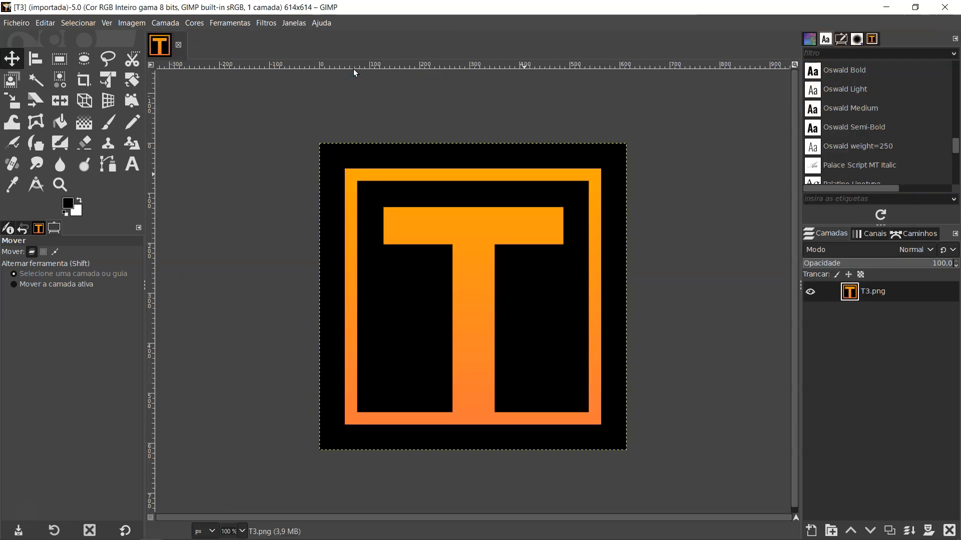
Step: Add 46 caminho 2.jpg from the GIMP imgs folder as a layer above T3.png in the open image
key(alt+Tab)
click(495, 118)
drag(516, 120, 771, 131)
drag(660, 250, 391, 242)
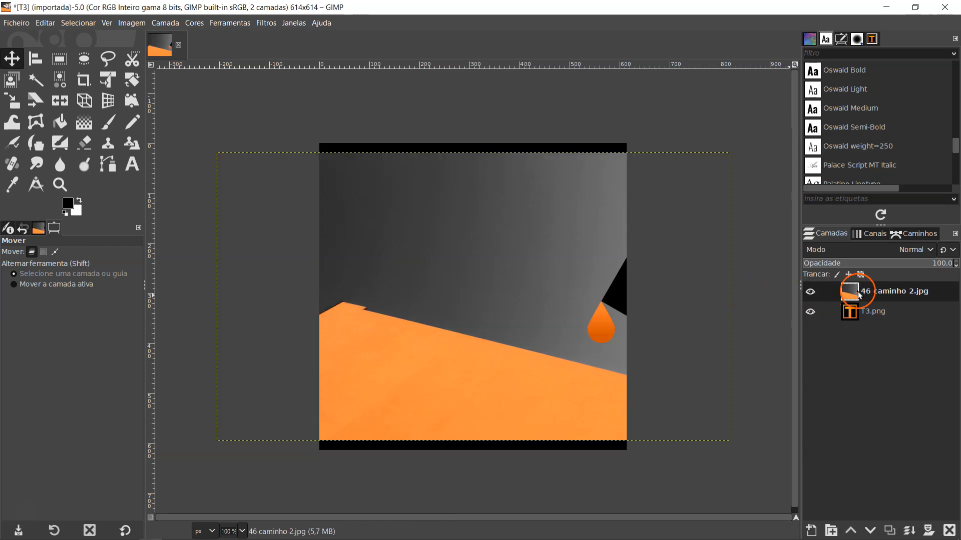
Step: Toggle the visibility of the 46 caminho 2.jpg and T3.png layers to compare them, leaving both visible
click(811, 293)
click(811, 293)
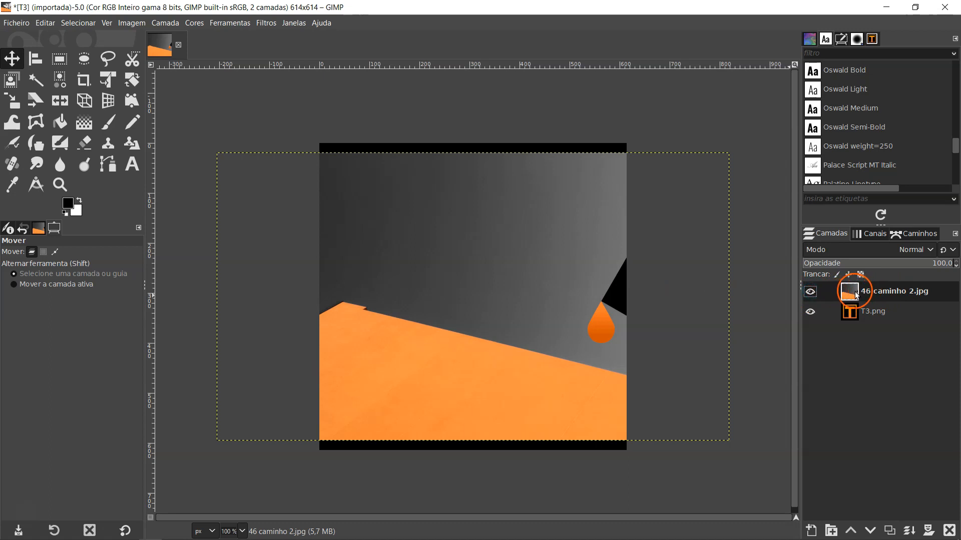
click(811, 292)
click(811, 293)
click(811, 292)
click(811, 311)
click(811, 312)
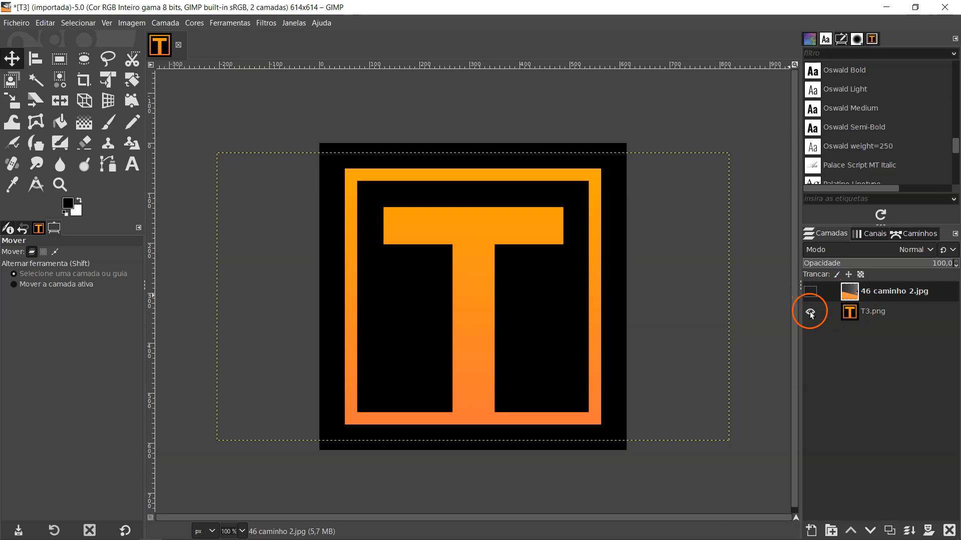
click(810, 312)
click(810, 312)
click(810, 311)
click(811, 312)
click(811, 293)
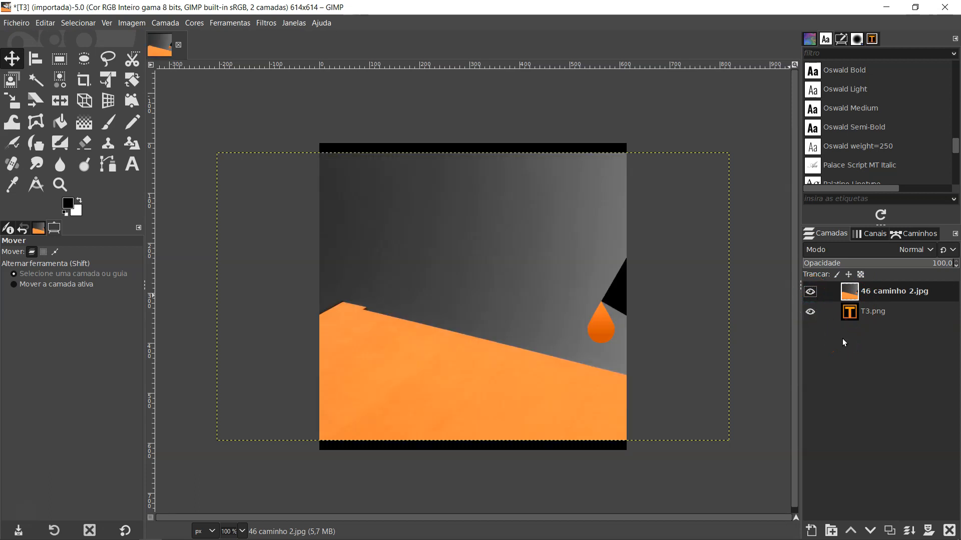
Step: Undo the layer visibility changes and the addition of the 46 caminho 2.jpg layer, and close the T3 image
click(46, 23)
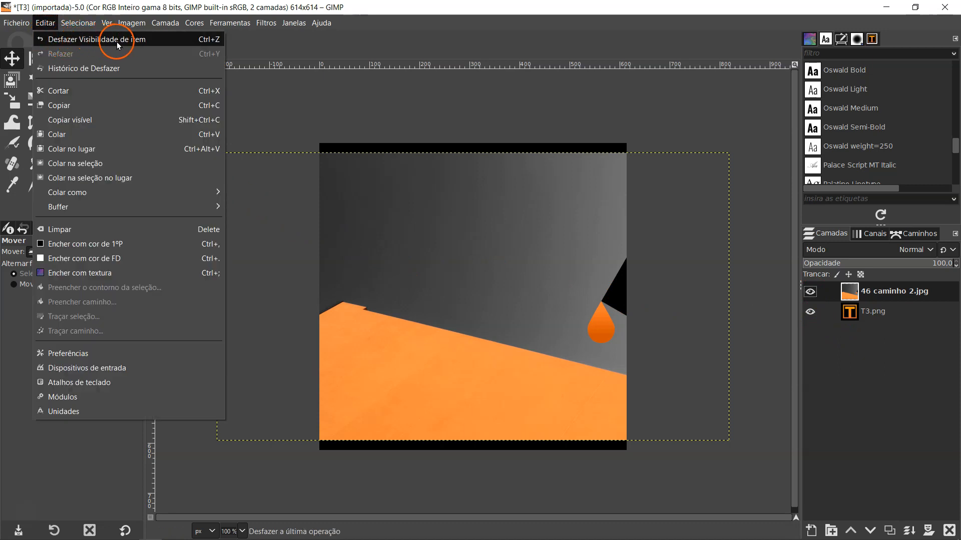
click(214, 40)
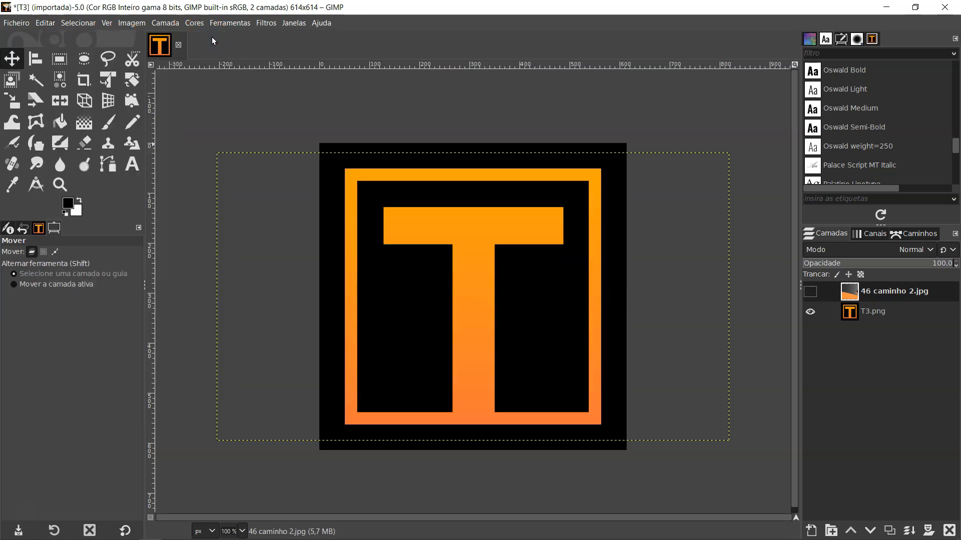
key(ctrl+z)
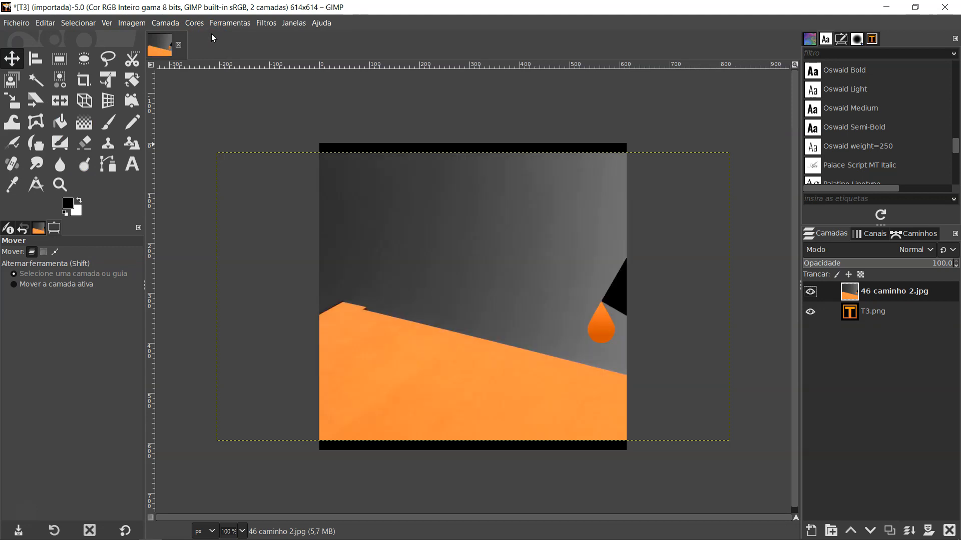
key(ctrl+z)
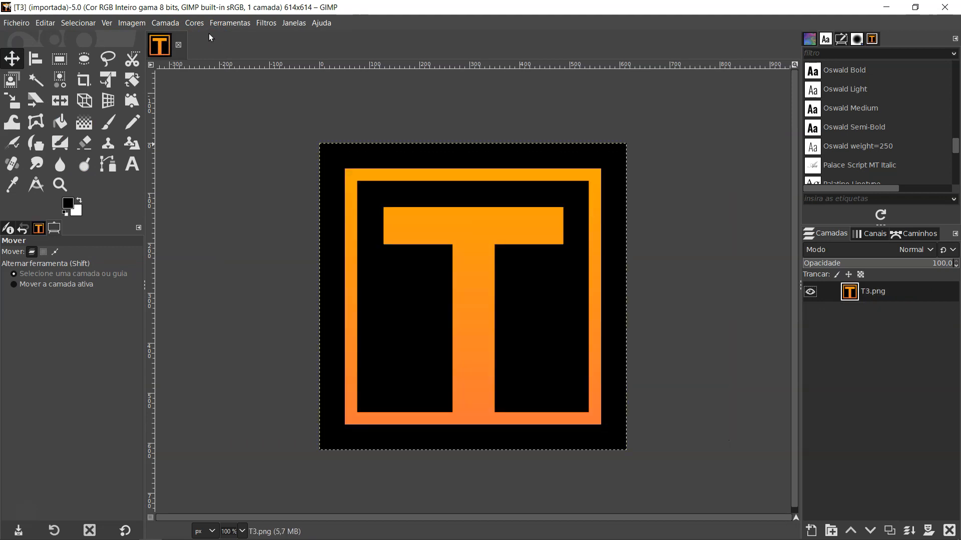
click(177, 46)
key(ctrl+w)
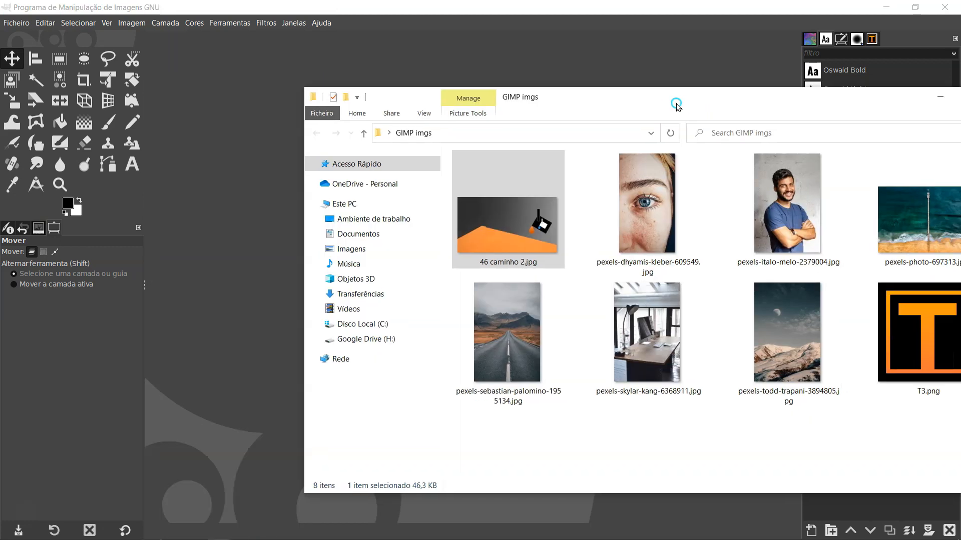
Step: Reposition the GIMP imgs folder window and try carrying the mountain road photo over to the GIMP window
drag(676, 105, 618, 163)
drag(444, 390, 144, 228)
drag(185, 253, 450, 413)
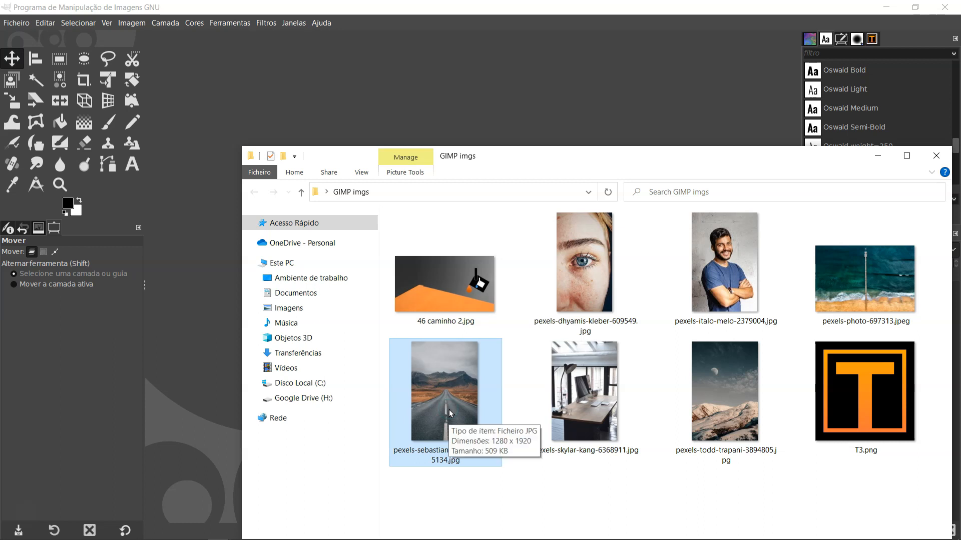
right_click(449, 411)
click(493, 370)
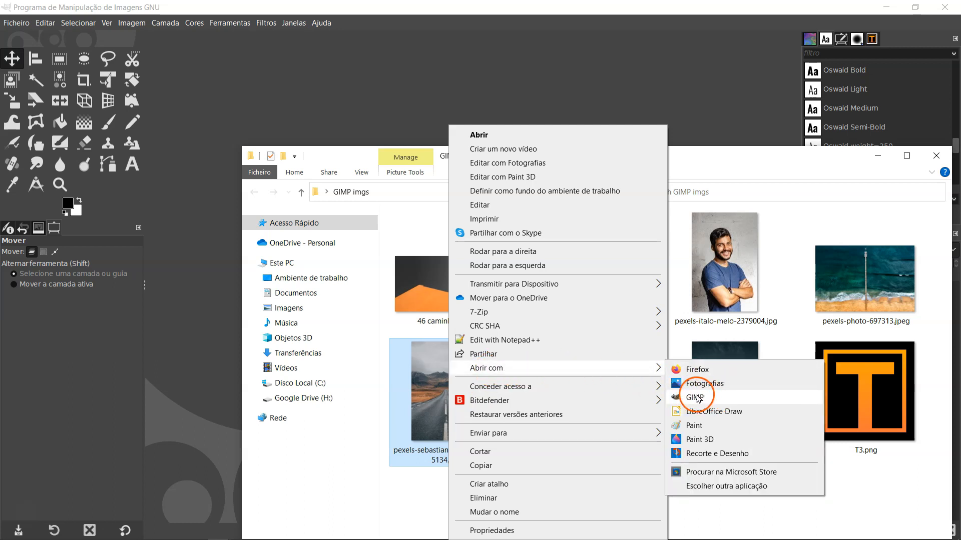
click(725, 486)
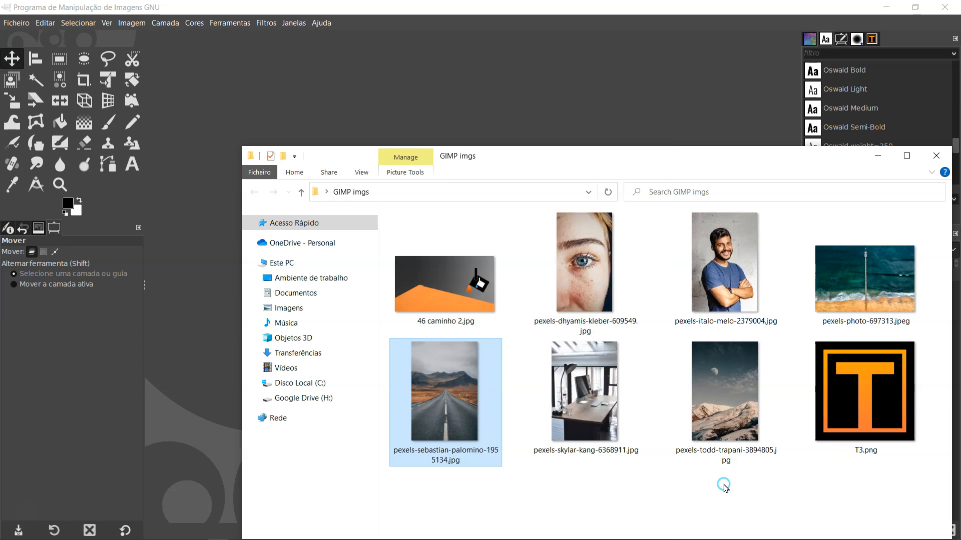
Step: Open the mountain road photo from the GIMP imgs folder with GIMP and reposition the folder window
right_click(421, 410)
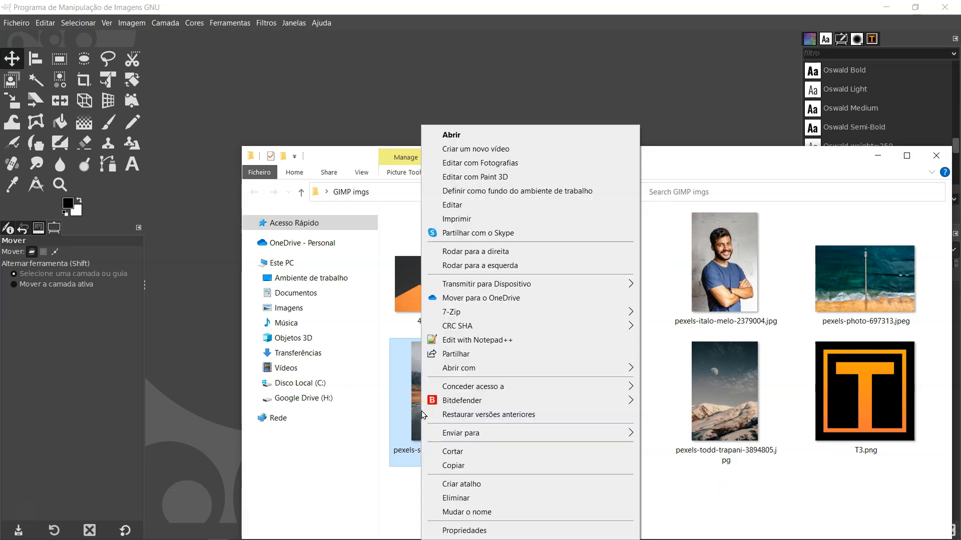
mouse_move(539, 370)
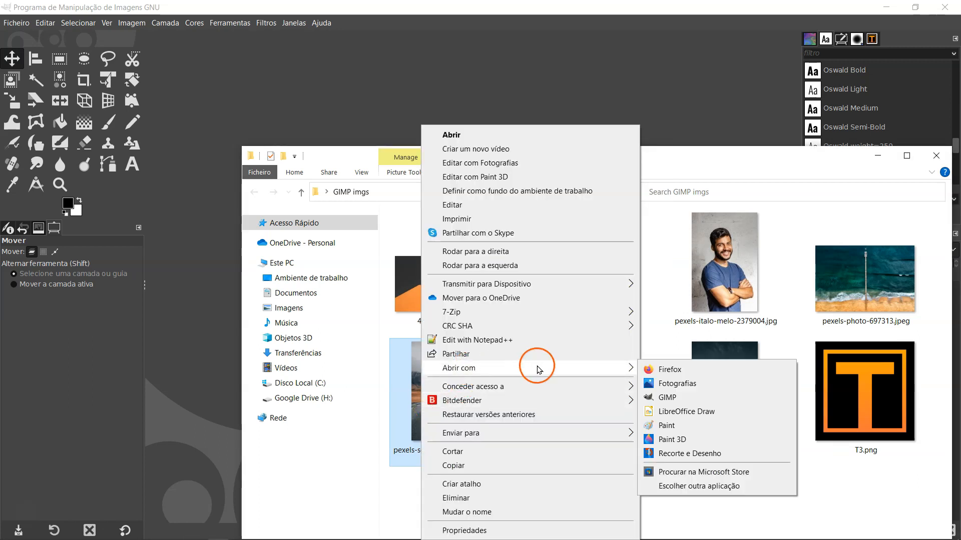
click(667, 397)
drag(570, 159, 506, 122)
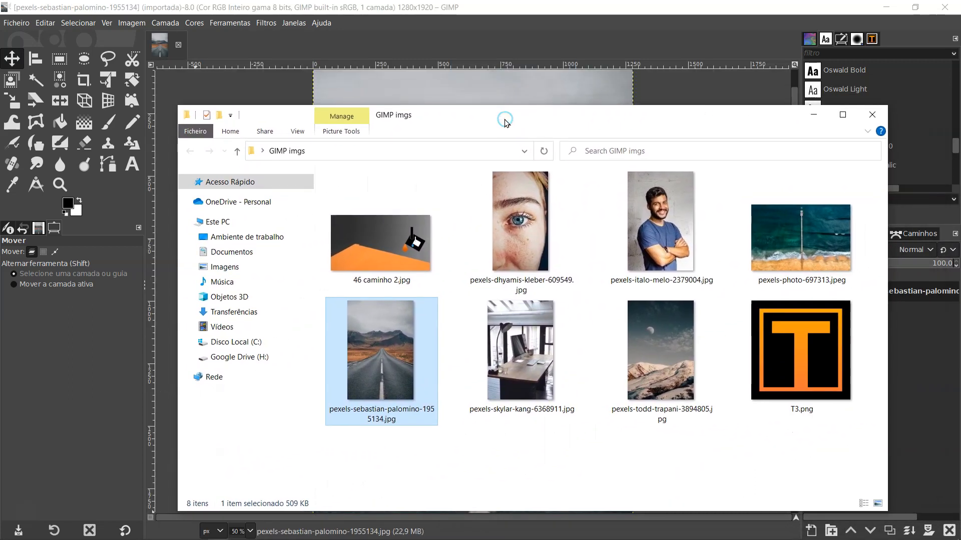
Step: Open the office desk photo from the GIMP imgs folder with GIMP and move the folder window aside
right_click(509, 340)
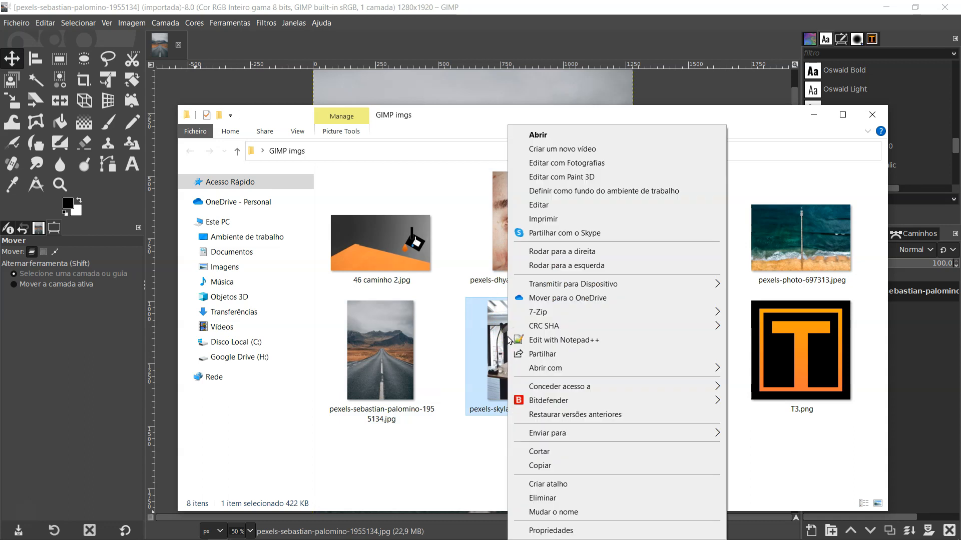
click(530, 368)
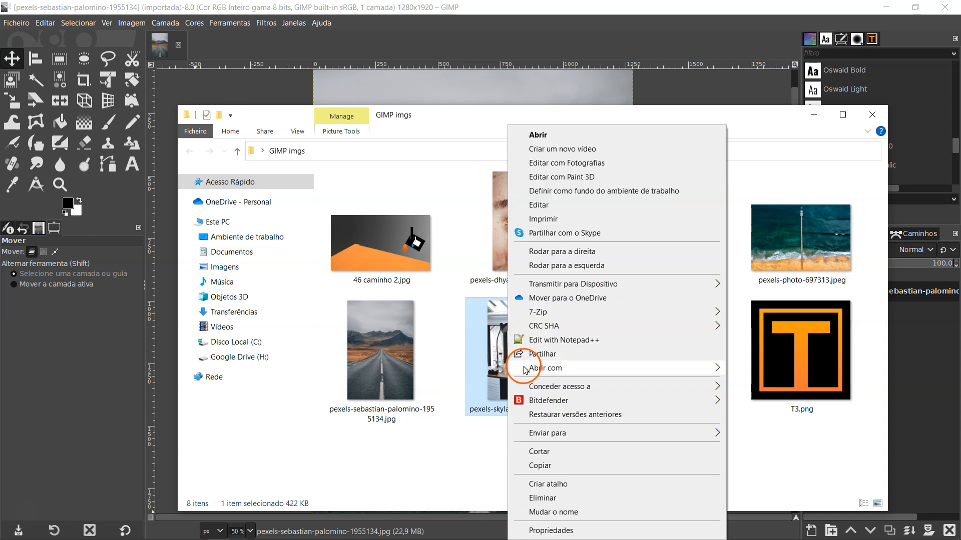
click(782, 399)
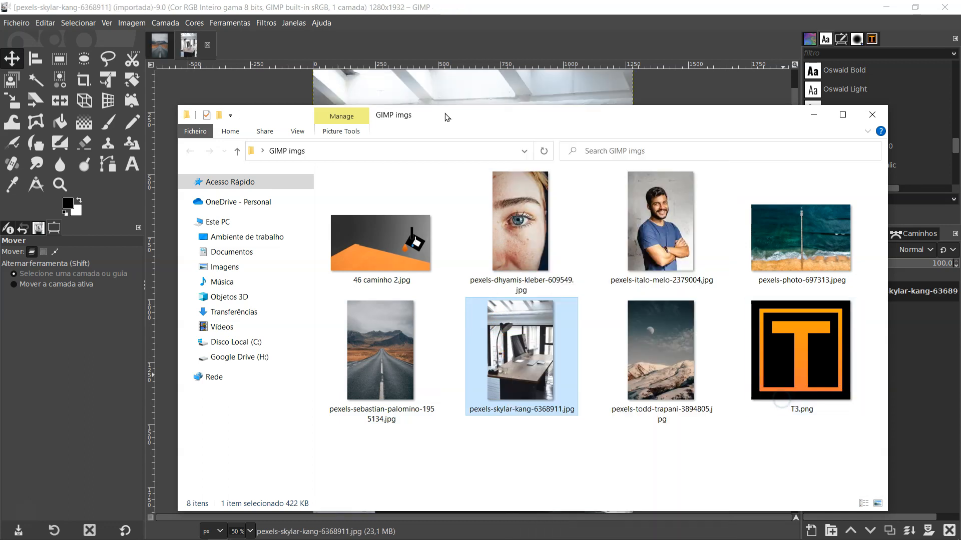
drag(447, 117, 750, 122)
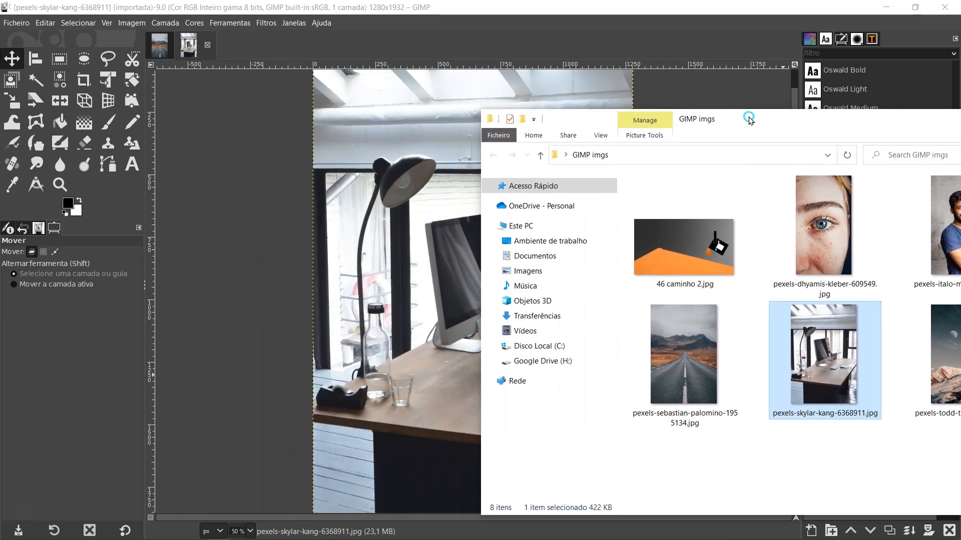
Step: Switch between the mountain road and office desk images, ending on the office desk photo
click(190, 45)
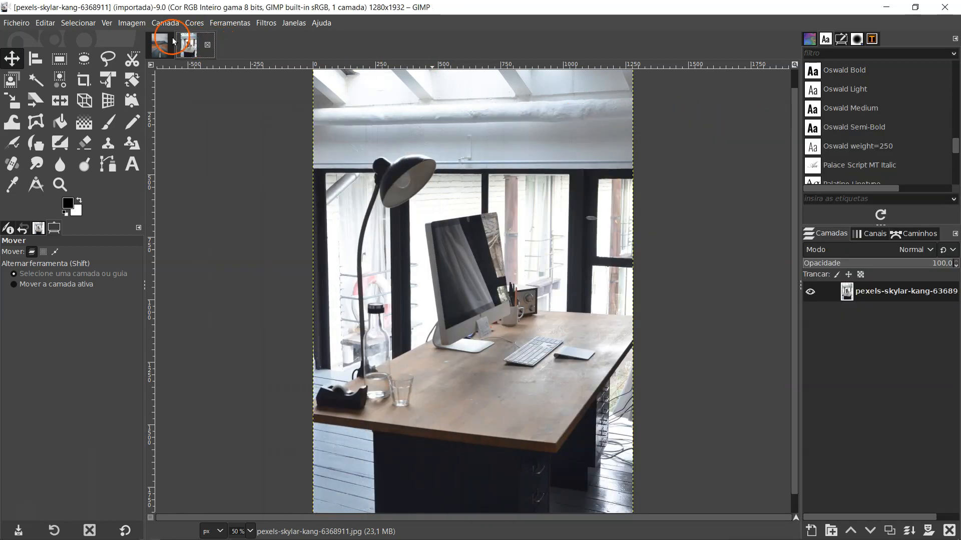
click(172, 41)
click(197, 46)
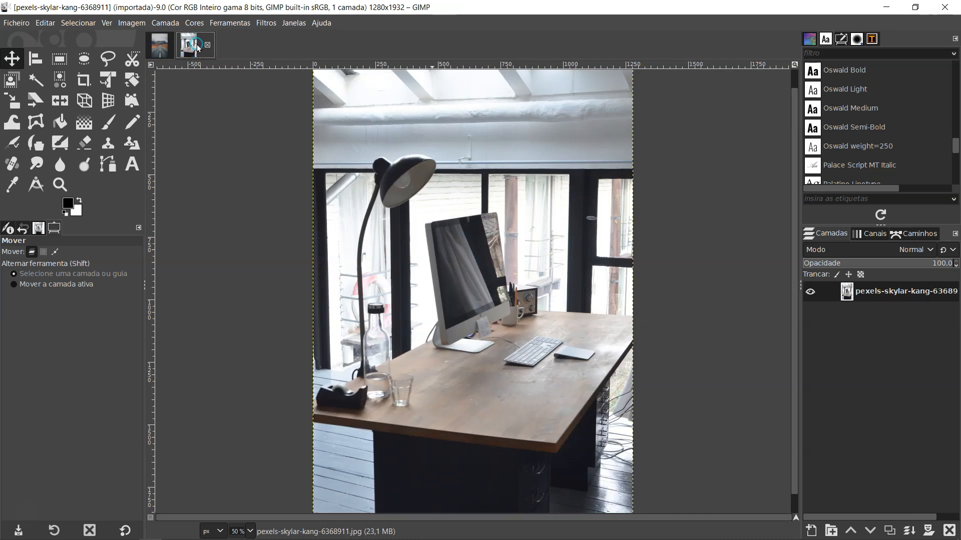
Step: Bring up the dialog for opening an image and toggle its location field off and on to empty it
click(18, 23)
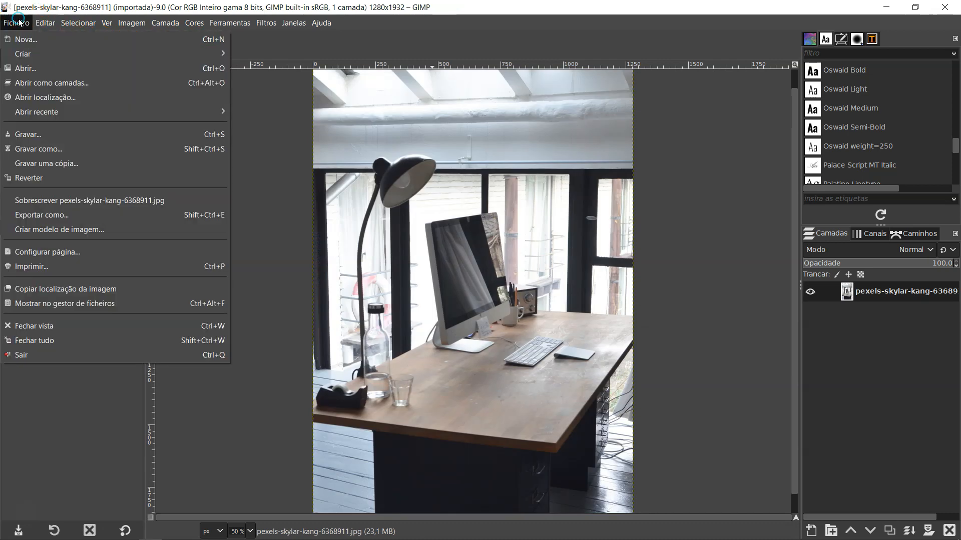
click(26, 68)
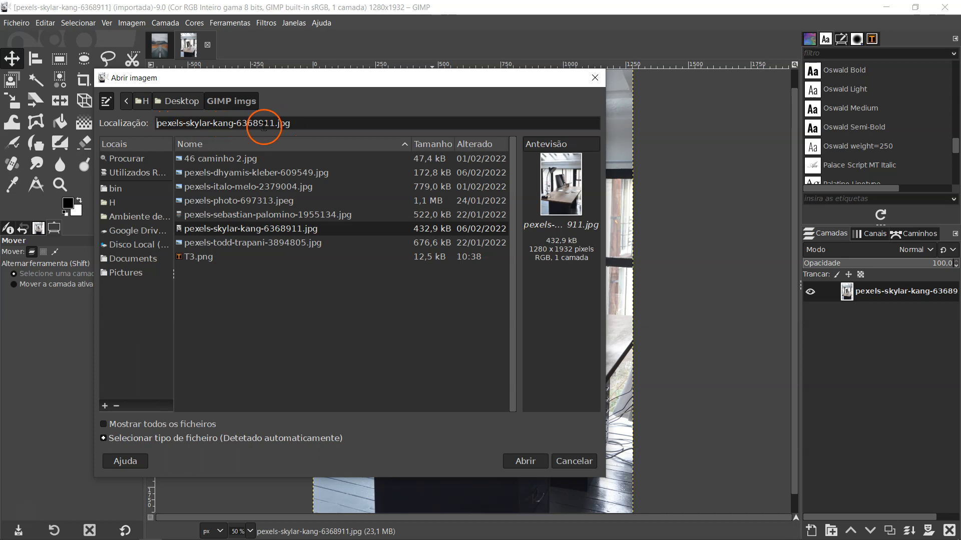
click(107, 101)
click(107, 101)
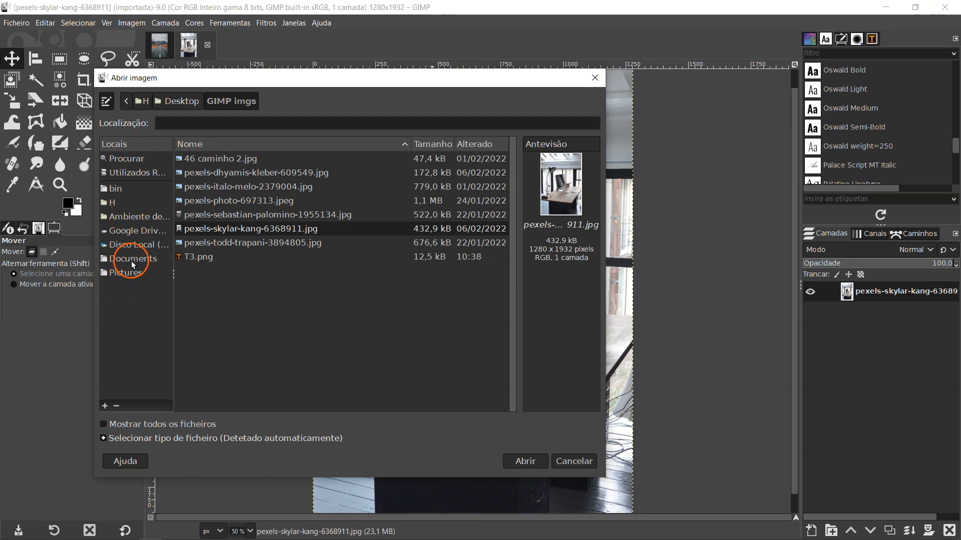
Step: Copy the path C:\Users\H\Desktop\GIMP imgs from the folder window and load it as the location in the open-image dialog
key(alt+Tab)
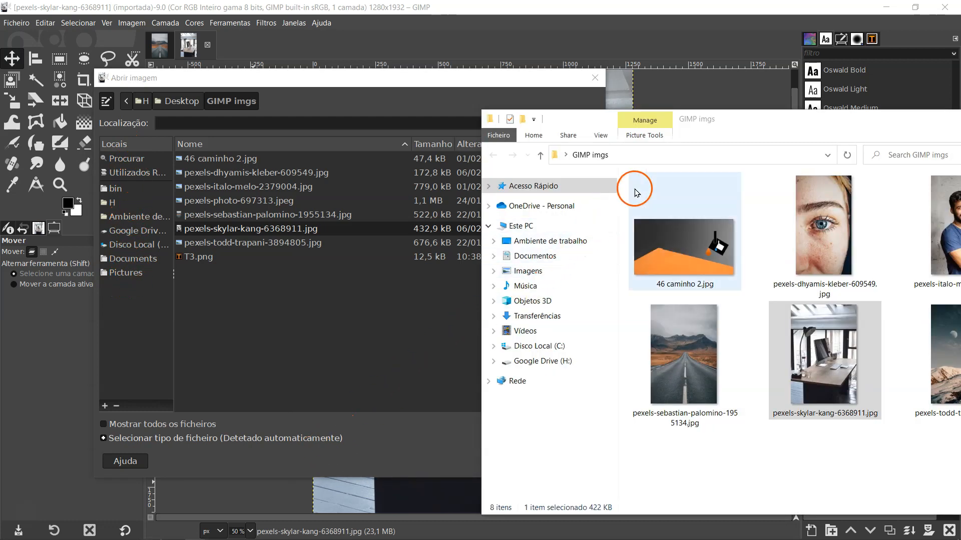
click(650, 157)
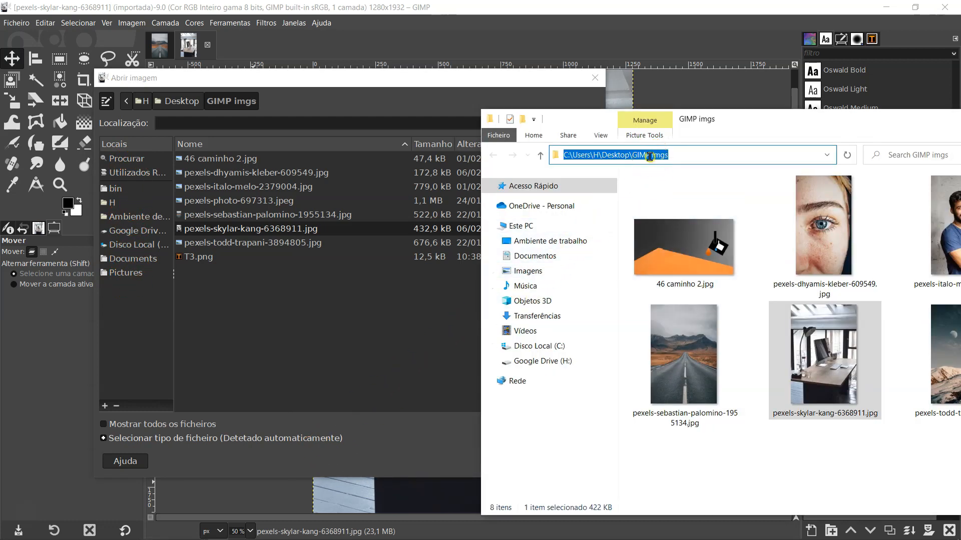
right_click(649, 157)
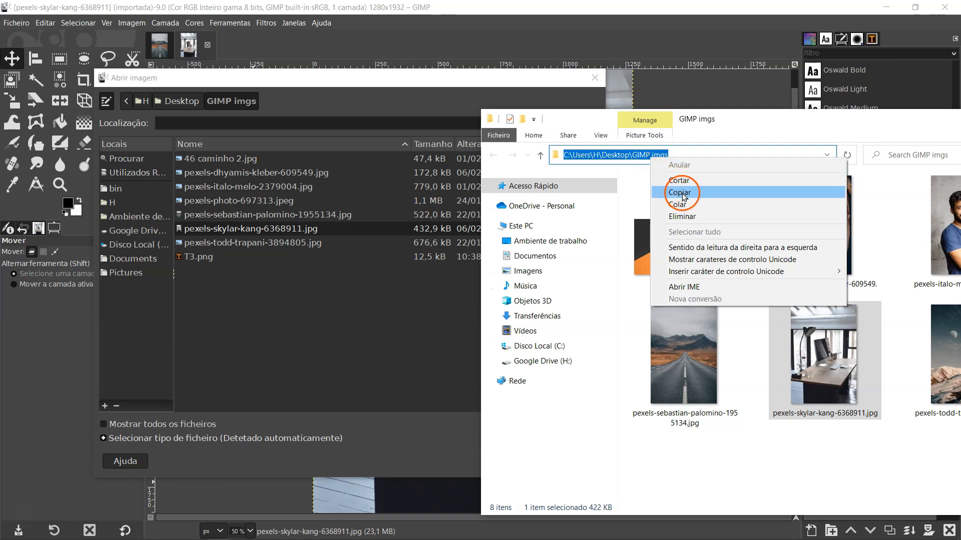
click(681, 194)
click(304, 122)
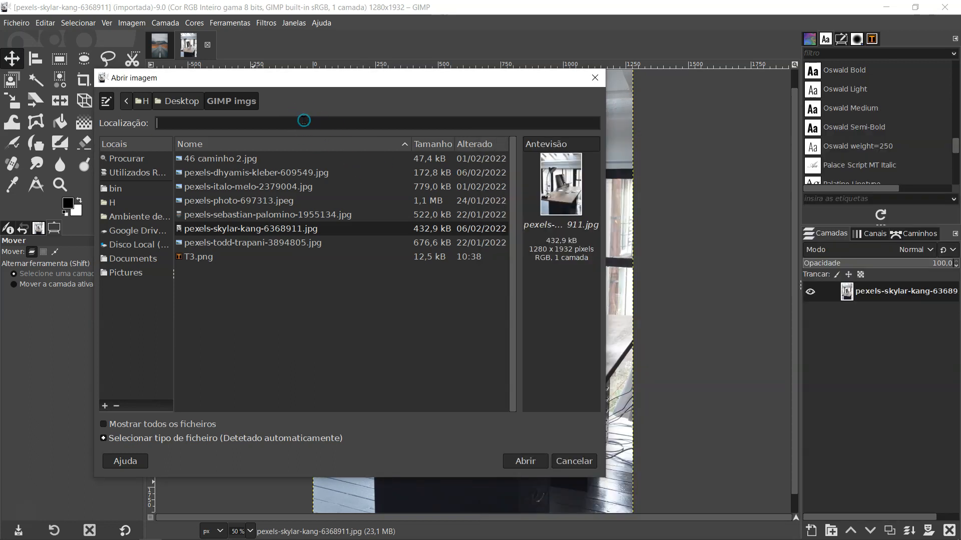
right_click(243, 124)
click(269, 161)
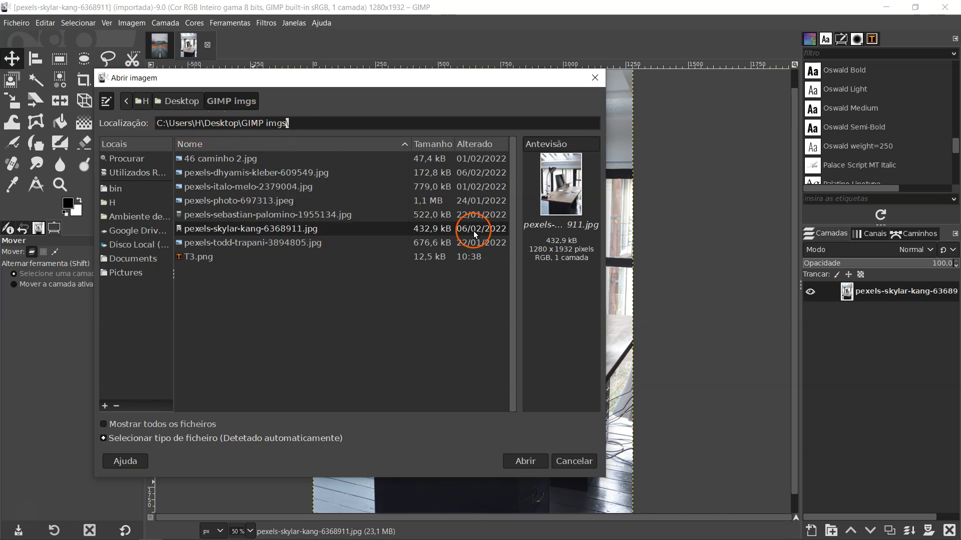
click(529, 463)
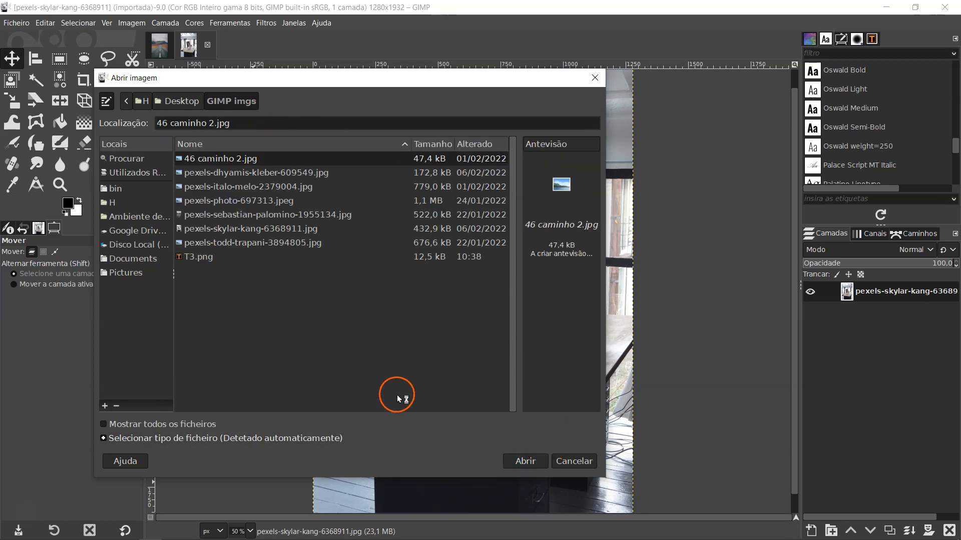
Step: Preview several files in the GIMP imgs folder and open pexels-photo-697313.jpeg
click(230, 159)
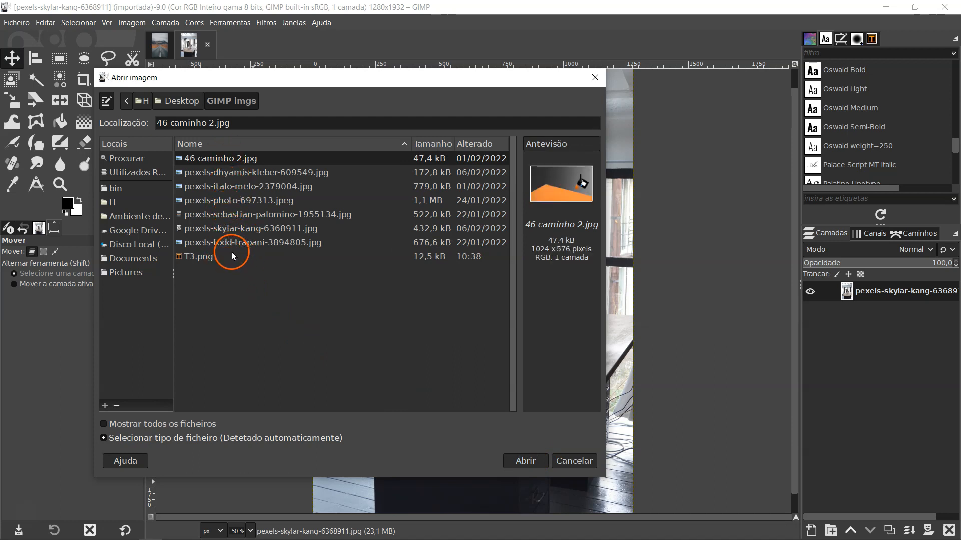
click(239, 173)
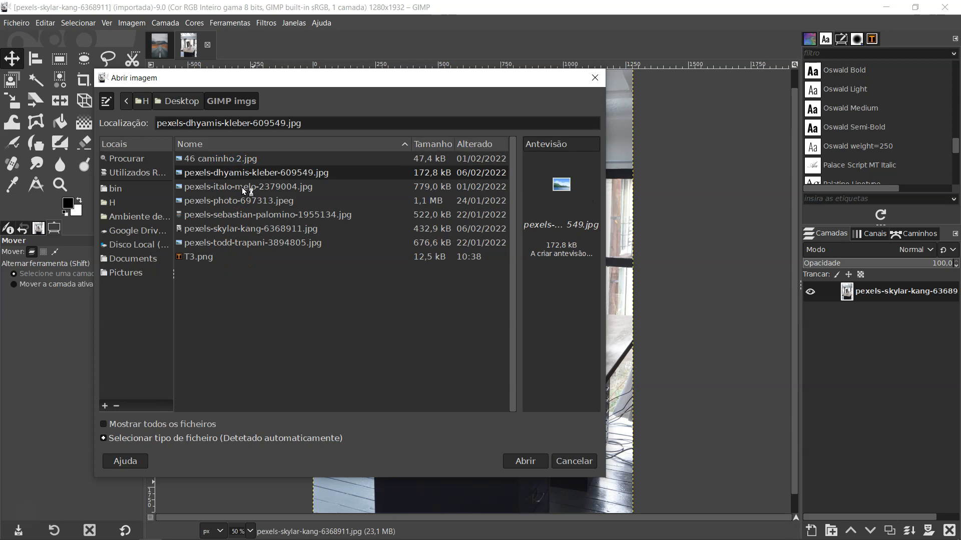
click(244, 190)
click(242, 202)
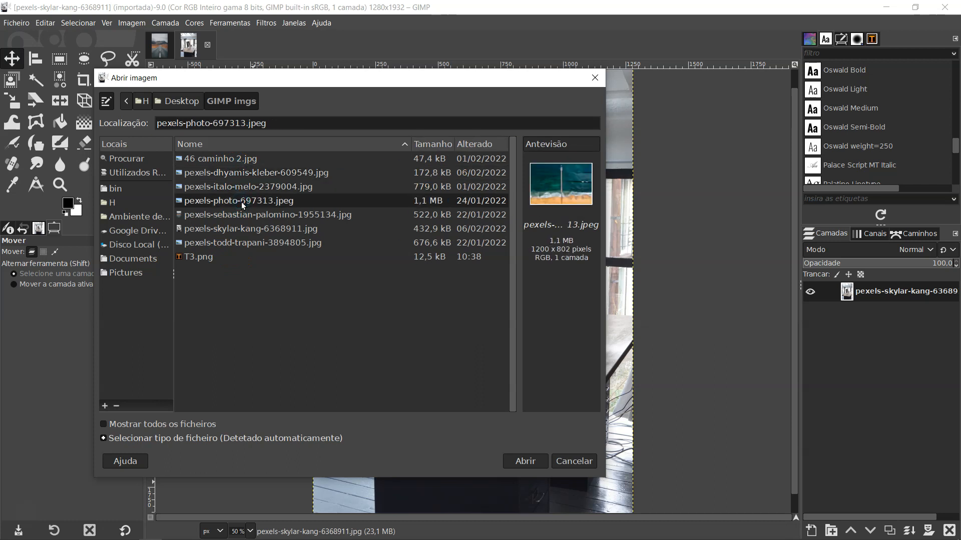
click(530, 459)
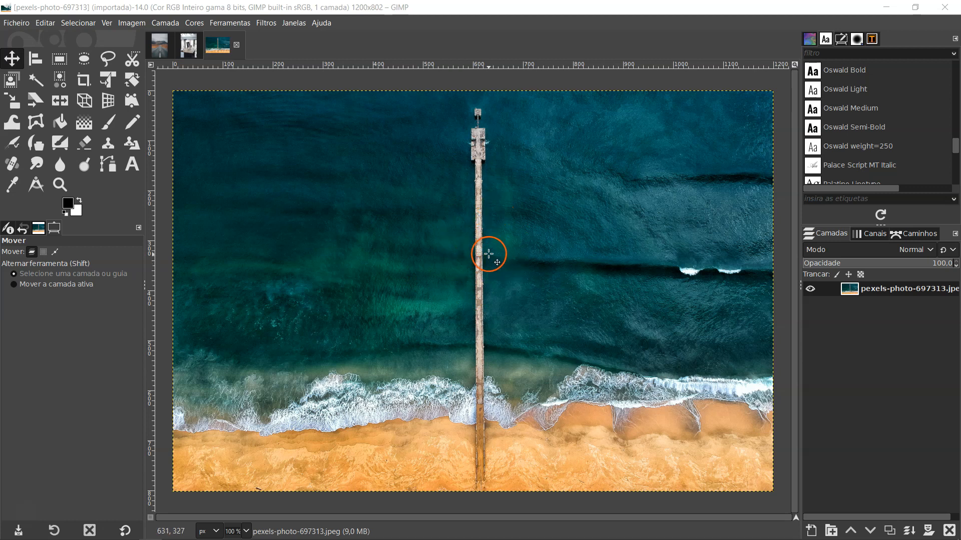
Step: Add T3.png to the beach photo using Open as Layers
click(25, 23)
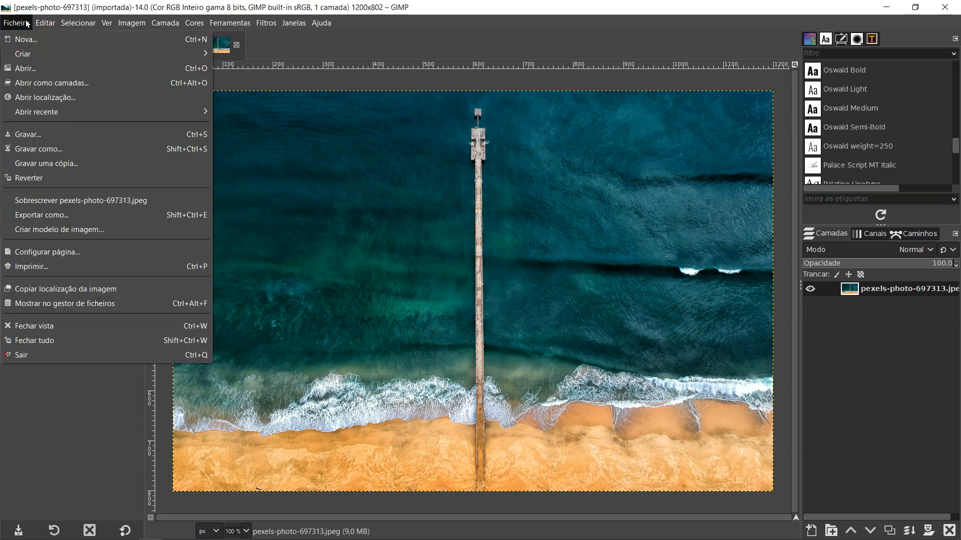
click(70, 83)
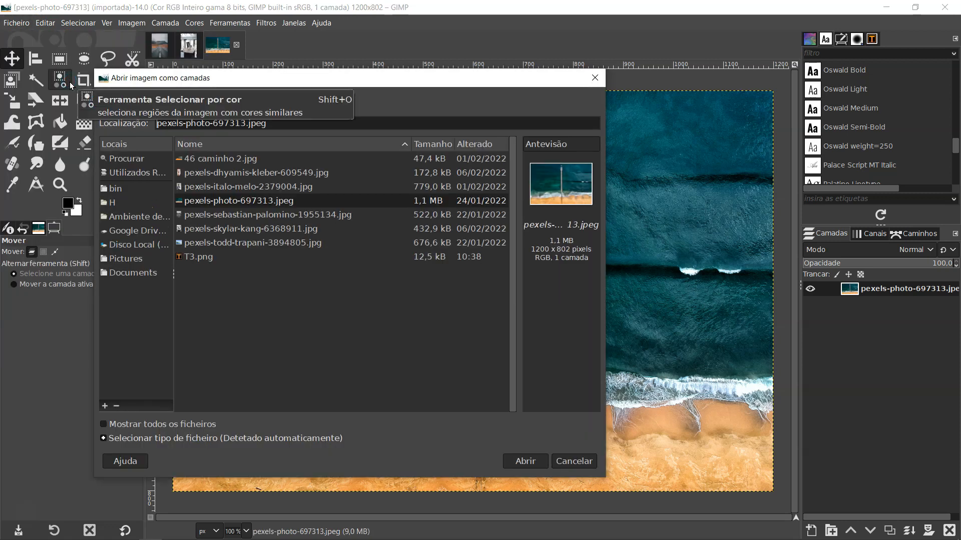
click(250, 216)
click(218, 258)
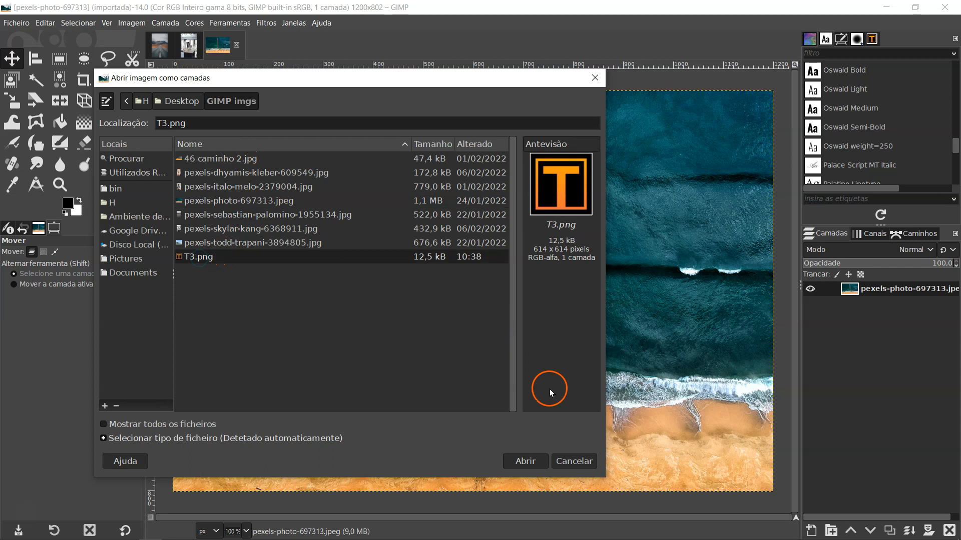
click(524, 461)
Step: Hide and show the T3.png layer twice to compare it with the beach photo, leaving it visible
click(810, 289)
click(810, 289)
click(810, 289)
click(810, 289)
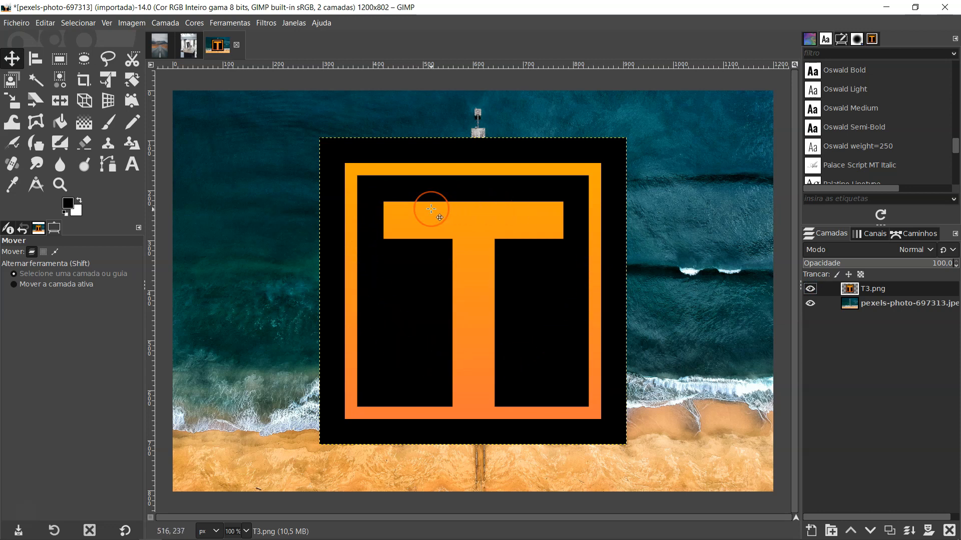
Step: Save the layered image as pexels-photo-697313.xcf in the GIMP imgs folder
click(21, 24)
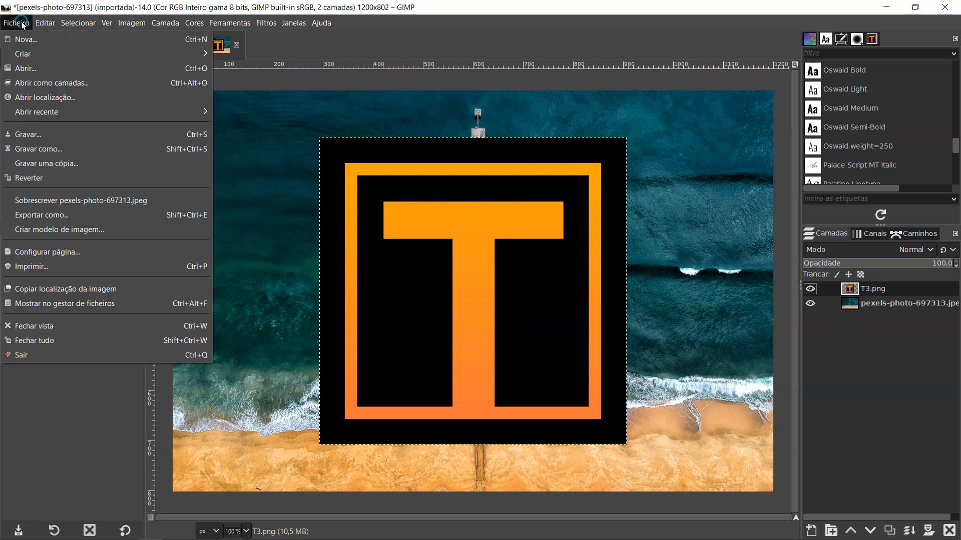
click(32, 134)
click(336, 97)
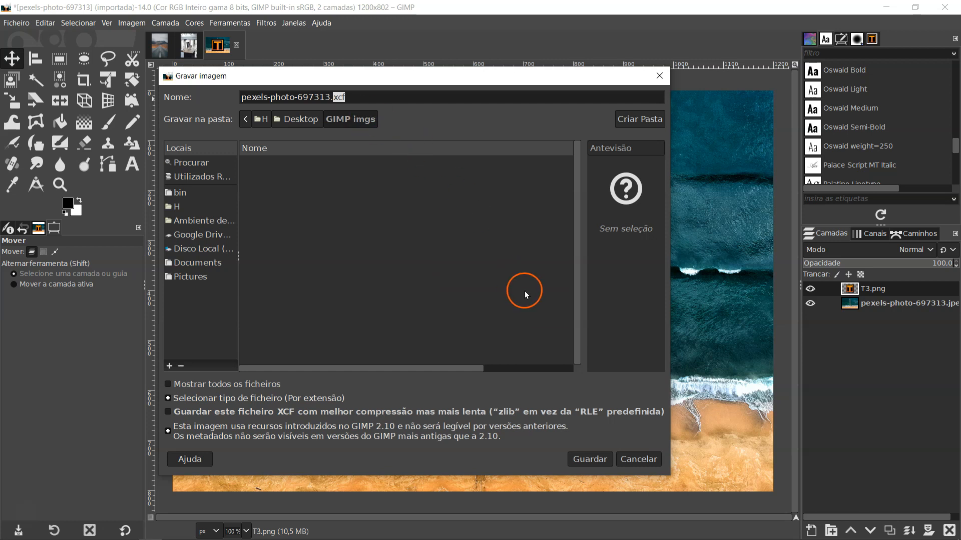
click(589, 459)
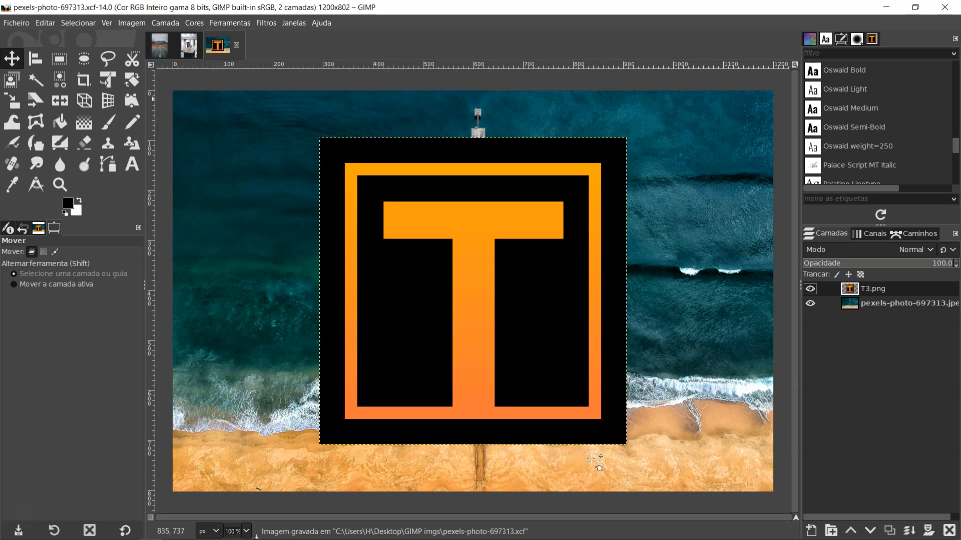
Step: Hide and show the T3.png layer and the beach photo layer in turn, leaving both visible
click(810, 289)
click(810, 290)
click(810, 304)
click(810, 303)
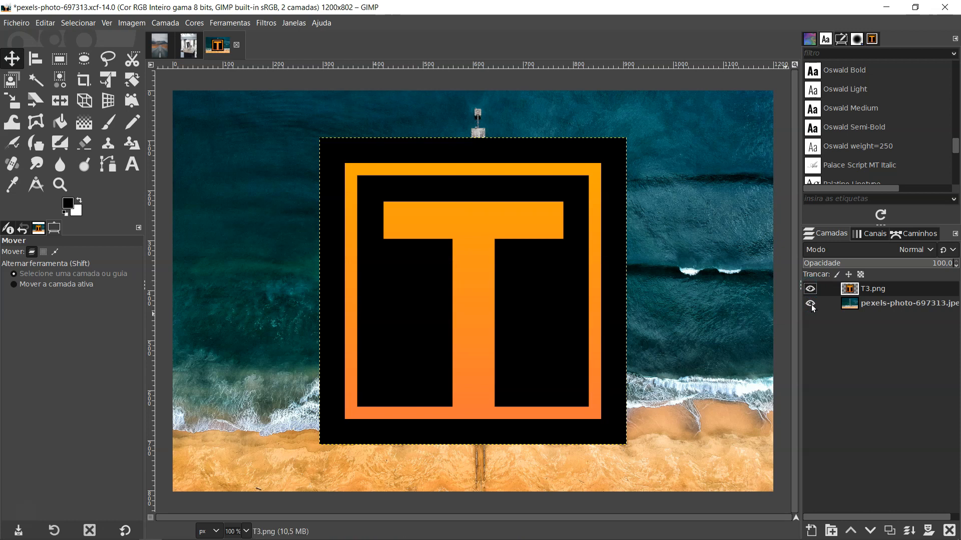
Step: Start exporting the image to the GIMP imgs folder and expand the list of available file types
click(17, 22)
click(52, 200)
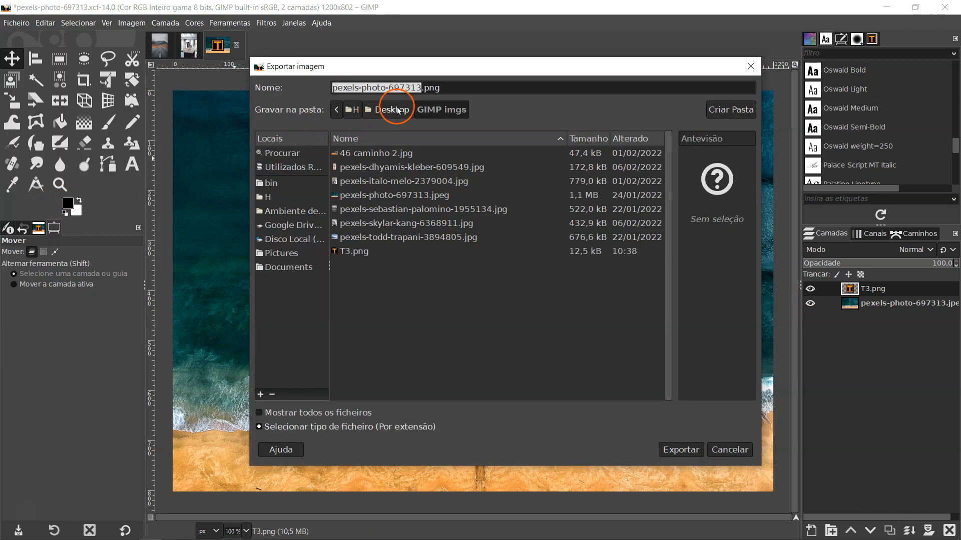
double_click(432, 88)
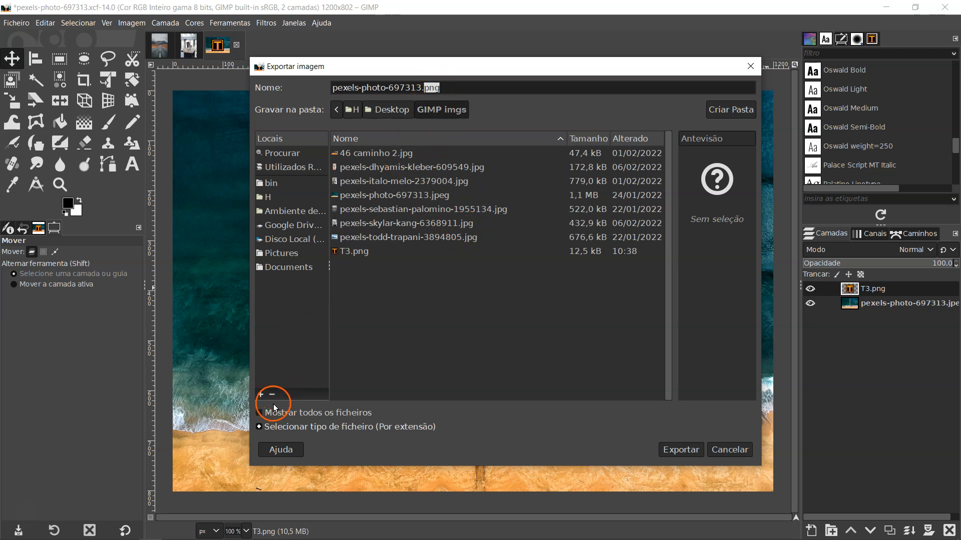
click(259, 427)
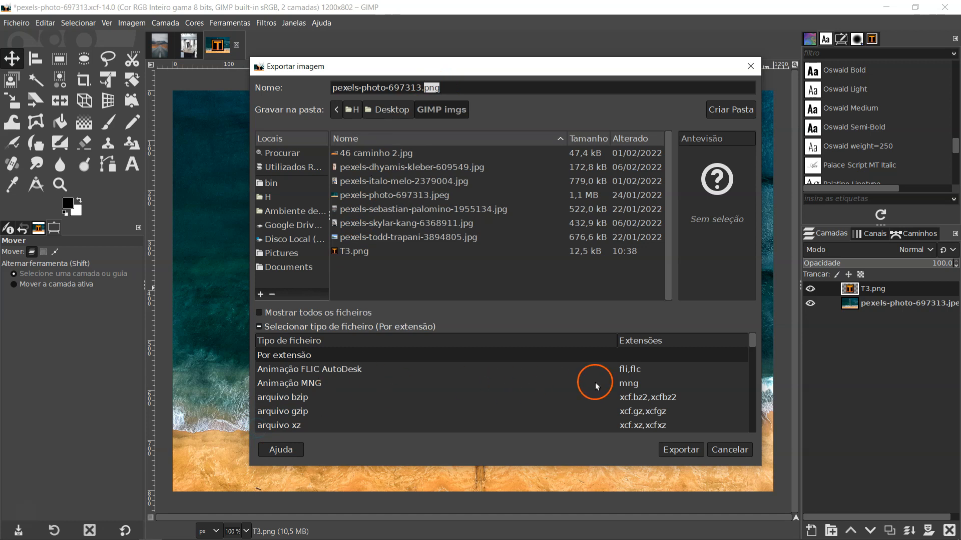
mouse_move(752, 340)
mouse_down()
mouse_move(759, 426)
mouse_move(758, 339)
mouse_up()
Step: Try the extensions jpg, gif, bmp and webp in the export file name, clearing each one
double_click(429, 85)
text(jpg)
click(470, 77)
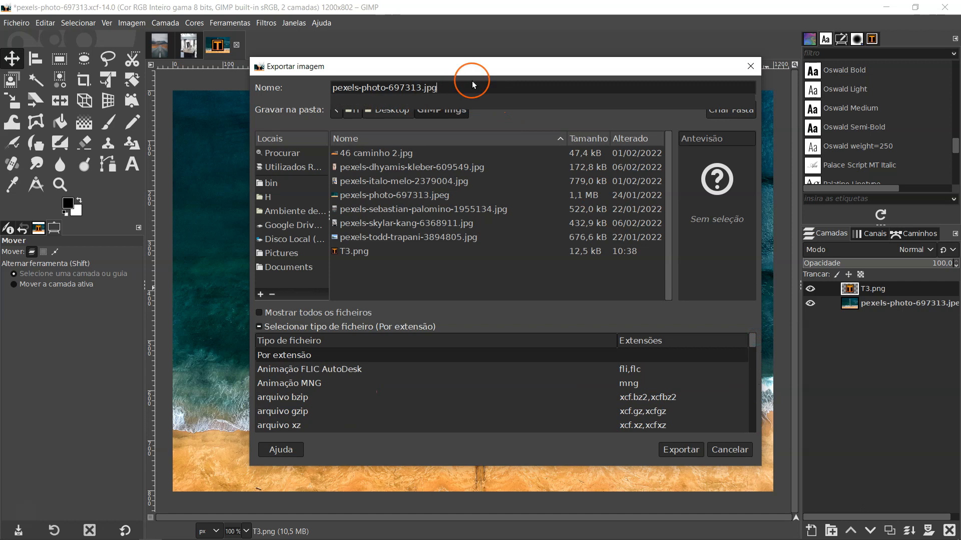
key(BackSpace)
key(BackSpace)
key(BackSpace)
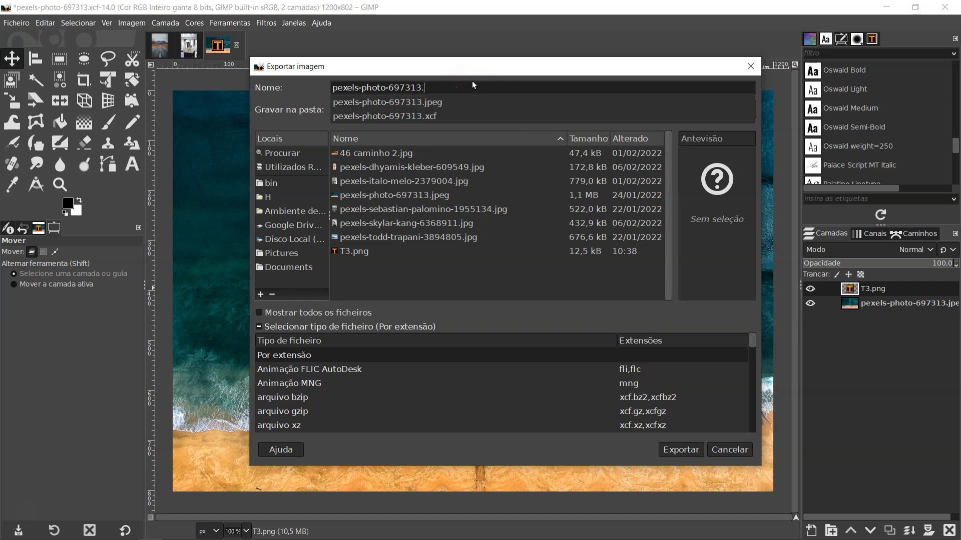
text(gif)
key(BackSpace)
key(BackSpace)
key(BackSpace)
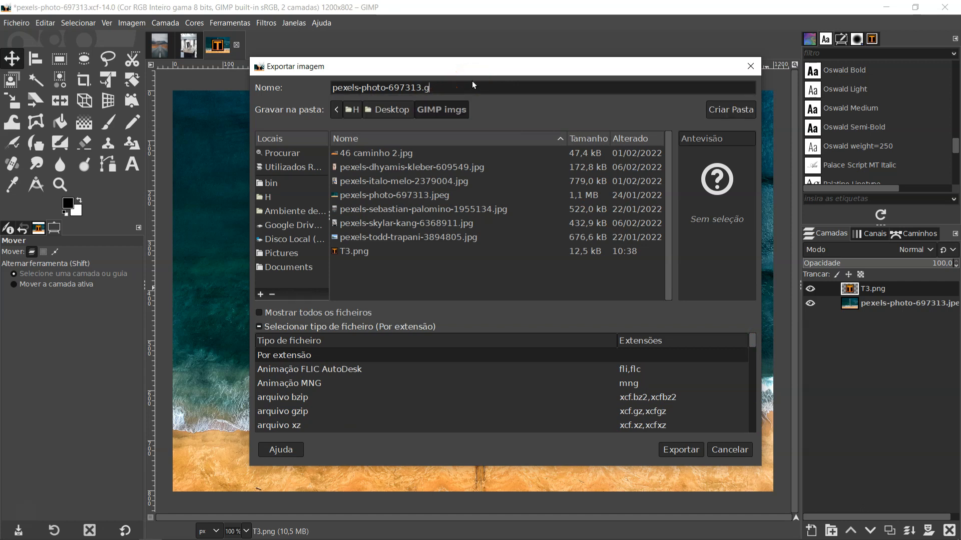
text(bmp)
key(BackSpace)
key(BackSpace)
key(BackSpace)
text(web)
text(p)
key(BackSpace)
key(BackSpace)
key(BackSpace)
key(BackSpace)
Step: Export the image as pexels-photo-697313.jpg with the offered JPEG settings and bring the GIMP imgs folder window into view
text(jpg)
click(684, 450)
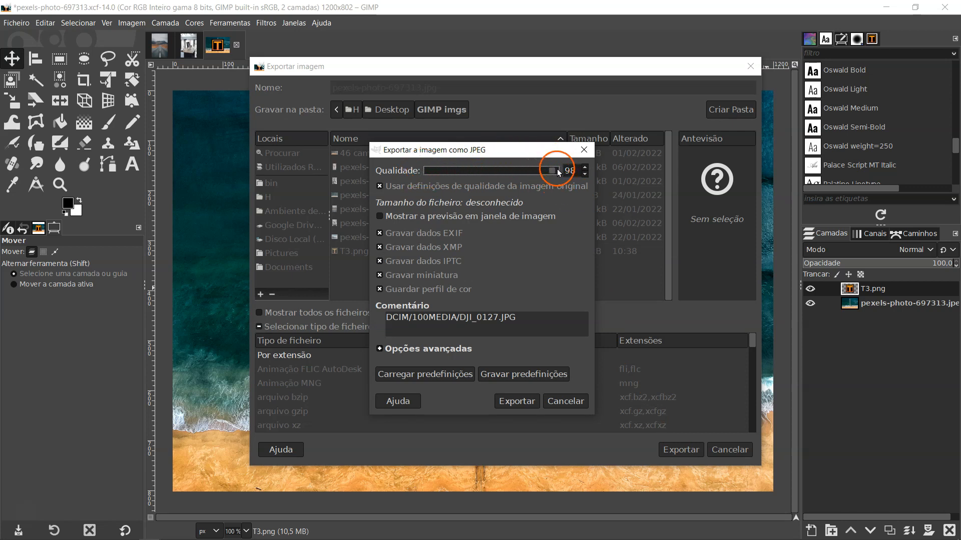
click(523, 400)
drag(643, 59, 577, 48)
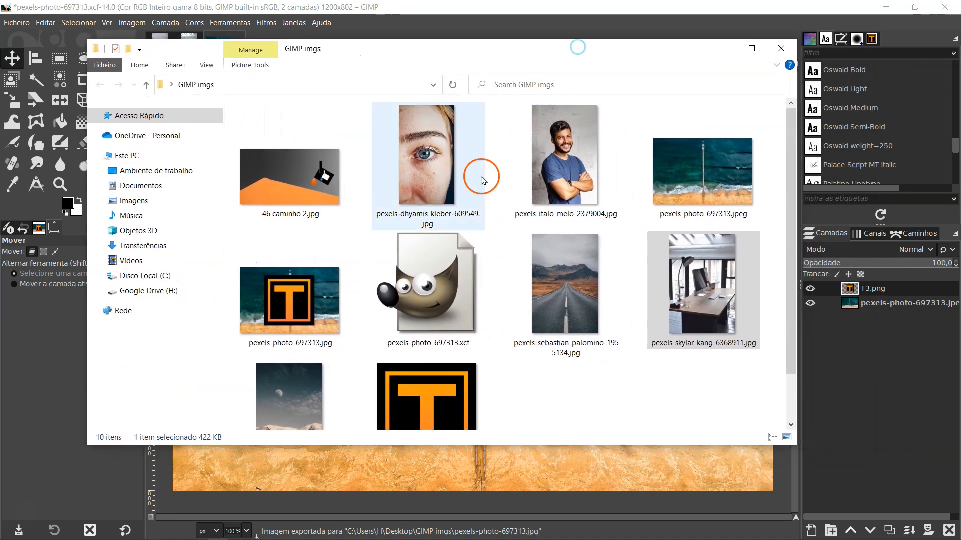
Step: Compare the pexels-photo-697313.xcf and pexels-photo-697313.jpg files in the GIMP imgs folder, and switch back to GIMP
click(458, 289)
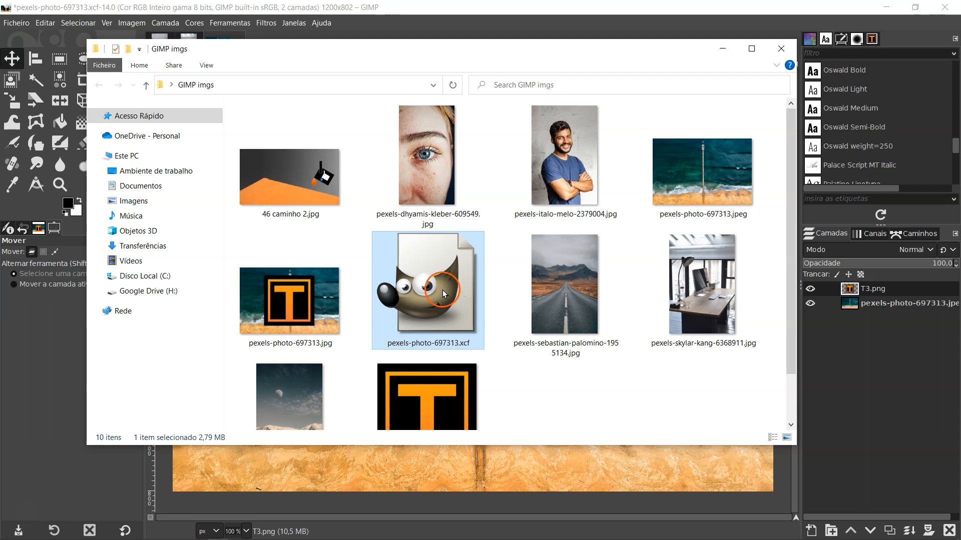
click(321, 317)
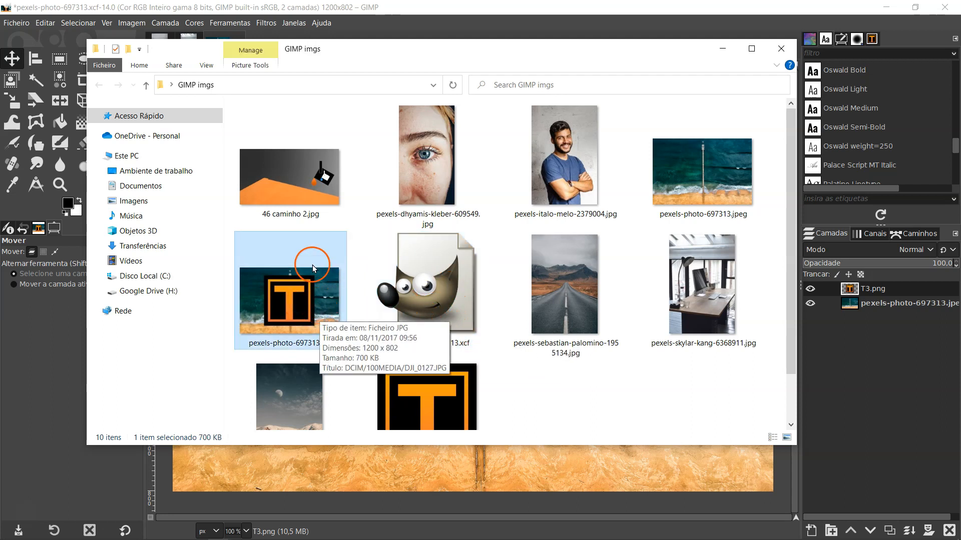
click(300, 7)
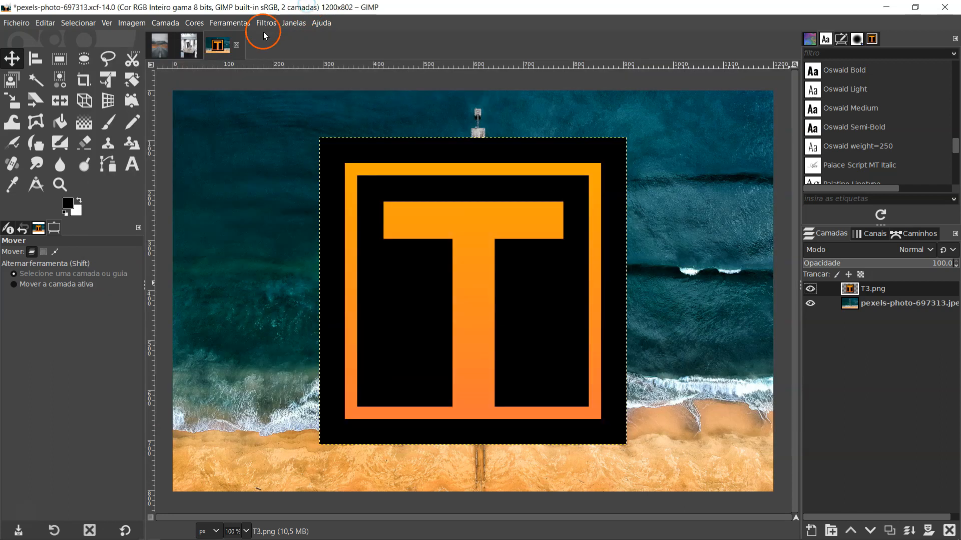
Step: Close all three open images, discarding the unsaved changes to pexels-photo-697313.xcf
click(236, 44)
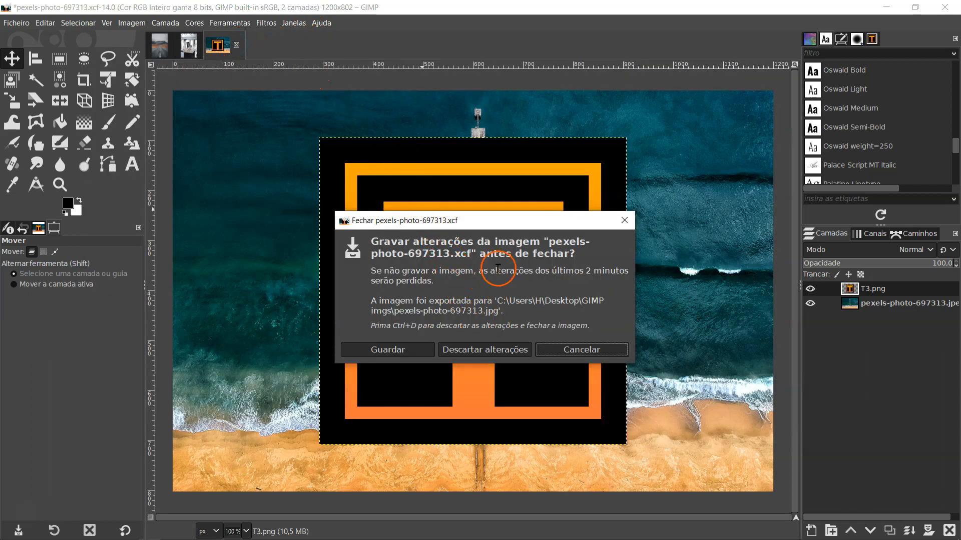
click(492, 348)
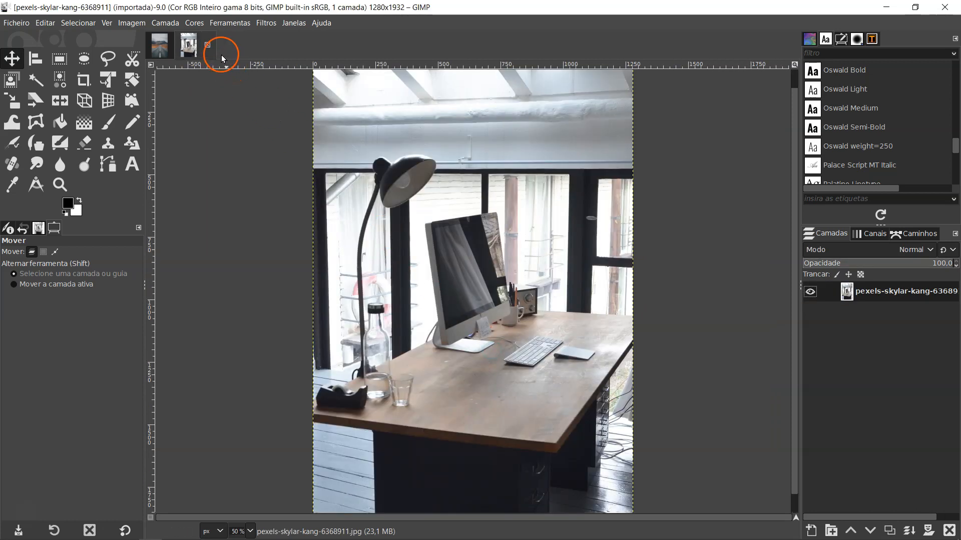
click(207, 45)
click(181, 44)
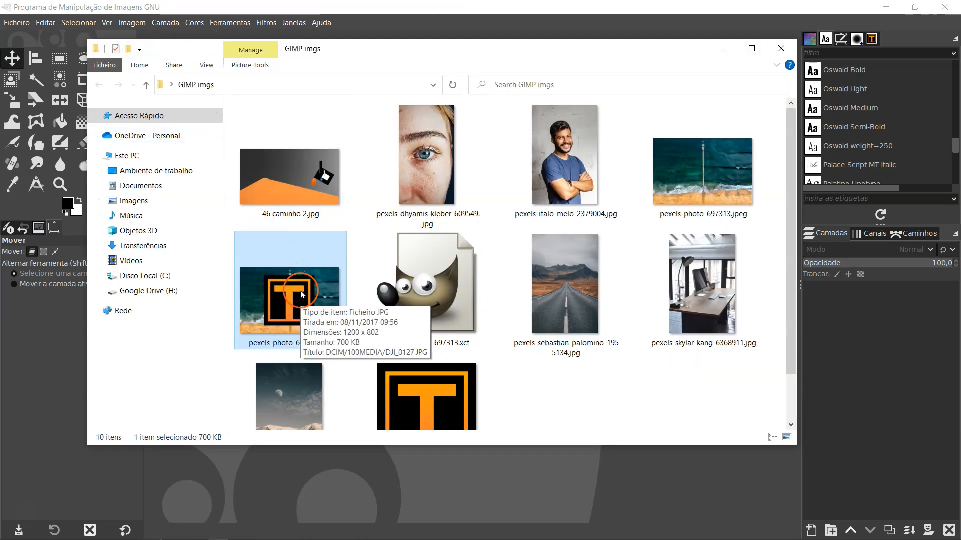
Step: Open the exported pexels-photo-697313.jpg with GIMP from the GIMP imgs folder, check its layers and close the image
right_click(302, 295)
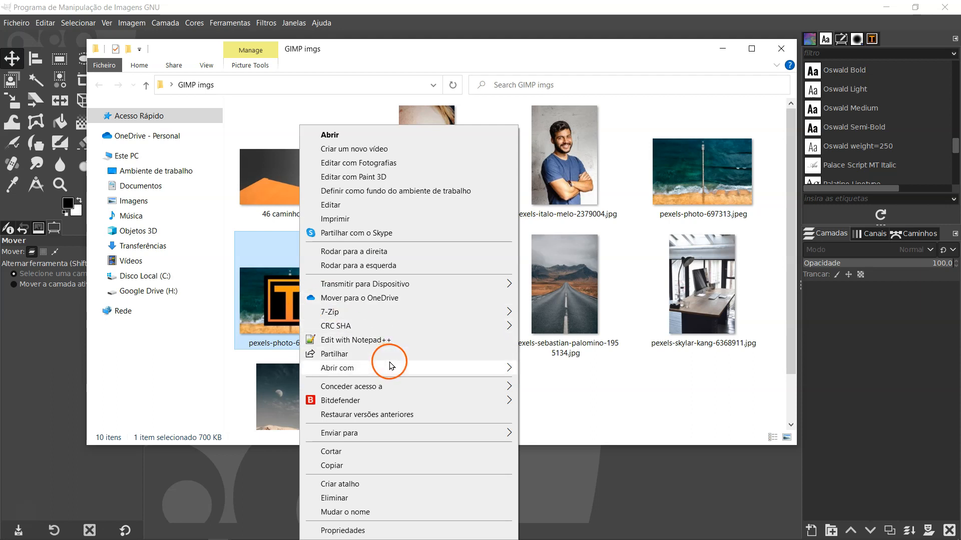
mouse_move(399, 369)
click(547, 397)
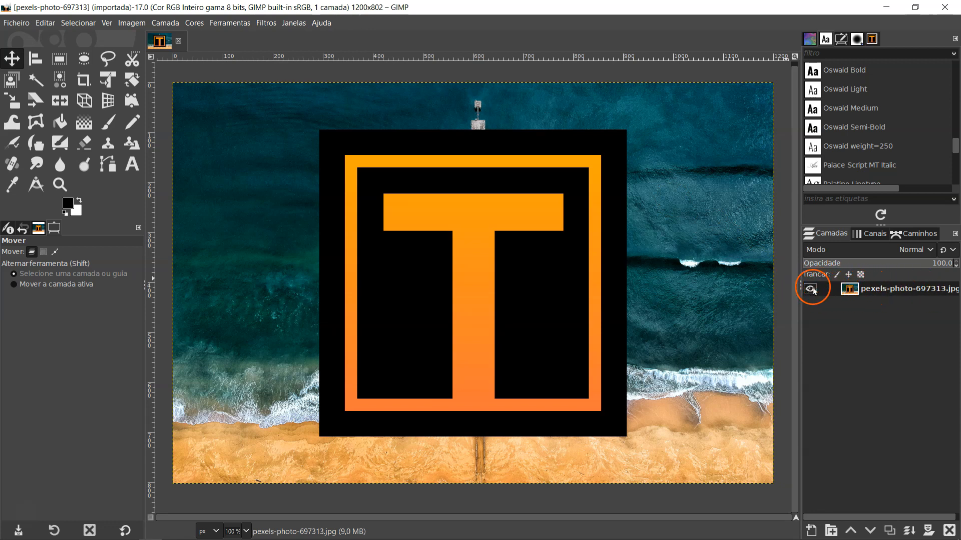
click(178, 40)
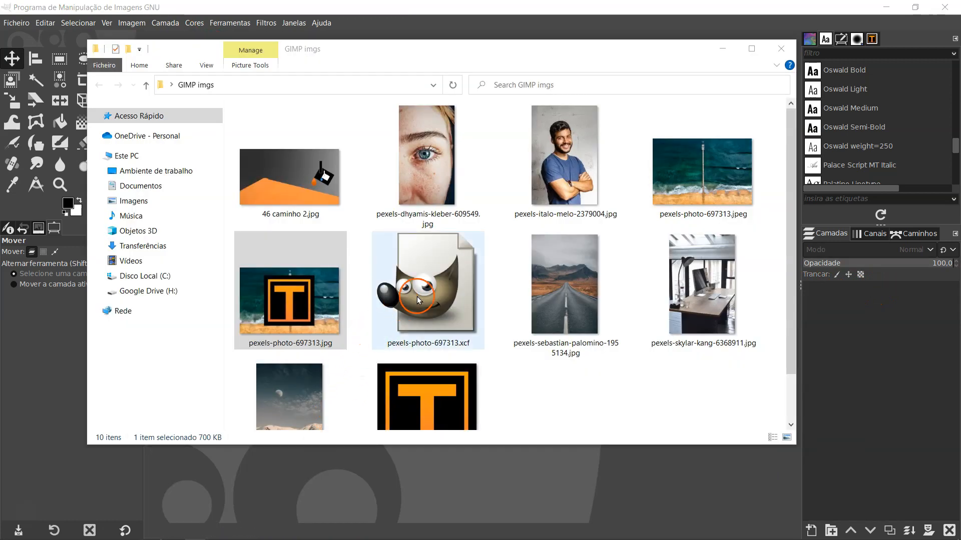
Step: Open pexels-photo-697313.xcf from the folder and hide and show its T3.png and beach photo layers twice
double_click(422, 298)
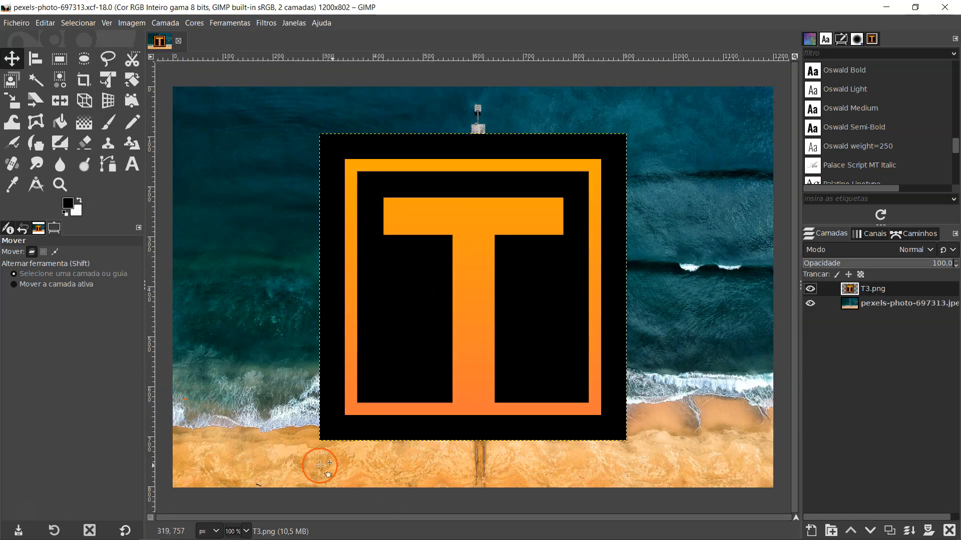
click(810, 289)
click(811, 304)
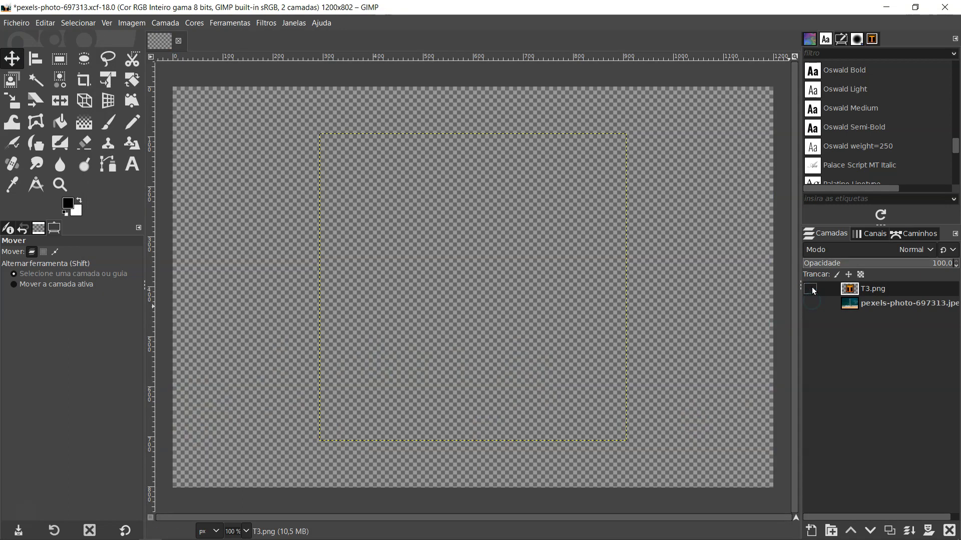
click(811, 290)
click(811, 303)
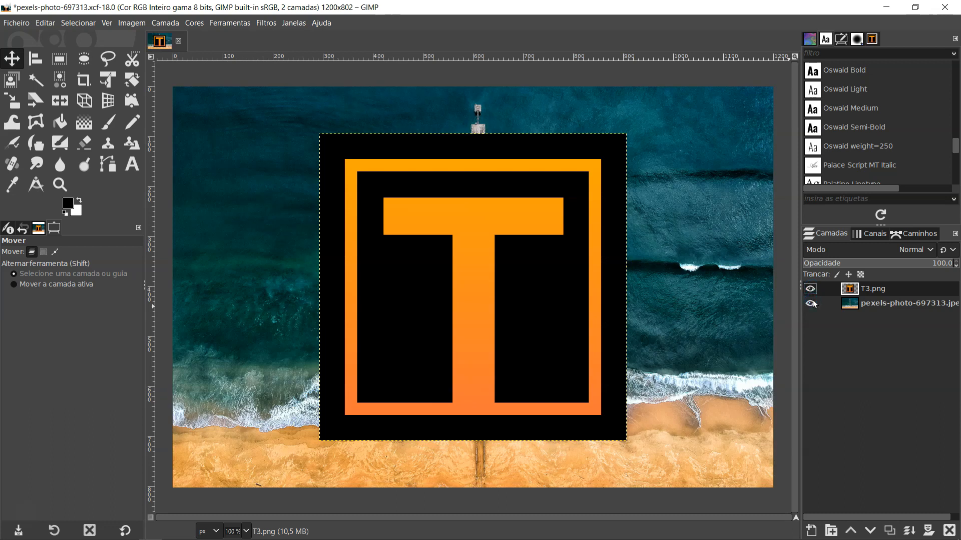
click(810, 289)
click(811, 303)
click(811, 289)
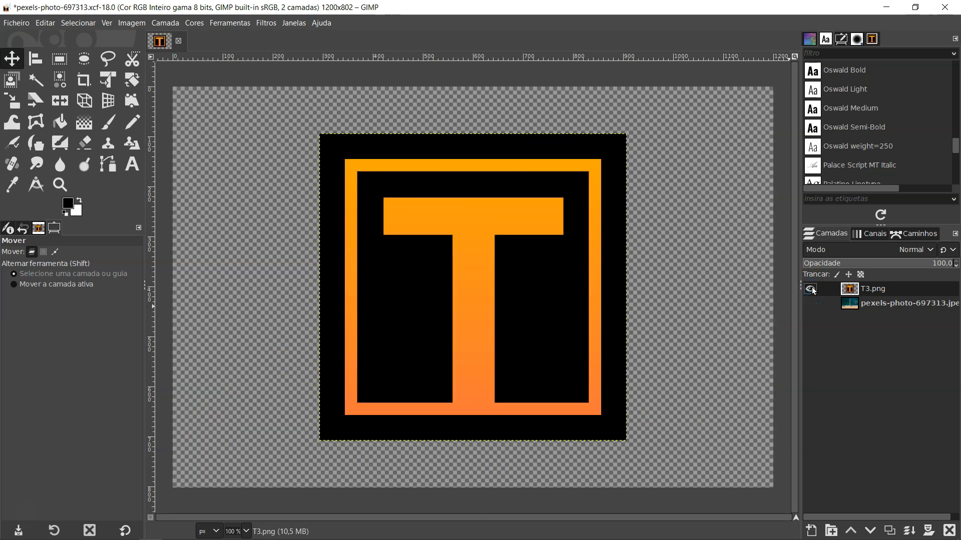
click(811, 303)
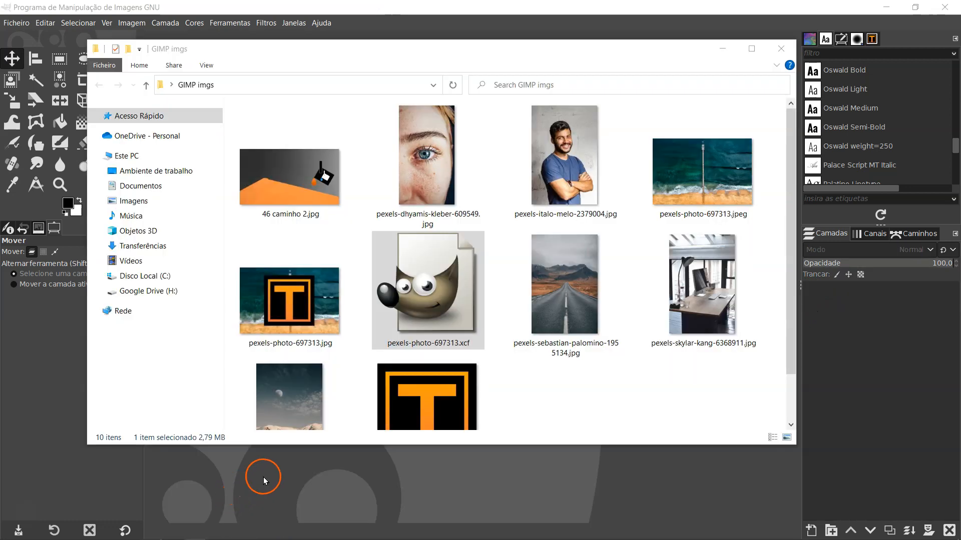
Step: Select pexels-photo-697313.xcf and pexels-photo-697313.jpg in turn to compare the editable project with its exported image
click(407, 335)
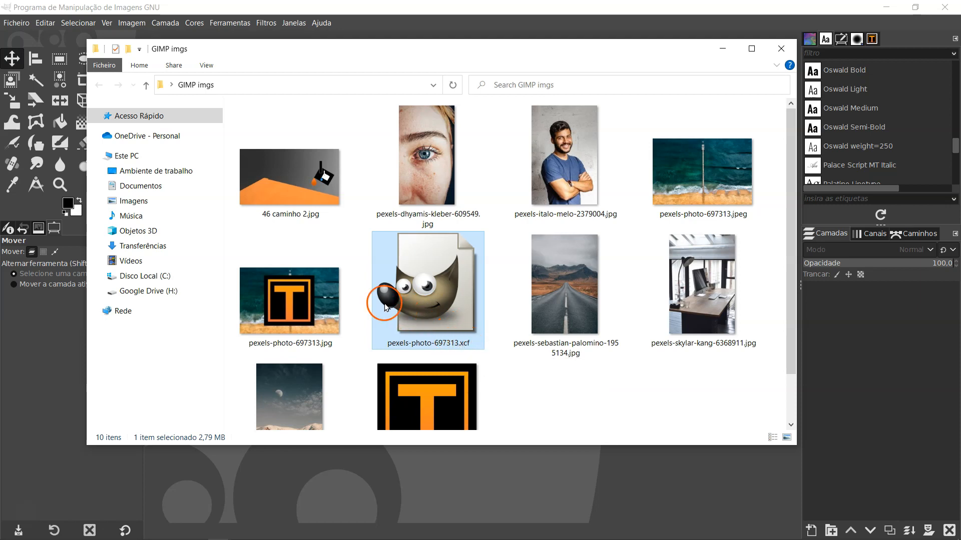
click(301, 304)
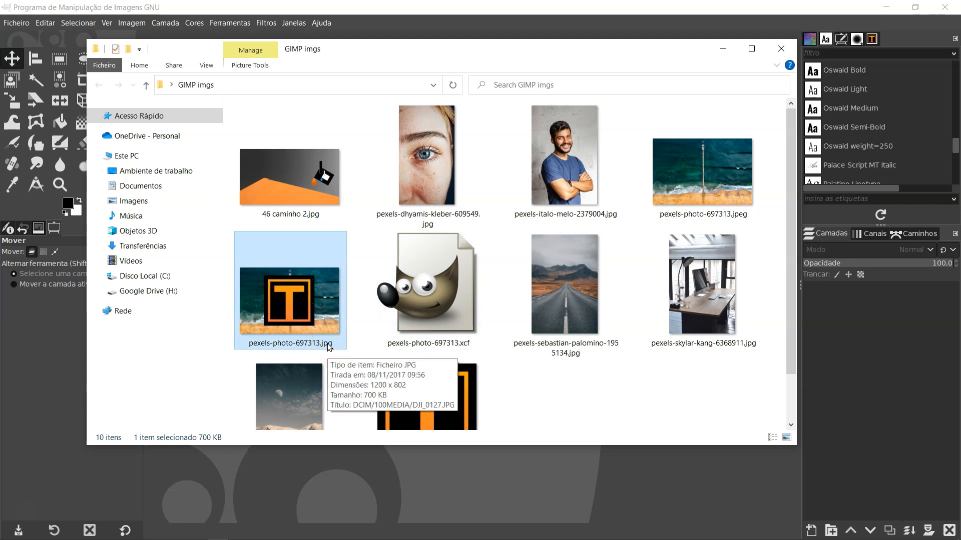
click(280, 228)
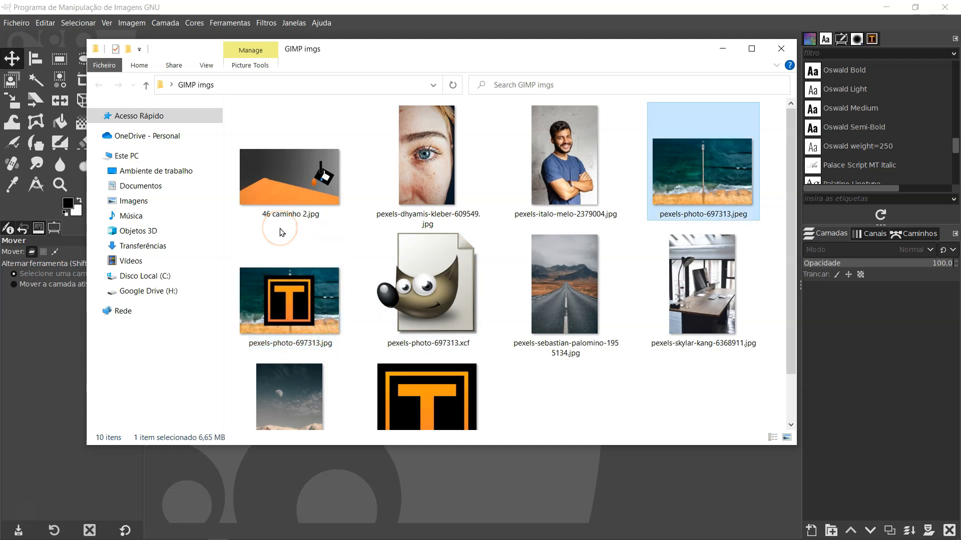
Step: Open pexels-photo-697313.jpeg from the folder in GIMP and convert it to the built-in sRGB profile with relative colorimetric intent
click(704, 170)
drag(705, 173, 534, 468)
drag(319, 53, 447, 92)
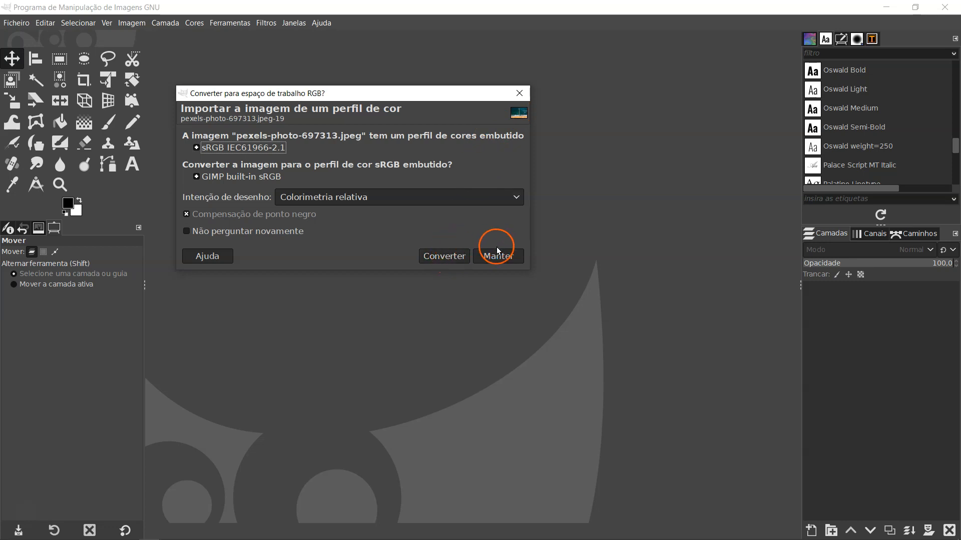
click(393, 200)
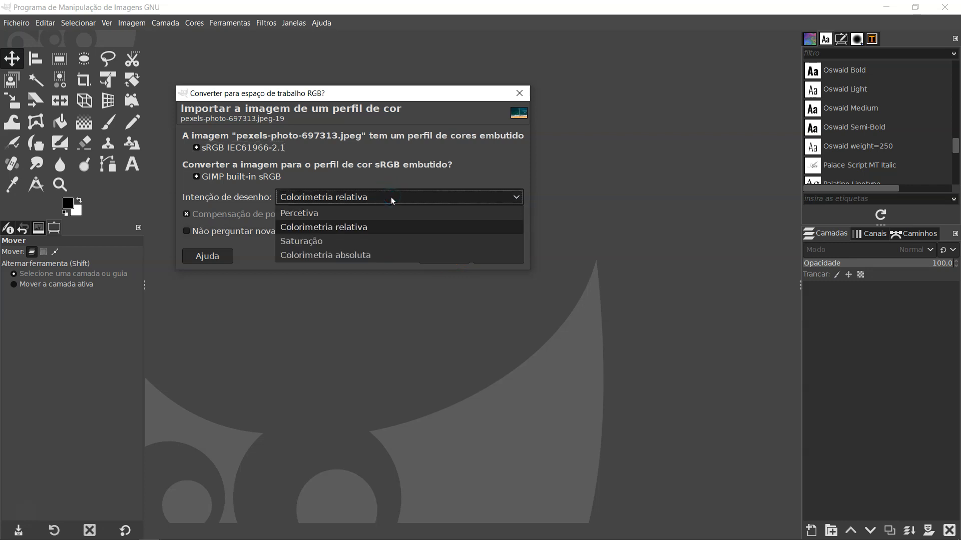
click(392, 197)
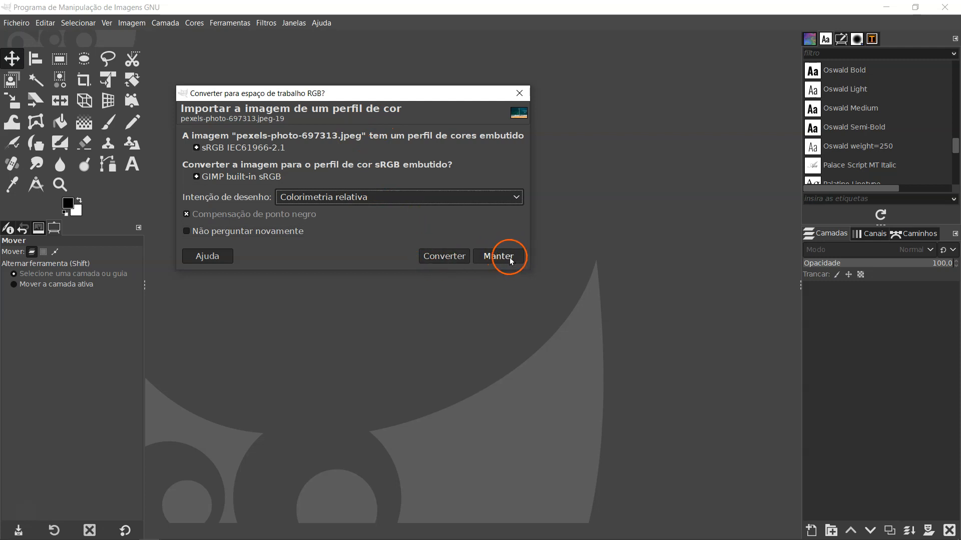
click(447, 256)
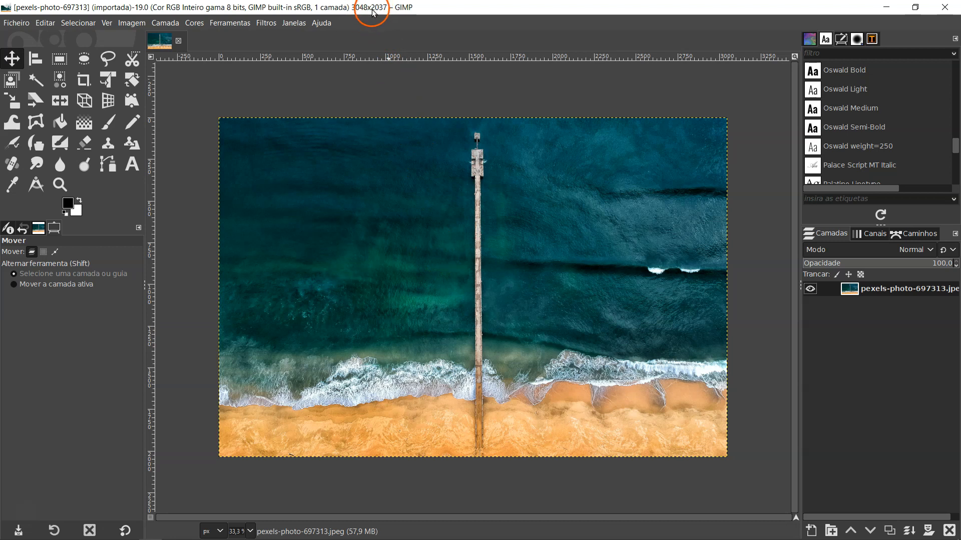
Step: Open the Scale Image settings, try a width of 1920 px with proportional height, and reset the dimensions
click(130, 24)
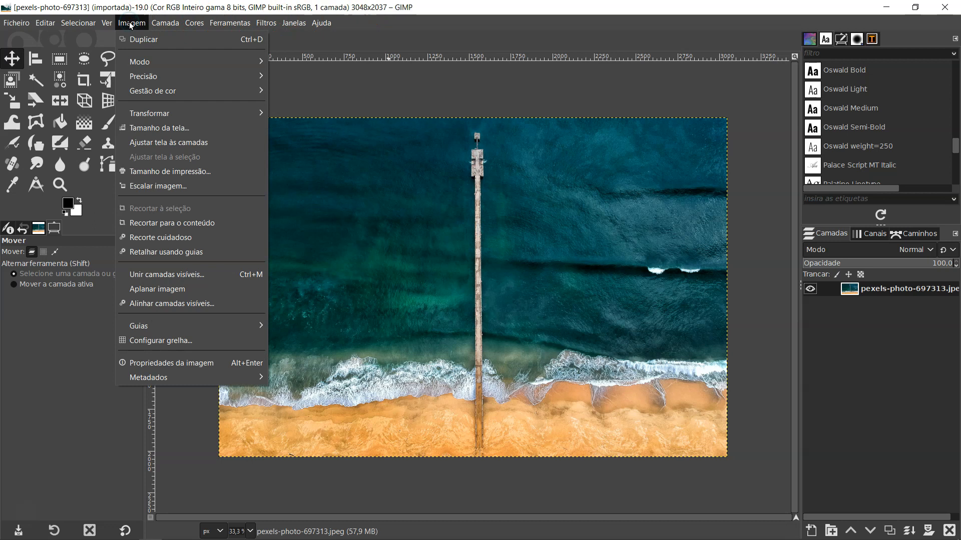
click(190, 188)
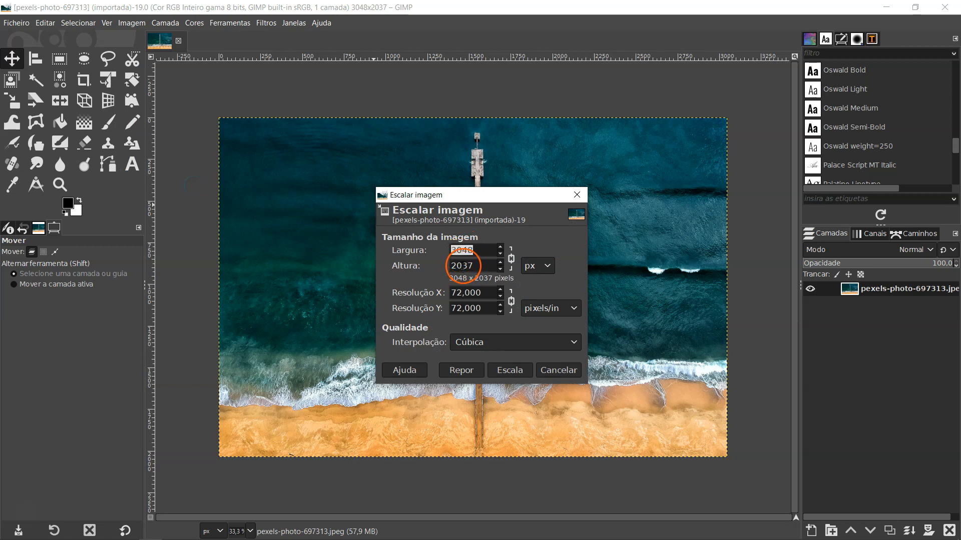
click(511, 259)
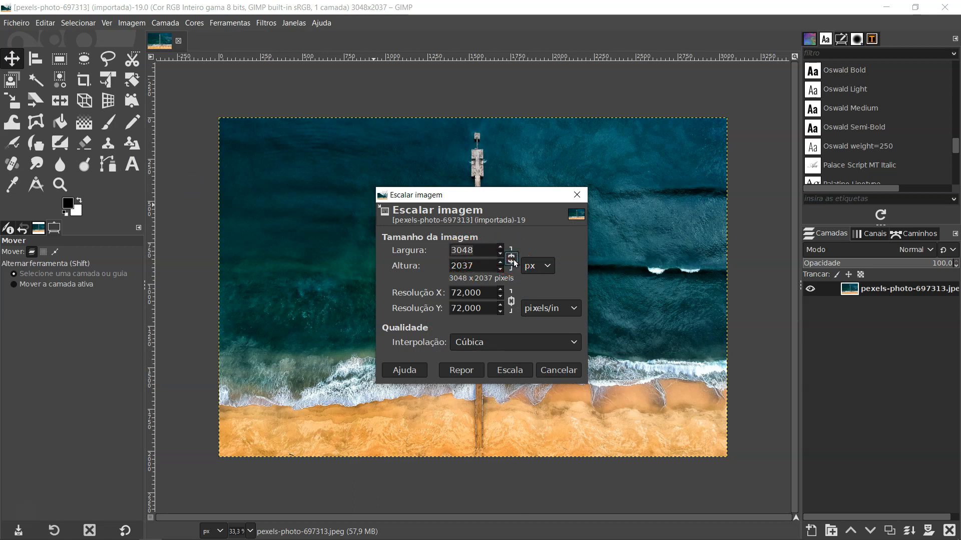
click(491, 246)
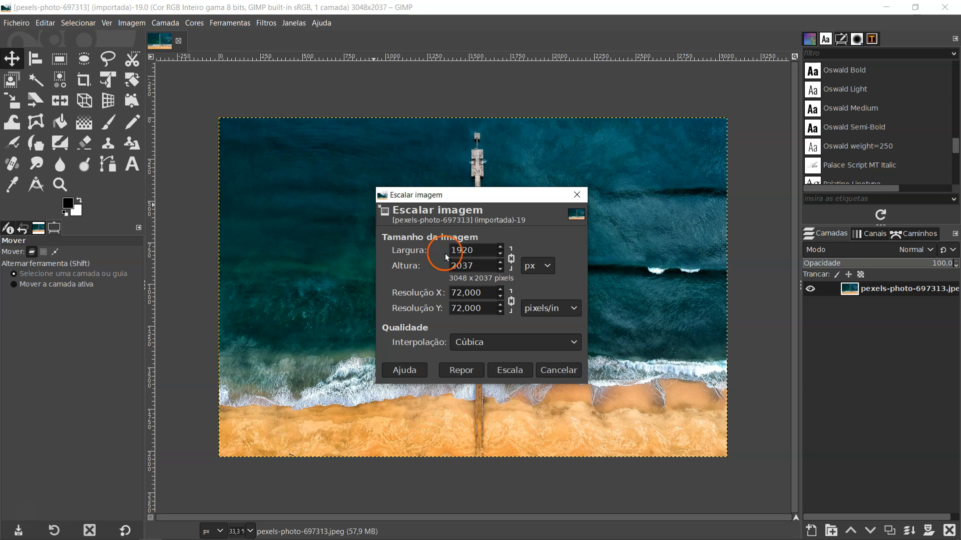
click(479, 268)
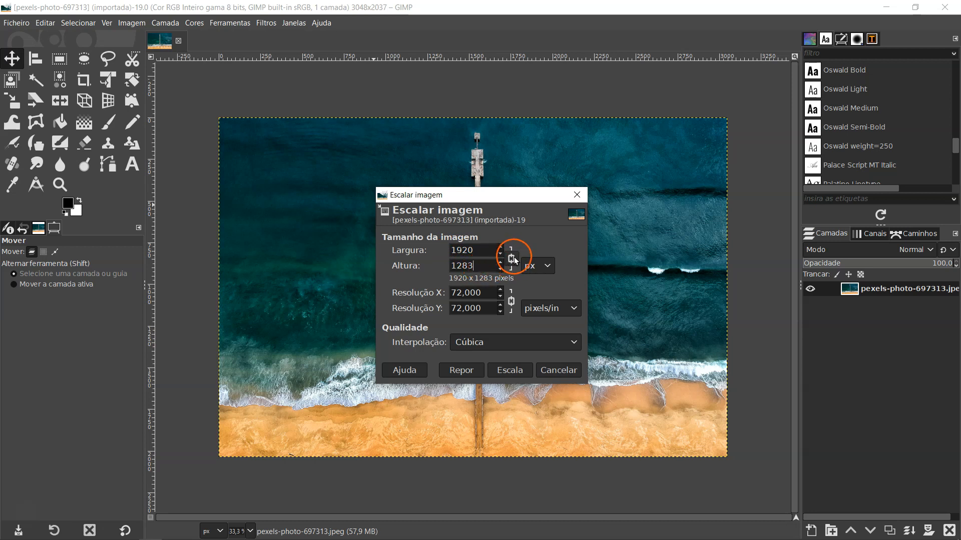
click(466, 372)
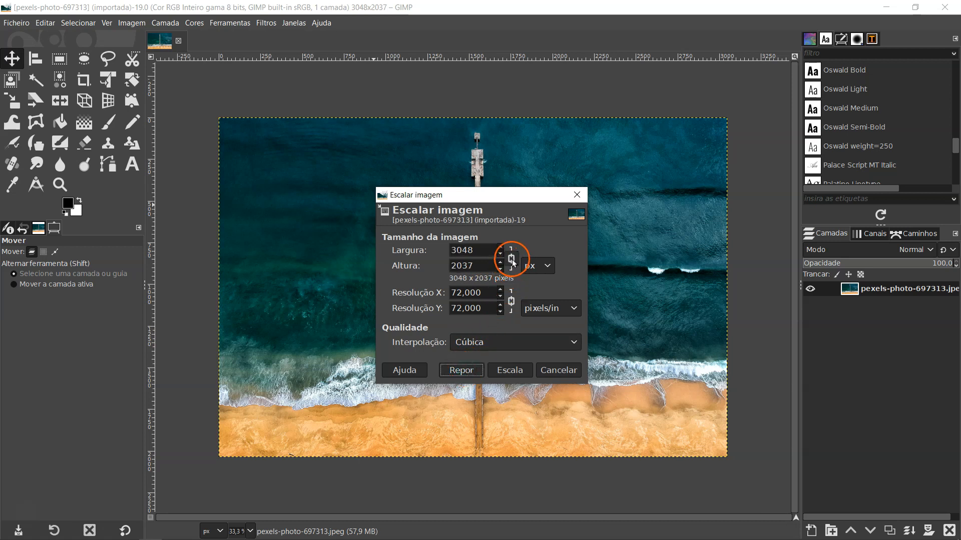
Step: Try another size edit, reset it, and set the image width to 1920 px with the height linked proportionally
drag(484, 250, 438, 254)
click(481, 266)
click(462, 371)
double_click(434, 248)
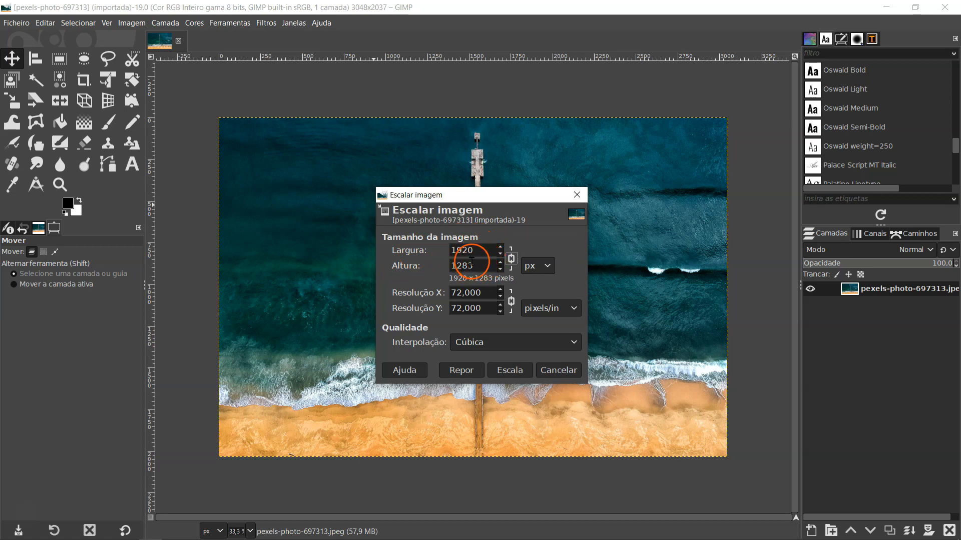
Step: Switch the image size unit to percent, inches and millimetres in turn, and return it to pixels
click(545, 267)
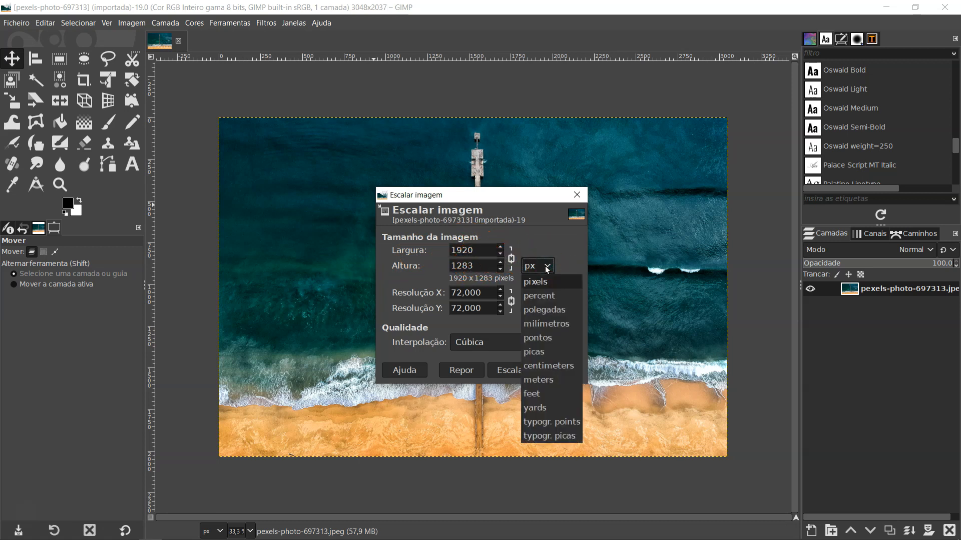
click(550, 295)
click(545, 267)
click(549, 312)
click(542, 267)
click(546, 325)
click(542, 281)
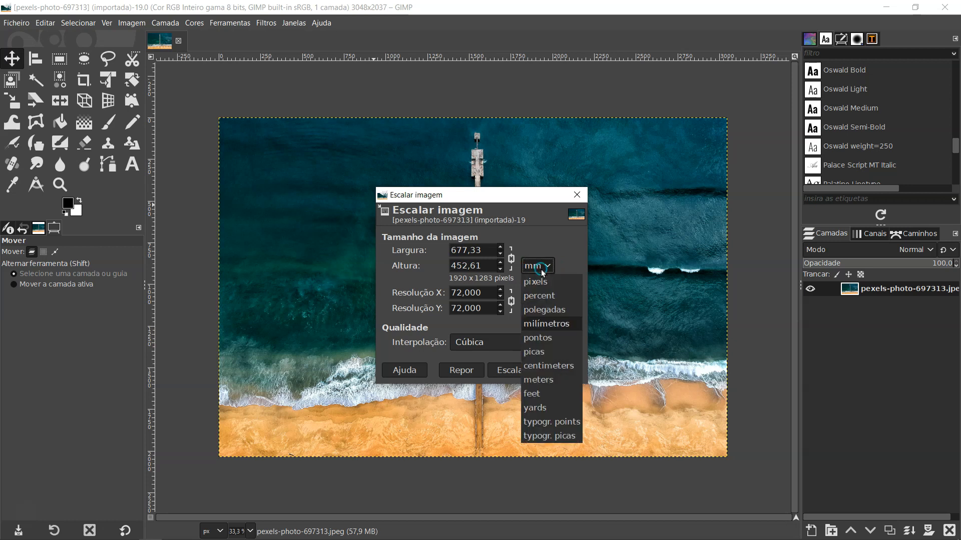
click(541, 284)
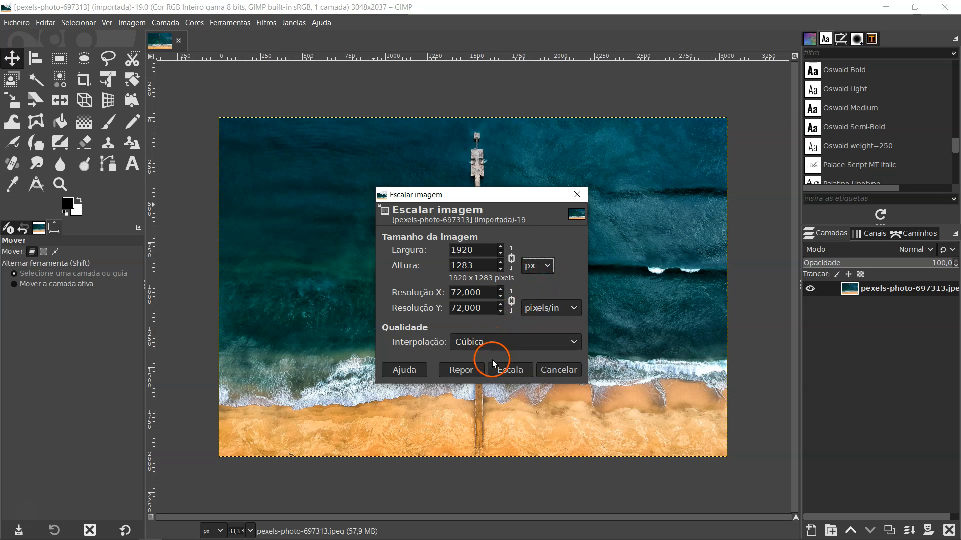
Step: Apply the scaling to 1920 x 1283 pixels with cubic interpolation and inspect the resized beach photo
click(512, 372)
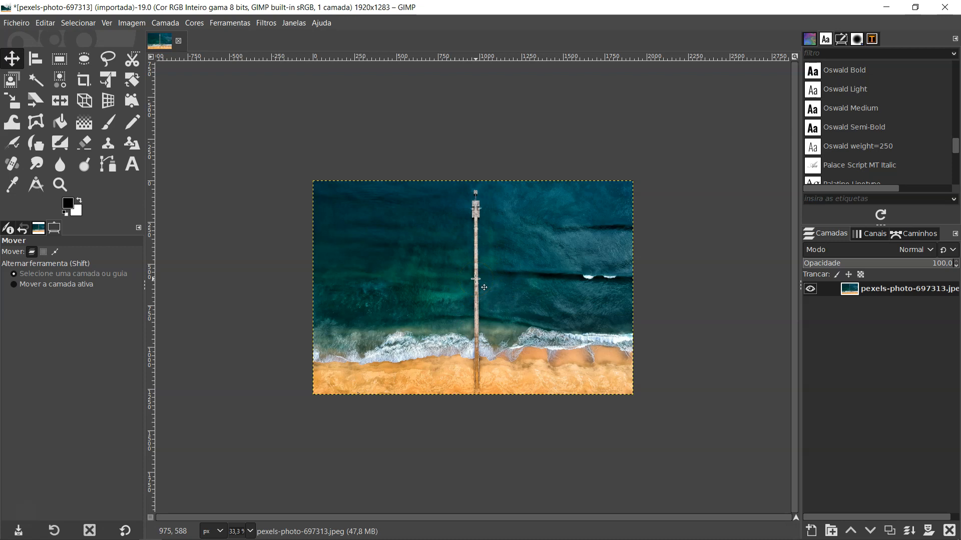
scroll(475, 278, up, 2)
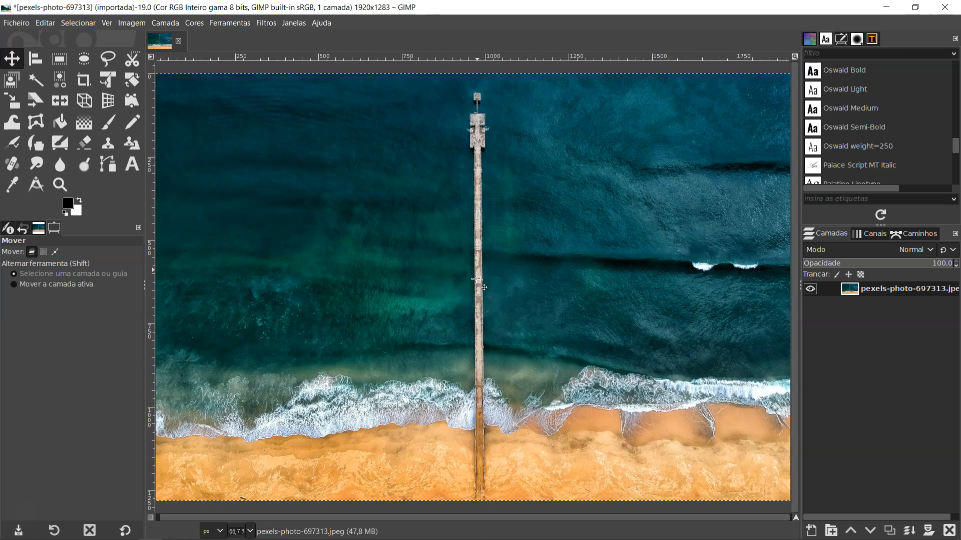
scroll(475, 278, down, 1)
scroll(476, 279, down, 2)
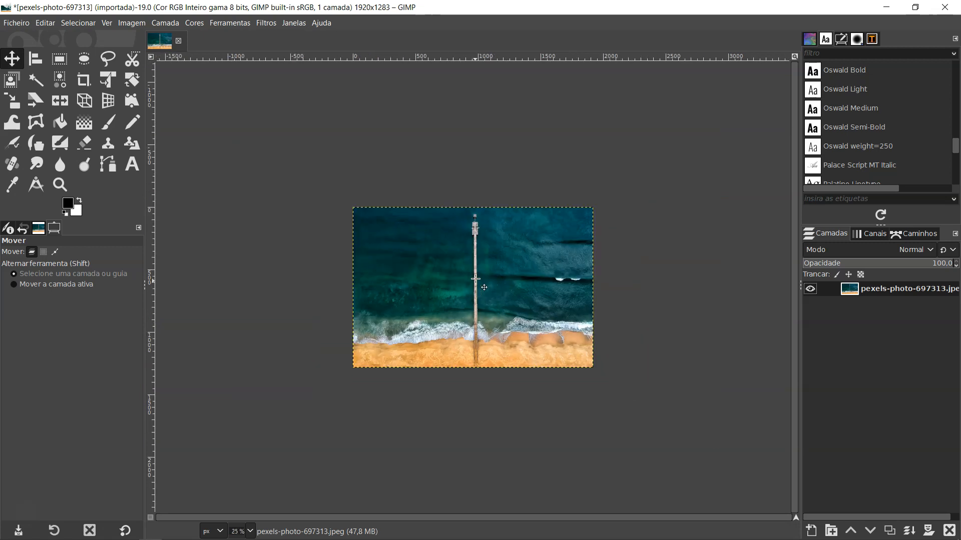
scroll(476, 278, up, 3)
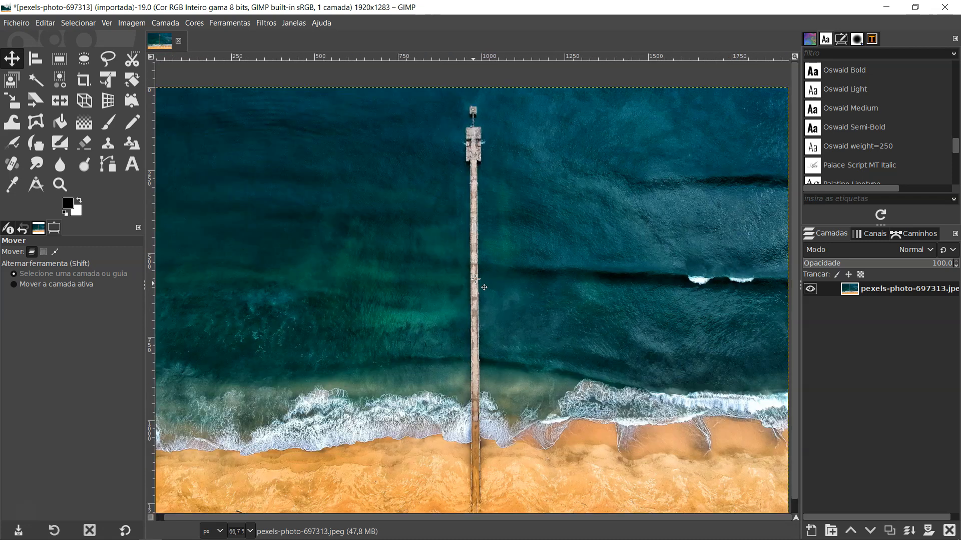
Step: Zoom far out of the beach photo and fit the whole image back in the window
scroll(475, 278, down, 6)
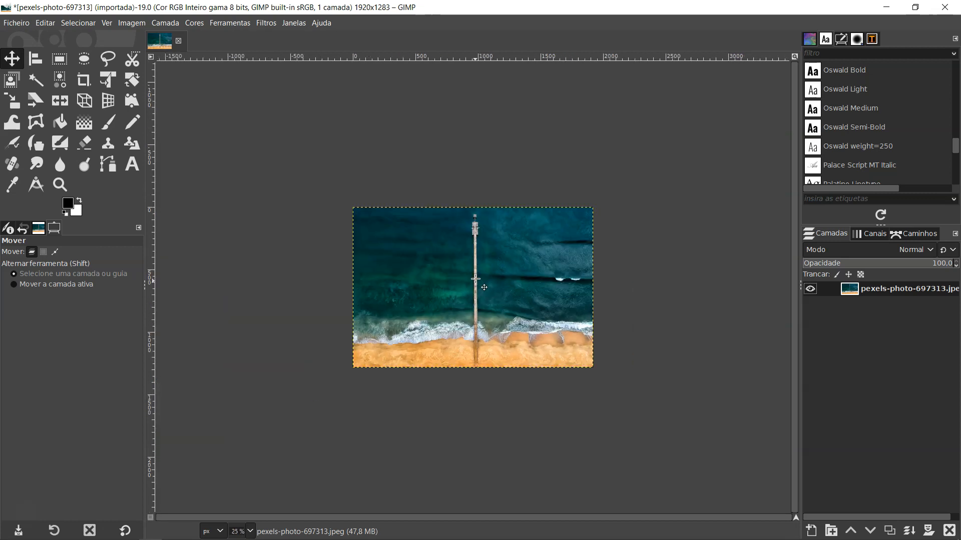
scroll(475, 279, down, 4)
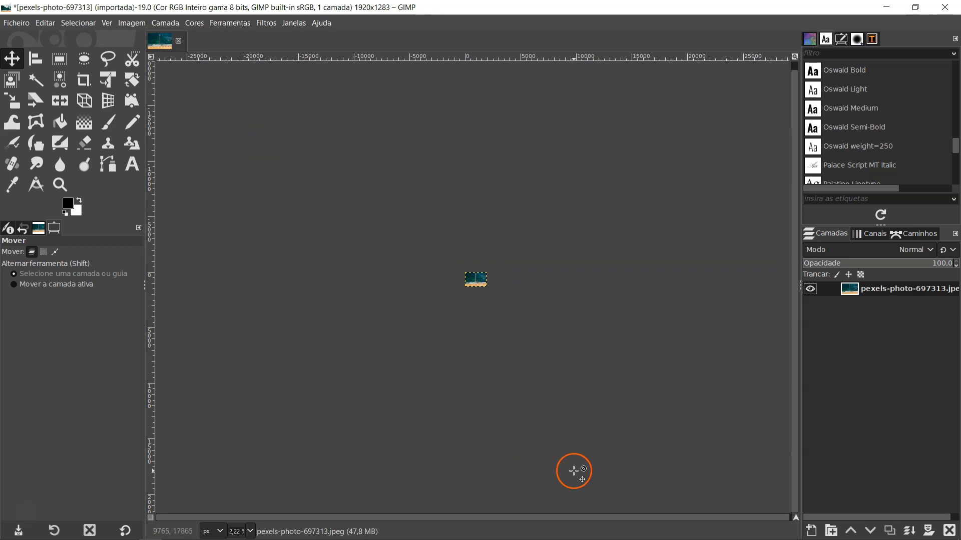
click(796, 57)
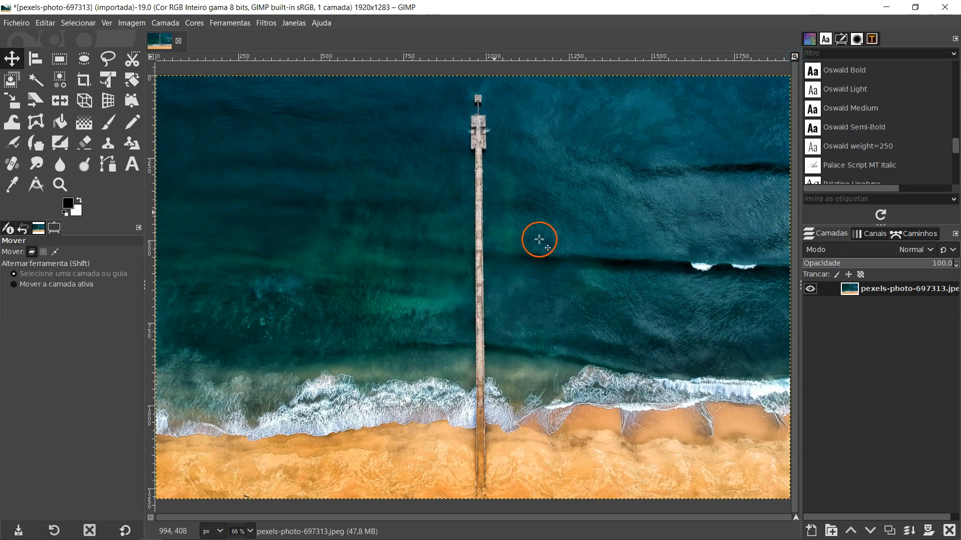
click(517, 275)
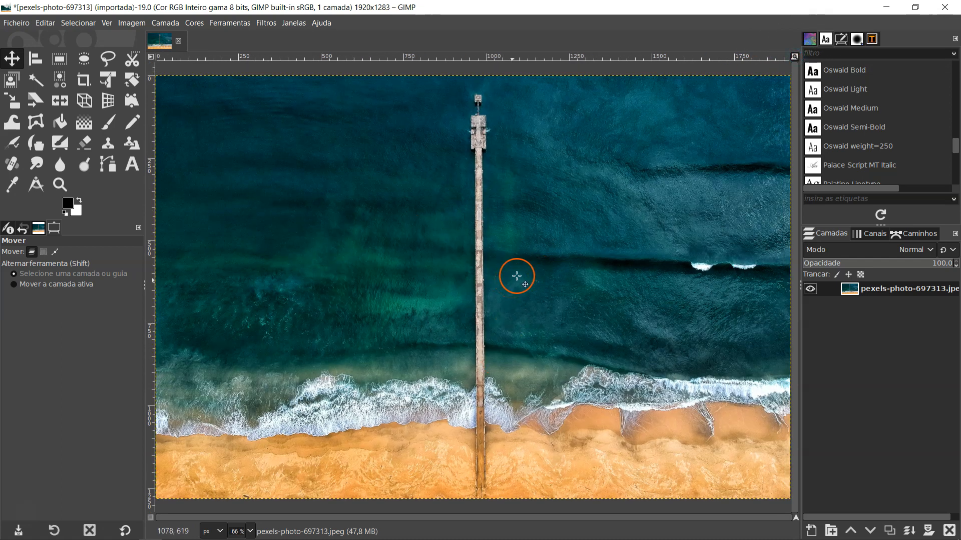
click(481, 285)
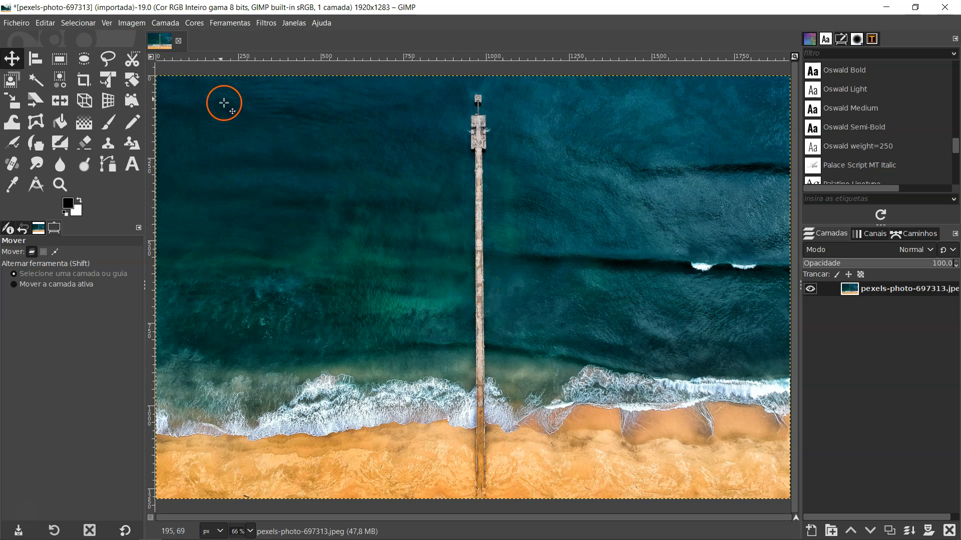
click(108, 23)
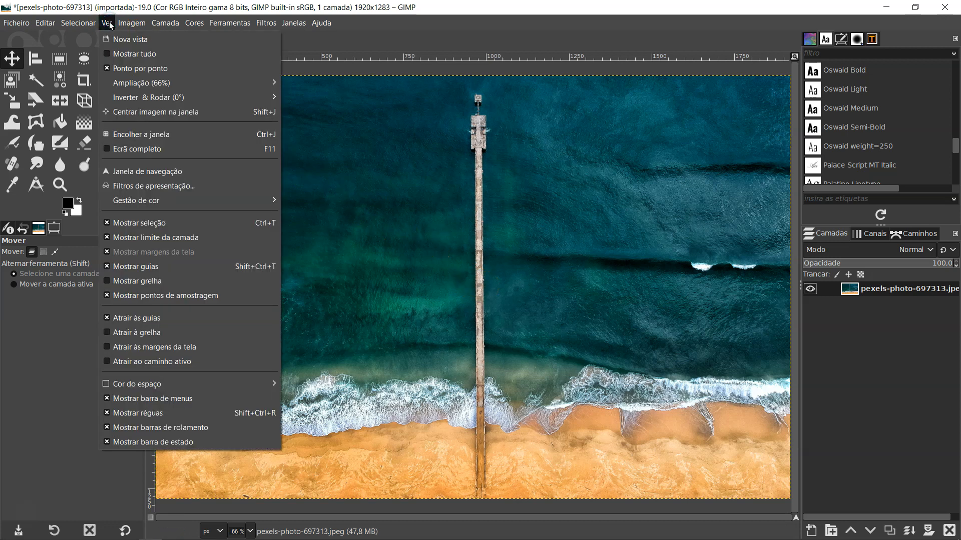
mouse_move(130, 86)
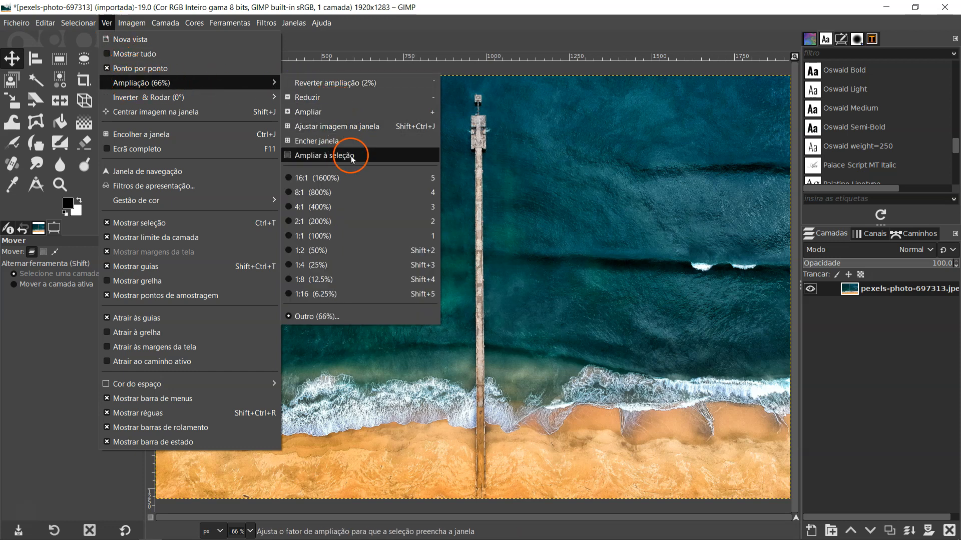
click(344, 126)
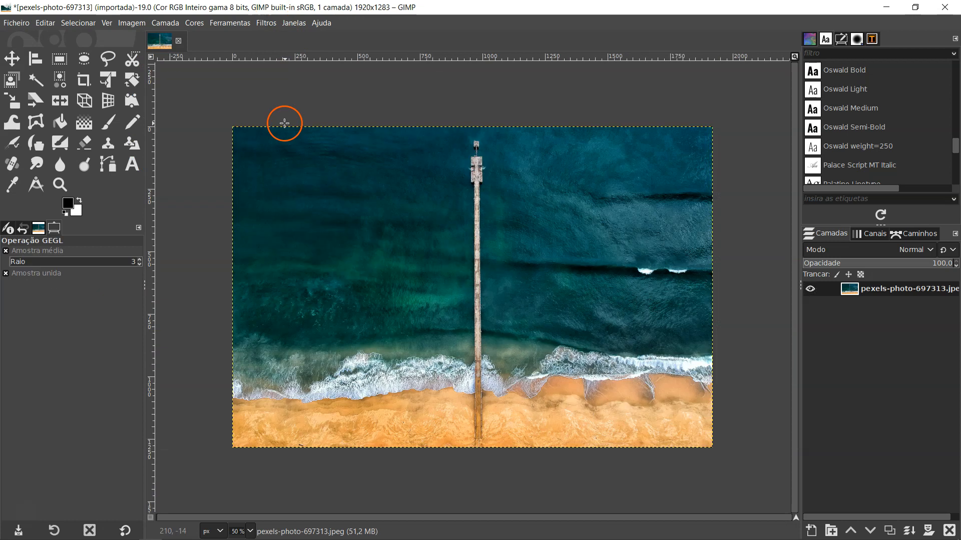
Step: Try a colour temperature adjustment (Temperatura de cor) with the intended temperature at about 4737, and cancel it
click(195, 23)
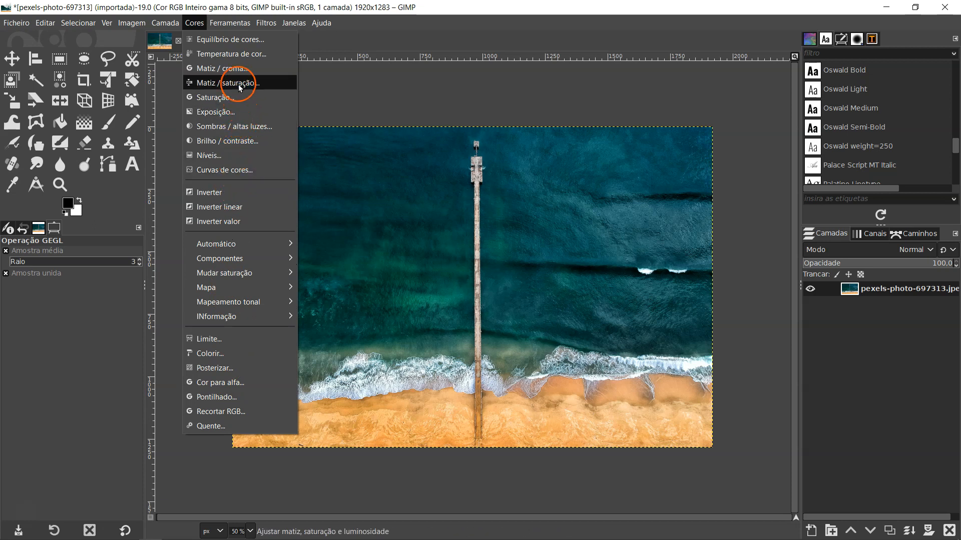
click(235, 55)
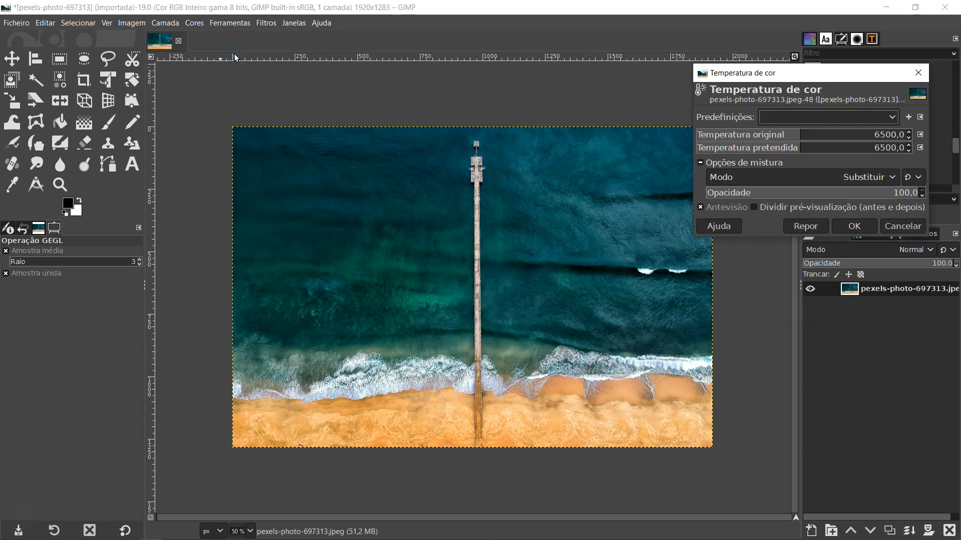
click(811, 147)
drag(811, 148, 767, 146)
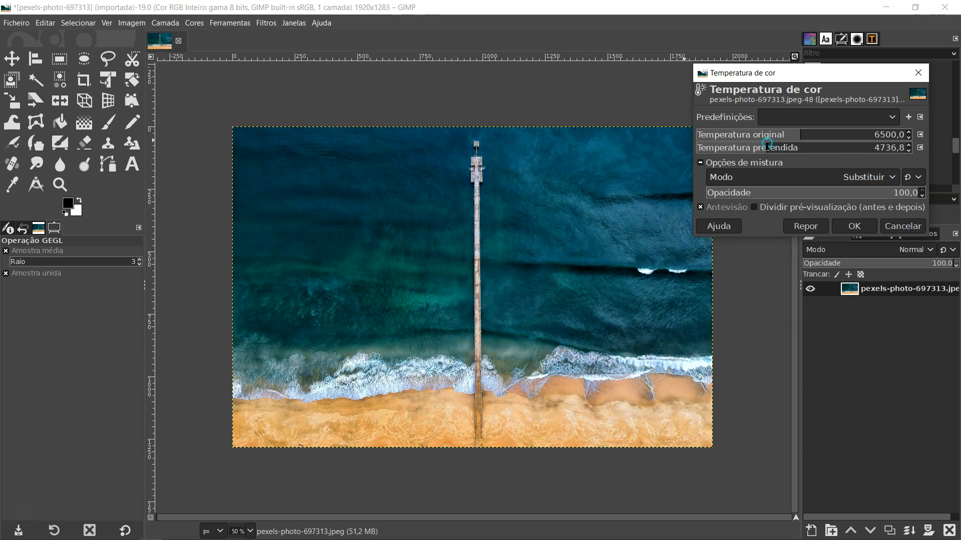
key(Escape)
Step: Try a Matiz / saturação adjustment with hue about 51, lightness about 54 and saturation 100, and cancel it
click(194, 23)
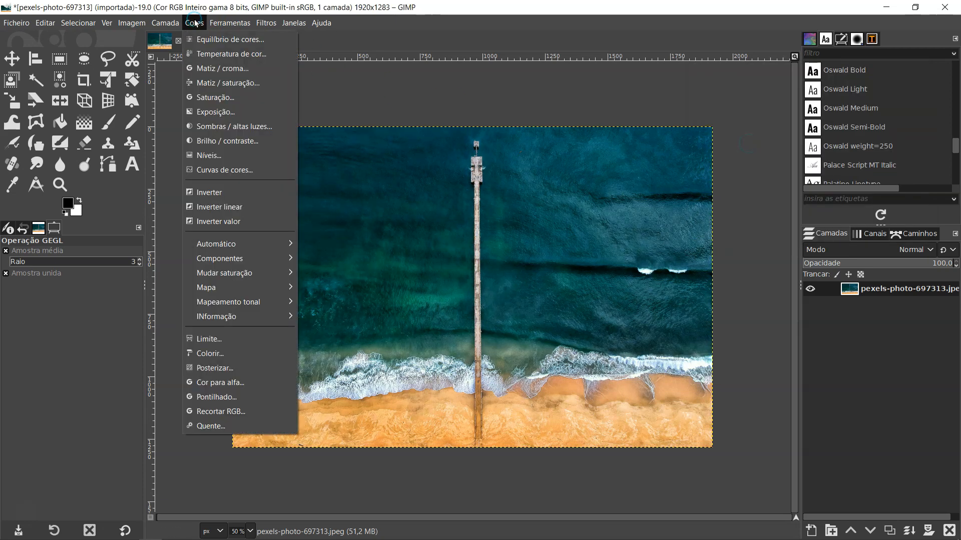
click(189, 83)
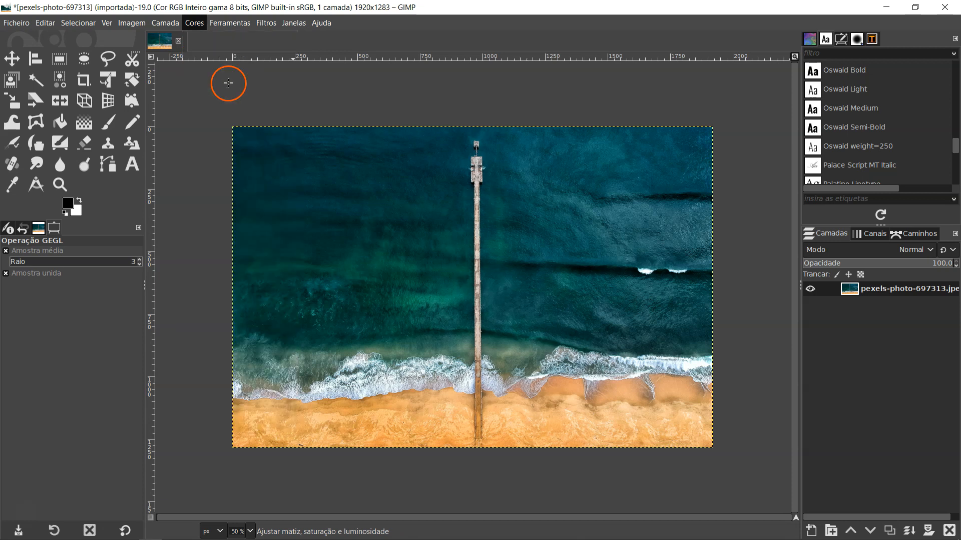
drag(802, 256, 869, 271)
drag(804, 283, 917, 291)
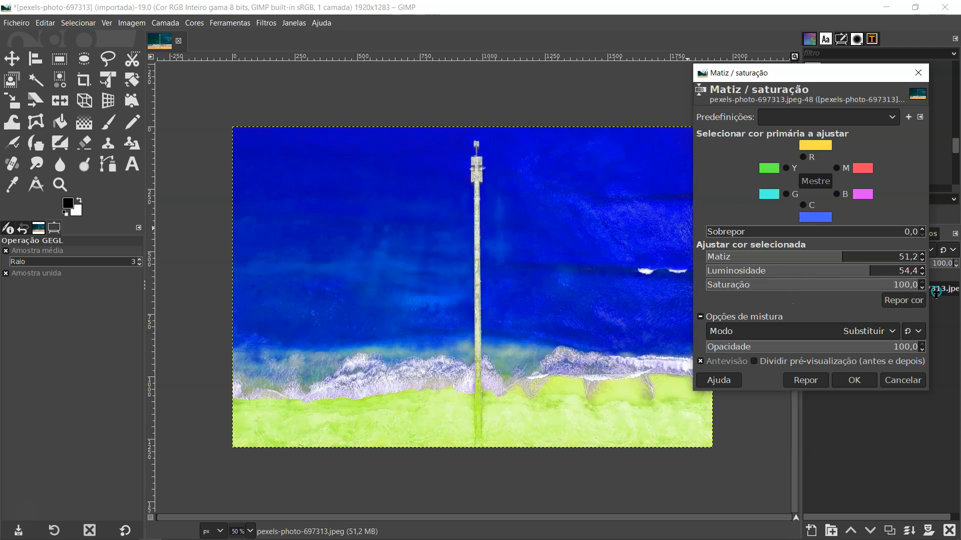
key(Escape)
Step: Try a brightness and contrast adjustment with brightness 91 and contrast 14, and cancel it
click(200, 24)
click(225, 126)
click(225, 142)
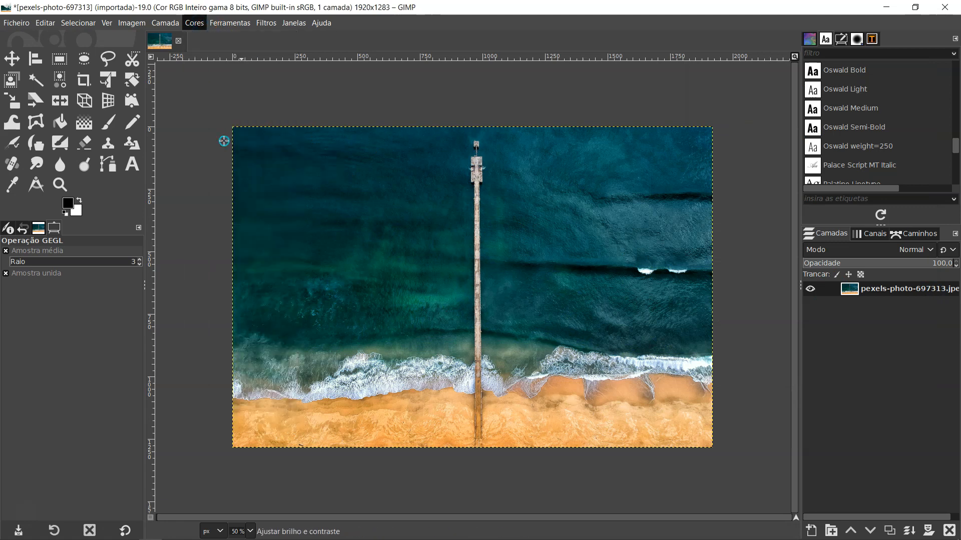
drag(131, 340, 206, 334)
click(222, 409)
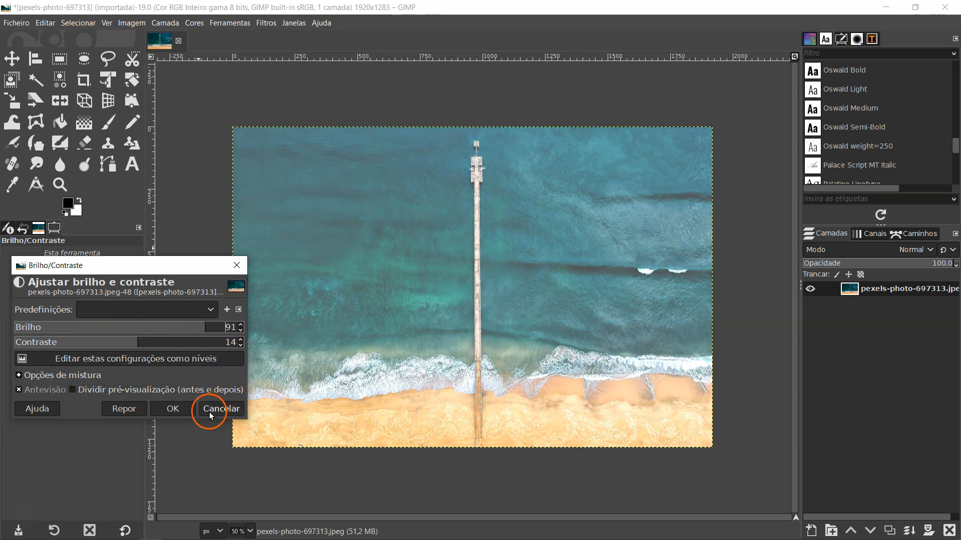
Step: Try the automatic corrections Equilíbrio de brancos and Esticar contraste on the beach photo, discarding each one
click(194, 23)
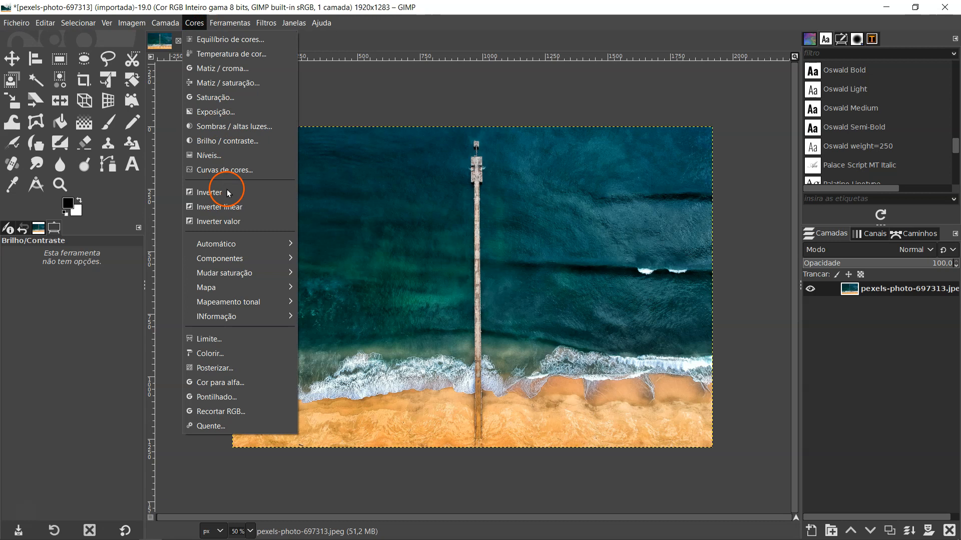
mouse_move(237, 249)
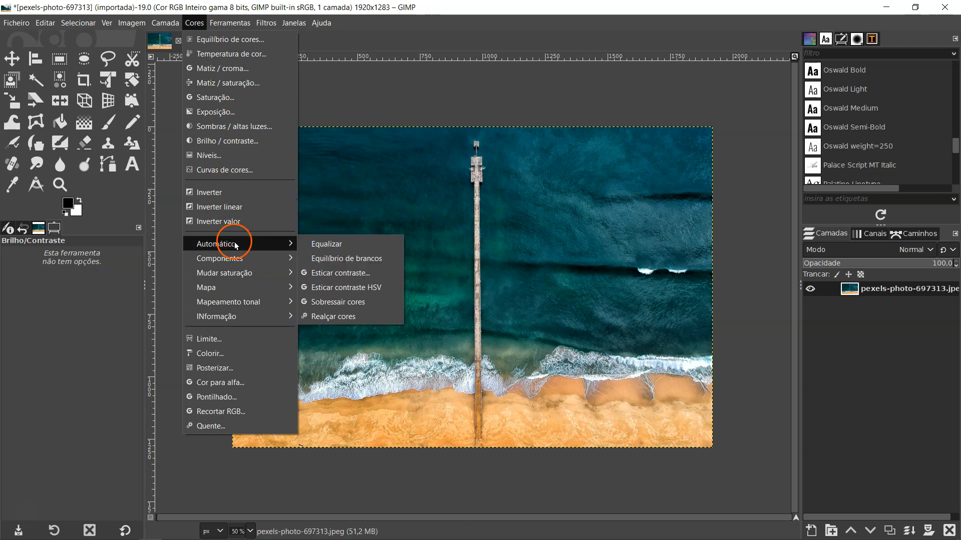
click(332, 259)
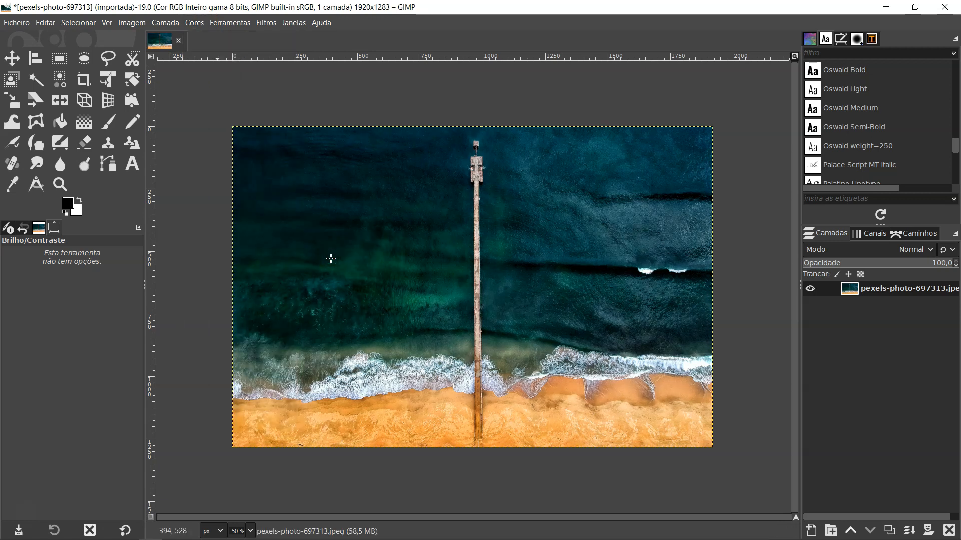
click(194, 23)
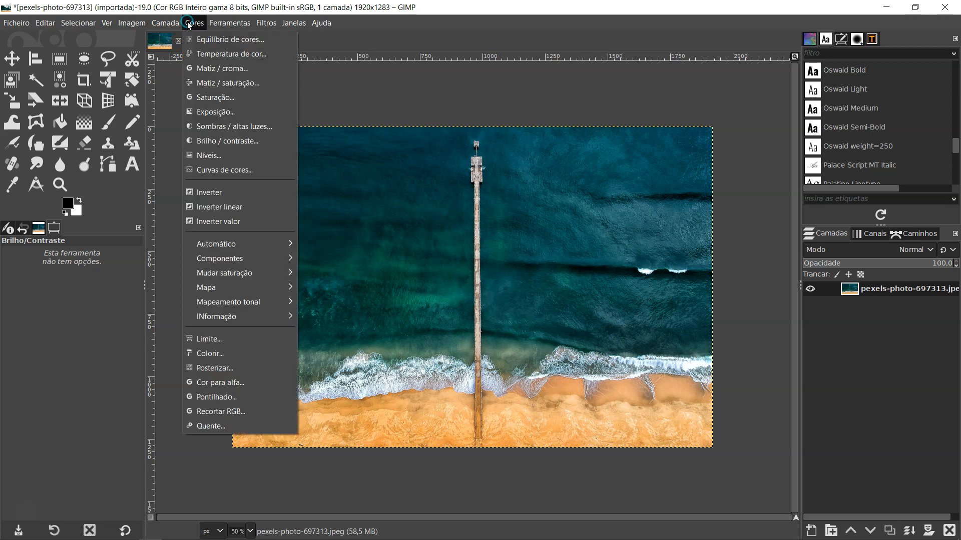
mouse_move(242, 244)
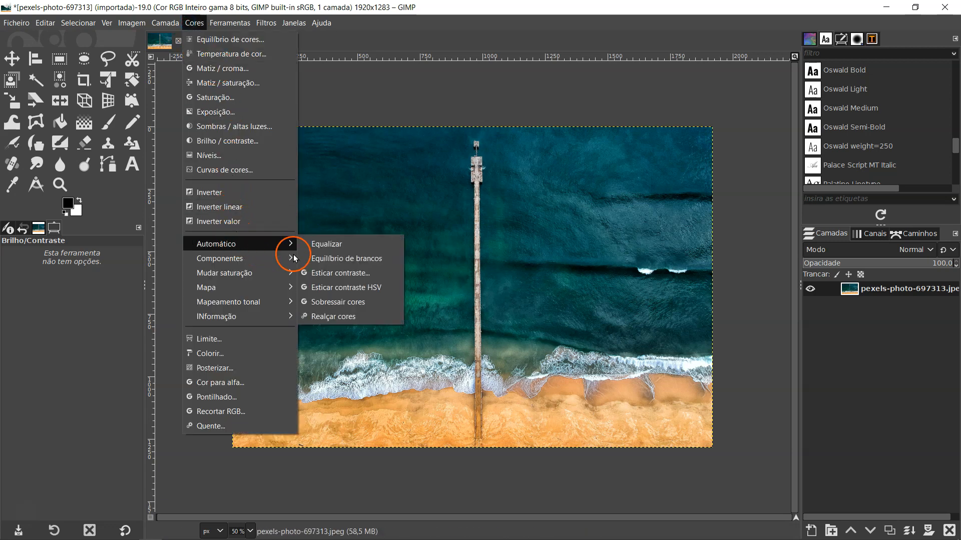
click(314, 273)
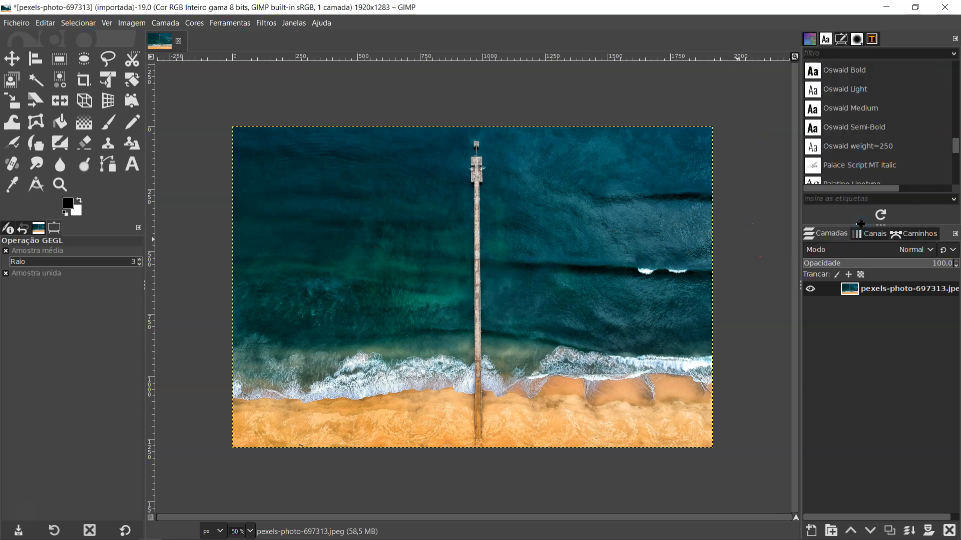
Step: Try the automatic colour enhancement Sobressair cores on the beach photo, and undo it
click(195, 23)
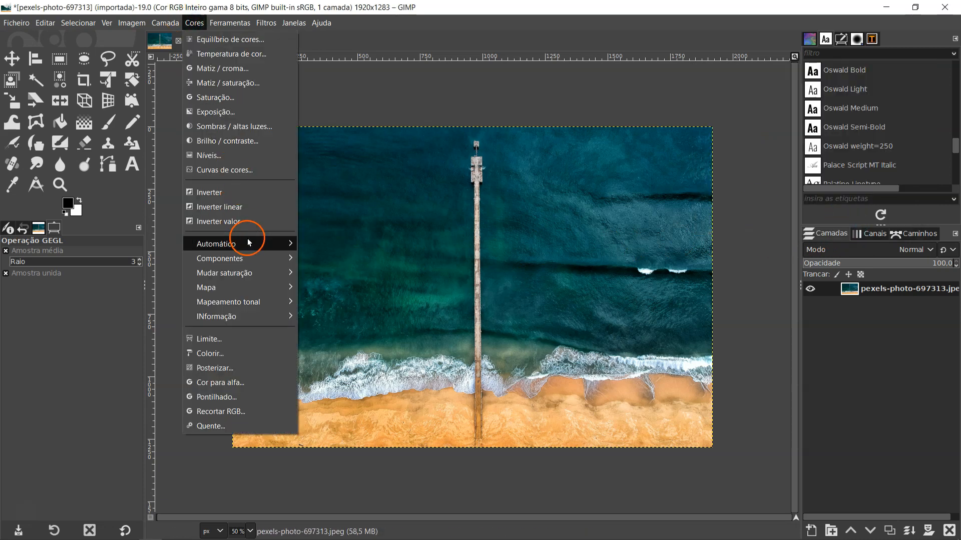
mouse_move(250, 244)
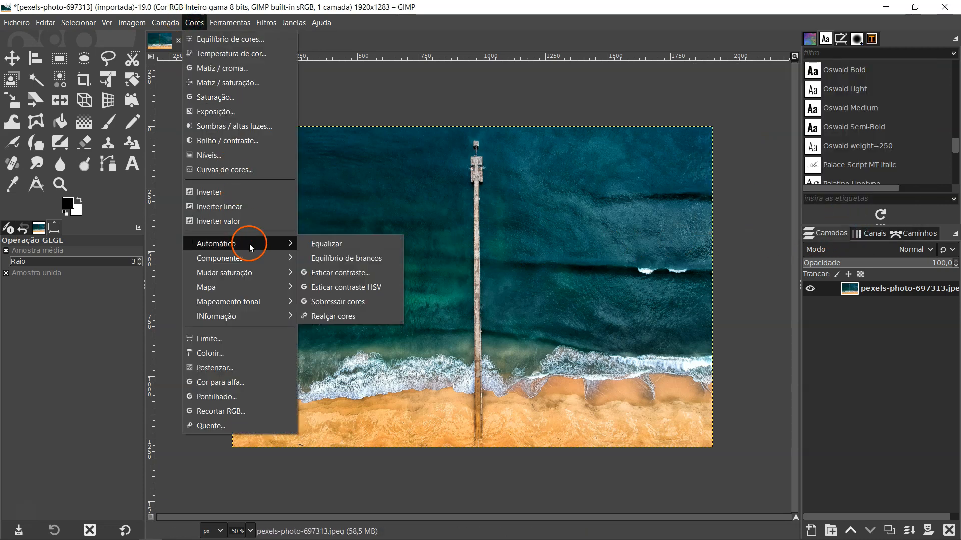
click(352, 302)
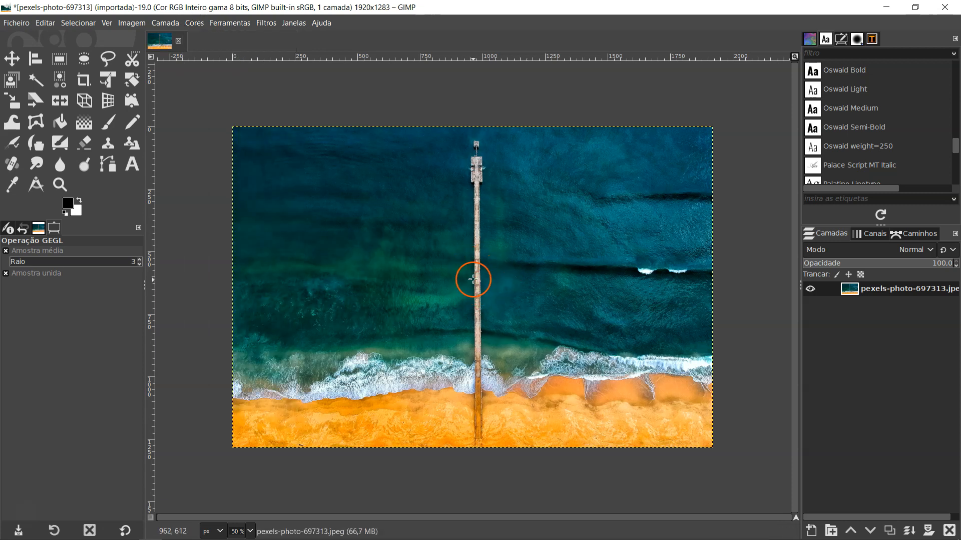
key(ctrl+z)
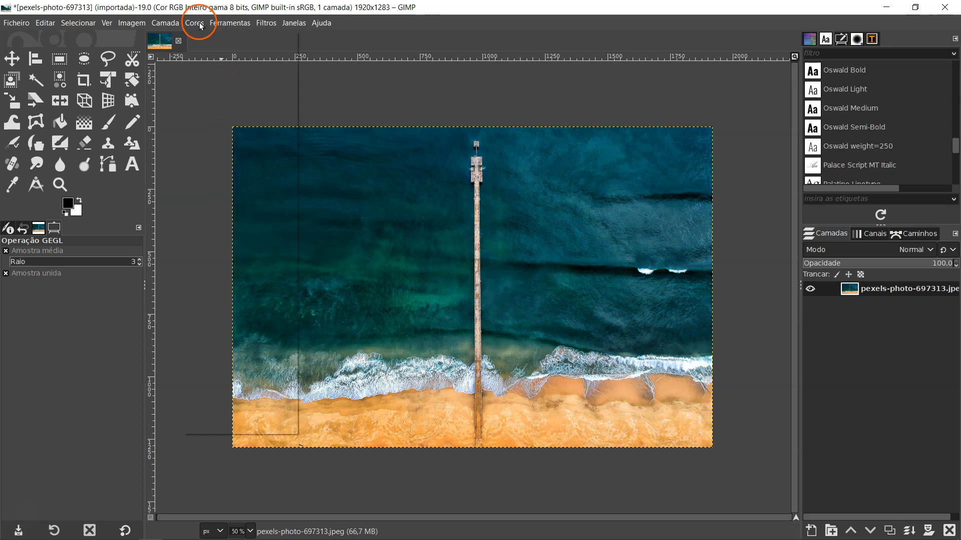
Step: Try desaturating the beach photo with Dessaturar, switching between its modes including Luma, and discard the effect
click(195, 23)
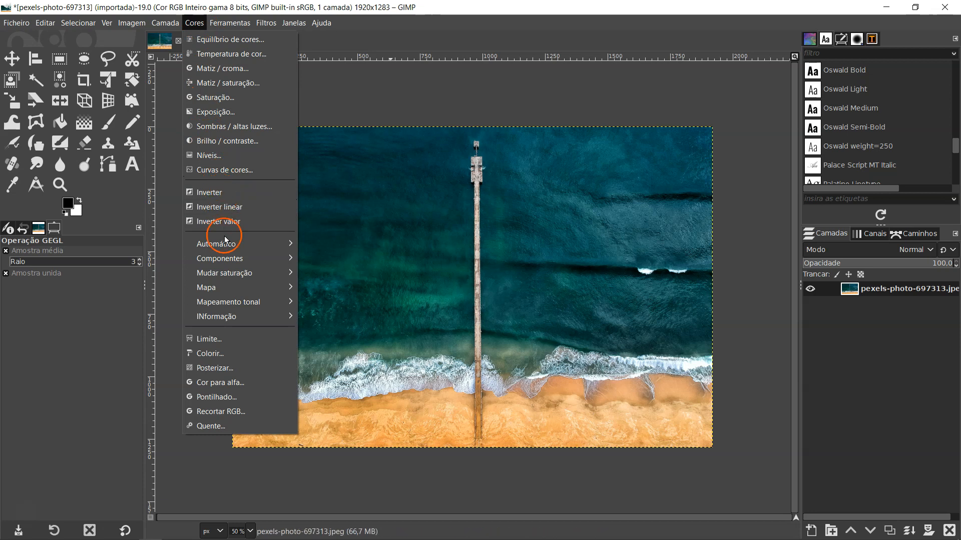
mouse_move(231, 270)
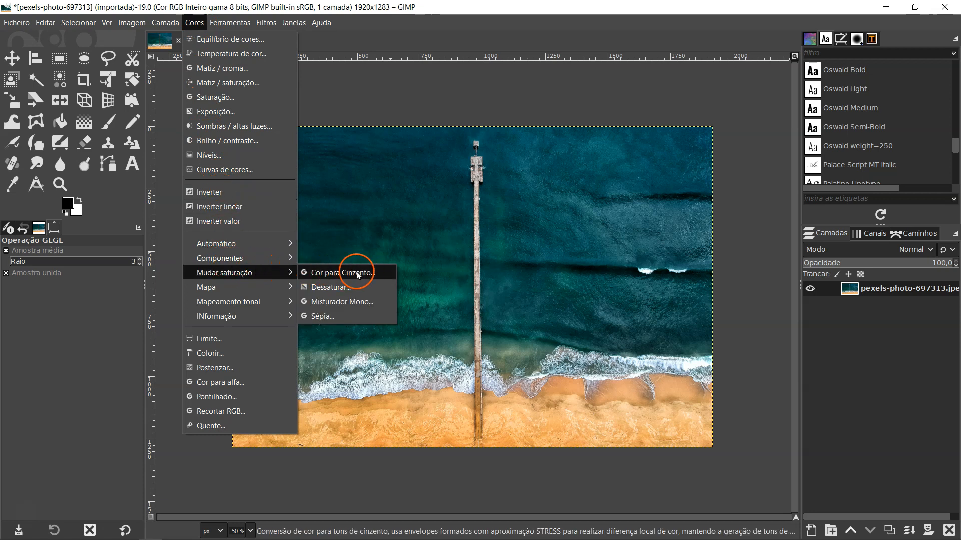
click(331, 287)
click(779, 133)
click(779, 133)
scroll(779, 131, down, 3)
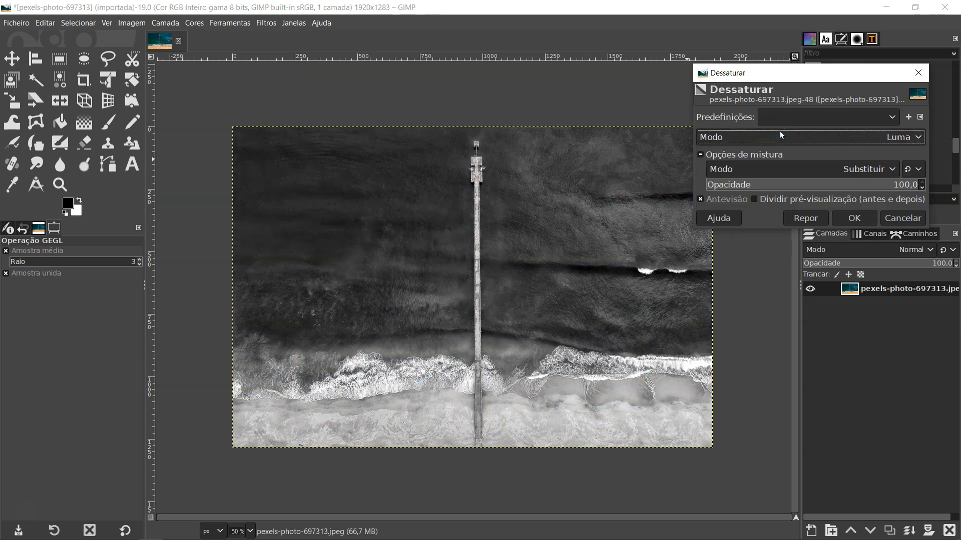
scroll(780, 131, down, 1)
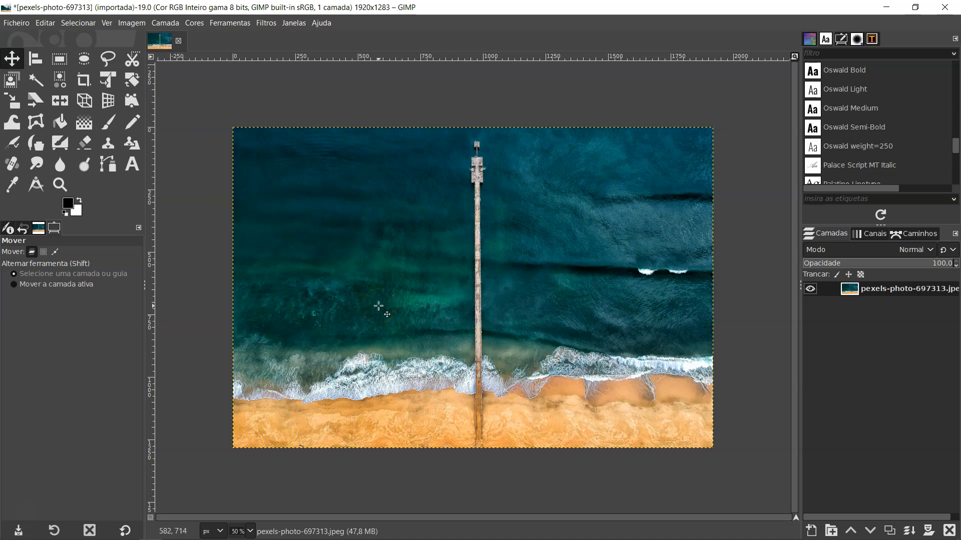
Step: Try cropping the beach photo to a rectangular selection about 1322 x 746 px around the upper pier, and undo the crop
click(62, 65)
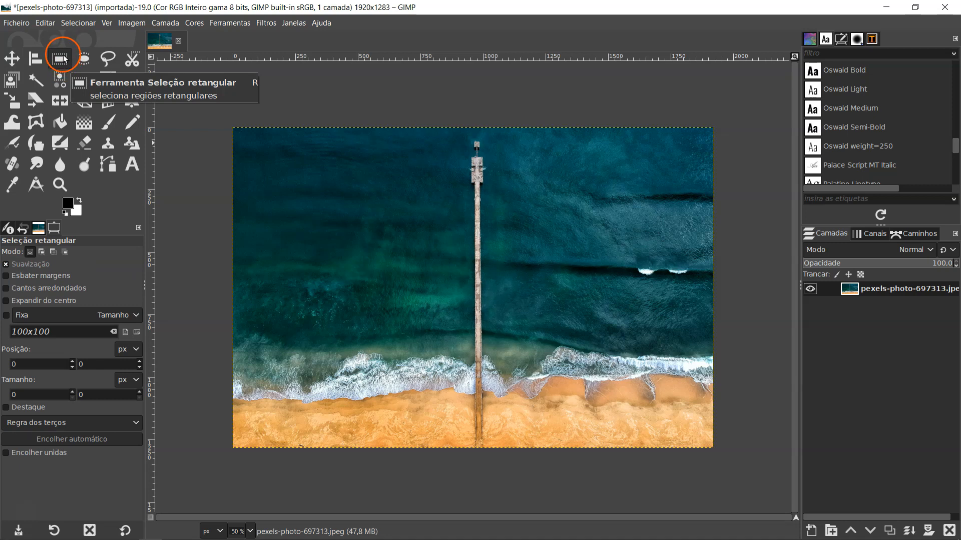
drag(256, 137, 587, 323)
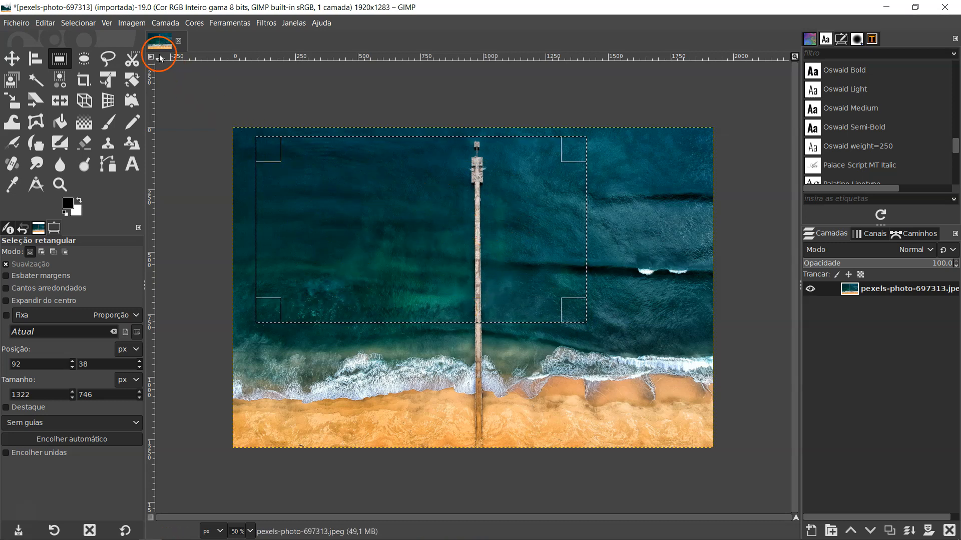
click(134, 24)
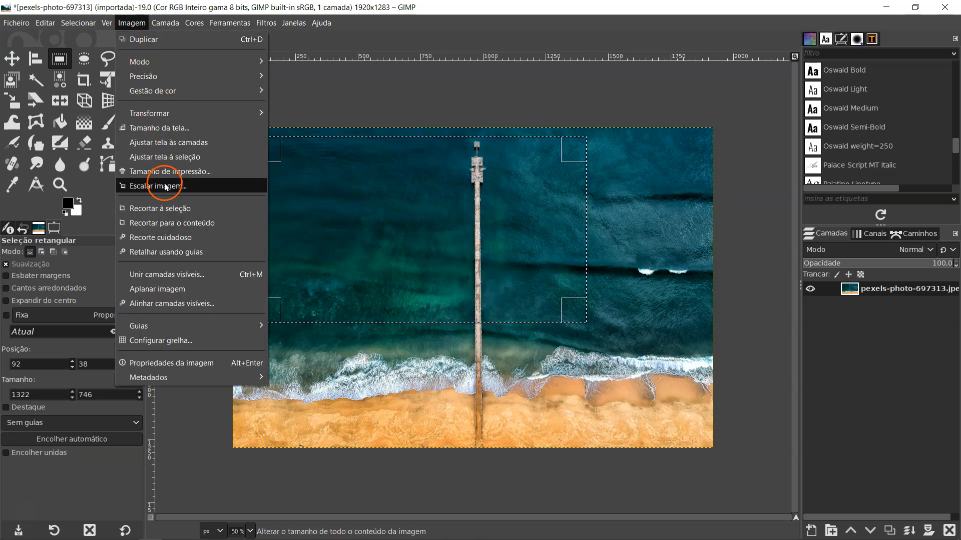
click(176, 209)
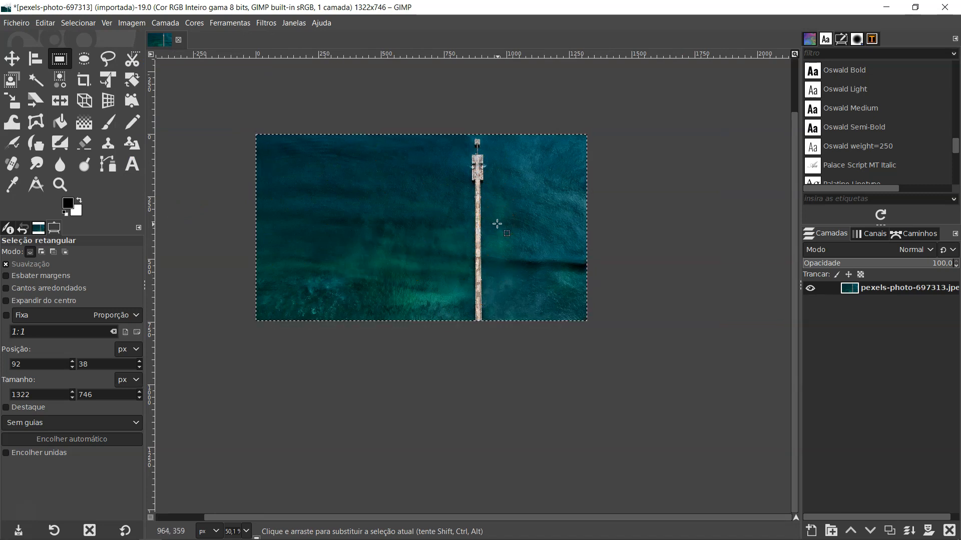
key(ctrl+z)
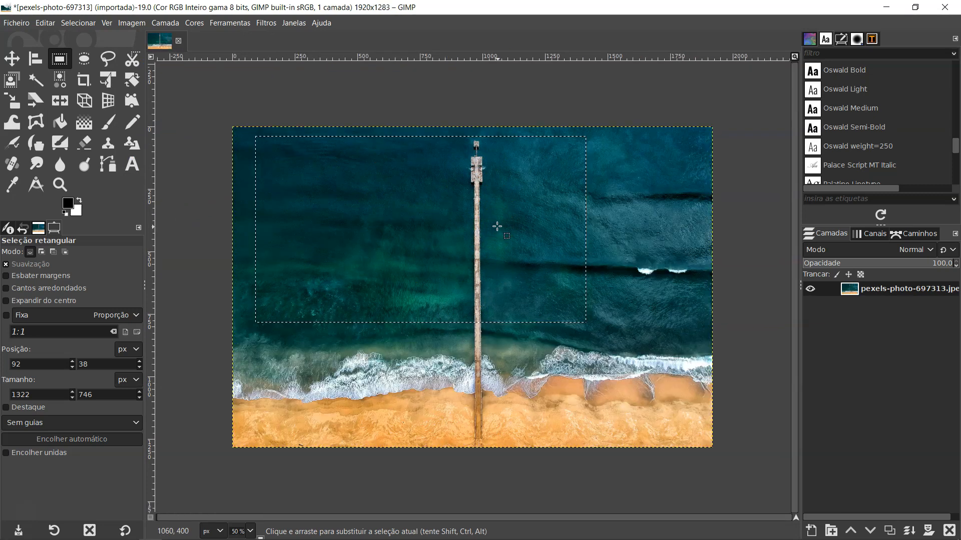
Step: Replace the selection with a narrow rectangle about 188 x 942 px around the pier and copy it
click(45, 23)
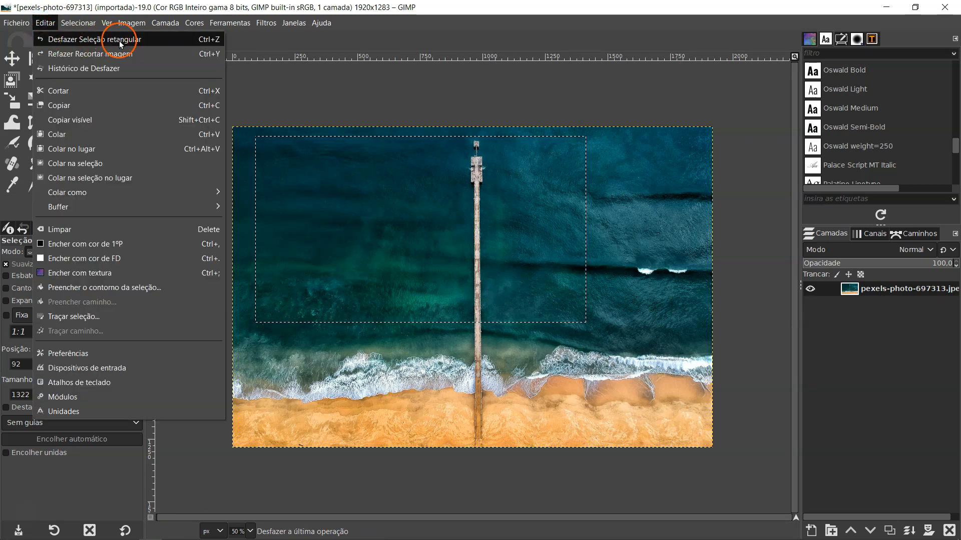
click(277, 8)
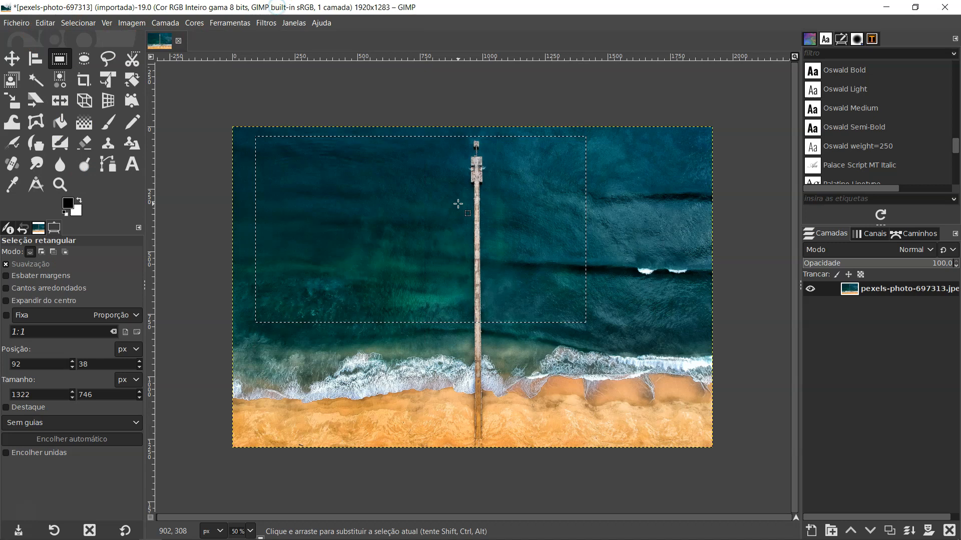
click(619, 165)
drag(457, 136, 503, 371)
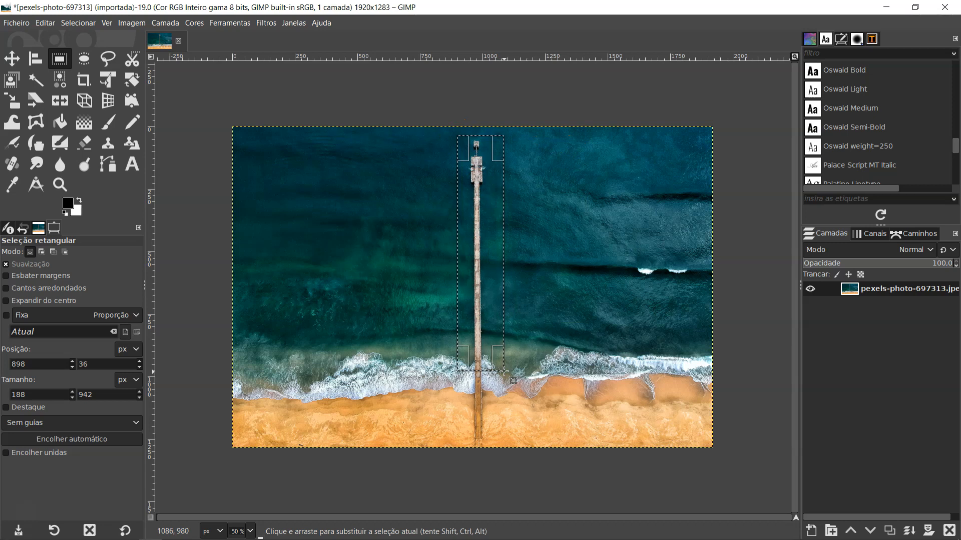
click(48, 22)
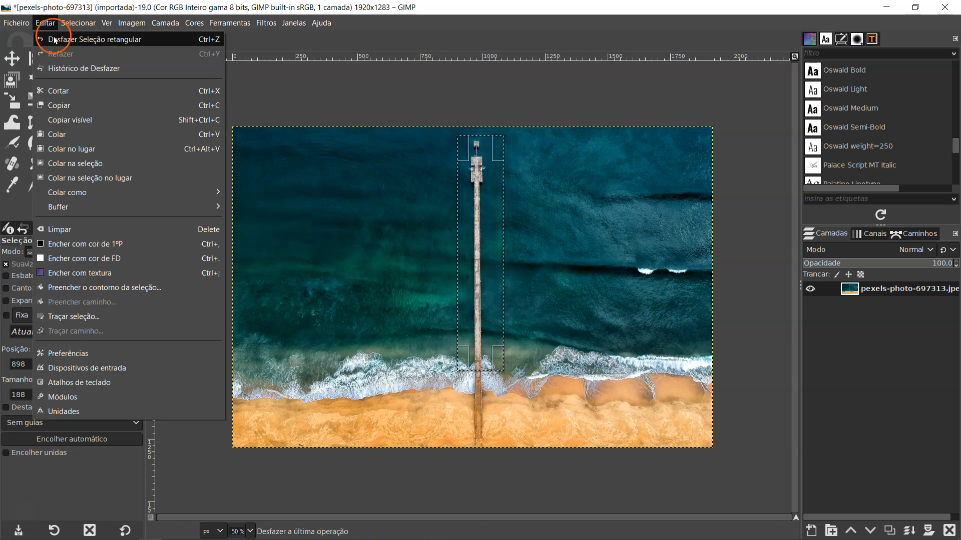
click(74, 107)
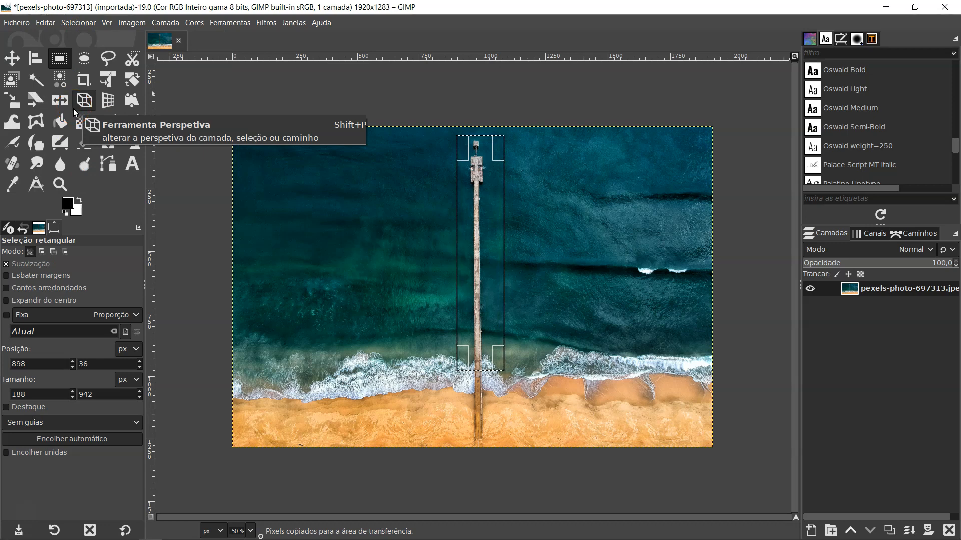
Step: Clear the selection, paste the copied pier as a new layer, and toggle that layer's visibility off and on
click(324, 151)
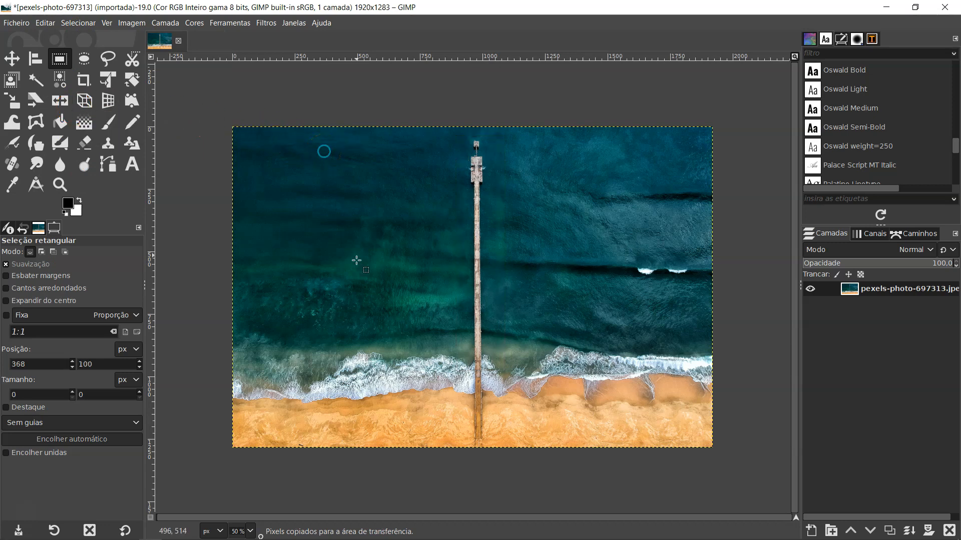
click(46, 22)
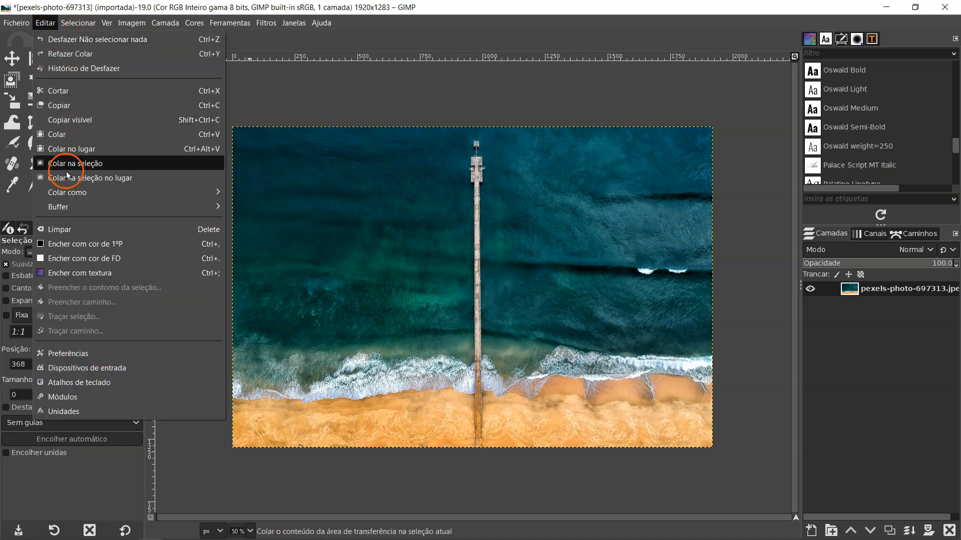
mouse_move(71, 194)
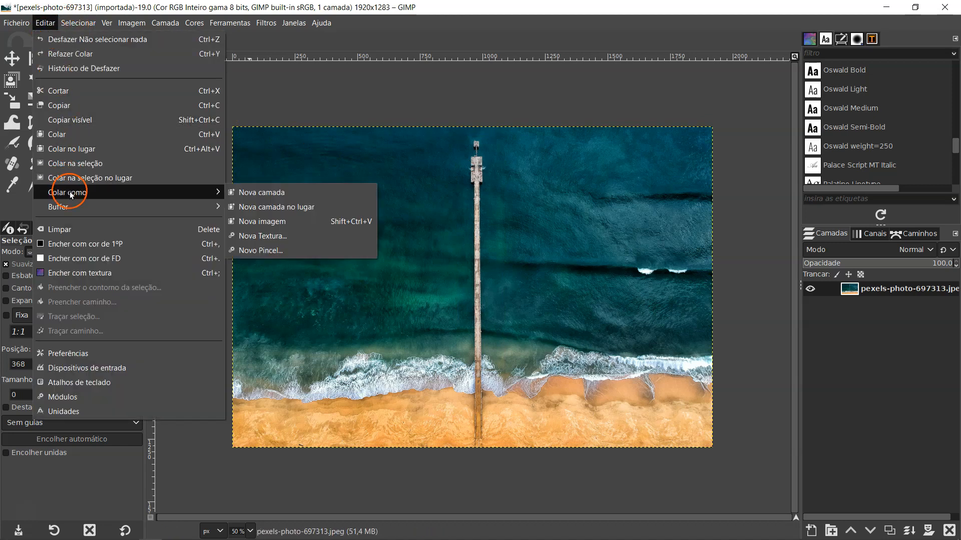
click(254, 194)
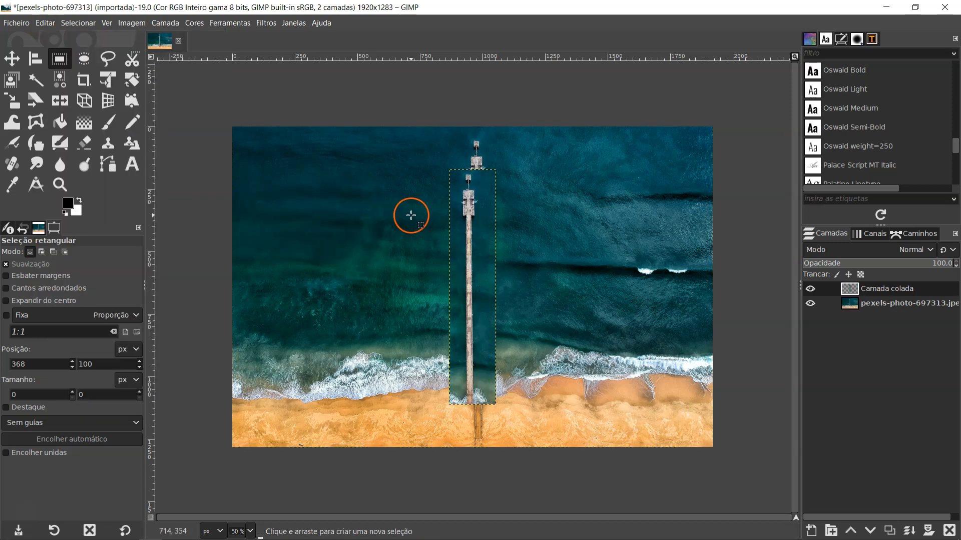
click(810, 289)
click(810, 289)
click(810, 288)
click(810, 289)
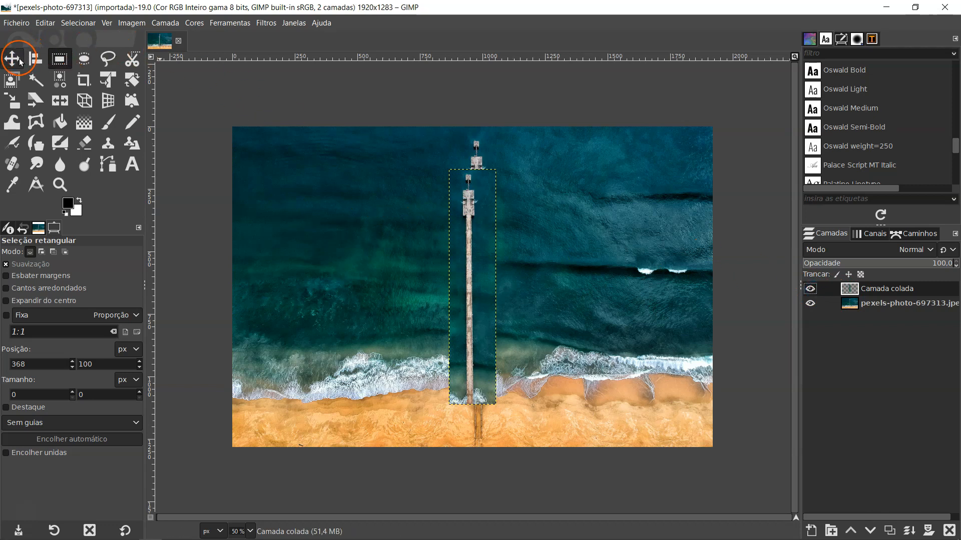
Step: Move the pasted pier layer to the left of the original pier, over the open water
click(20, 61)
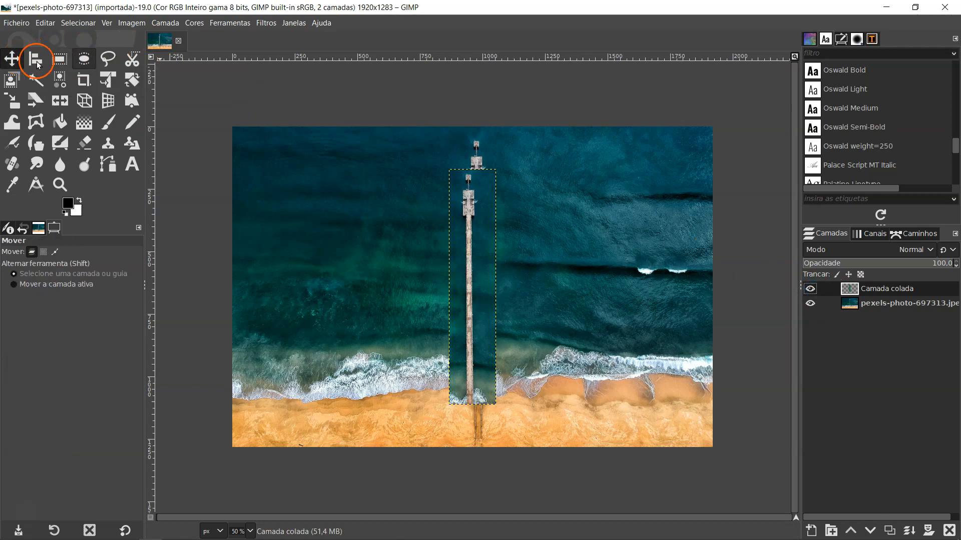
drag(473, 242, 361, 216)
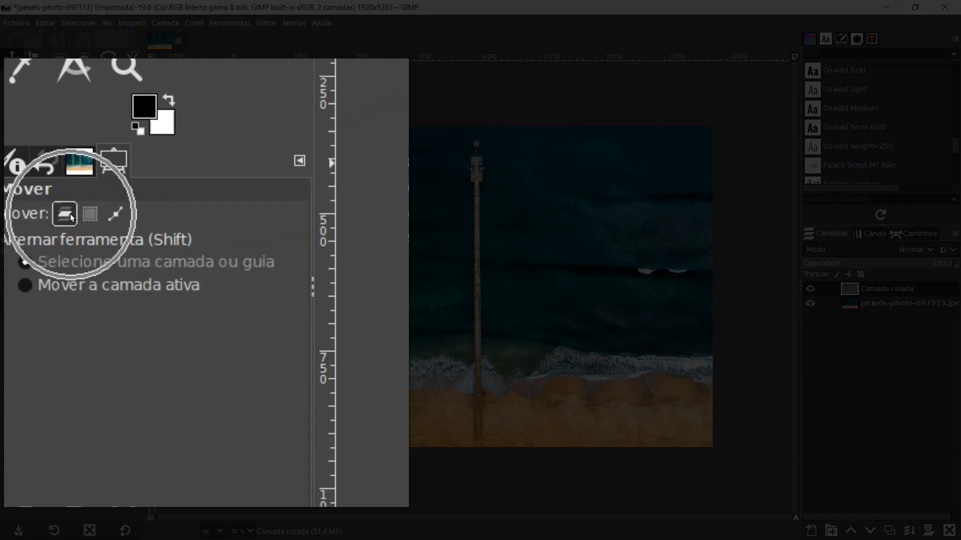
click(115, 215)
click(71, 215)
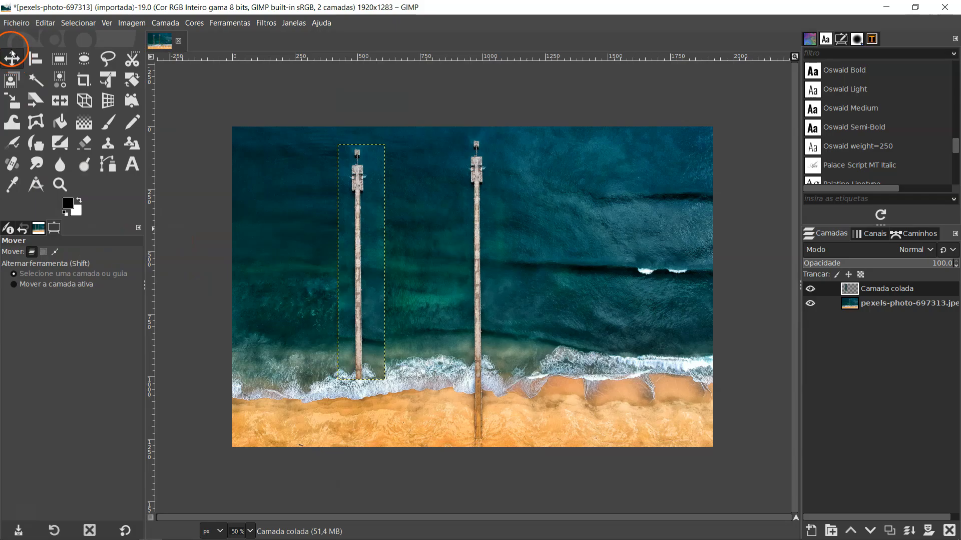
Step: Activate the original photo layer and undo both the move and the paste of the pier layer
click(14, 59)
click(850, 303)
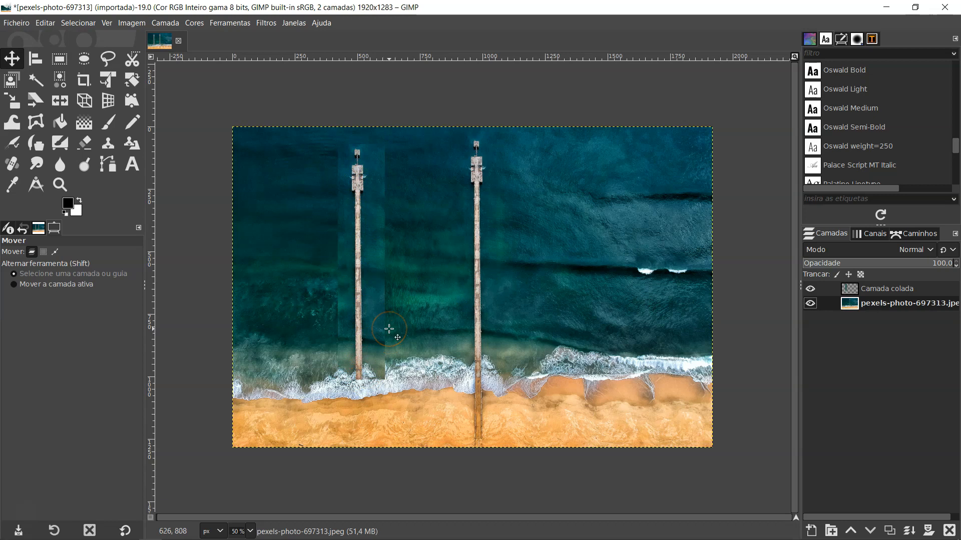
key(ctrl+z)
key(ctrl+z)
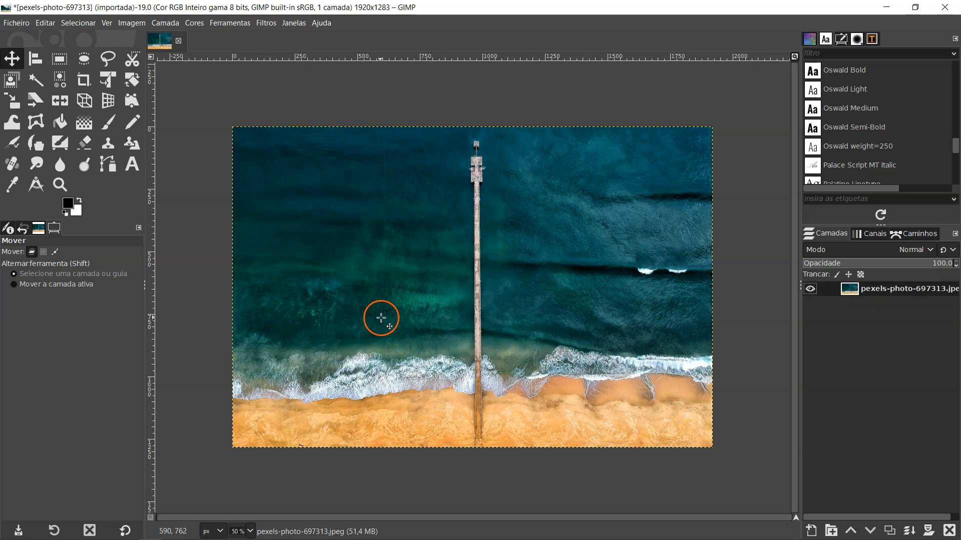
Step: Try outlining the whole pier, including its head, with a closed free selection, and clear the selection
click(108, 59)
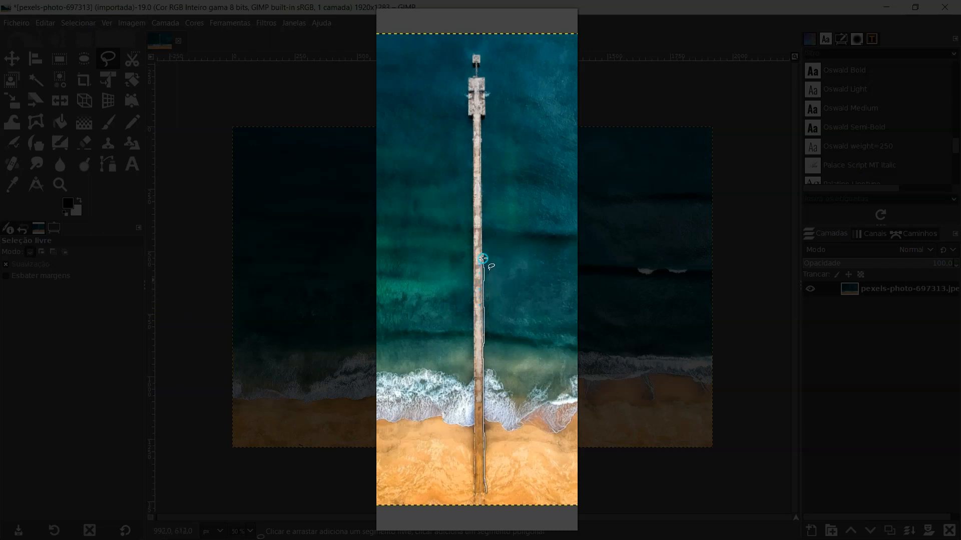
click(556, 251)
click(485, 494)
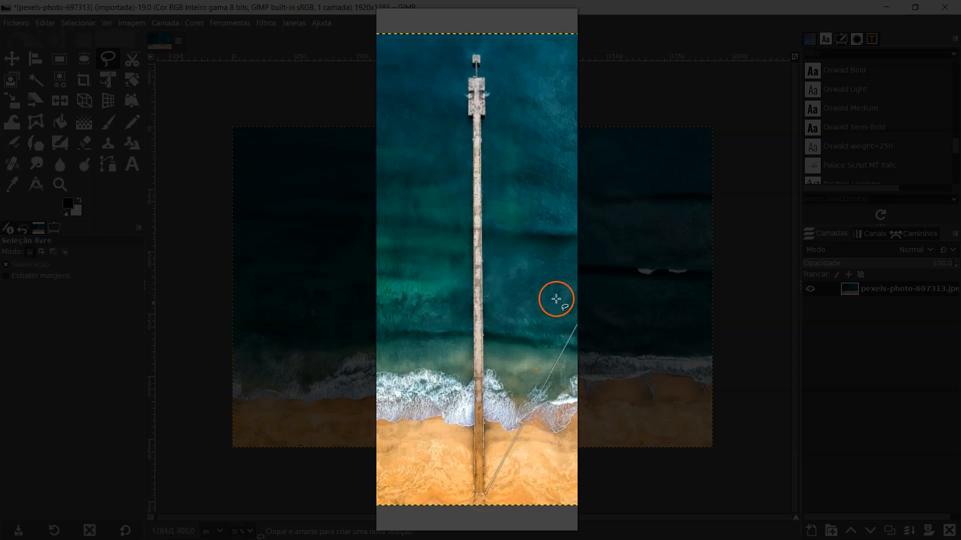
click(484, 114)
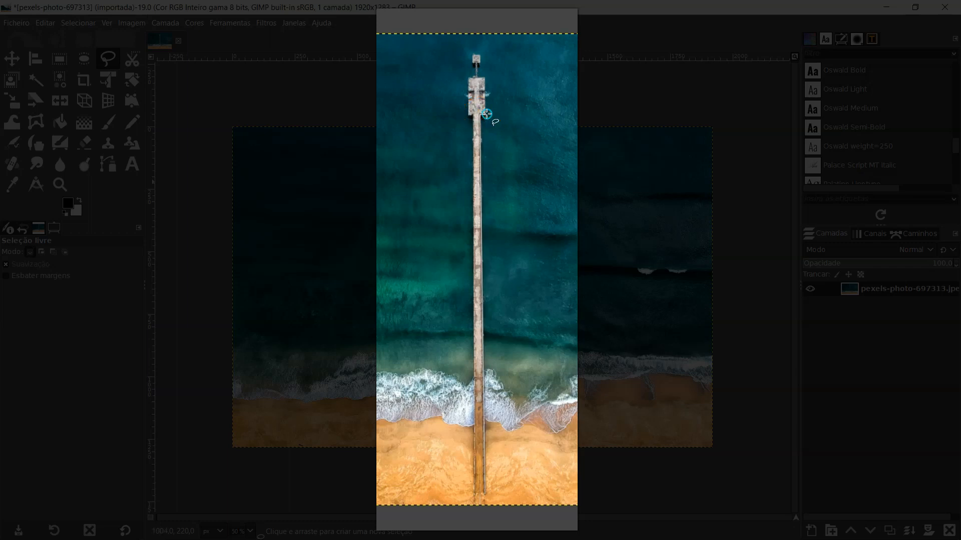
click(484, 76)
click(478, 62)
click(471, 64)
click(468, 114)
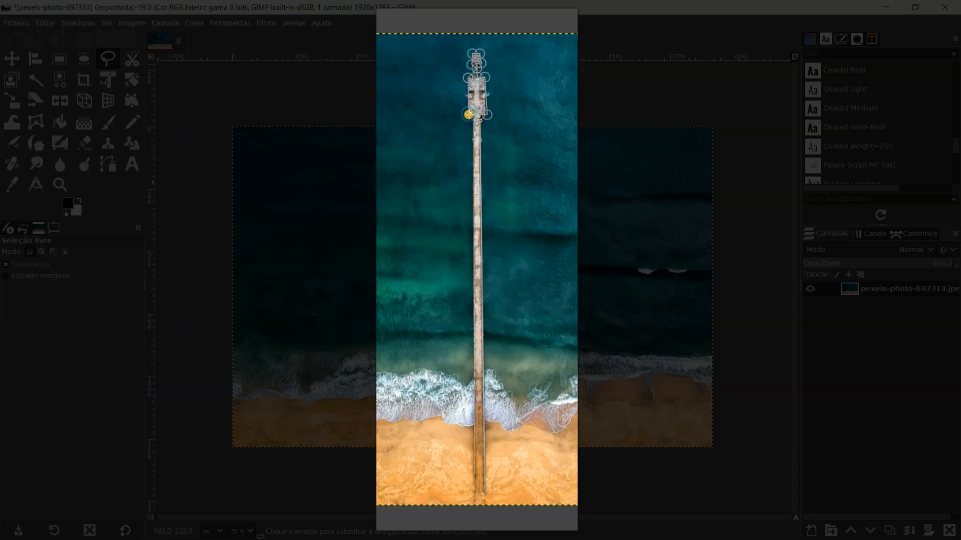
mouse_move(474, 116)
mouse_down()
mouse_move(464, 320)
mouse_move(499, 163)
mouse_move(465, 114)
mouse_move(443, 116)
mouse_up()
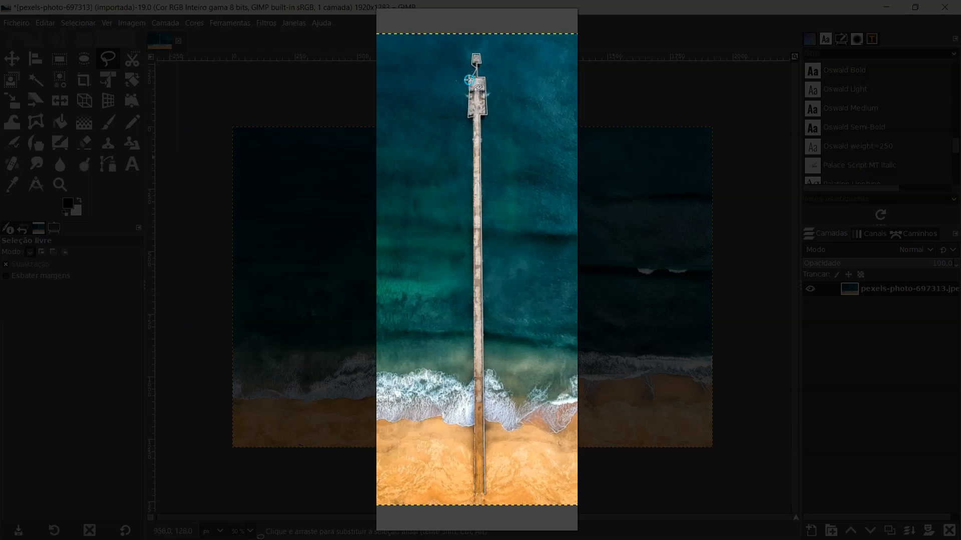
click(472, 497)
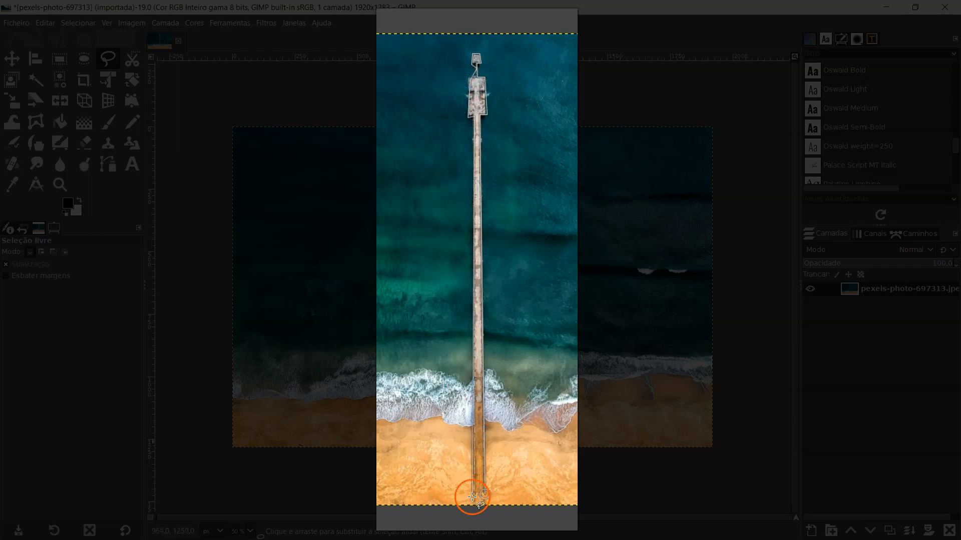
click(484, 495)
key(Return)
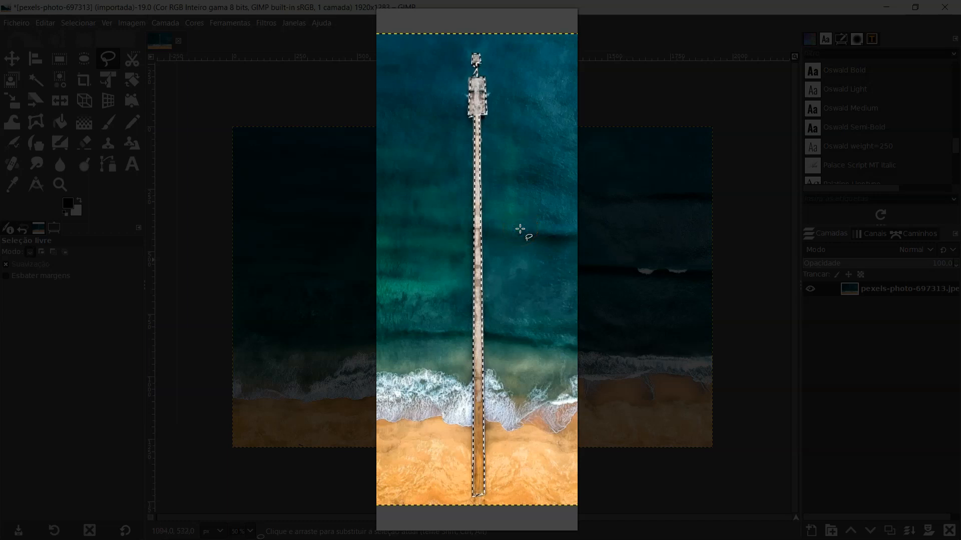
click(506, 259)
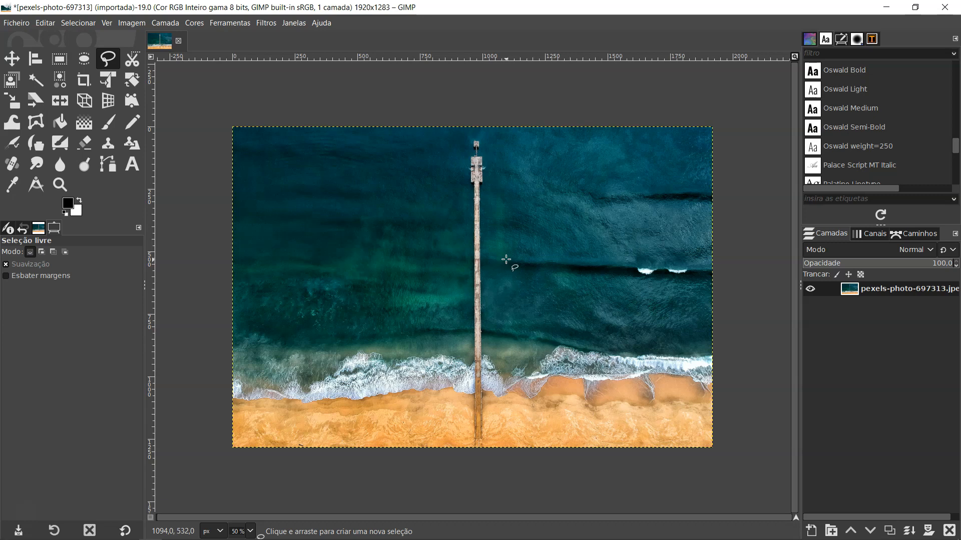
Step: Try cloning the pier upward from the sand to the water left of it, using the pier's base as the source
click(117, 146)
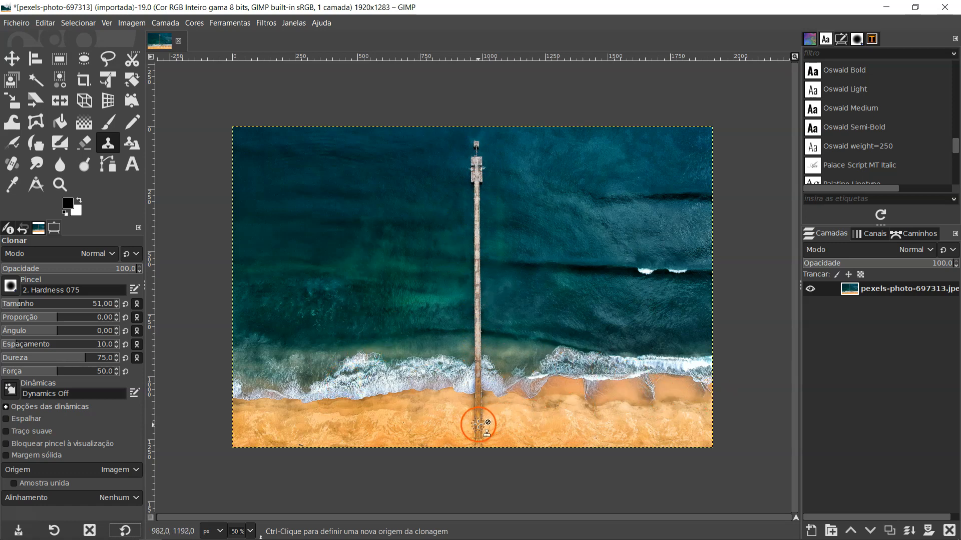
key(ctrl)
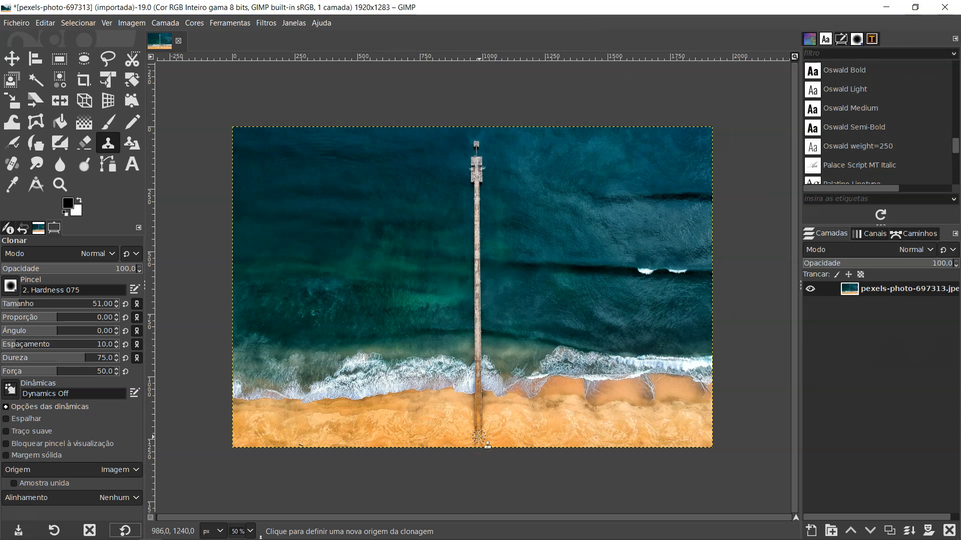
ctrl+click(479, 437)
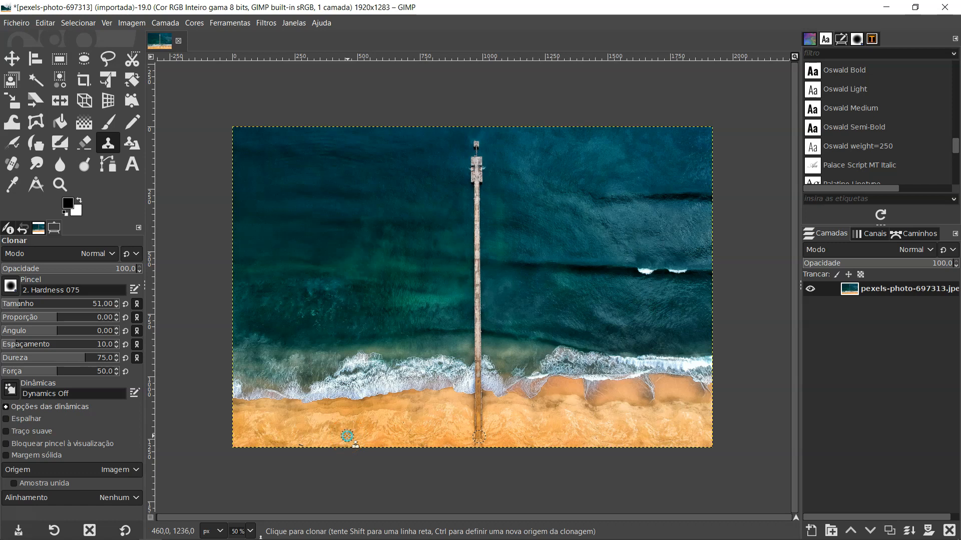
drag(349, 433, 349, 429)
drag(346, 422, 349, 439)
drag(347, 394, 345, 148)
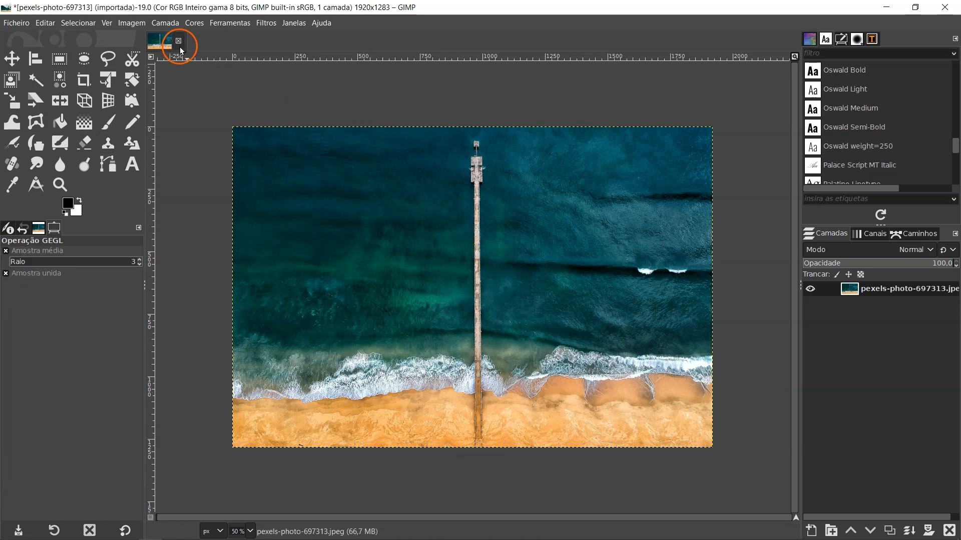
Step: Close the beach photo and discard its changes
click(178, 41)
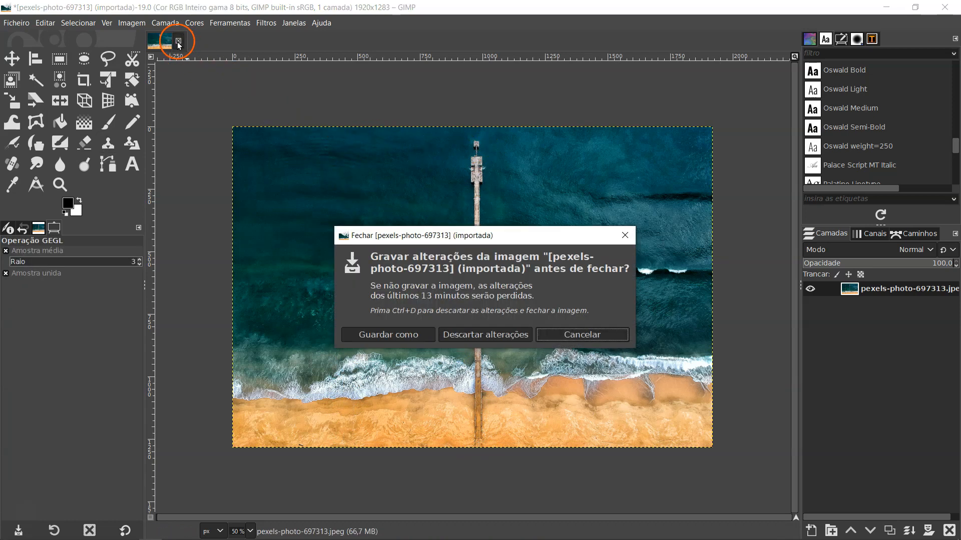
click(492, 335)
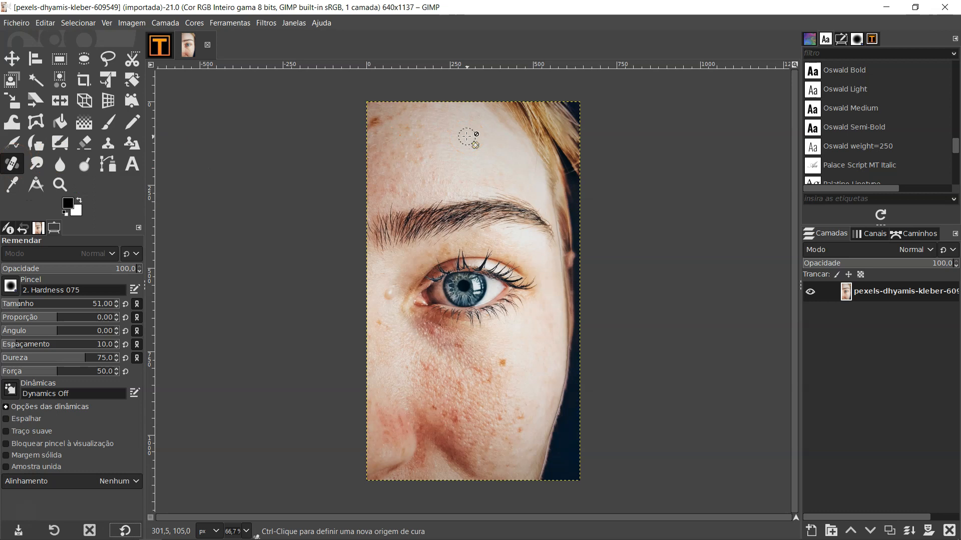
Step: Heal the blemish at the forehead's left edge and the spots on the cheek, sampling clean skin near each area
mouse_move(457, 137)
mouse_down()
mouse_move(440, 131)
mouse_move(451, 134)
mouse_up()
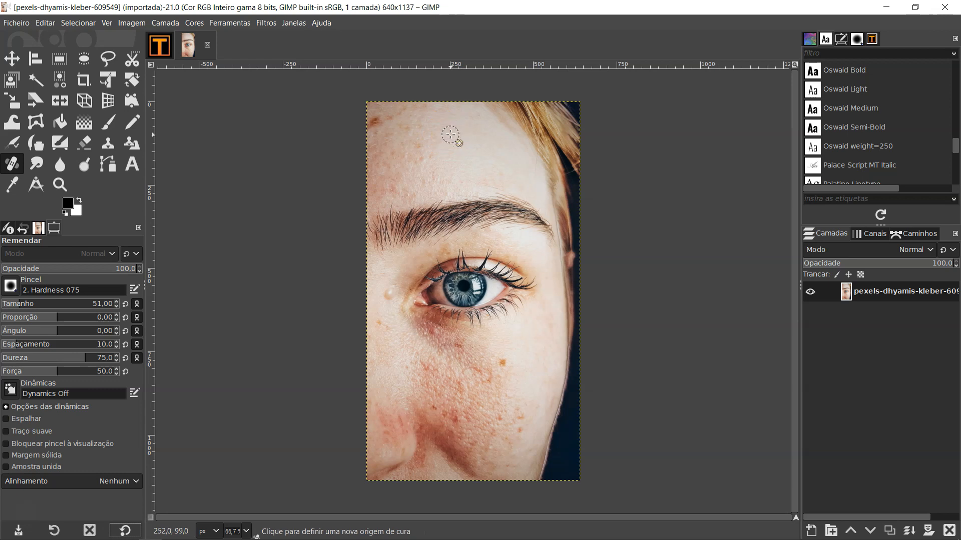
ctrl+click(450, 134)
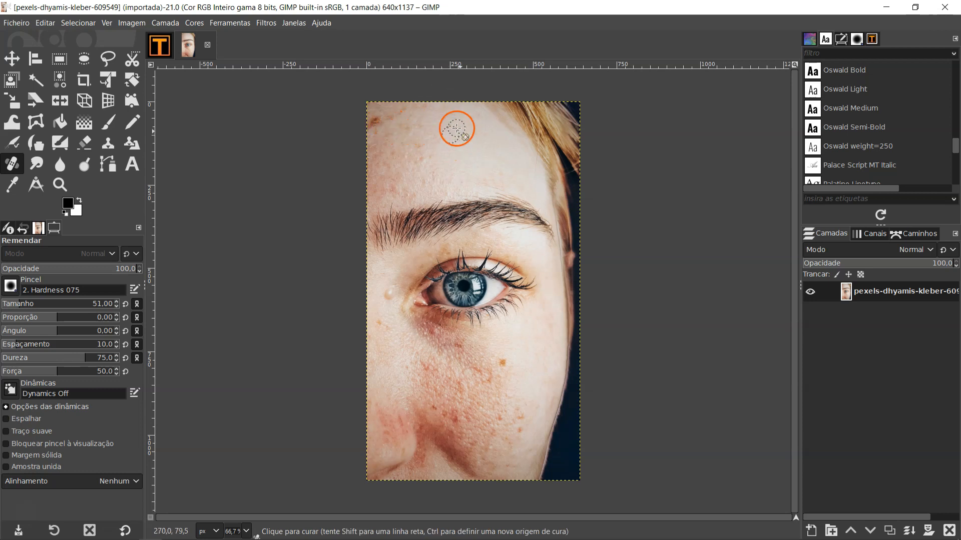
click(375, 123)
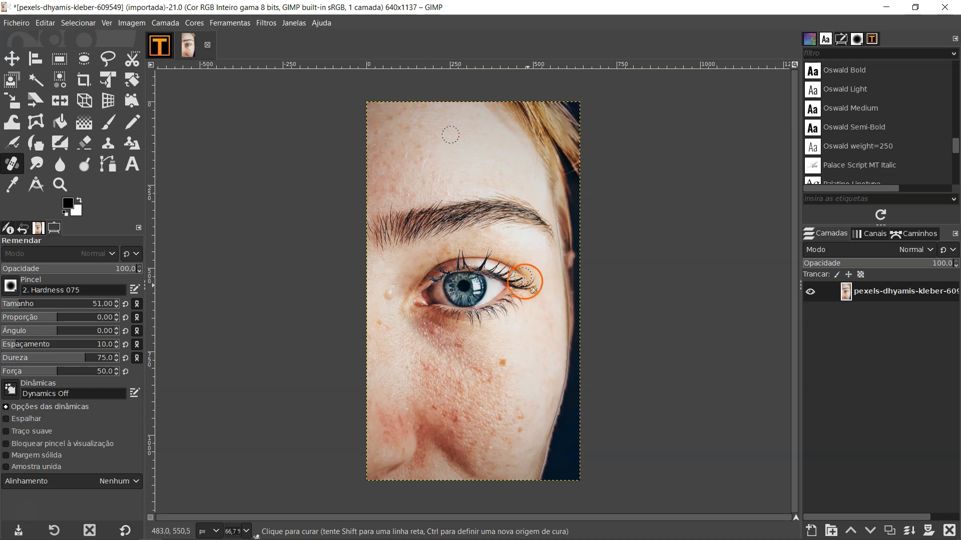
ctrl+click(520, 341)
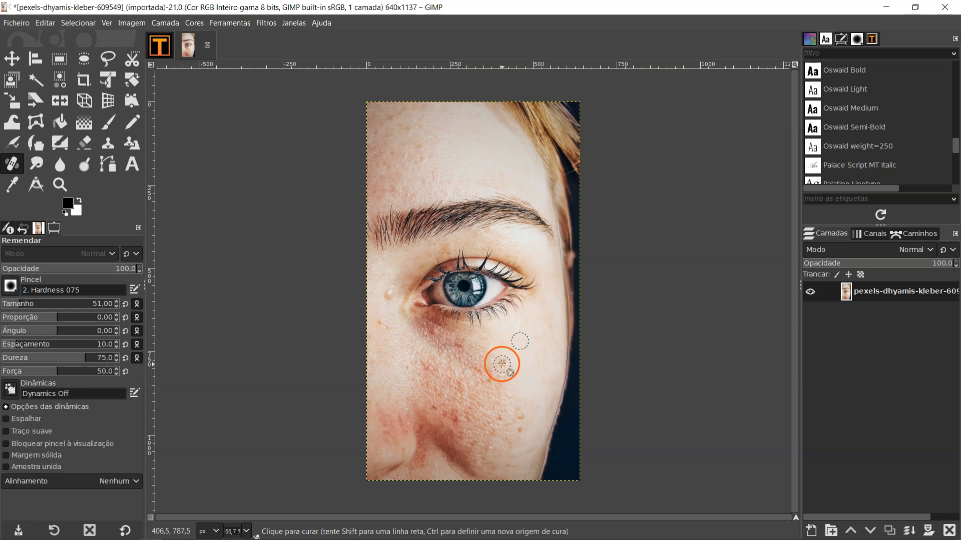
mouse_move(504, 359)
mouse_down()
mouse_move(526, 427)
mouse_move(516, 441)
mouse_move(511, 420)
mouse_move(478, 410)
mouse_move(455, 421)
mouse_up()
click(521, 433)
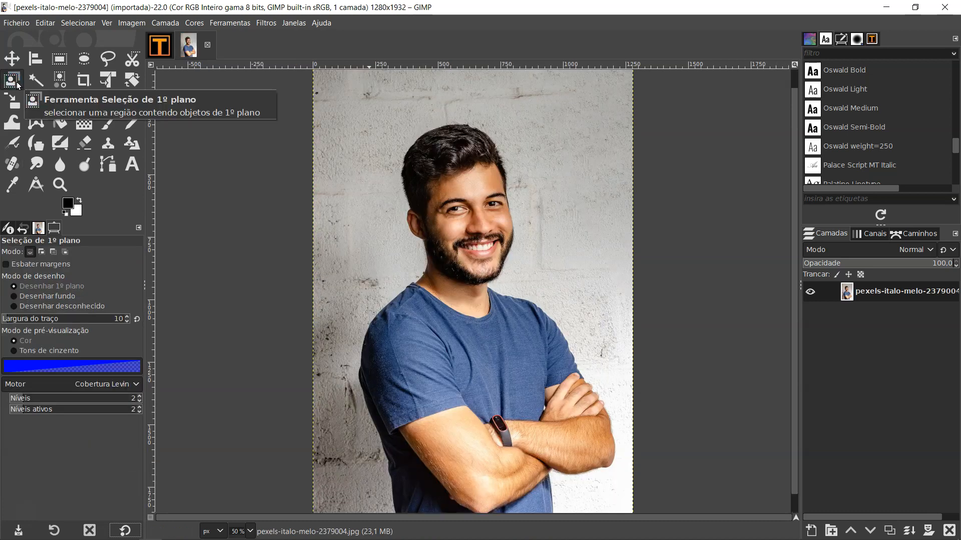
key(ctrl)
key(ctrl)
key(ctrl)
key(ctrl)
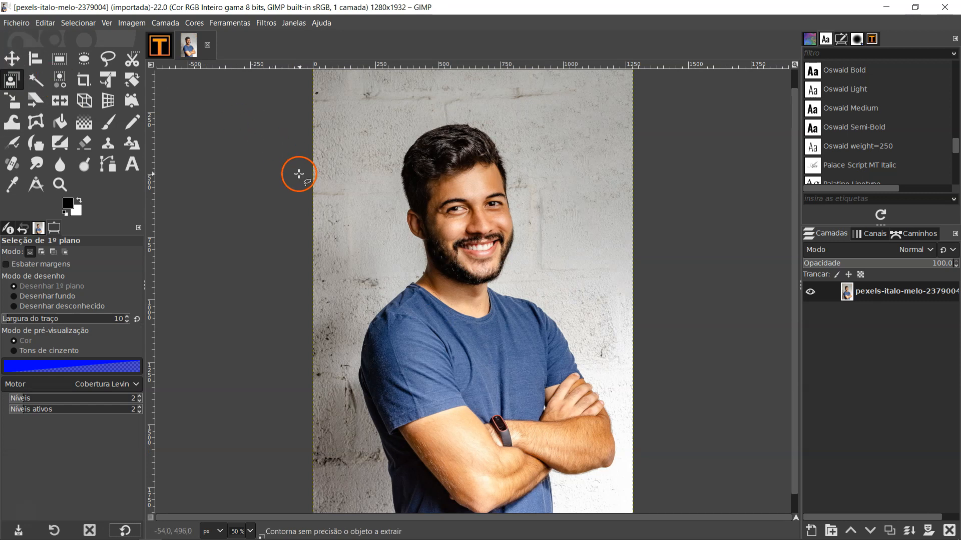
Step: Outline the man loosely with the Foreground Select tool, closing the outline below the photo, and confirm it to start marking the foreground
key(minus)
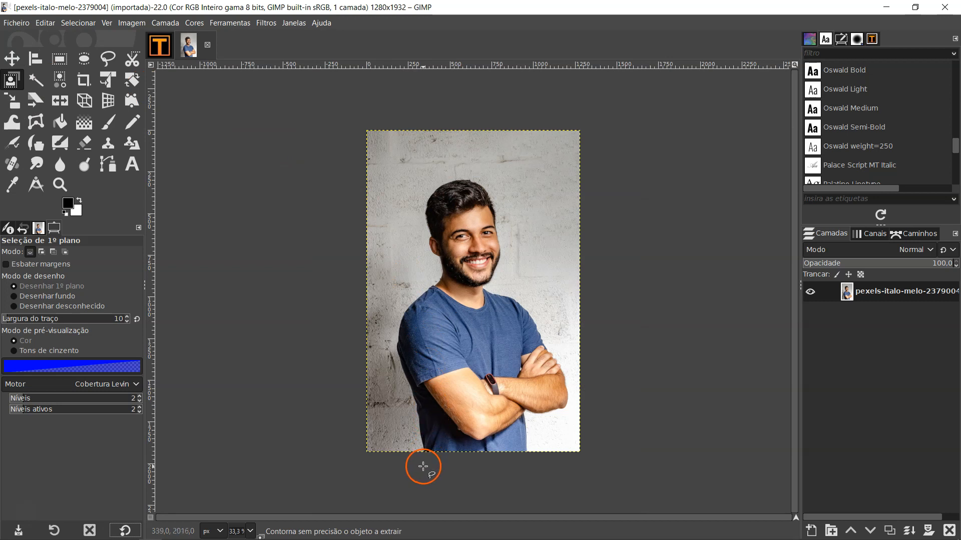
drag(423, 466, 419, 449)
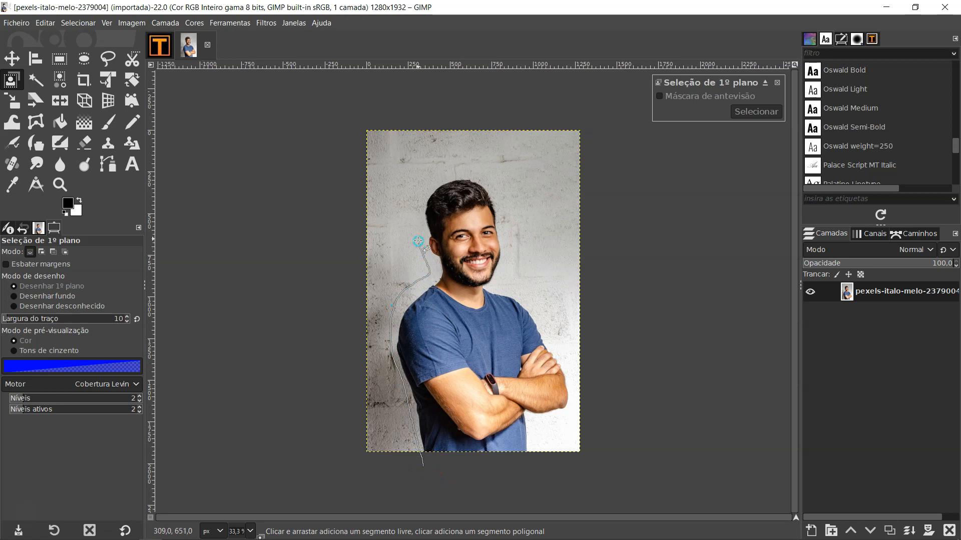
mouse_move(515, 229)
mouse_down()
mouse_move(501, 280)
mouse_move(544, 317)
mouse_move(574, 372)
mouse_move(571, 414)
mouse_move(535, 430)
mouse_up()
drag(513, 469, 431, 467)
click(485, 483)
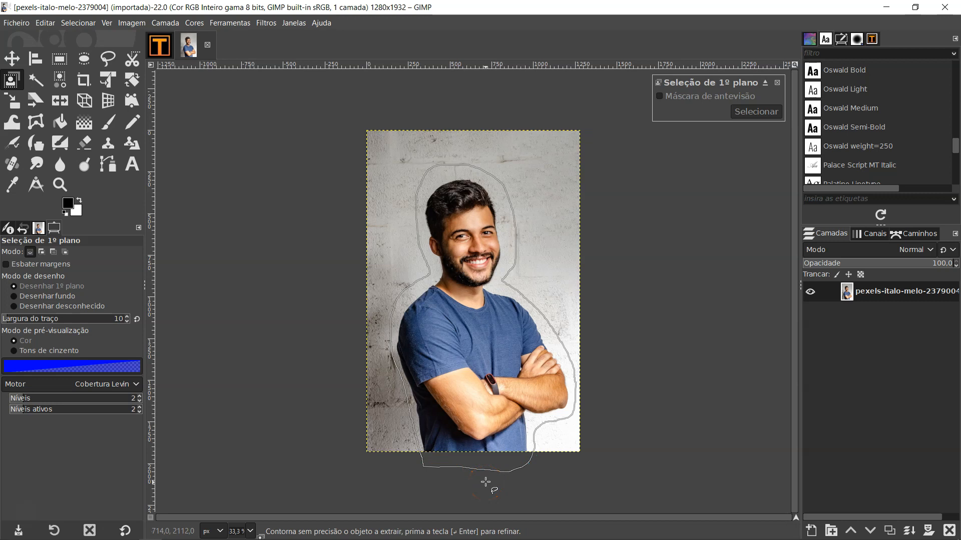
key(Return)
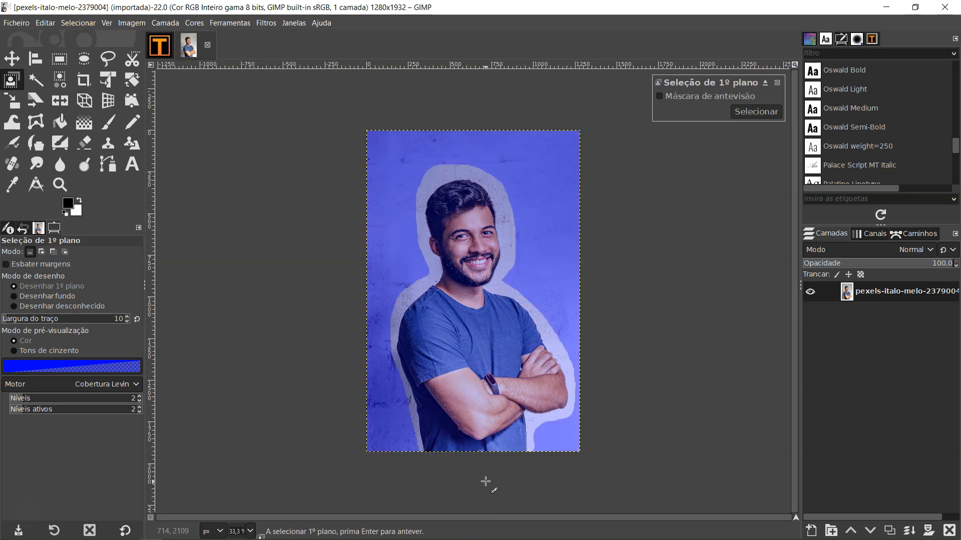
Step: Mark a first foreground stroke through the man's body and head, and change the foreground colour to red
mouse_move(515, 439)
mouse_down()
mouse_move(520, 251)
mouse_move(485, 176)
mouse_move(428, 184)
mouse_move(408, 342)
mouse_move(414, 392)
mouse_move(431, 450)
mouse_move(432, 350)
mouse_move(472, 207)
mouse_up()
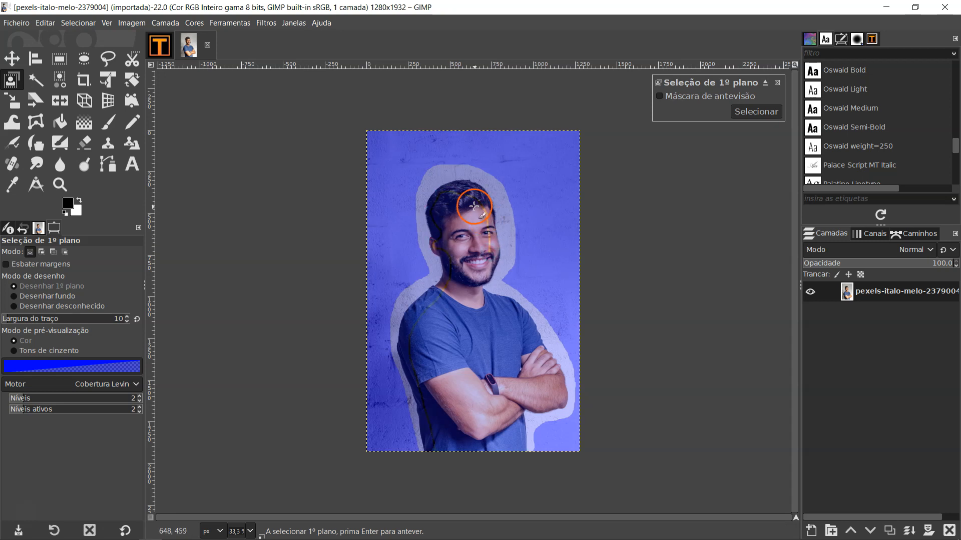
click(68, 202)
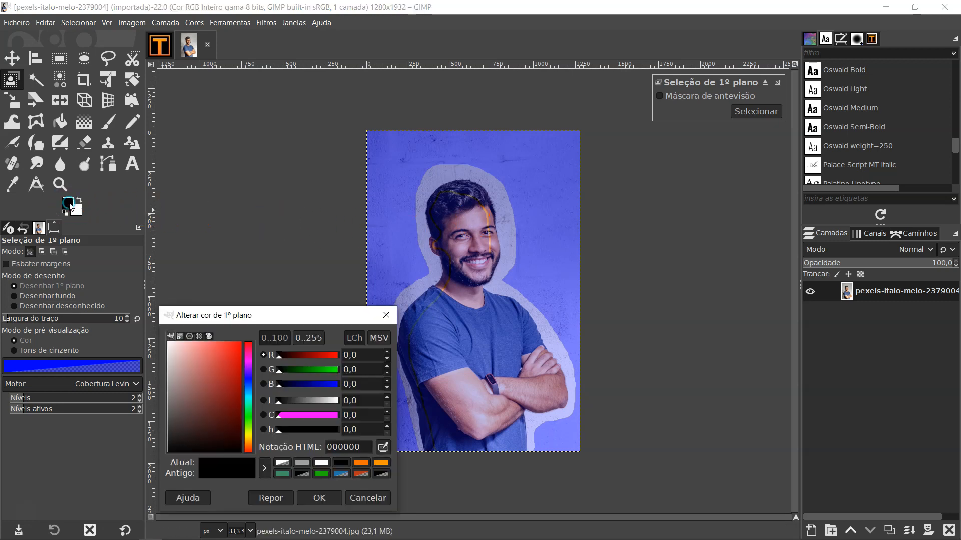
drag(218, 366, 236, 343)
click(313, 498)
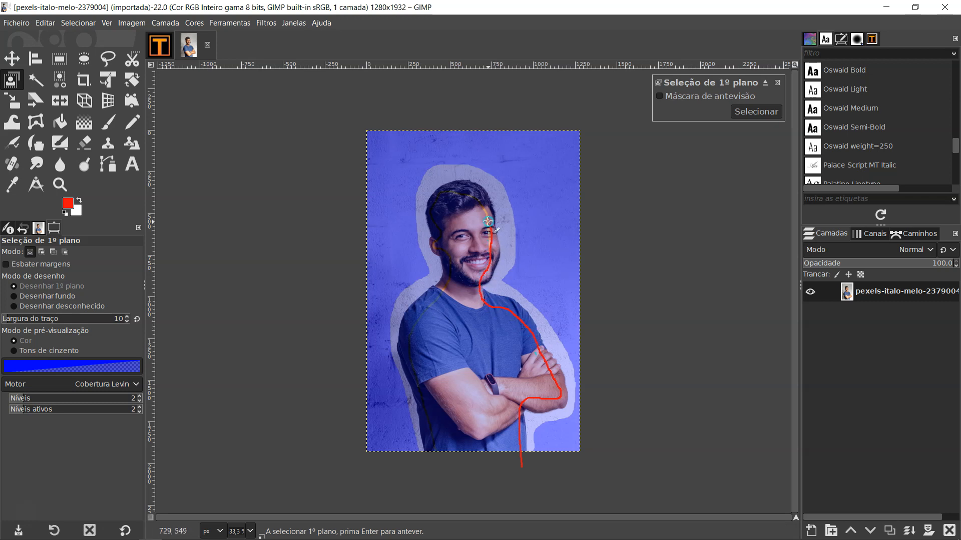
Step: Mark foreground strokes across the man's face, neck, shirt and both arms, staying inside his silhouette
drag(450, 381, 465, 461)
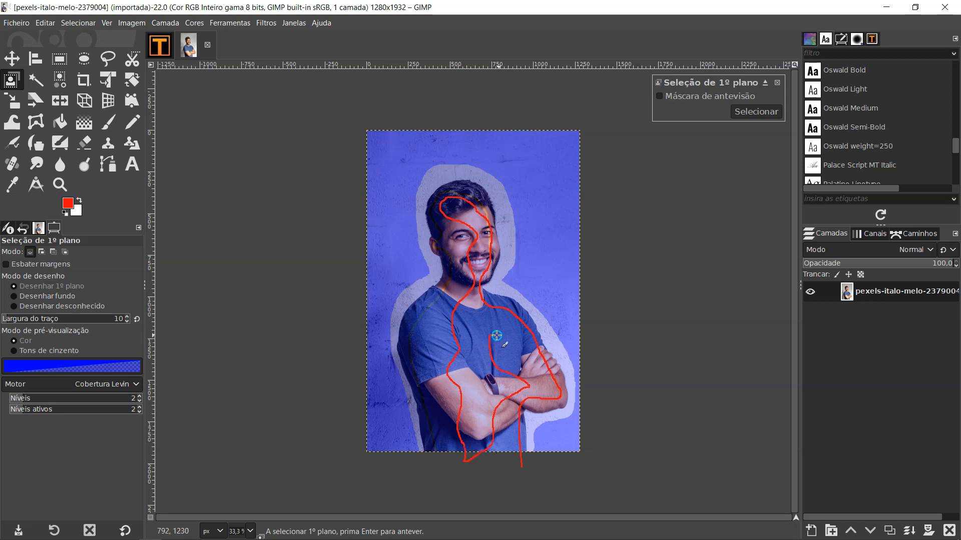
drag(457, 431, 423, 321)
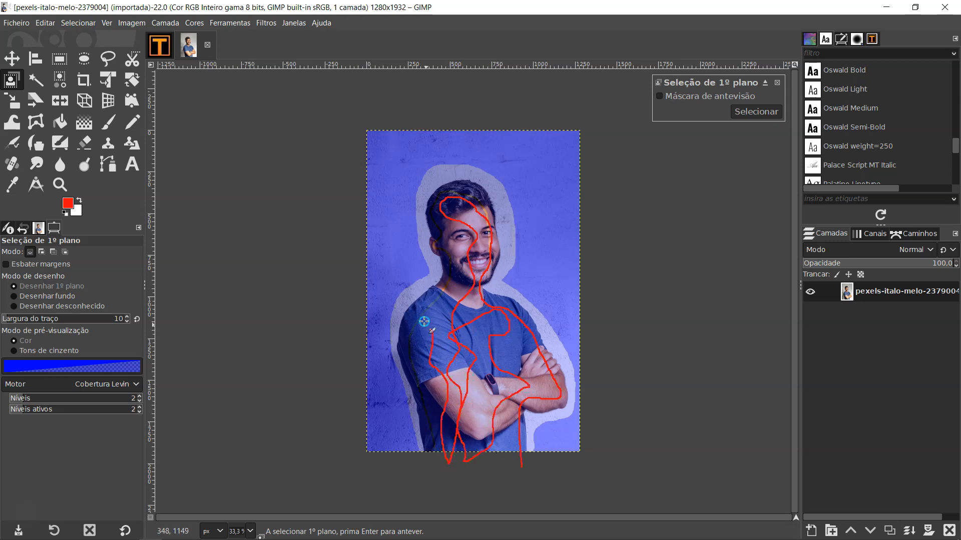
mouse_move(517, 371)
mouse_down()
mouse_move(532, 356)
mouse_move(467, 306)
mouse_move(458, 273)
mouse_move(480, 243)
mouse_move(495, 325)
mouse_up()
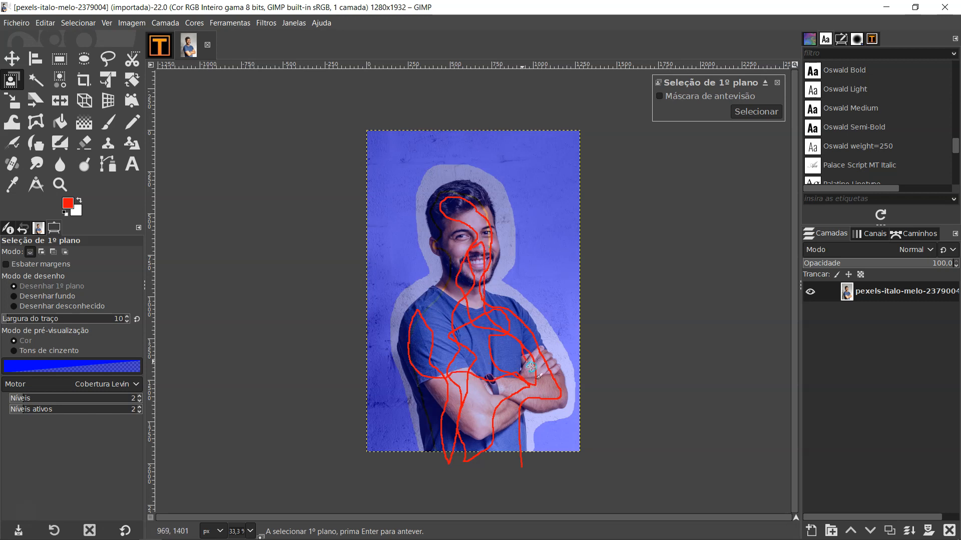
mouse_move(529, 379)
mouse_down()
mouse_move(492, 384)
mouse_move(469, 443)
mouse_move(478, 461)
mouse_up()
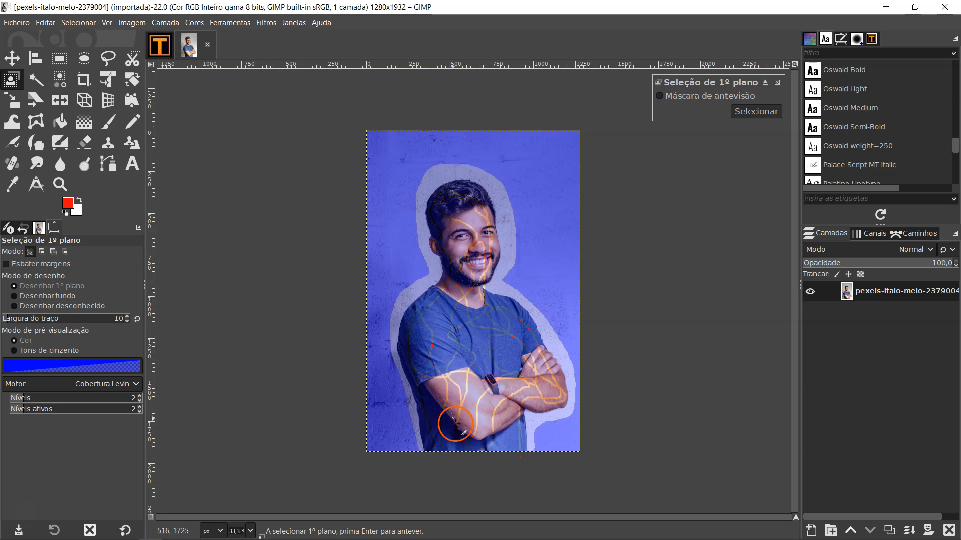
Step: Set the stroke width to 149, paint over the man's body and arms as foreground, and turn the marked area into a selection
click(39, 318)
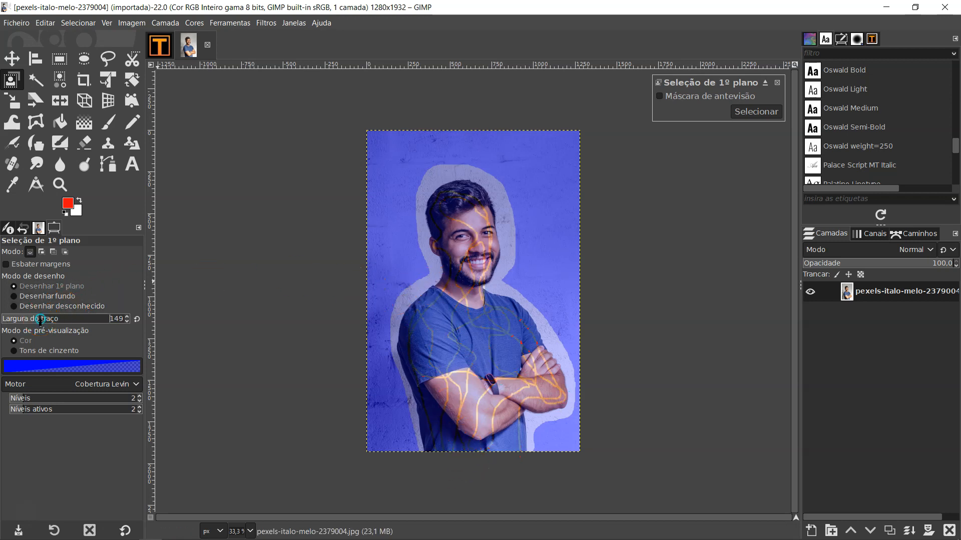
mouse_move(449, 479)
mouse_down()
mouse_move(416, 345)
mouse_move(454, 296)
mouse_move(458, 207)
mouse_move(471, 234)
mouse_move(471, 313)
mouse_move(501, 316)
mouse_move(527, 351)
mouse_move(531, 387)
mouse_move(553, 393)
mouse_move(526, 352)
mouse_move(496, 373)
mouse_move(498, 443)
mouse_move(483, 461)
mouse_move(456, 452)
mouse_move(474, 419)
mouse_up()
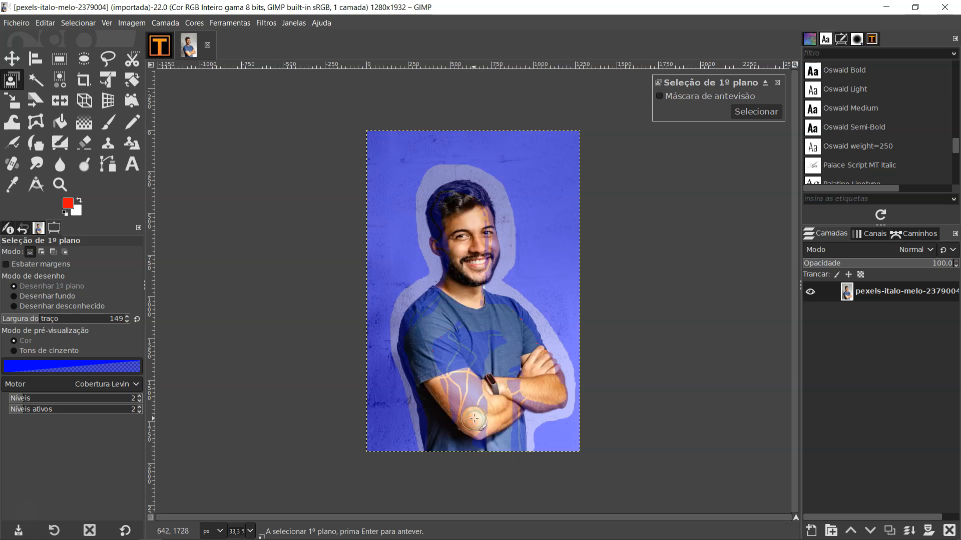
mouse_move(460, 358)
mouse_down()
mouse_move(479, 366)
mouse_move(479, 336)
mouse_up()
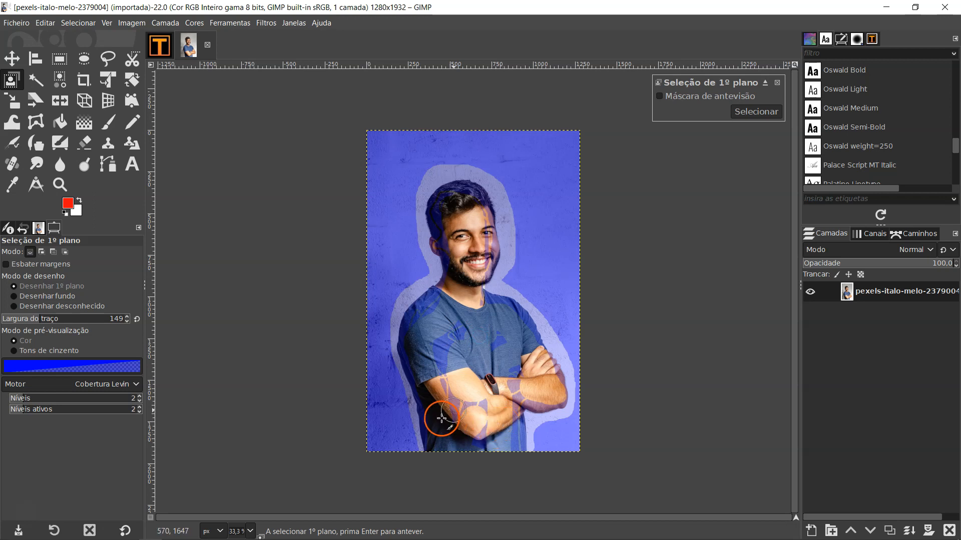
click(753, 113)
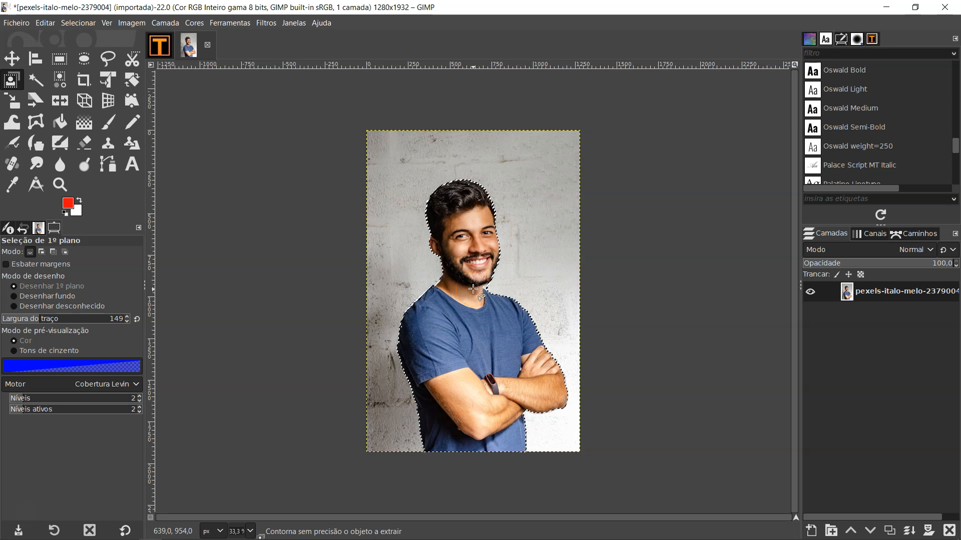
Step: Try deleting the selected man while the layer has no alpha channel, and undo the deletion
key(Delete)
key(Delete)
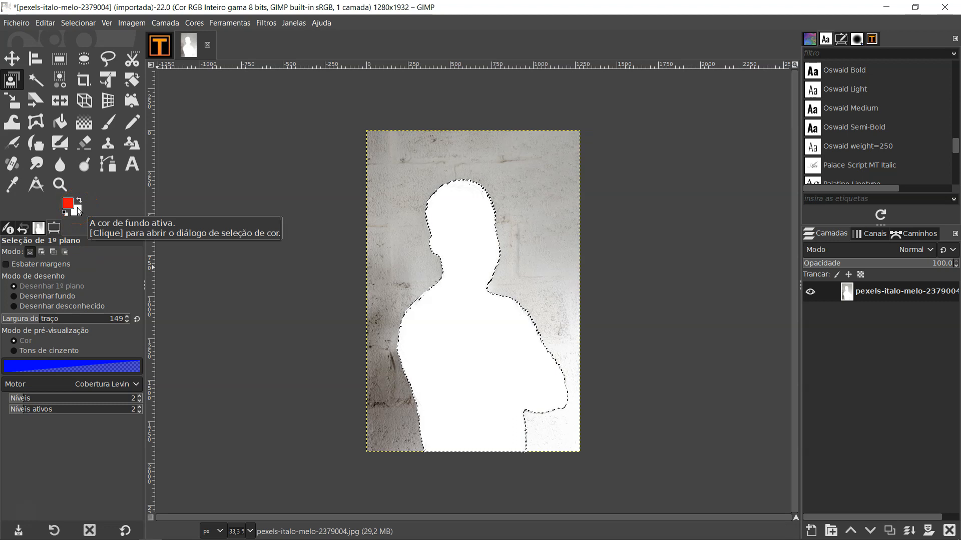
key(ctrl+z)
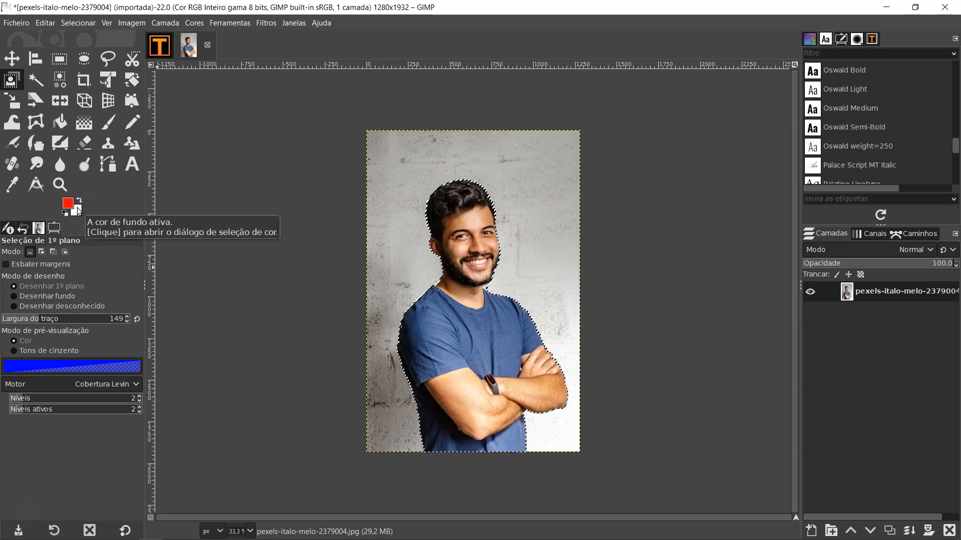
Step: Add an alpha channel to the photo's layer, test deleting the selected man, and undo that deletion
click(897, 295)
right_click(899, 294)
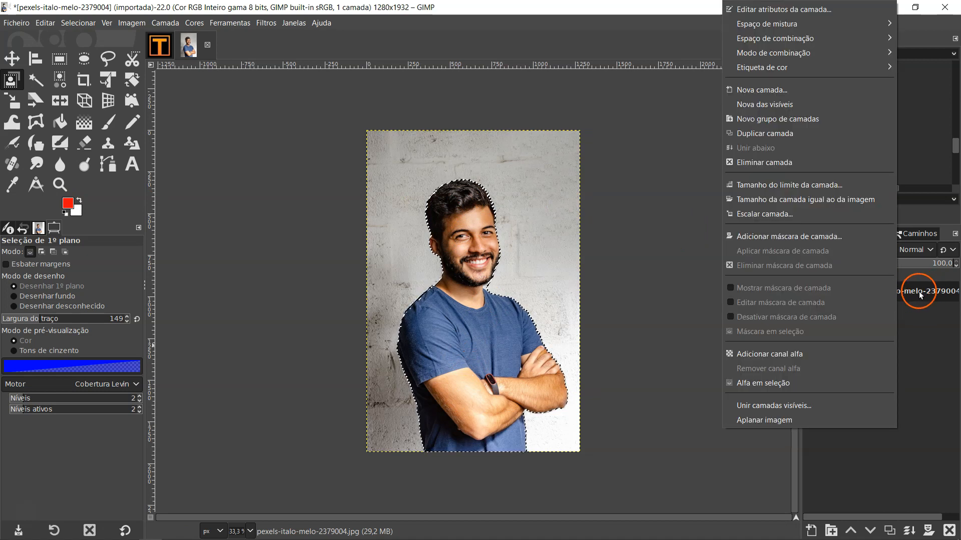
click(768, 355)
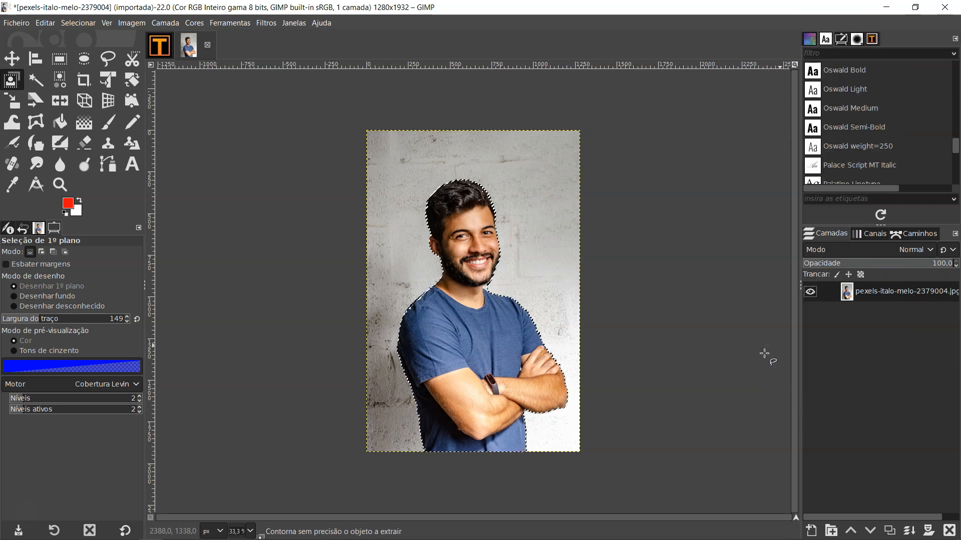
key(Delete)
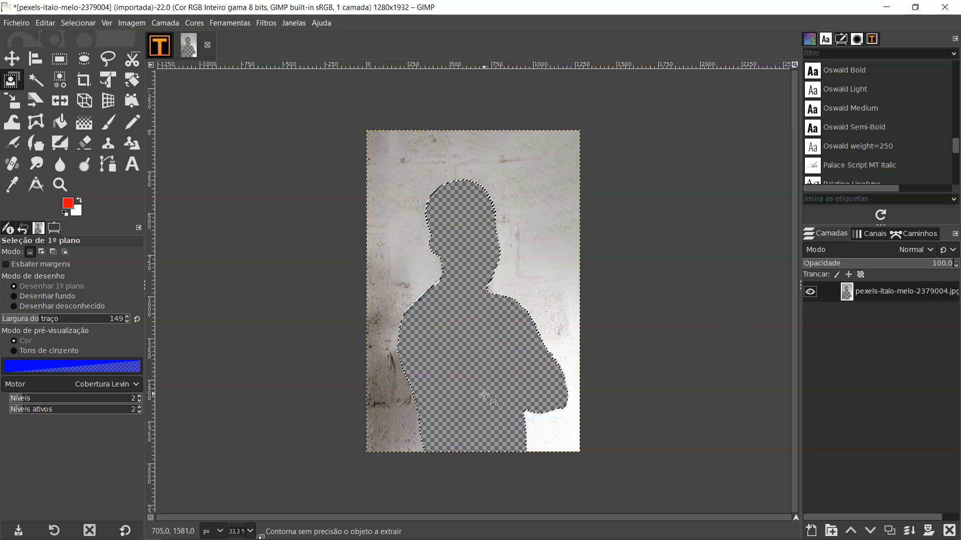
key(ctrl+z)
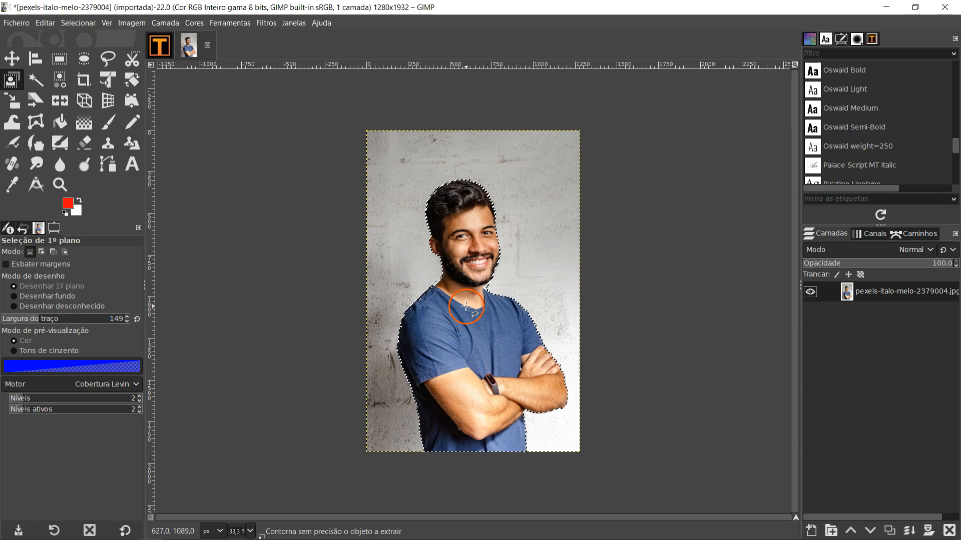
Step: Invert the selection to cover the wall background, test deleting it, and undo that deletion
click(92, 25)
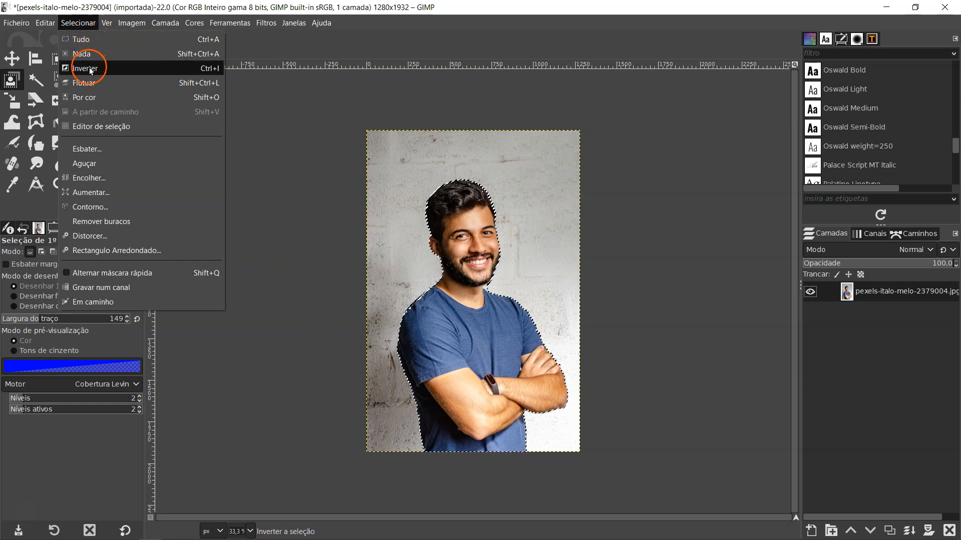
click(421, 177)
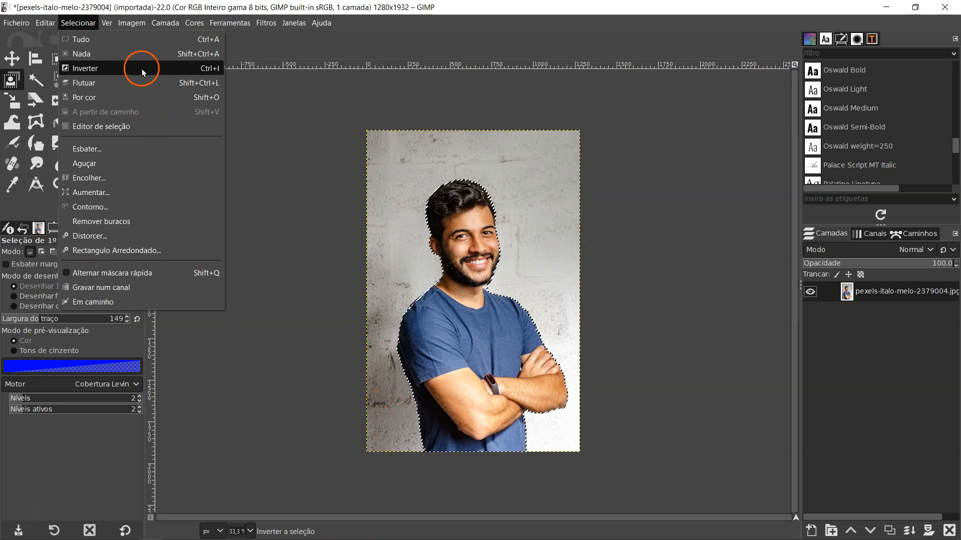
click(205, 72)
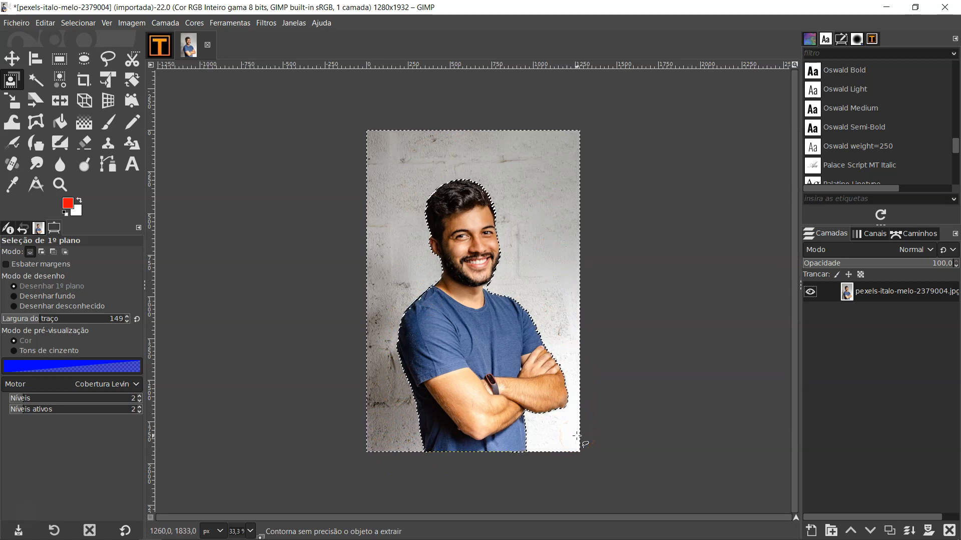
key(Delete)
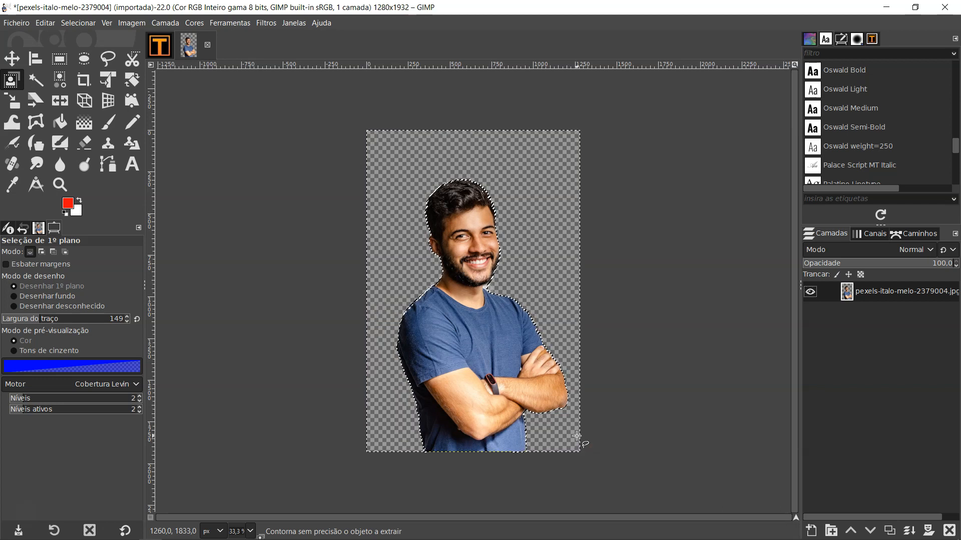
key(ctrl+z)
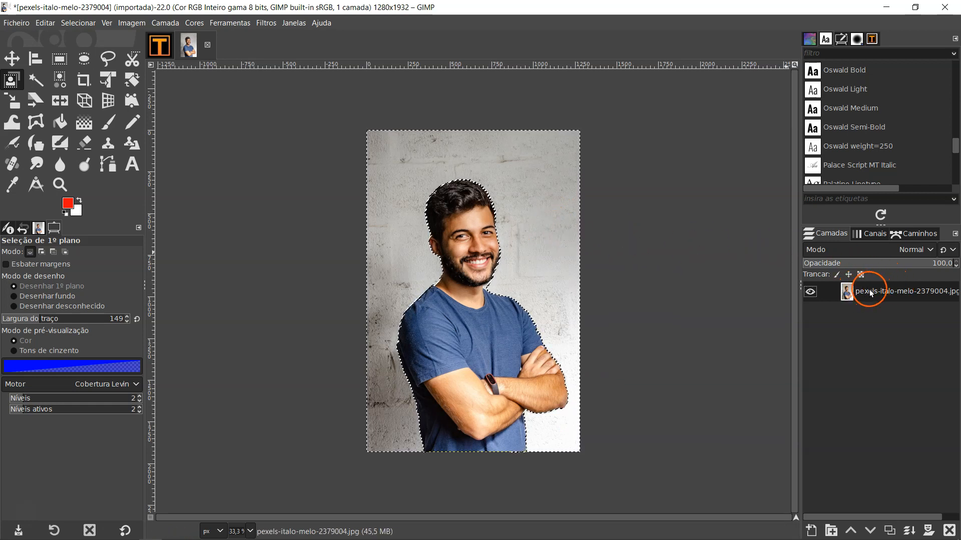
Step: Duplicate the photo's layer and hide the original layer beneath the copy
right_click(891, 293)
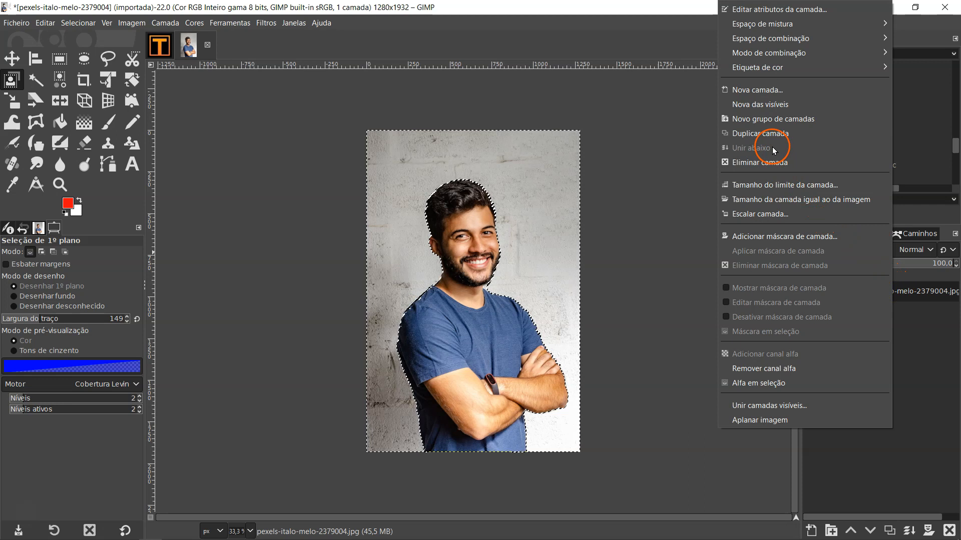
click(813, 134)
click(846, 312)
click(864, 299)
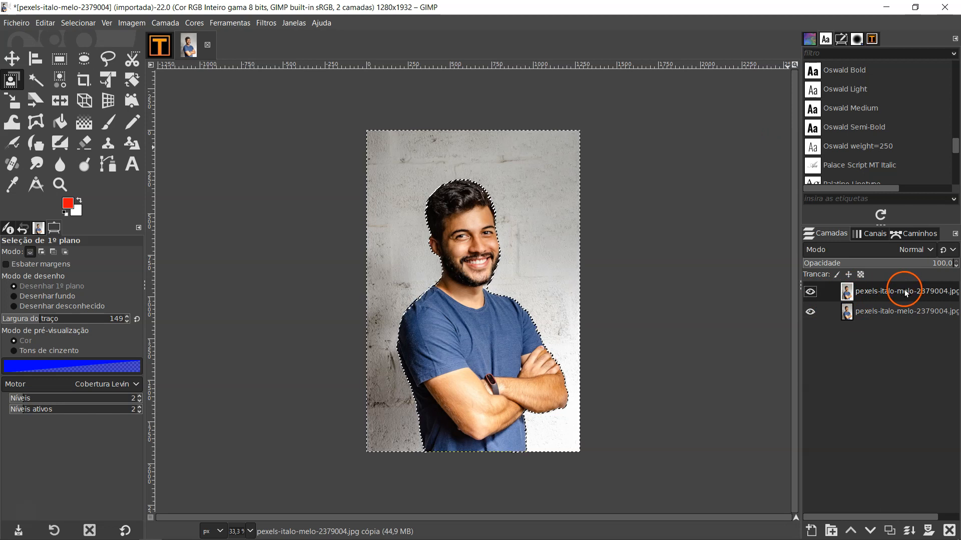
click(885, 311)
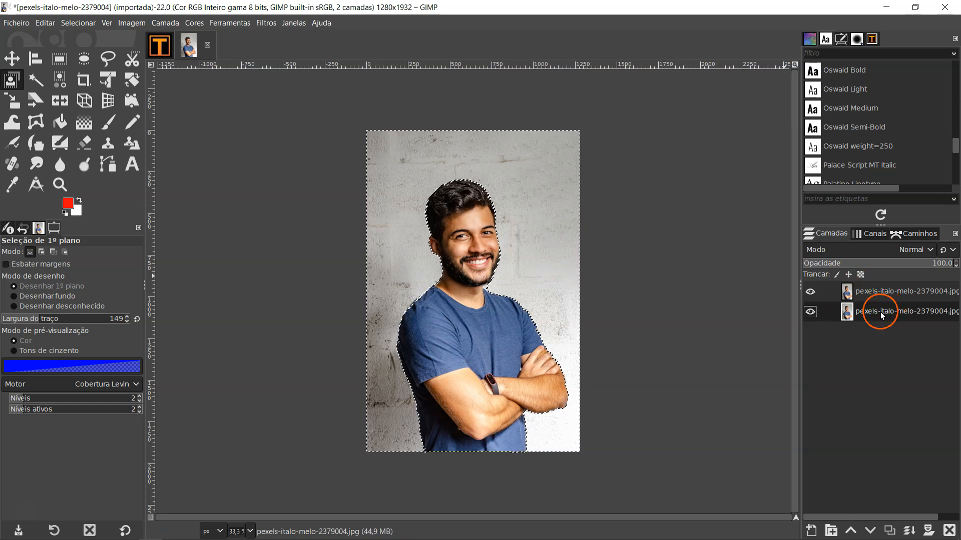
click(810, 312)
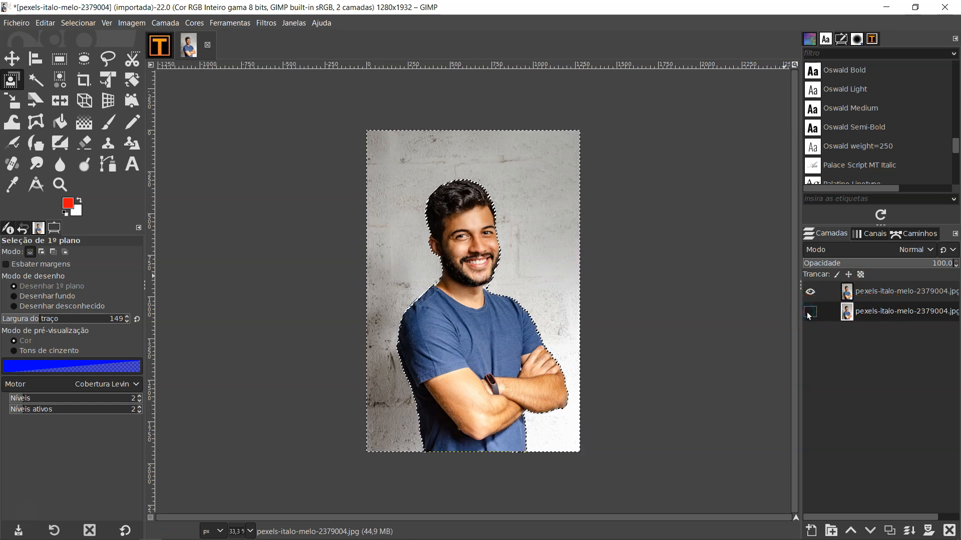
click(866, 310)
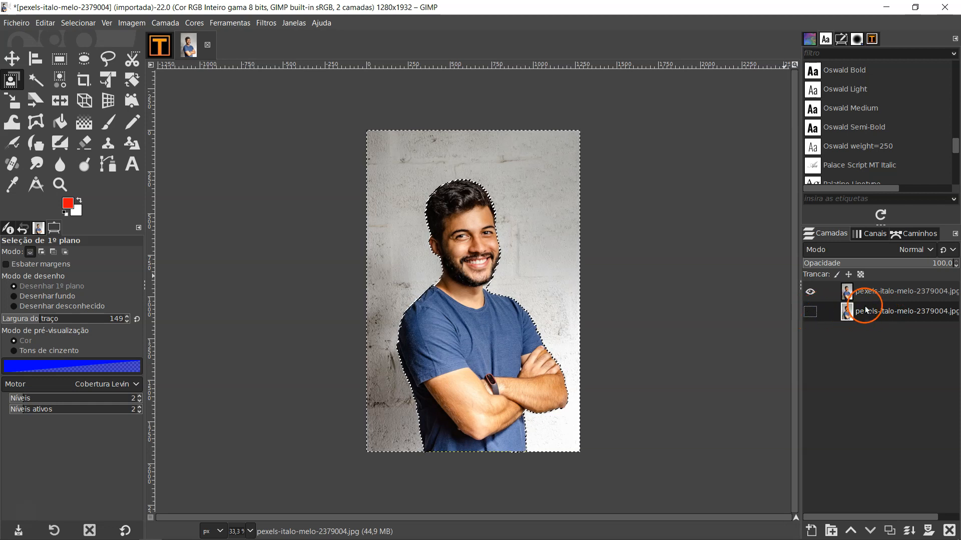
Step: Make the upper layer copy active and delete the selected wall background from it
click(888, 295)
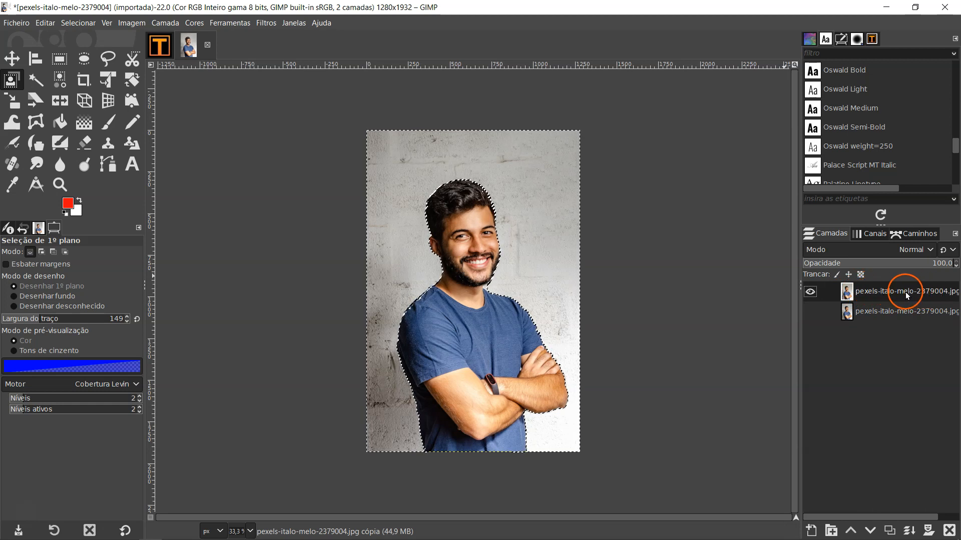
click(814, 293)
click(815, 293)
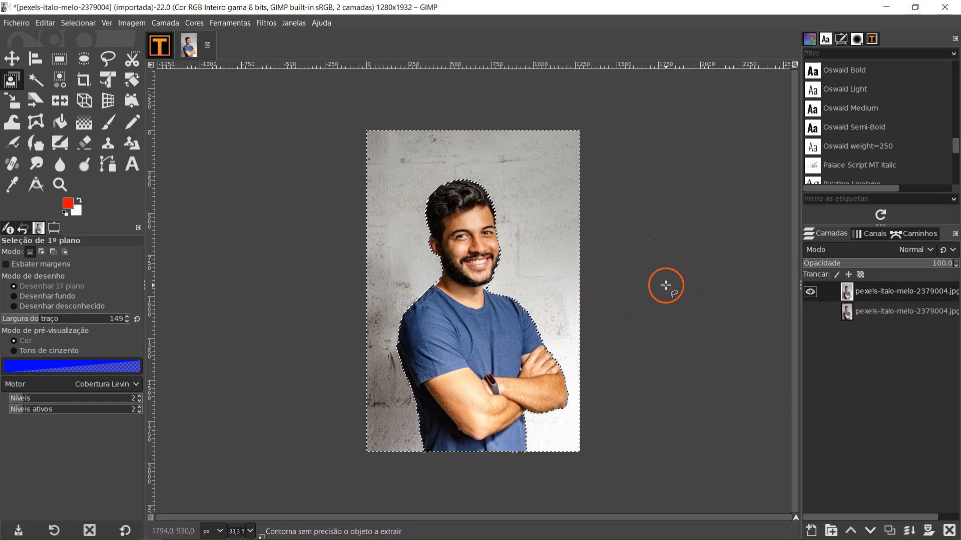
key(Delete)
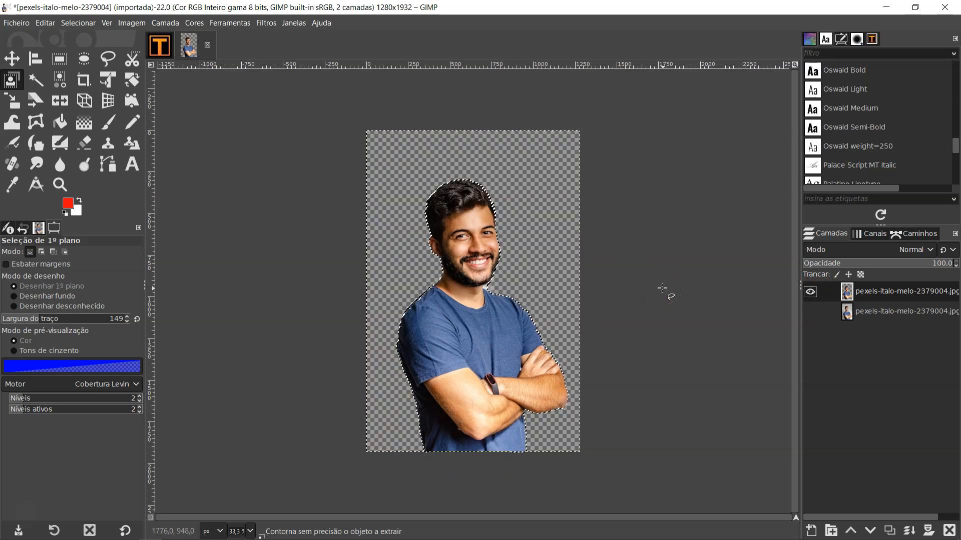
Step: Clear the selection and add a new layer filled with the foreground colour beneath both photo layers
click(78, 23)
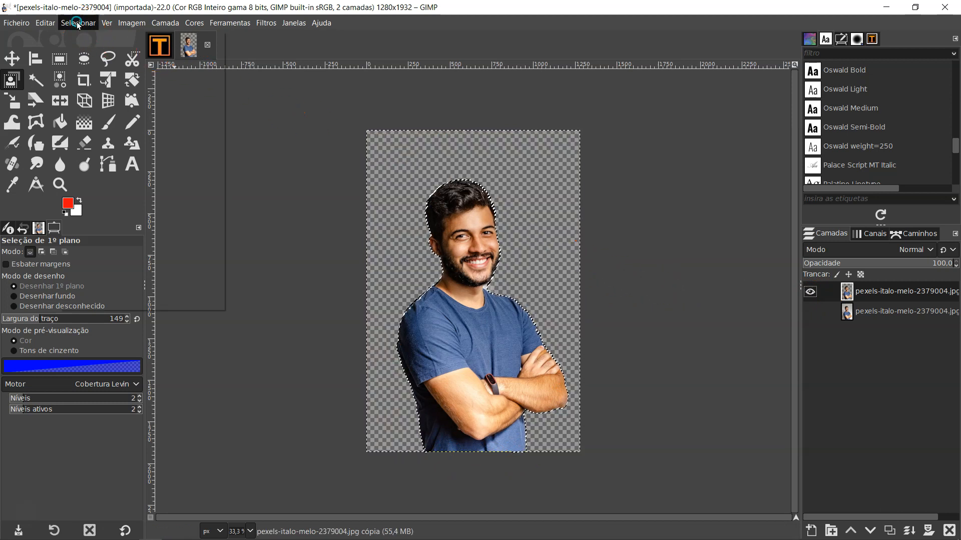
click(82, 53)
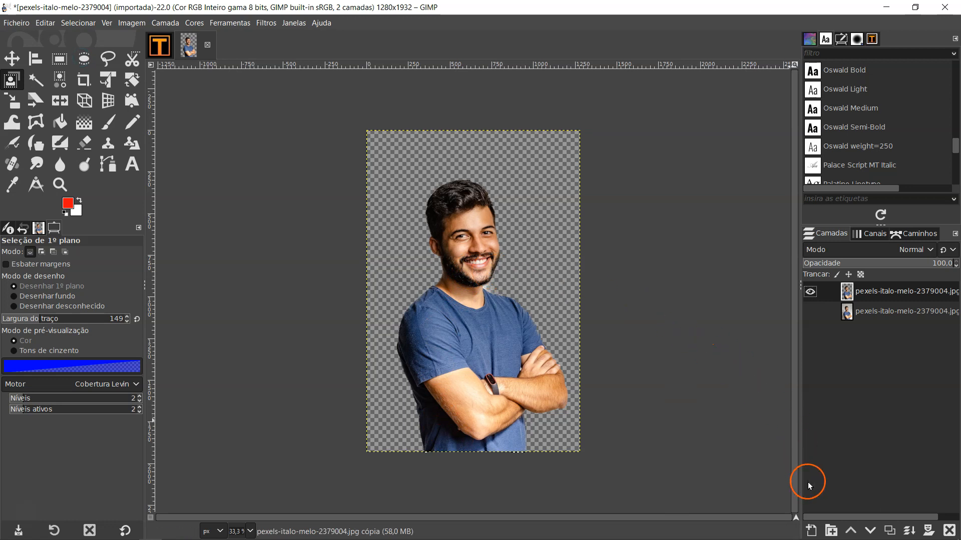
click(812, 530)
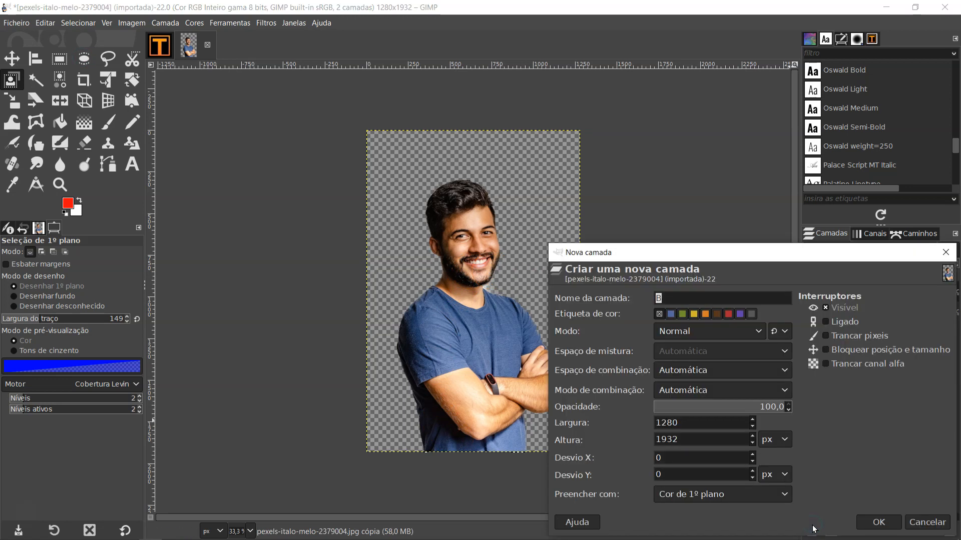
click(878, 523)
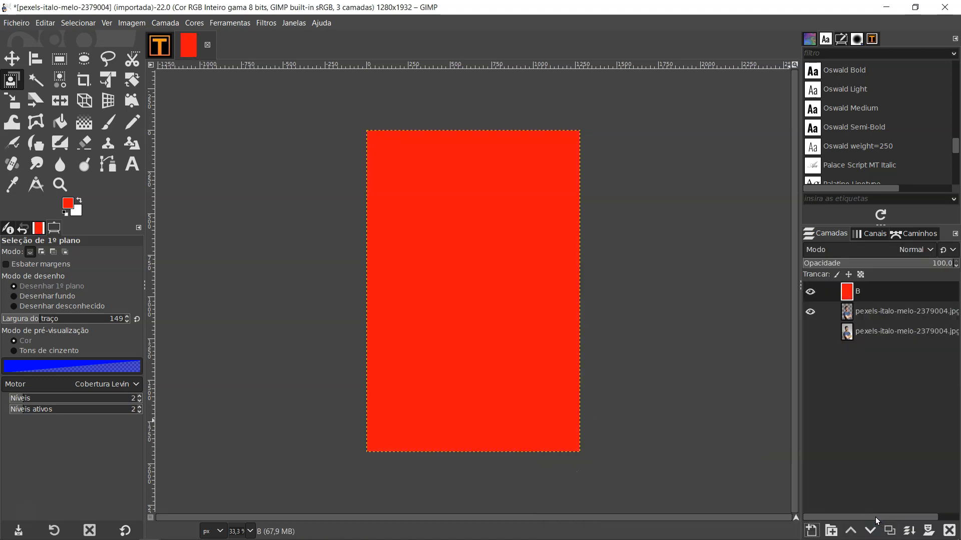
drag(881, 292, 888, 345)
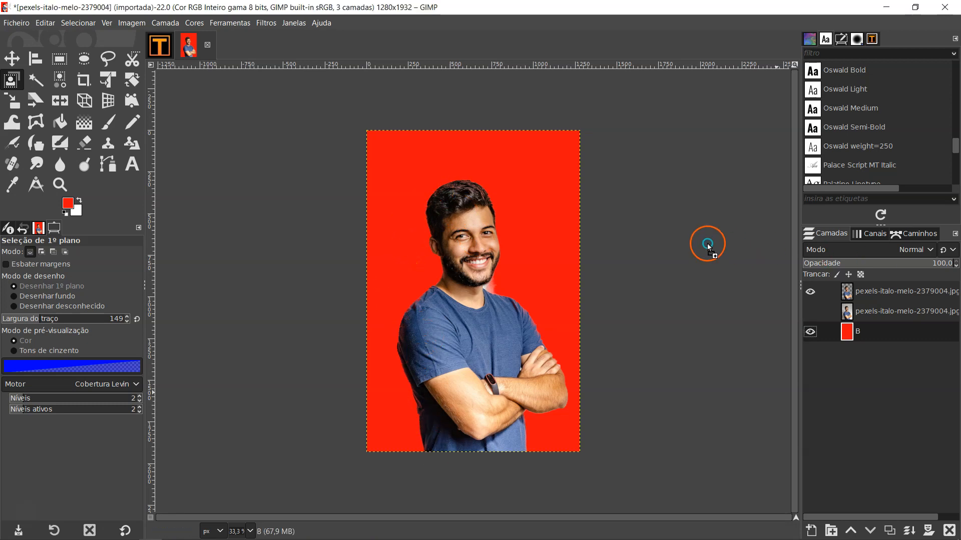
drag(524, 249, 478, 281)
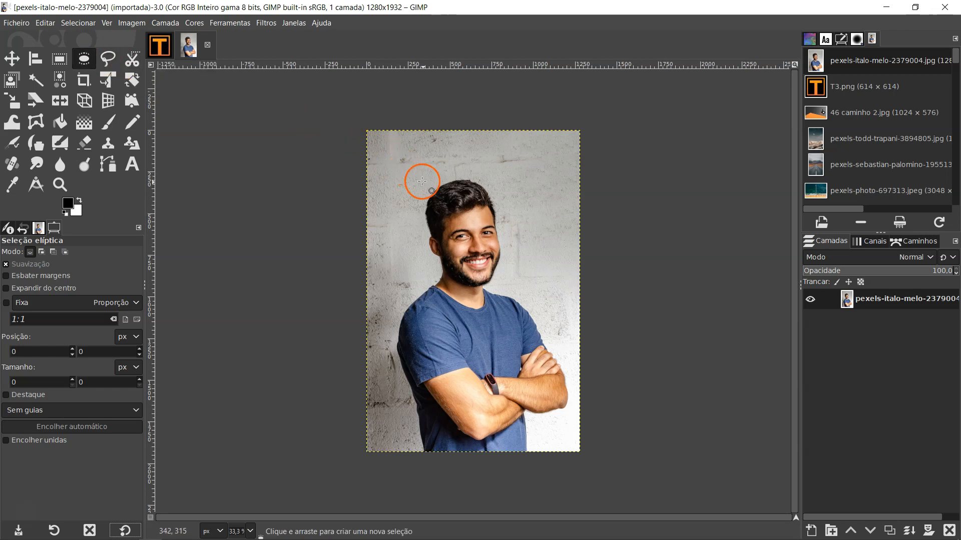
Step: Draw an elliptical selection around the man's face and resize it to about 408 × 687 px
drag(425, 178, 503, 289)
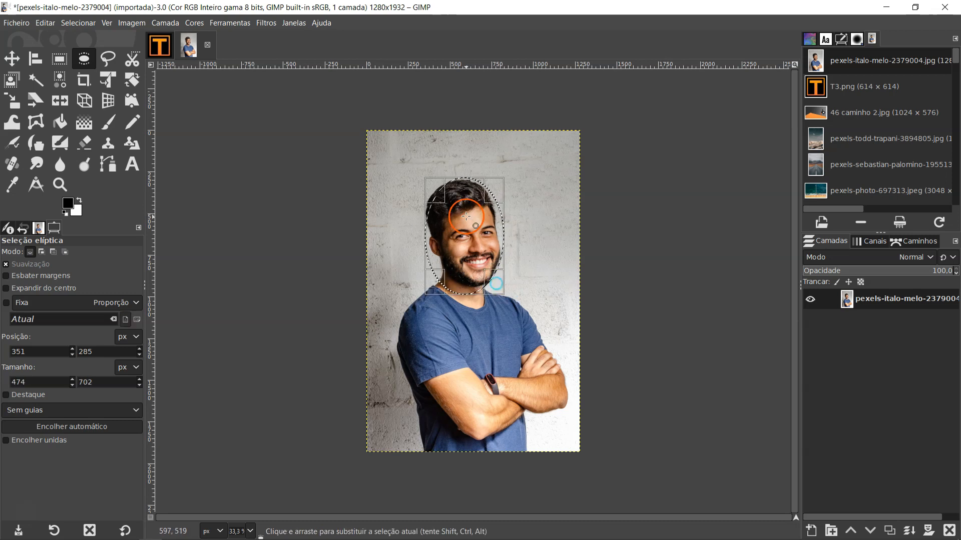
drag(435, 196, 426, 189)
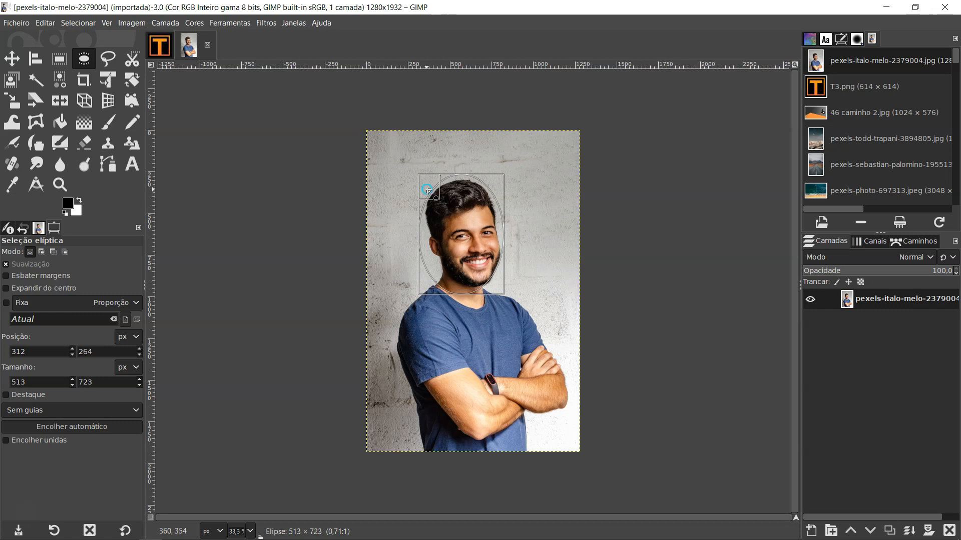
drag(434, 276, 429, 289)
drag(494, 190, 494, 190)
drag(493, 231, 493, 233)
drag(469, 185, 469, 190)
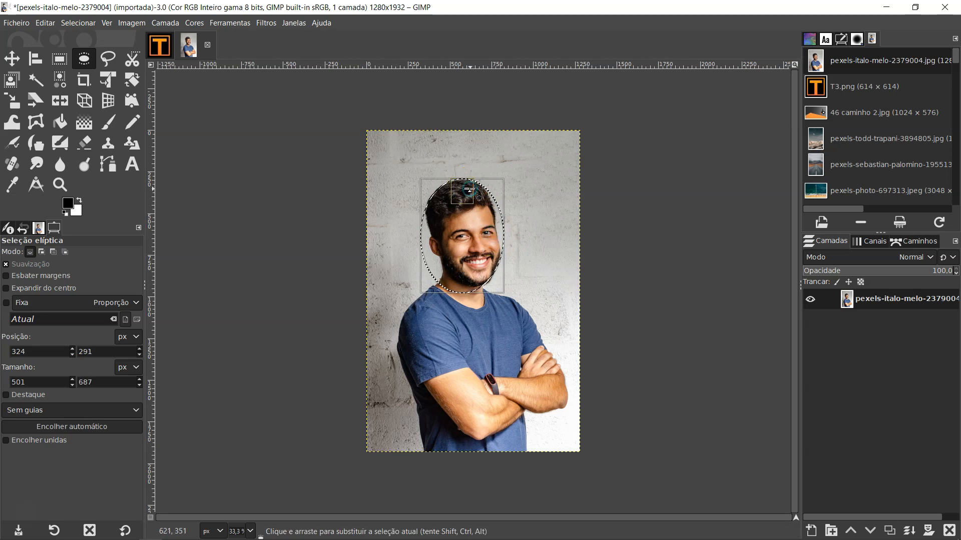
drag(426, 258, 445, 242)
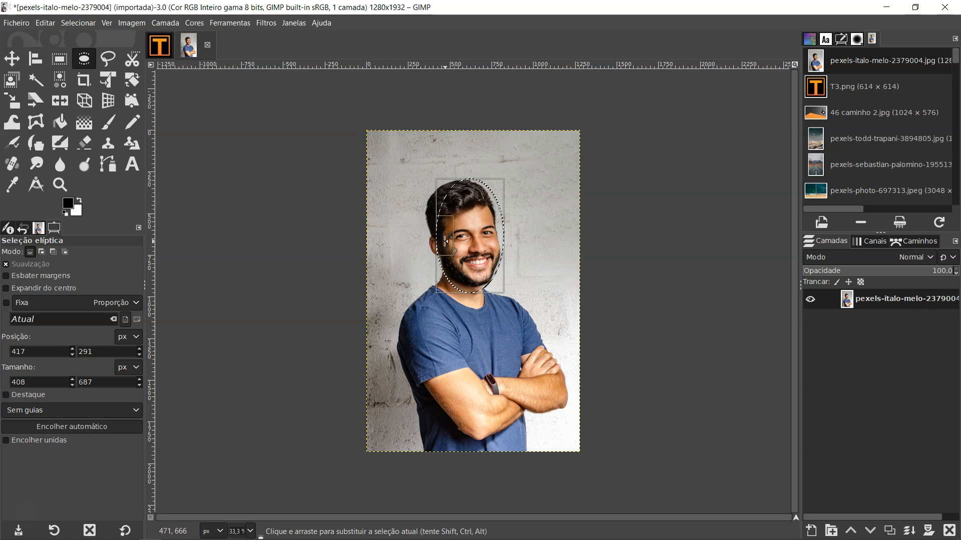
Step: Try a Gaussian blur of about 10.43 in X and Y on the selected face
click(267, 23)
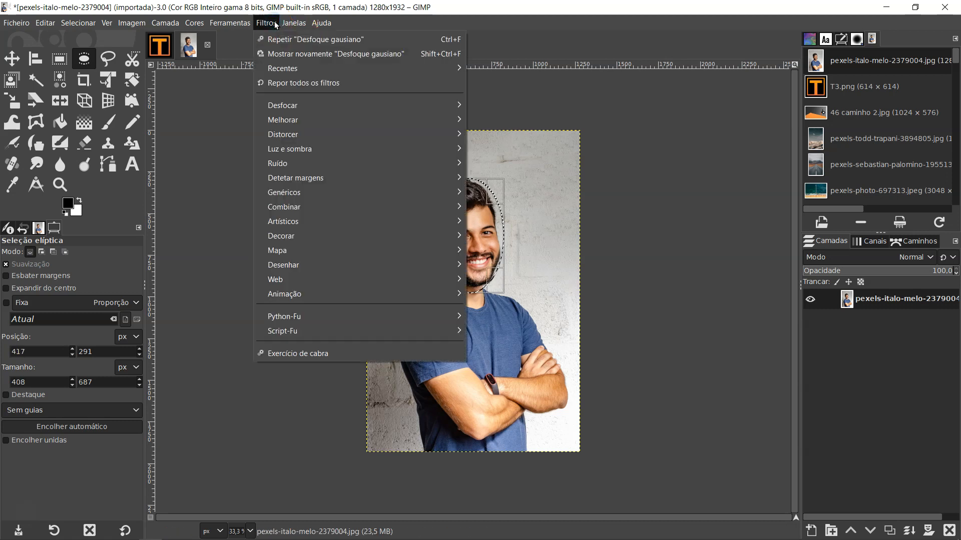
mouse_move(304, 110)
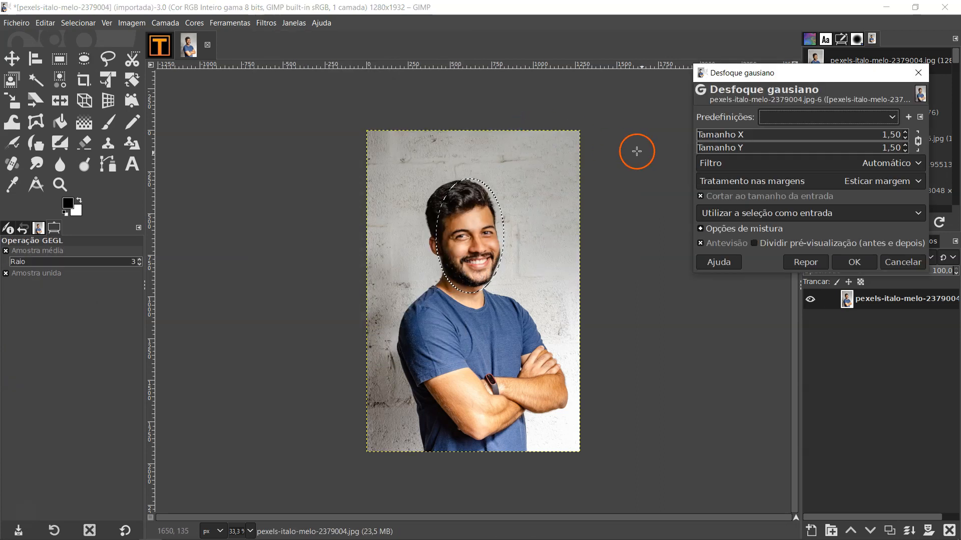
drag(708, 134, 714, 135)
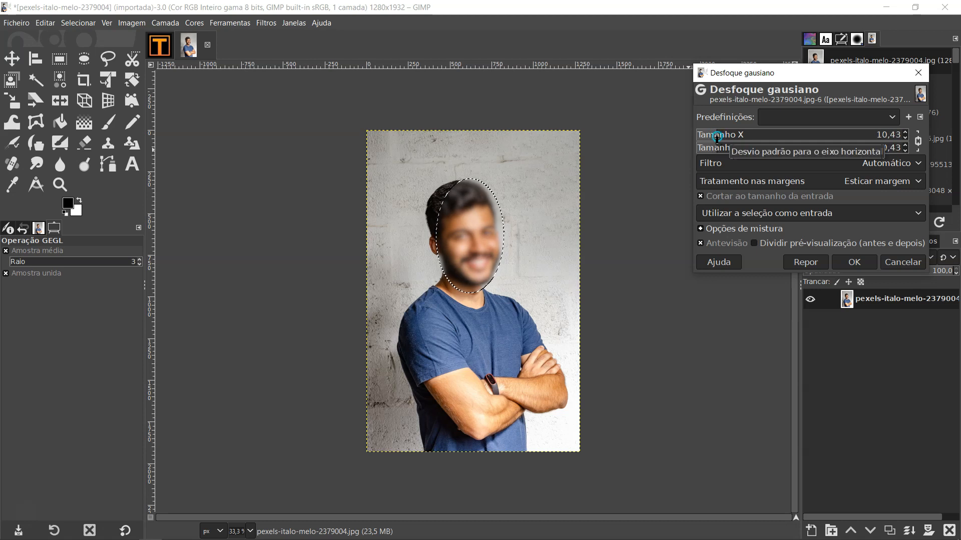
click(855, 262)
Step: Draw an elliptical selection about 420 × 549 px around the man's face
click(84, 59)
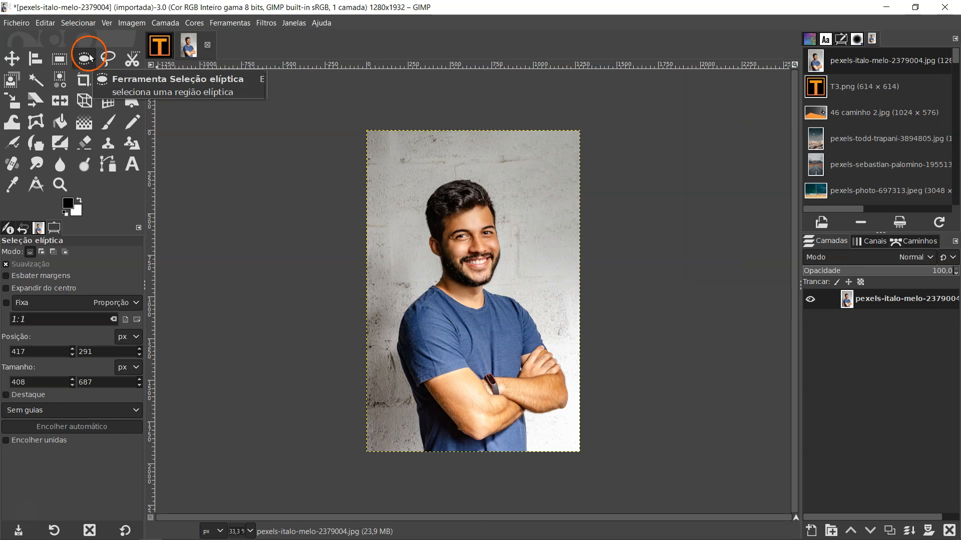
drag(437, 199, 453, 216)
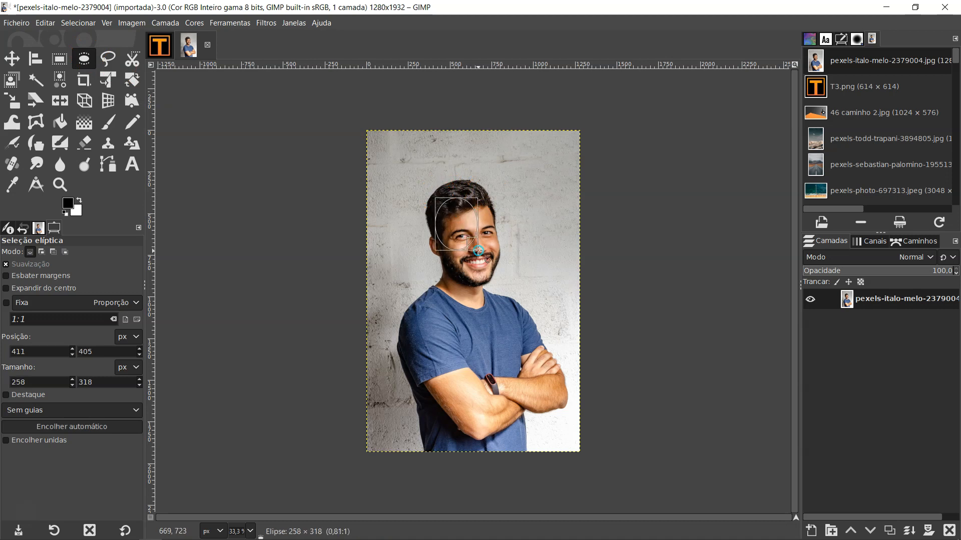
drag(504, 289, 502, 286)
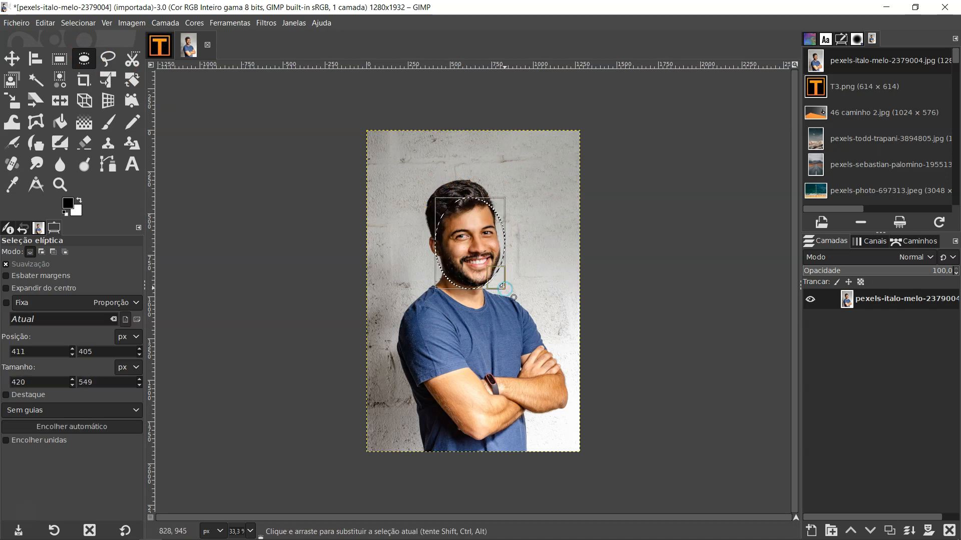
Step: Add three more ellipses to the selection, over the wristwatch, the hand on the upper arm and the opposite sleeve
key(shift)
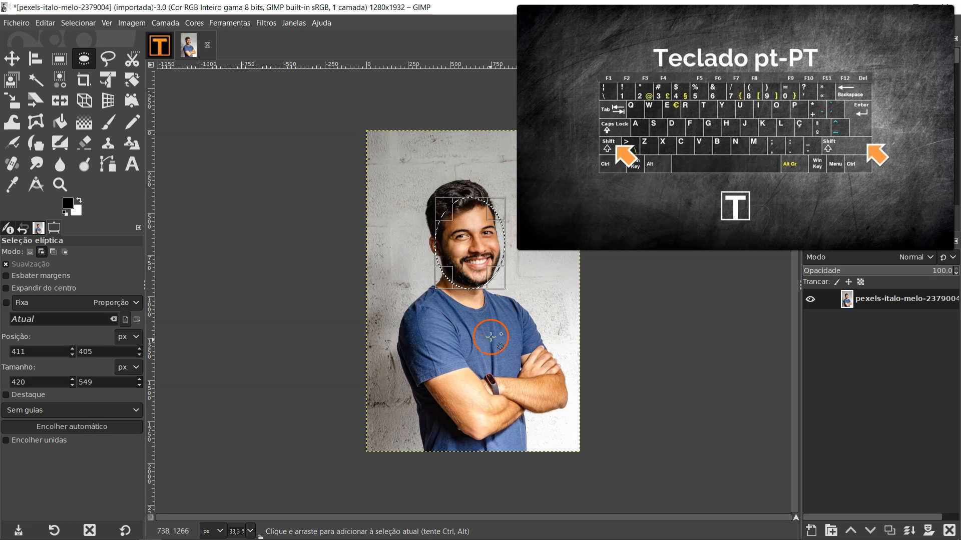
drag(479, 368, 508, 401)
drag(521, 340, 564, 386)
drag(392, 332, 448, 407)
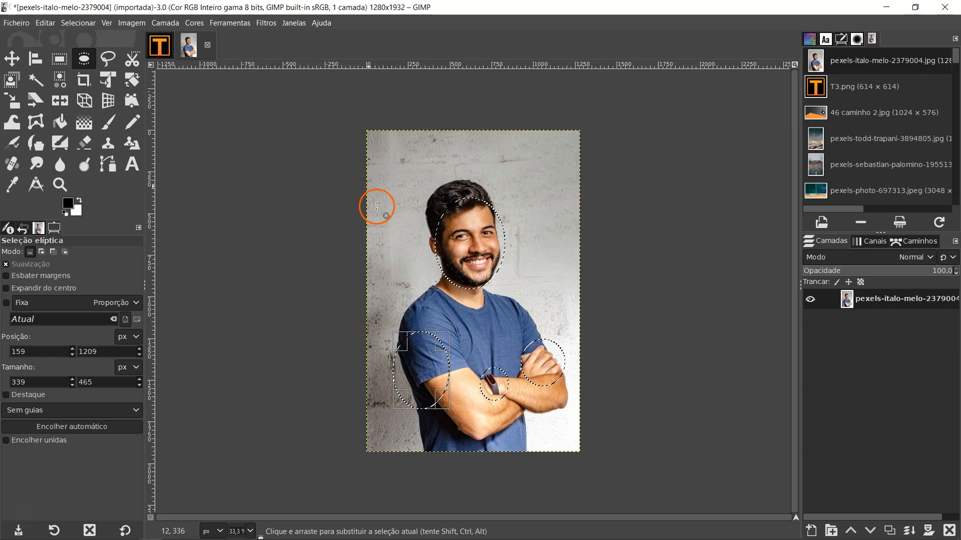
Step: Apply a Gaussian blur of about 35.19 in X and Y to the selected areas and clear the selection
click(265, 22)
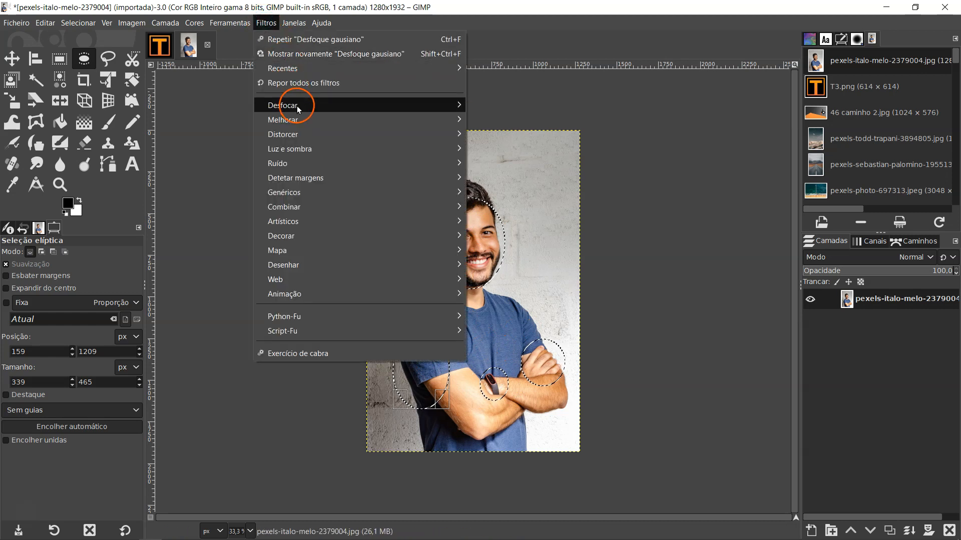
mouse_move(296, 106)
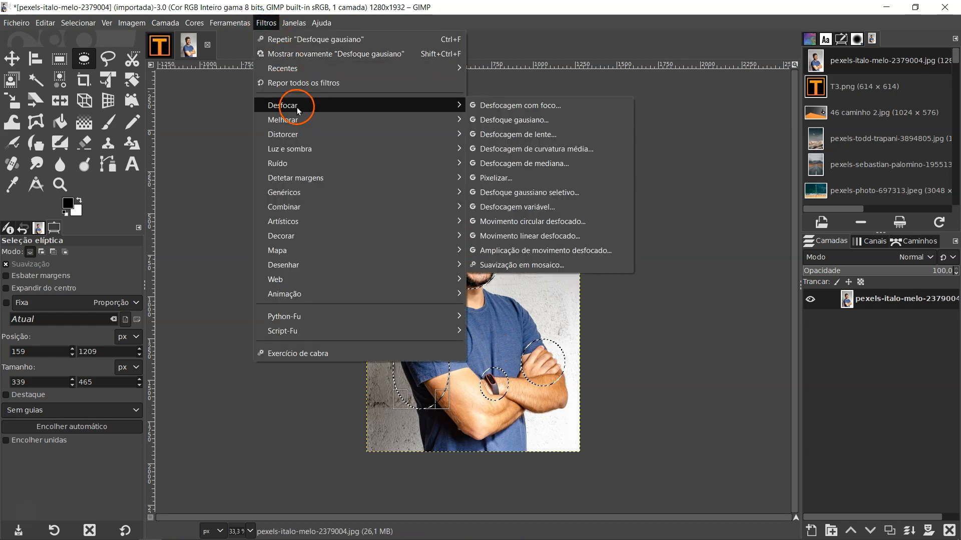
click(505, 122)
drag(708, 135, 757, 142)
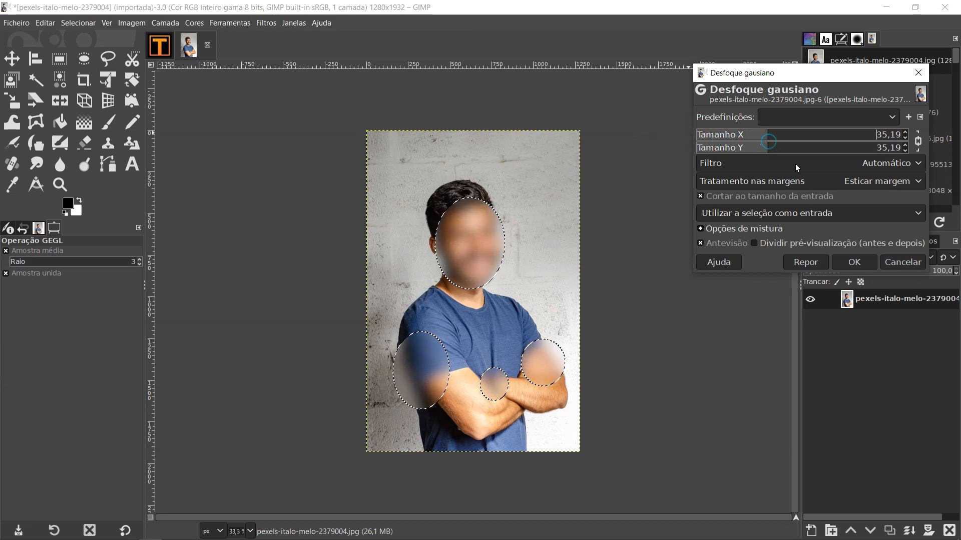
click(854, 262)
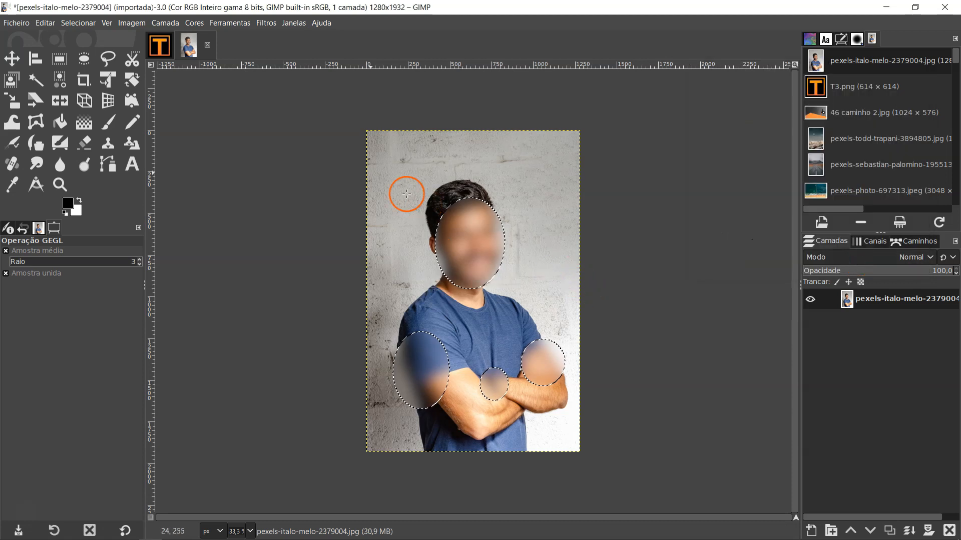
click(84, 22)
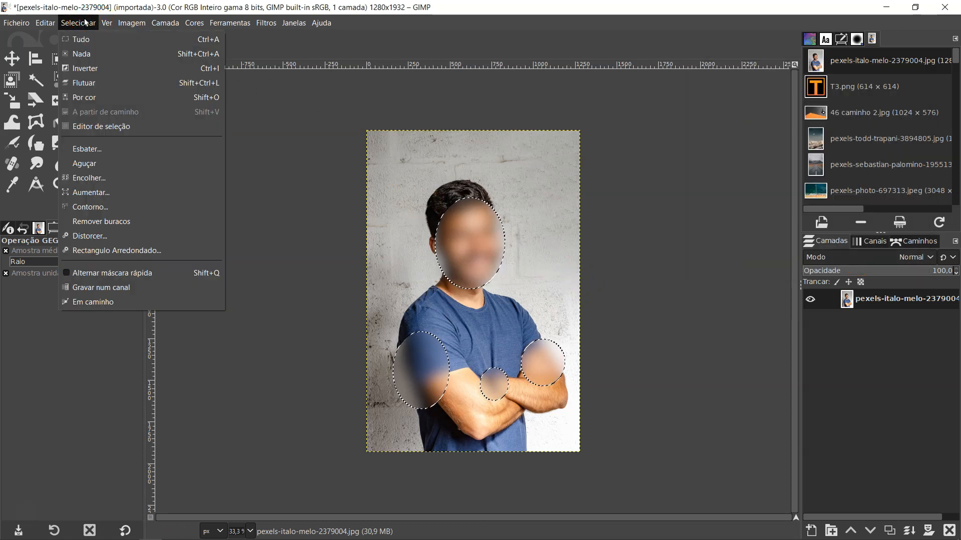
click(89, 52)
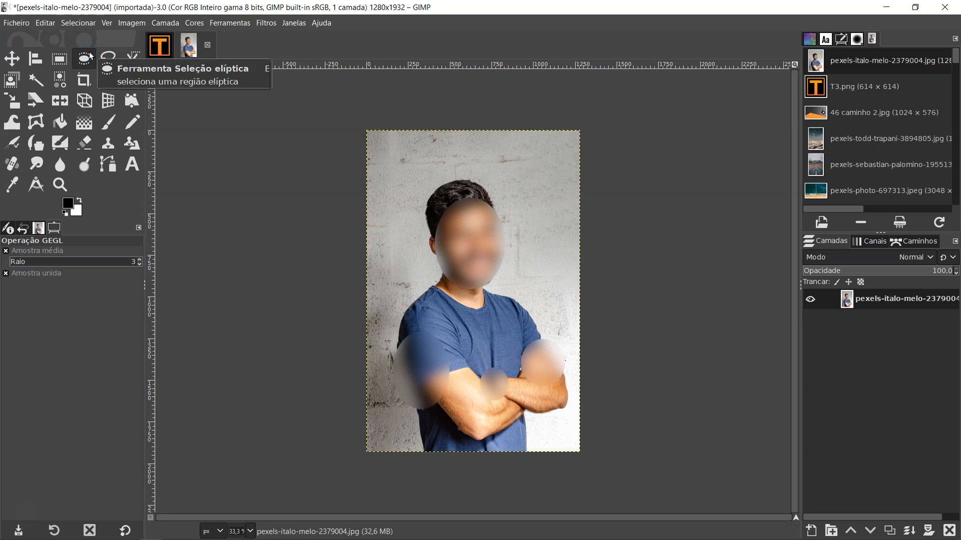
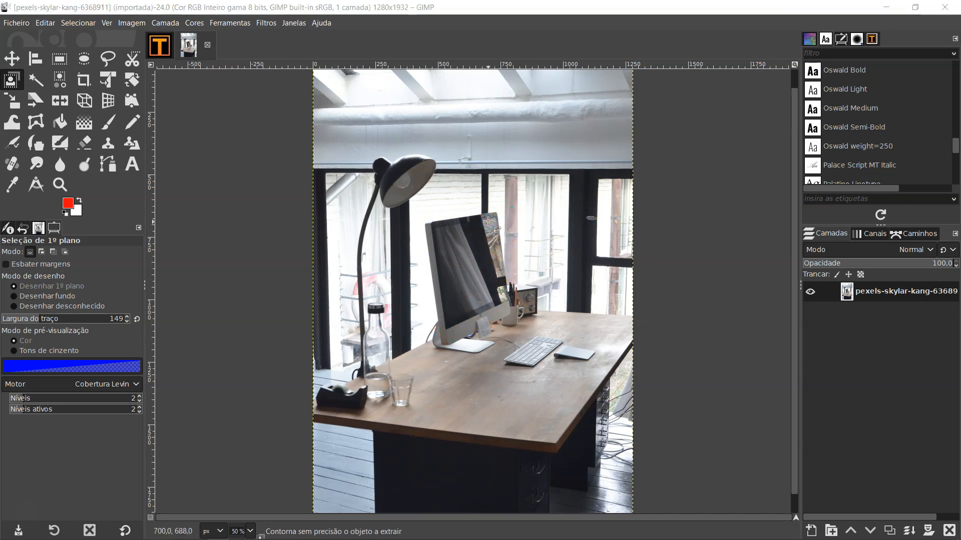
Step: Add the pier photo pexels-photo-697313.jpeg as a new layer above the desk photo
click(337, 186)
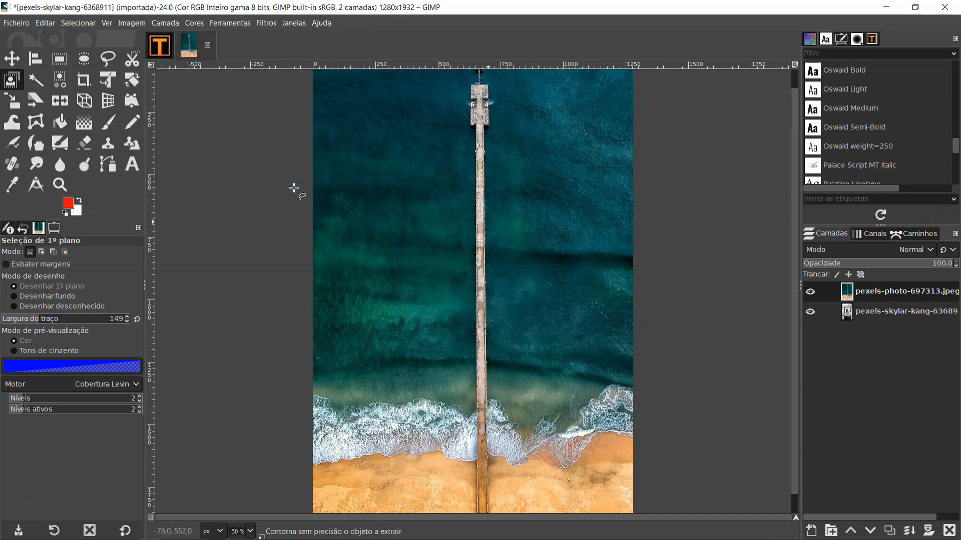
key(m)
key(minus)
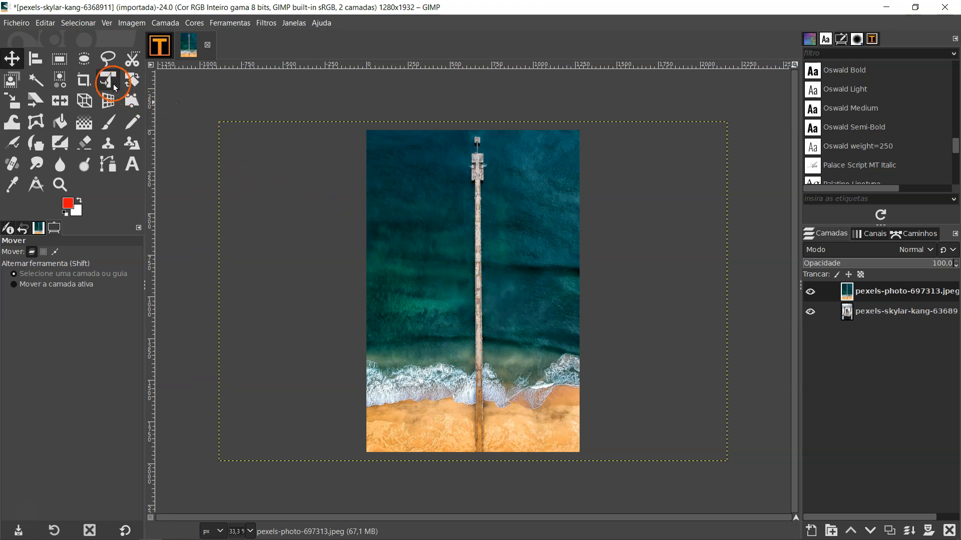
Step: Start a Unified Transform on the pier photo layer and shrink it to roughly cover the monitor's screen
click(113, 83)
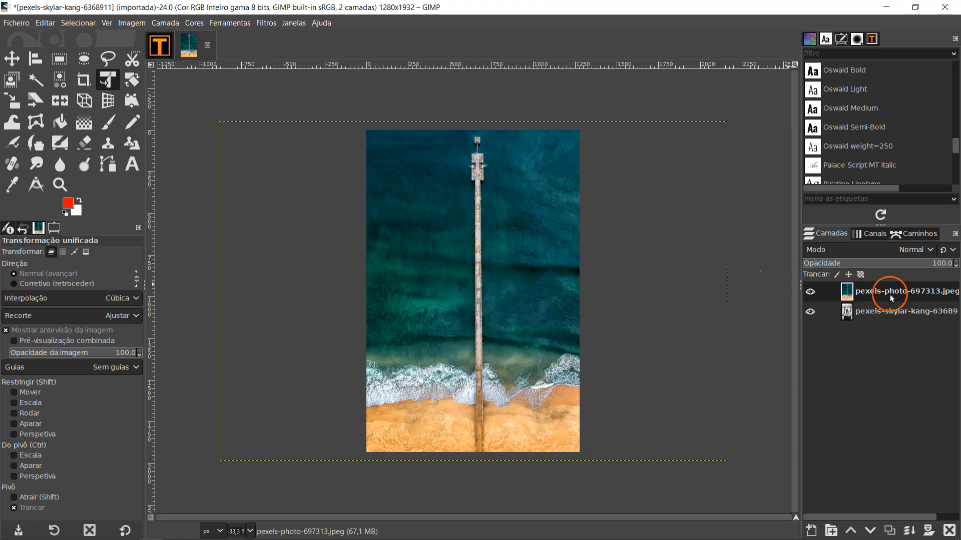
click(527, 256)
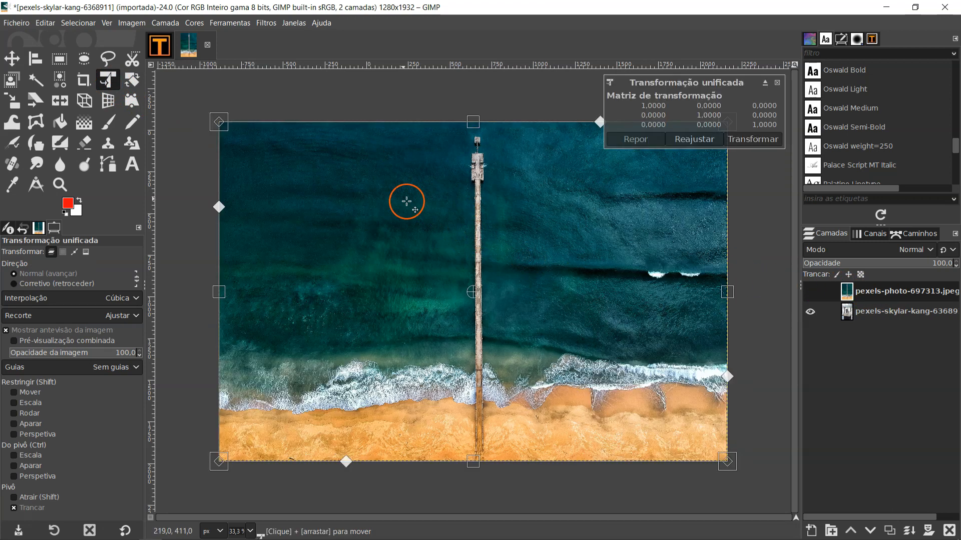
drag(212, 117, 439, 242)
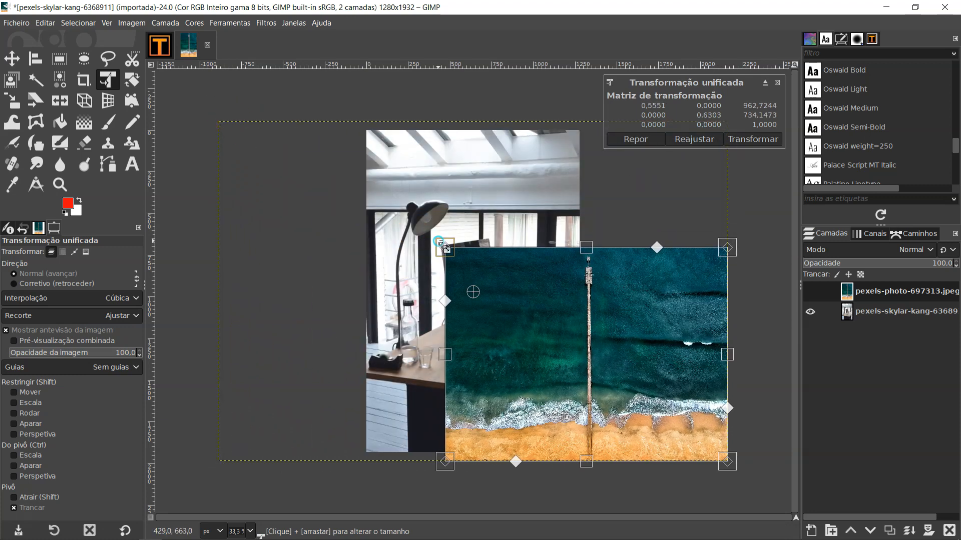
drag(438, 462, 452, 315)
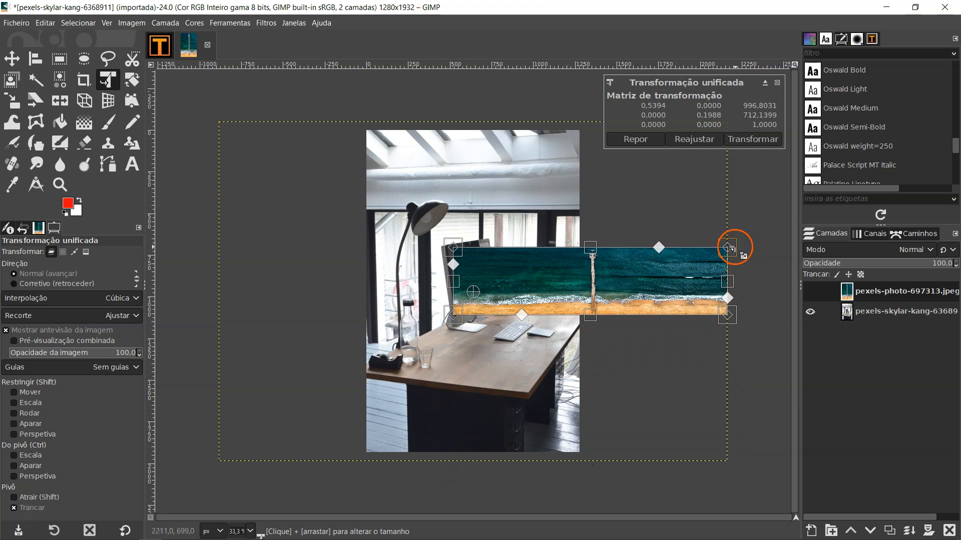
drag(729, 247, 499, 237)
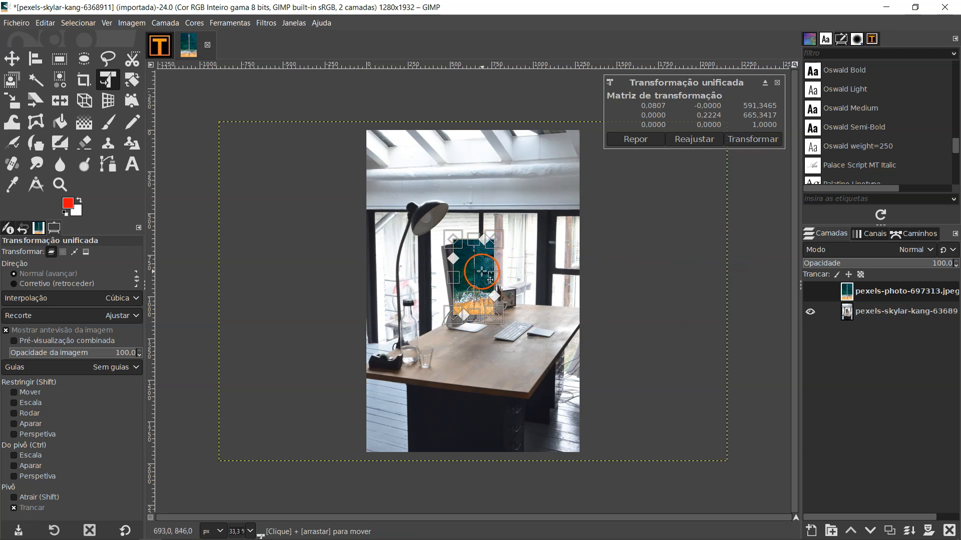
Step: Examine the monitor and the shrunken pier photo at 150 % zoom, panning the view sideways and vertically around them
scroll(482, 272, up, 3)
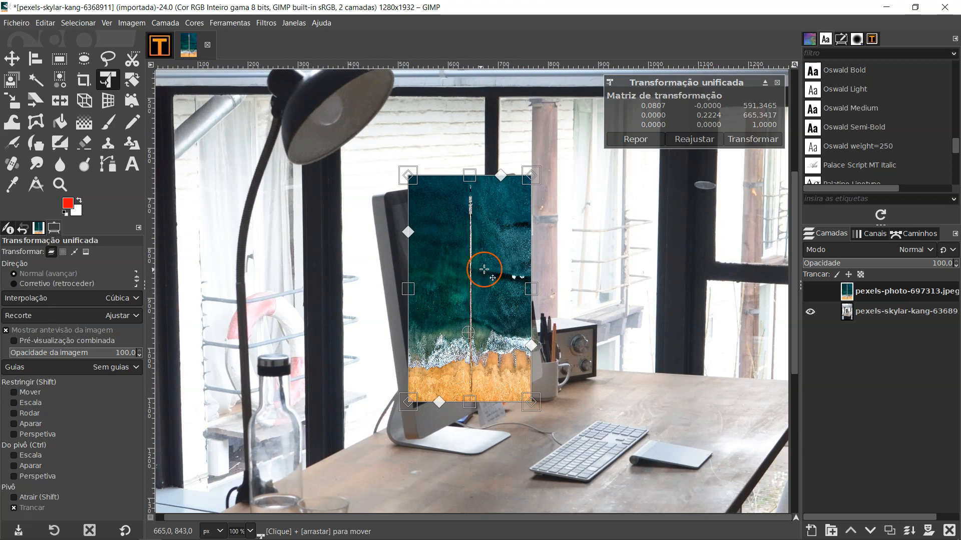
scroll(484, 270, up, 1)
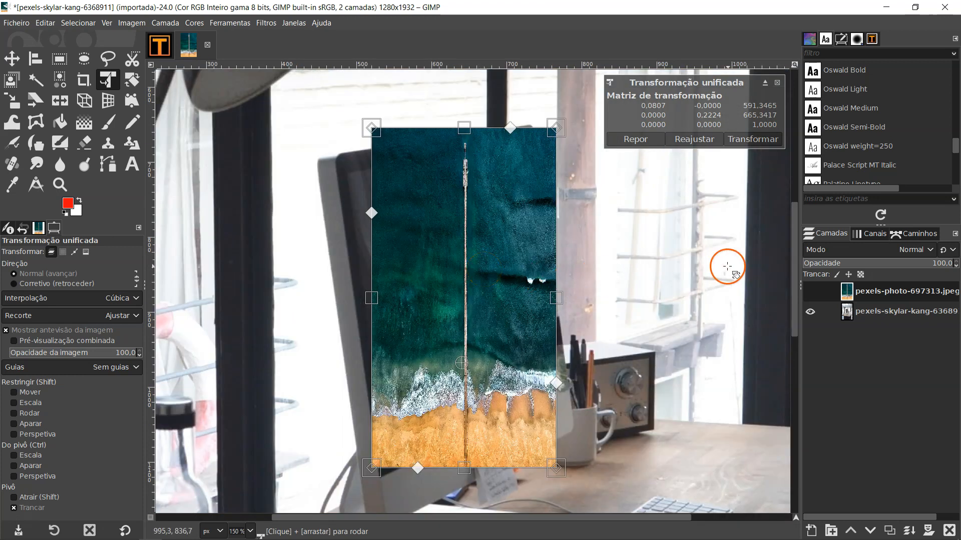
mouse_move(797, 244)
mouse_down()
mouse_move(798, 264)
mouse_move(799, 231)
mouse_move(800, 268)
mouse_move(803, 252)
mouse_up()
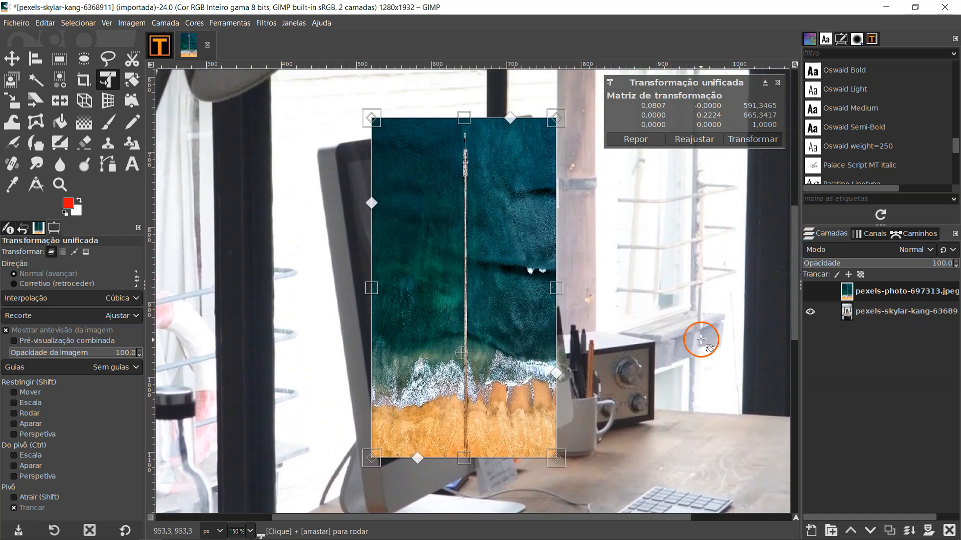
drag(554, 516, 535, 517)
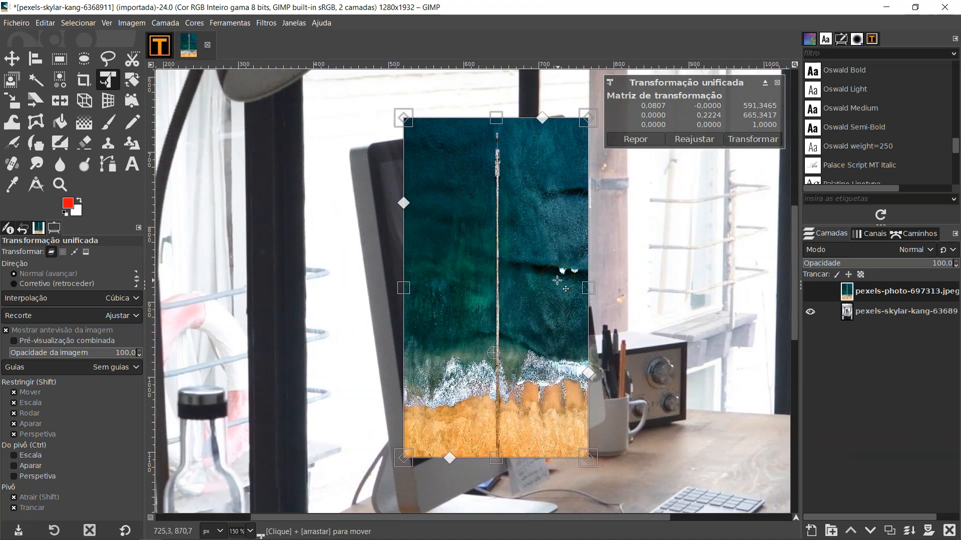
scroll(557, 281, left, 3)
scroll(557, 281, right, 6)
scroll(557, 281, left, 6)
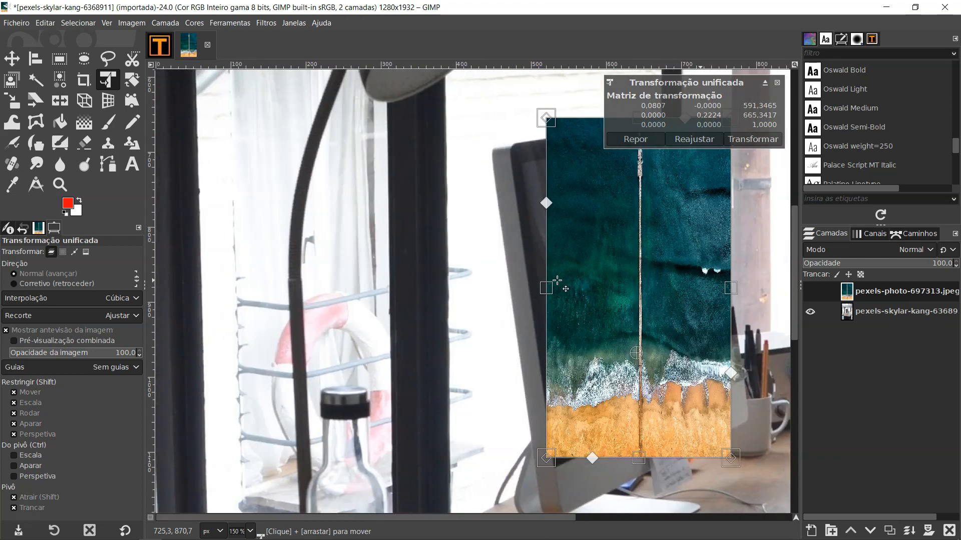
scroll(557, 281, right, 6)
scroll(556, 282, left, 6)
scroll(557, 281, right, 3)
scroll(557, 281, up, 3)
scroll(557, 281, down, 6)
scroll(557, 281, down, 2)
scroll(557, 281, up, 8)
scroll(557, 281, down, 3)
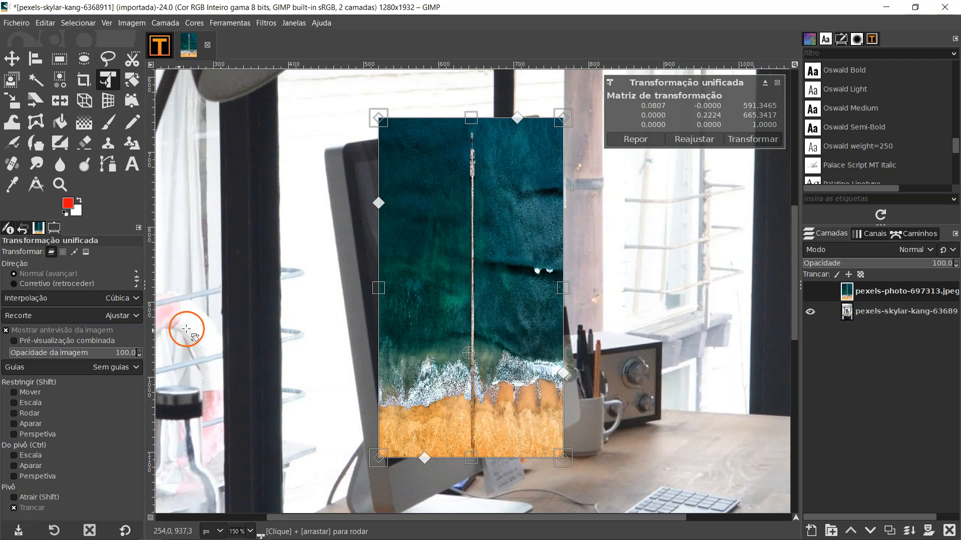
Step: Set the transform preview's opacity to 56.3, fit the pier photo's four corners to the monitor's screen in perspective, and apply the transformation
drag(116, 354, 82, 357)
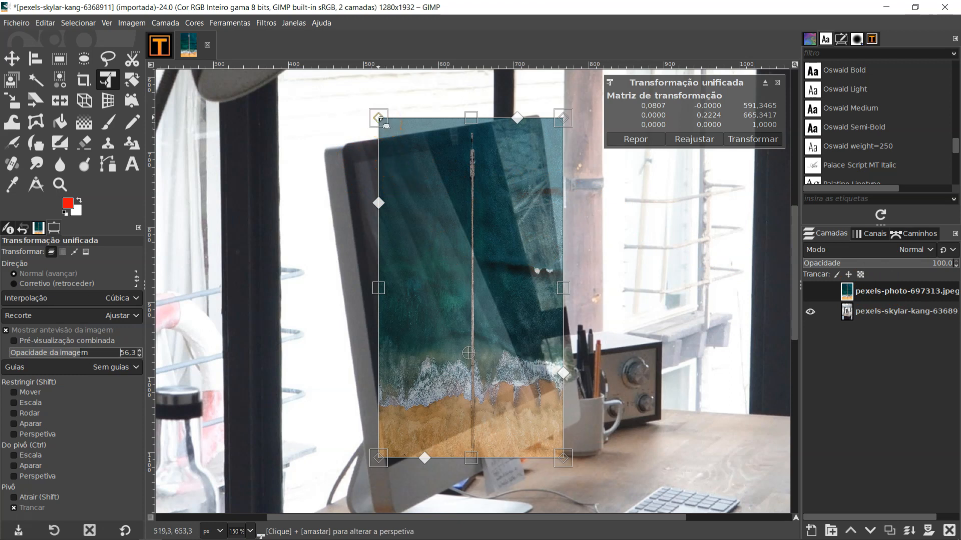
drag(378, 118, 354, 163)
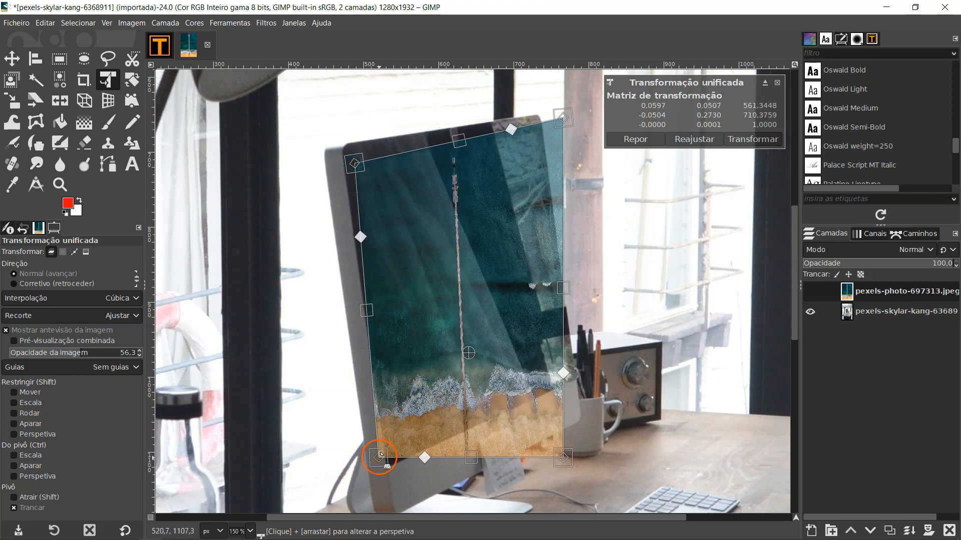
drag(378, 457, 394, 442)
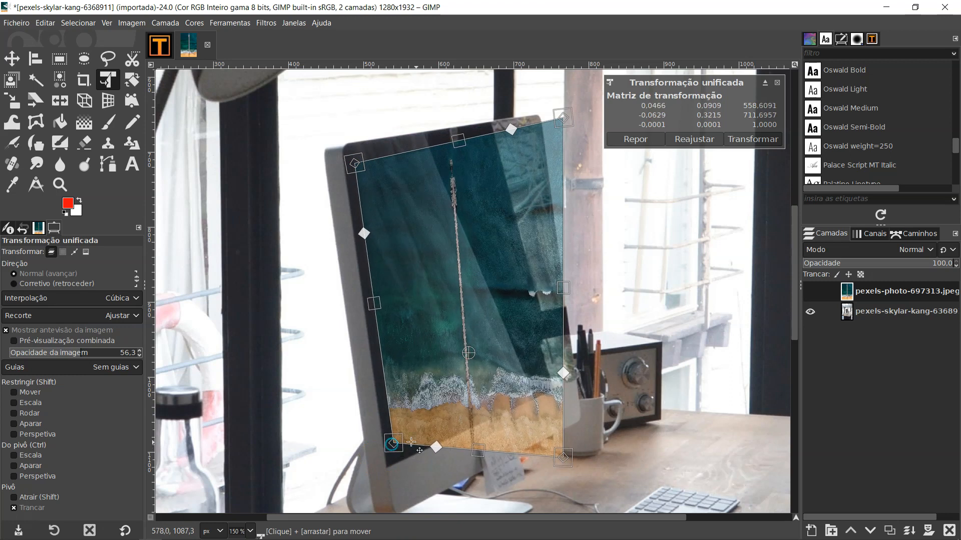
drag(562, 458, 565, 366)
drag(562, 116, 535, 133)
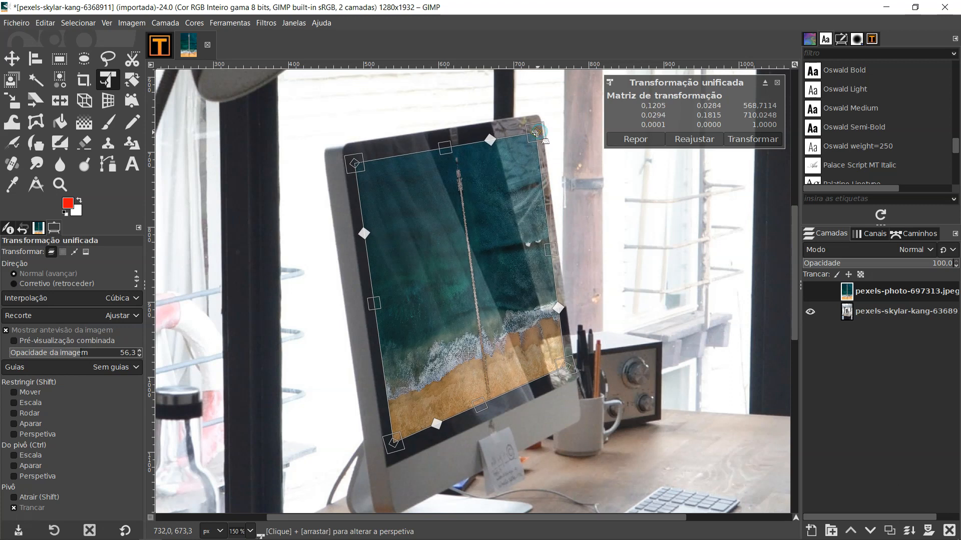
click(744, 145)
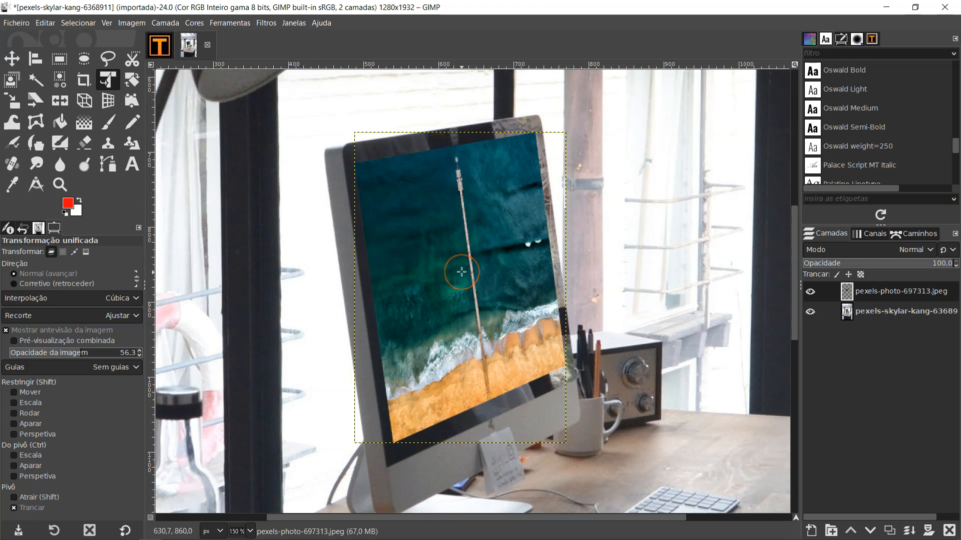
Step: Try the Dissolver, Apagar cor, Apagar and Unir blend modes on the pier photo layer
ctrl+scroll(470, 269, down, 2)
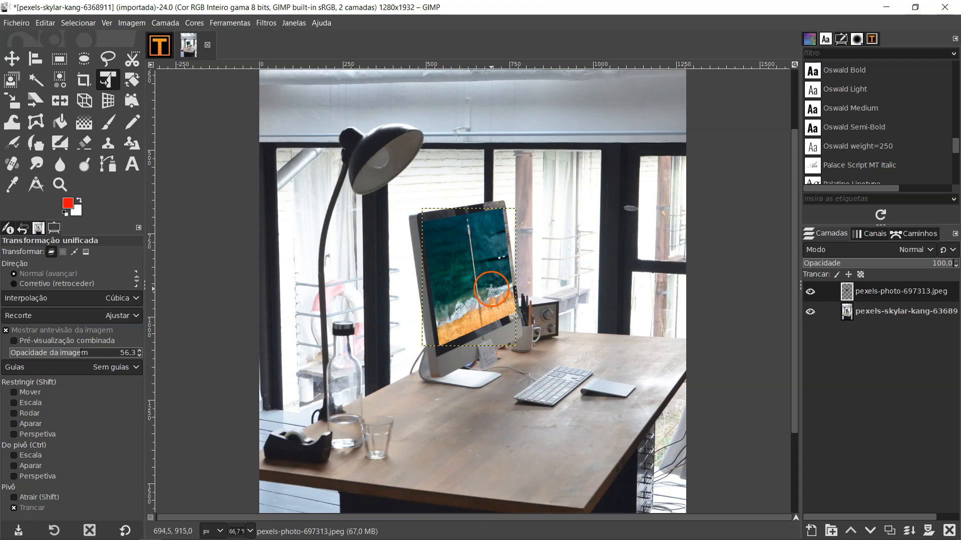
click(885, 252)
click(873, 278)
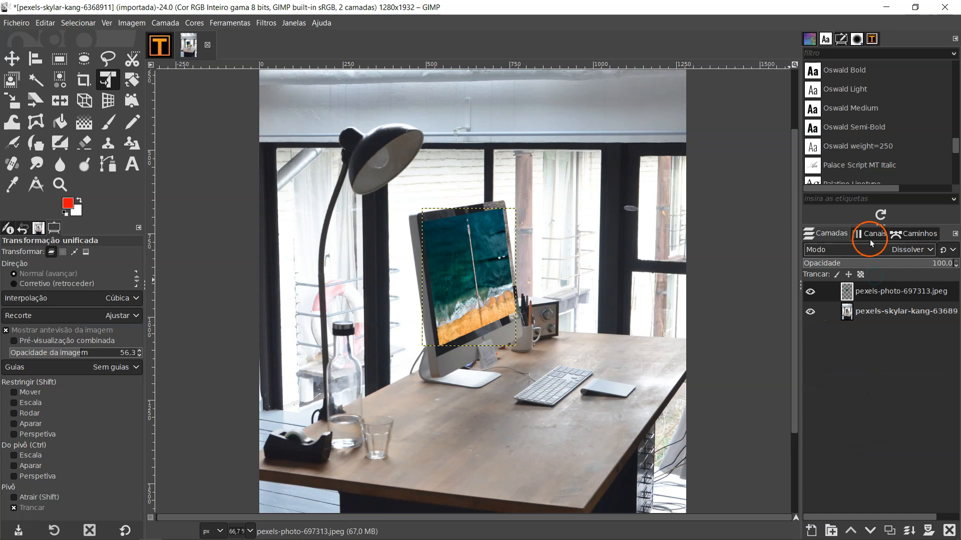
click(871, 248)
click(860, 293)
click(858, 250)
click(851, 307)
click(858, 255)
click(849, 316)
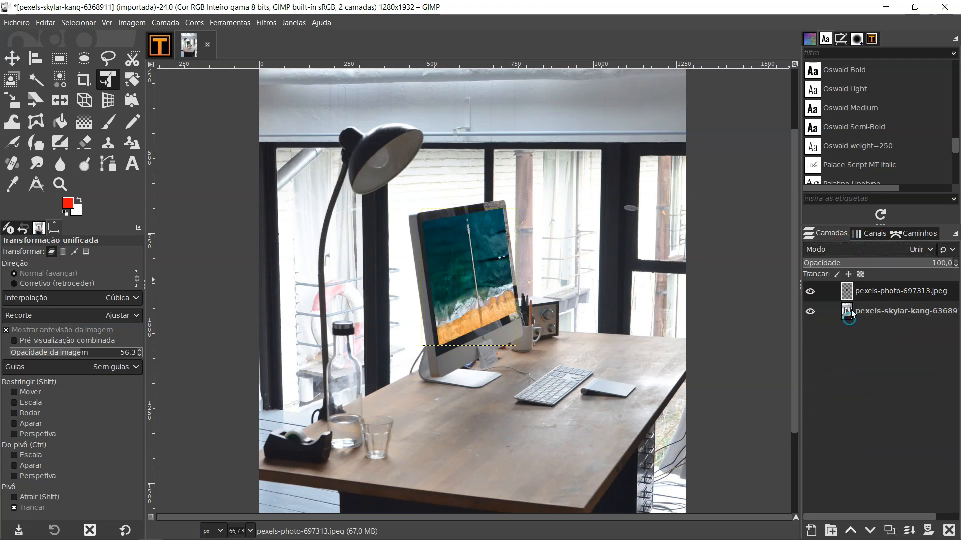
click(864, 255)
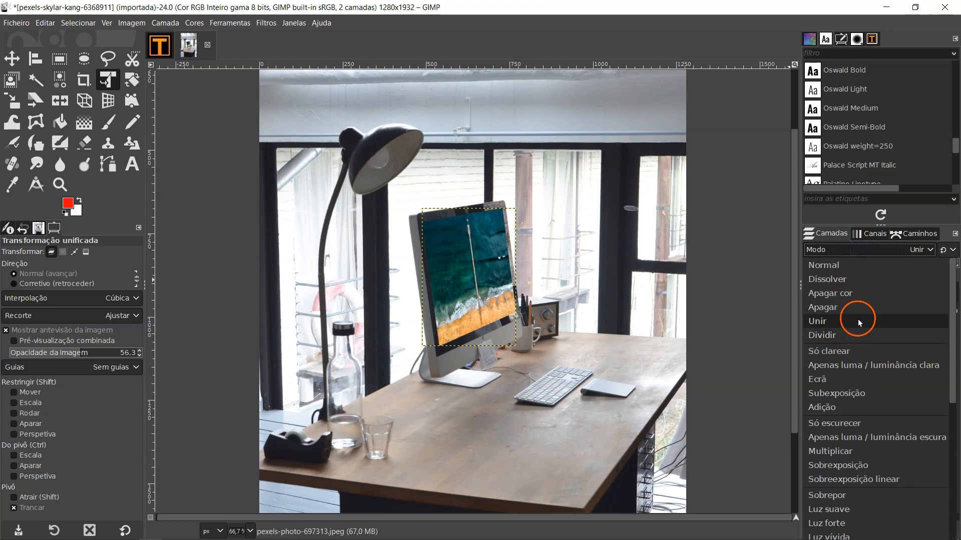
click(861, 250)
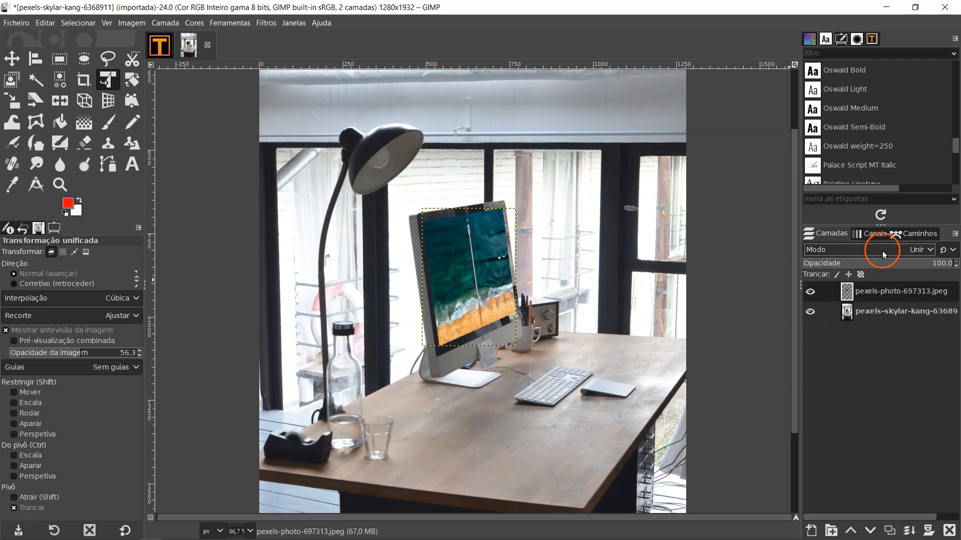
Step: Cycle the pier photo layer's blend mode through the list from Ecrã past Unir grão and Matiz HSV to Luminosidade LCh
scroll(884, 251, down, 4)
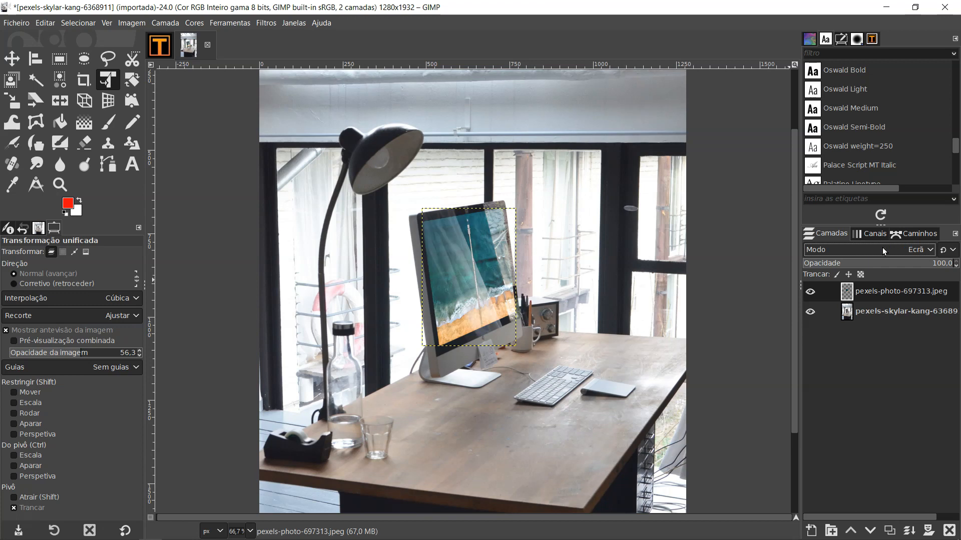
scroll(883, 251, down, 10)
scroll(863, 264, down, 11)
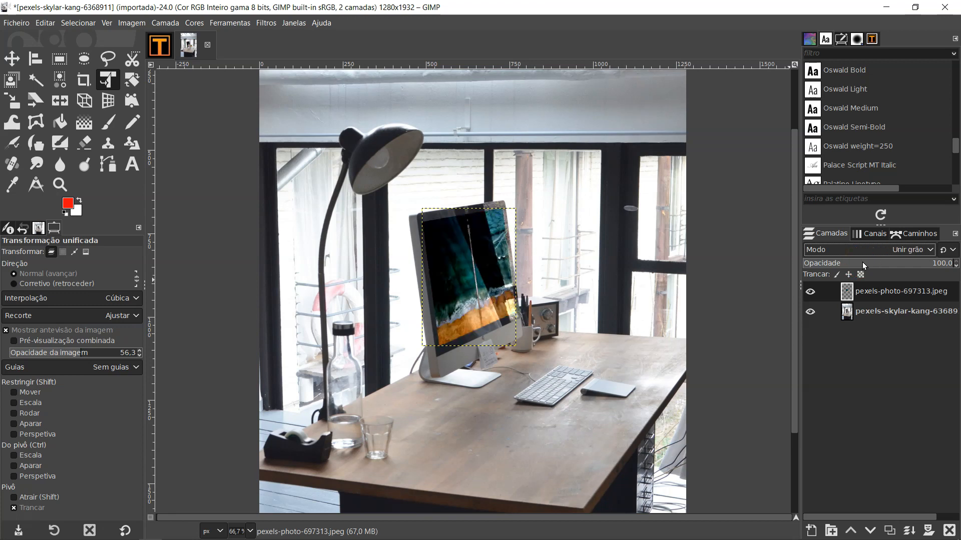
scroll(863, 264, down, 4)
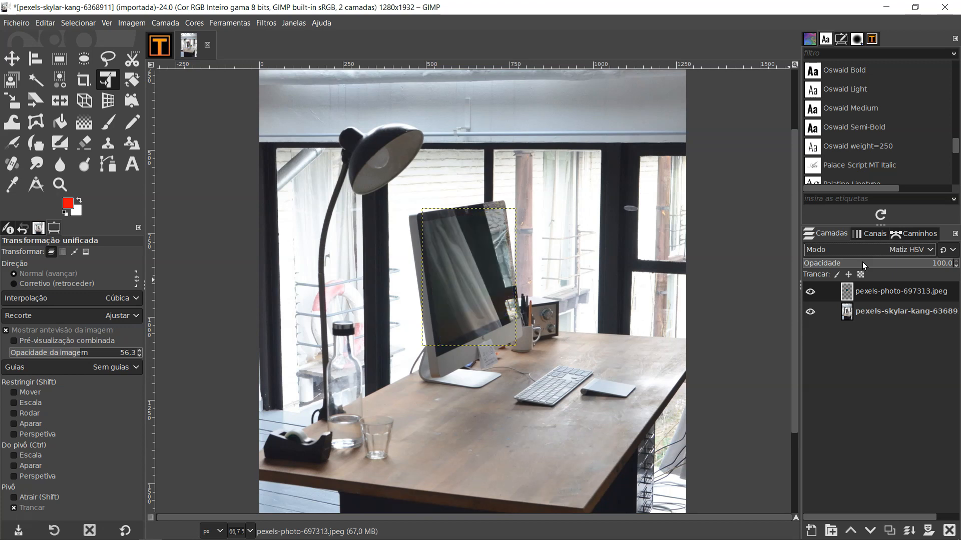
scroll(863, 264, down, 6)
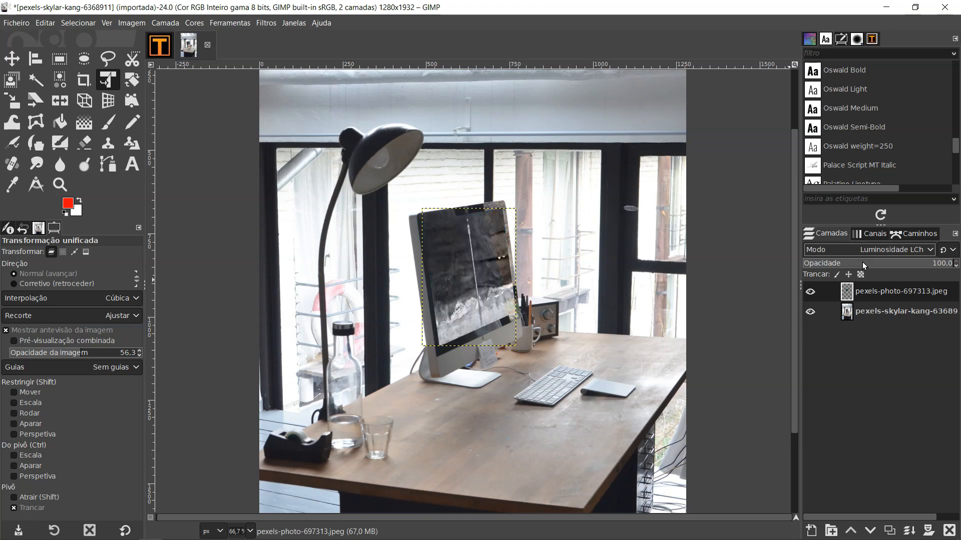
Step: Set the pier photo layer's blend mode to Luz forte and its opacity to 86.0
scroll(862, 262, up, 10)
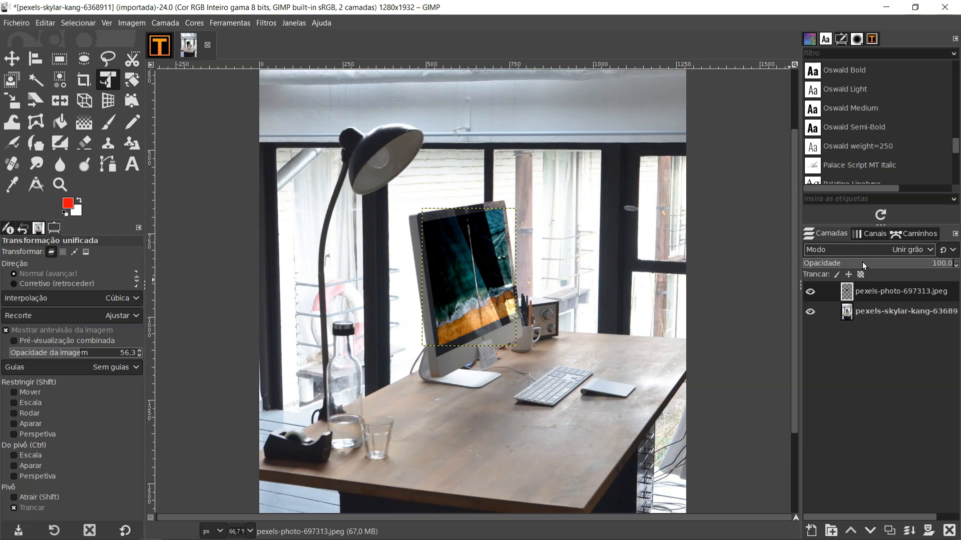
scroll(863, 263, up, 7)
scroll(863, 262, up, 2)
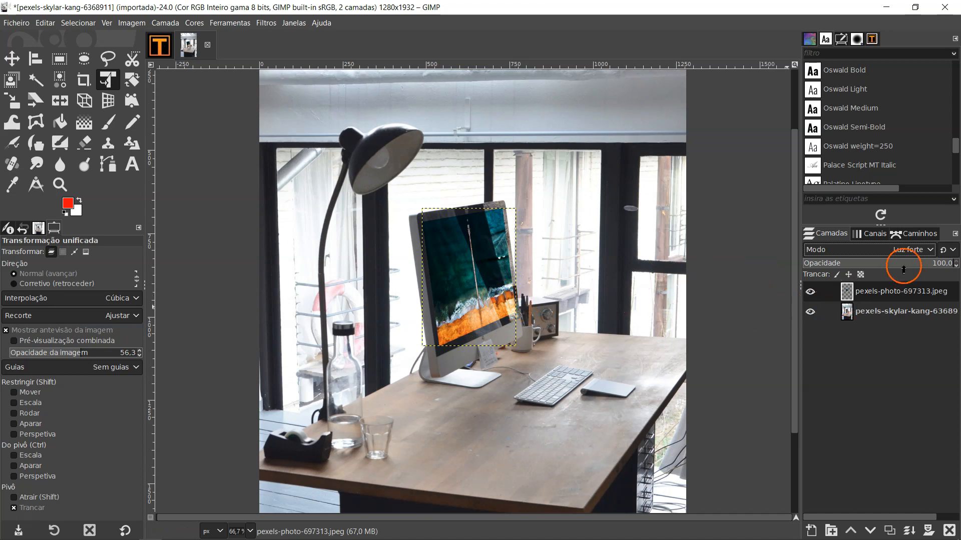
mouse_move(919, 265)
mouse_down()
mouse_move(907, 264)
mouse_move(932, 265)
mouse_up()
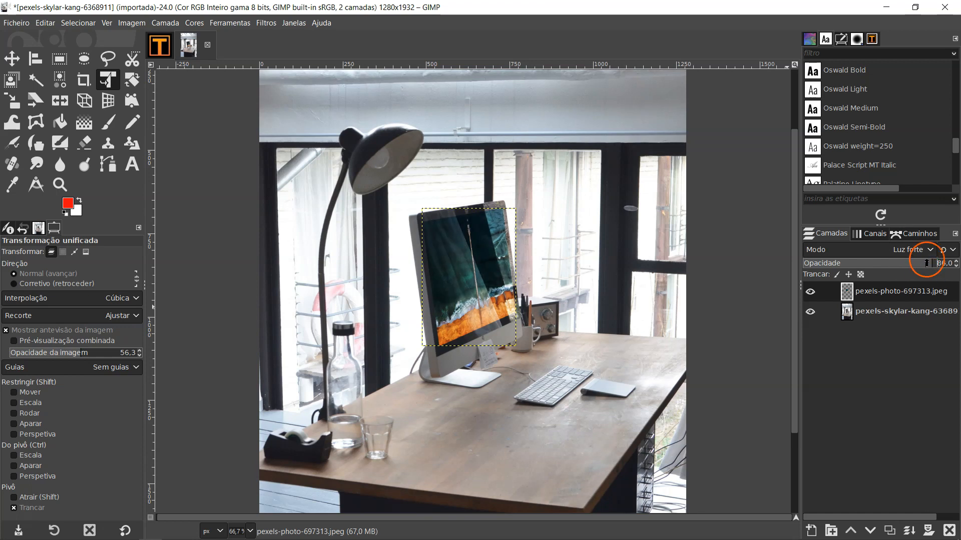
click(806, 312)
scroll(705, 311, down, 1)
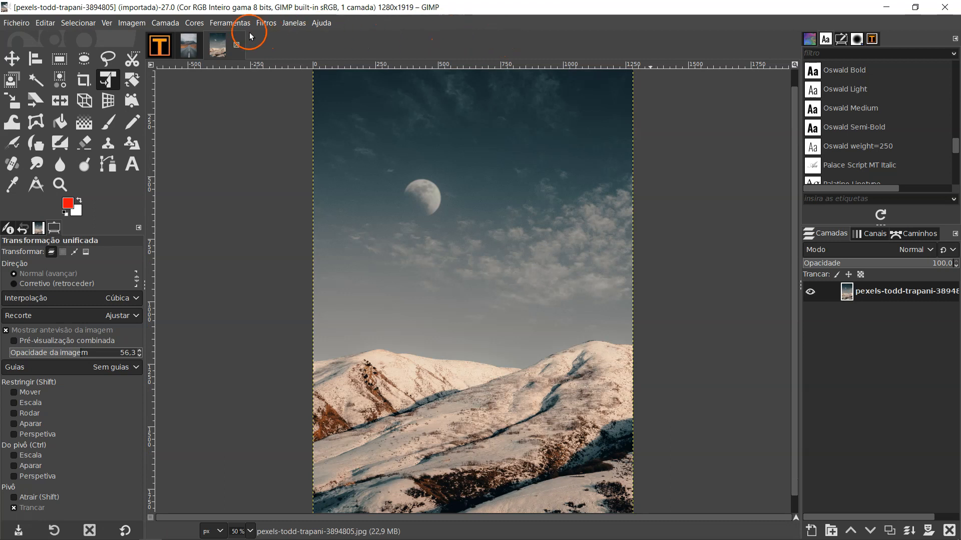
Step: Compare the open road photo and the moon-and-mountains photo by switching between the two images
click(192, 44)
click(230, 45)
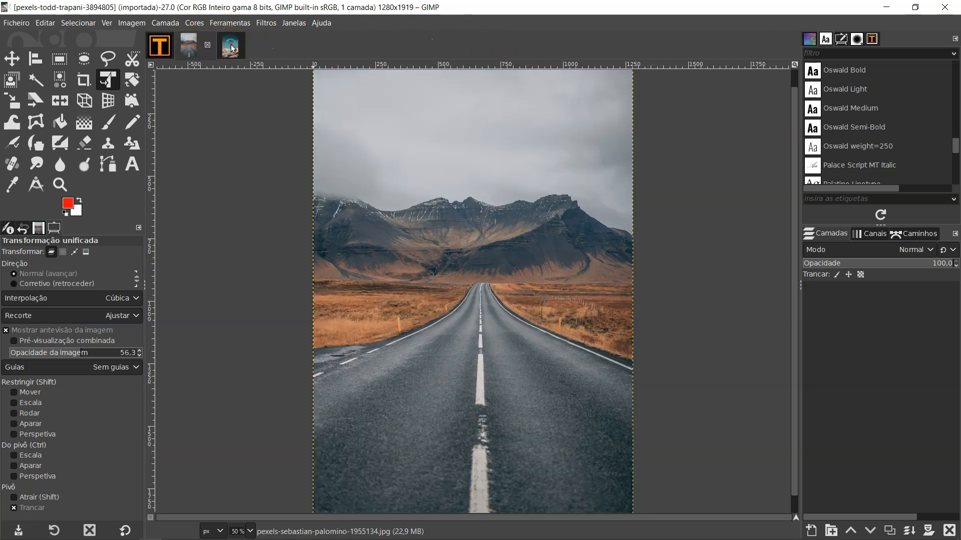
click(189, 45)
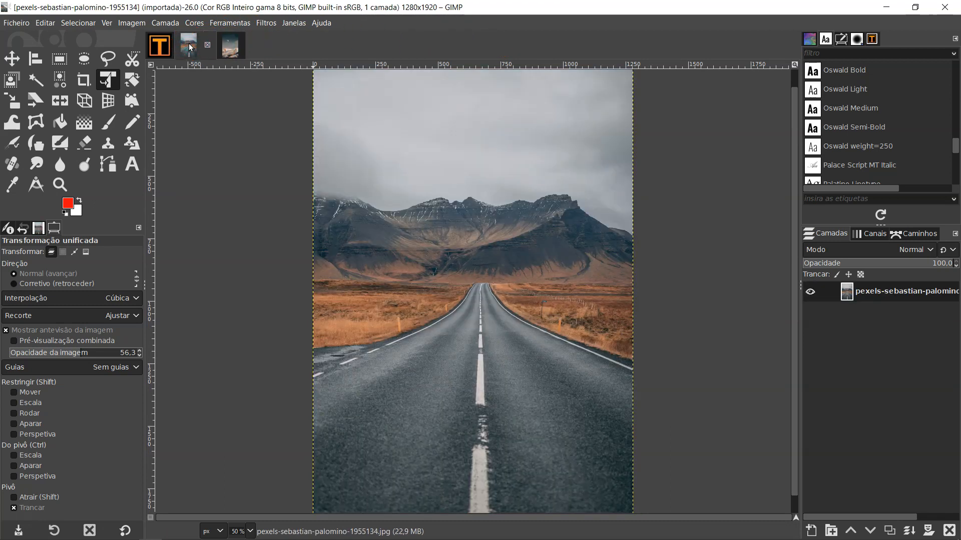
click(228, 47)
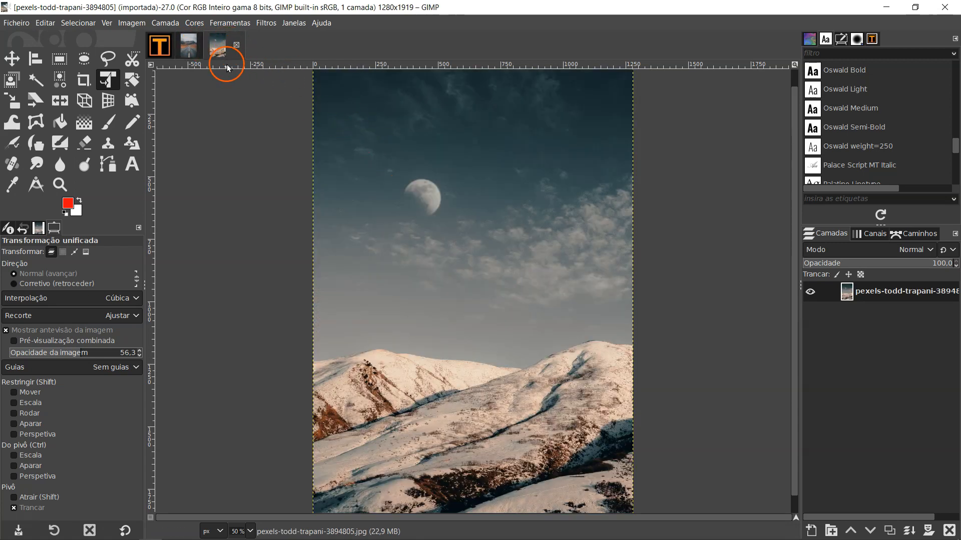
click(190, 46)
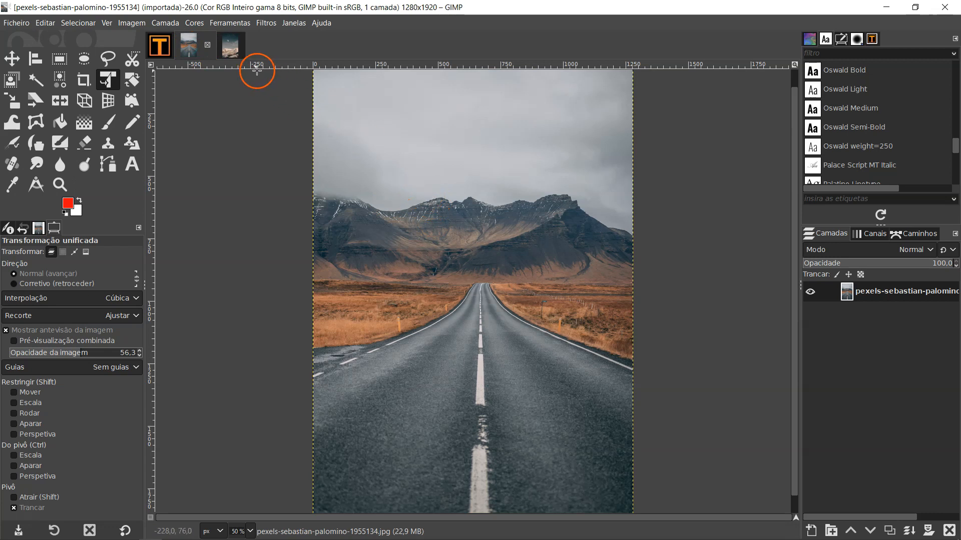
click(238, 50)
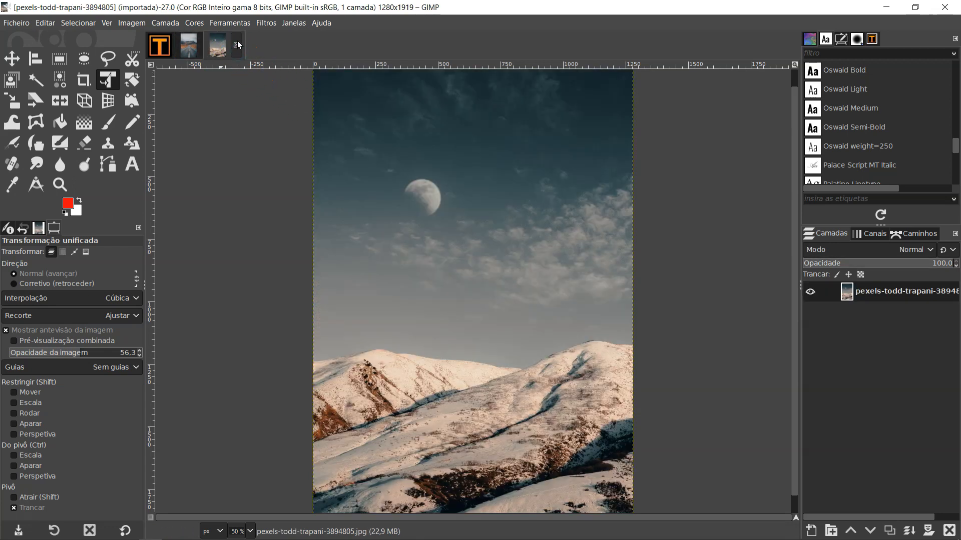
Step: Close the moon-and-mountains image and switch to the GIMP imgs folder in File Explorer, placing its window beside the road photo
click(237, 43)
key(alt+Tab)
drag(735, 61, 795, 36)
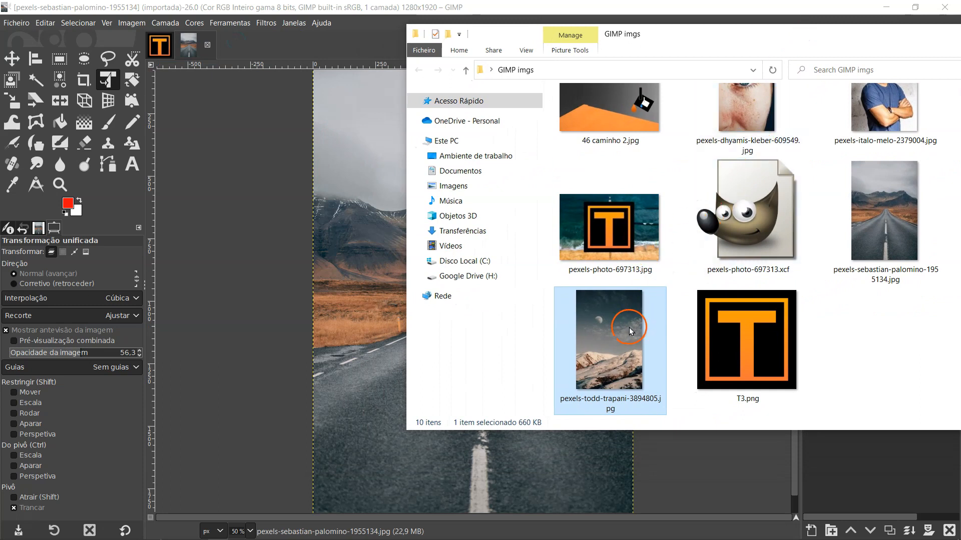
Step: Add the moon-and-mountains photo pexels-todd-trapani-3894805.jpg as a new layer above the road photo and choose the Move tool
drag(628, 328, 365, 242)
key(m)
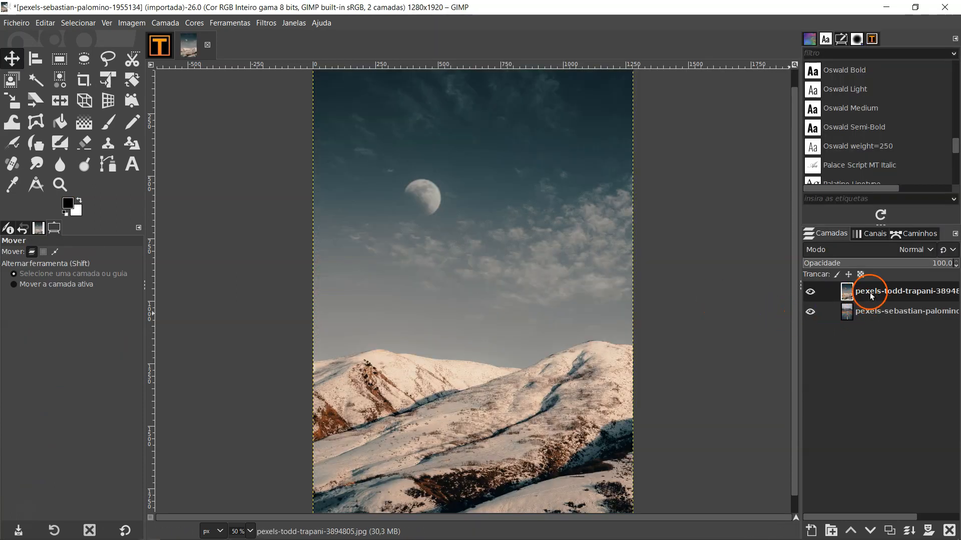
key(minus)
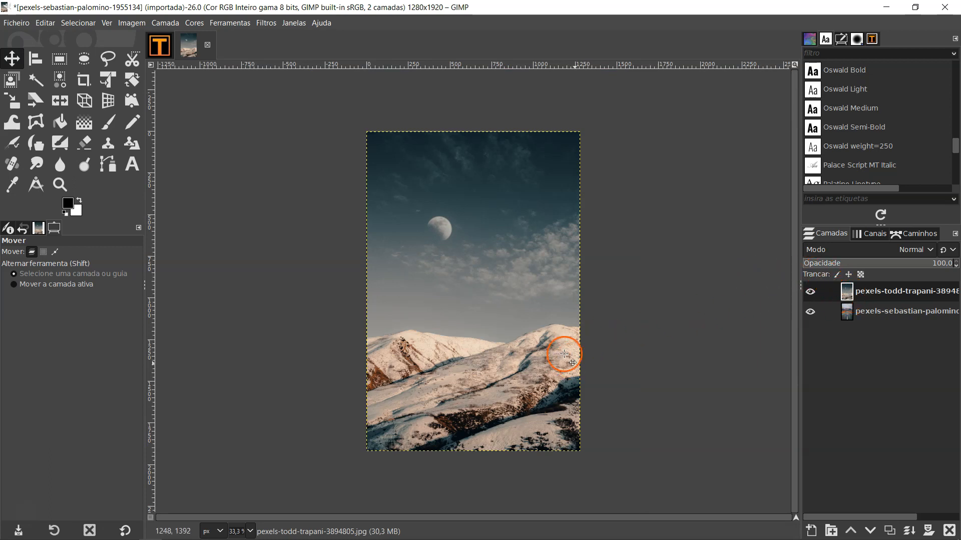
Step: Set the moon-and-mountains layer's opacity to 51.5 and move the layer straight up by about 480 px
click(845, 311)
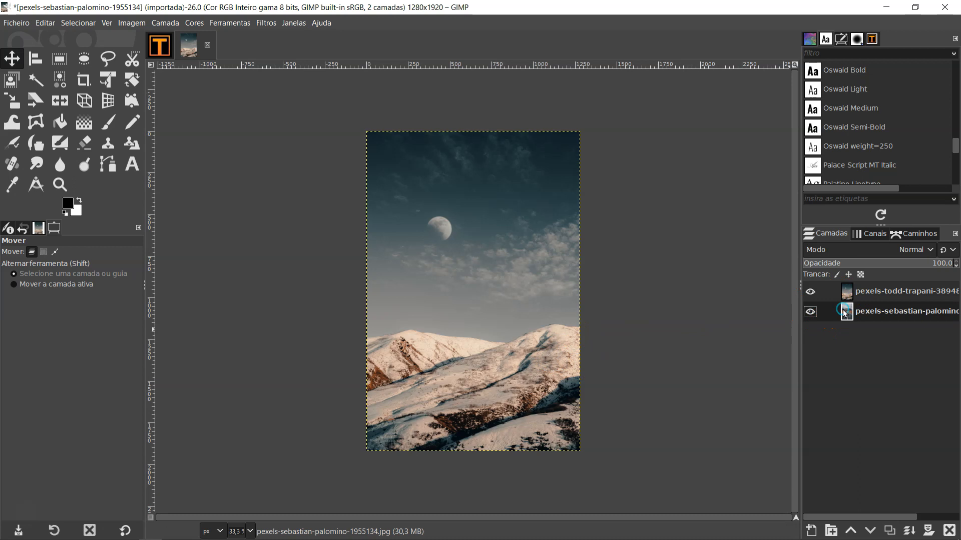
click(847, 296)
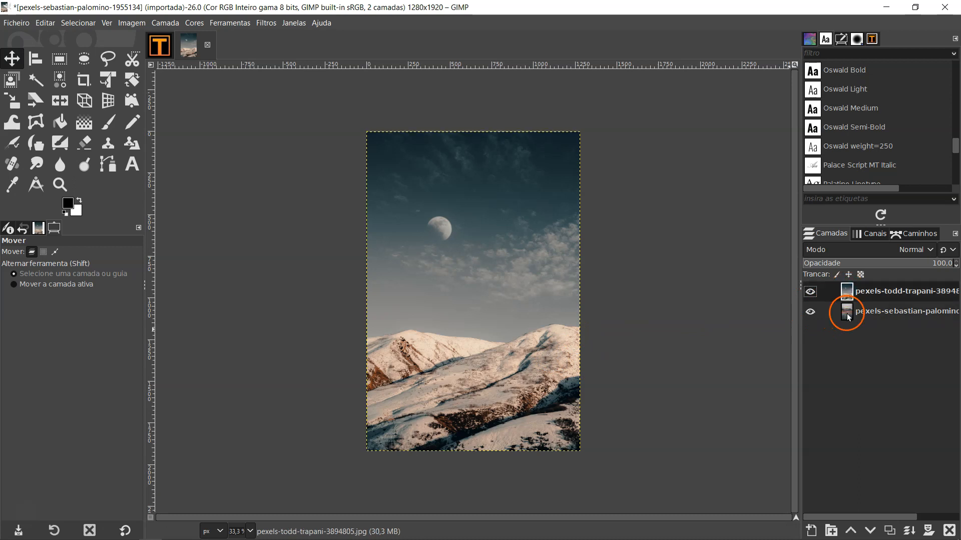
drag(851, 314, 858, 295)
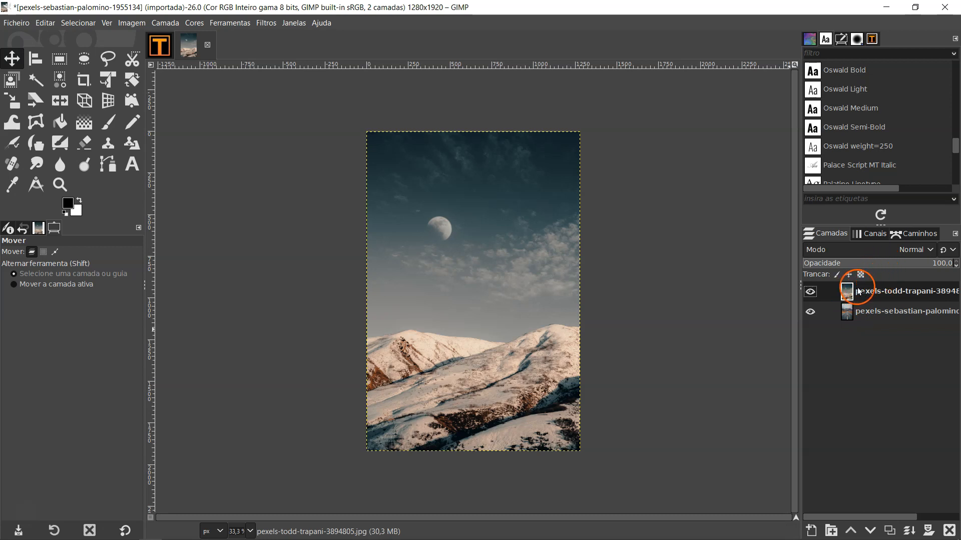
click(880, 265)
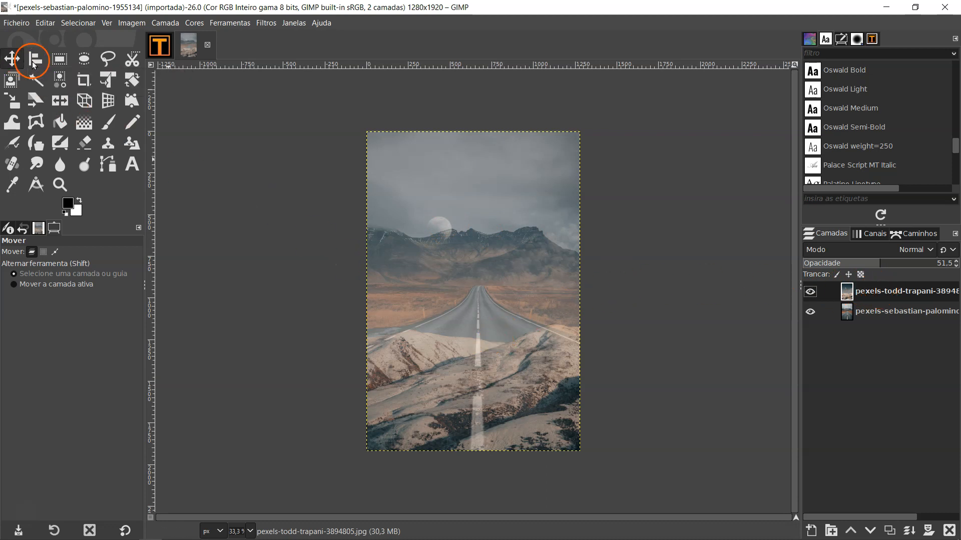
drag(489, 374, 491, 294)
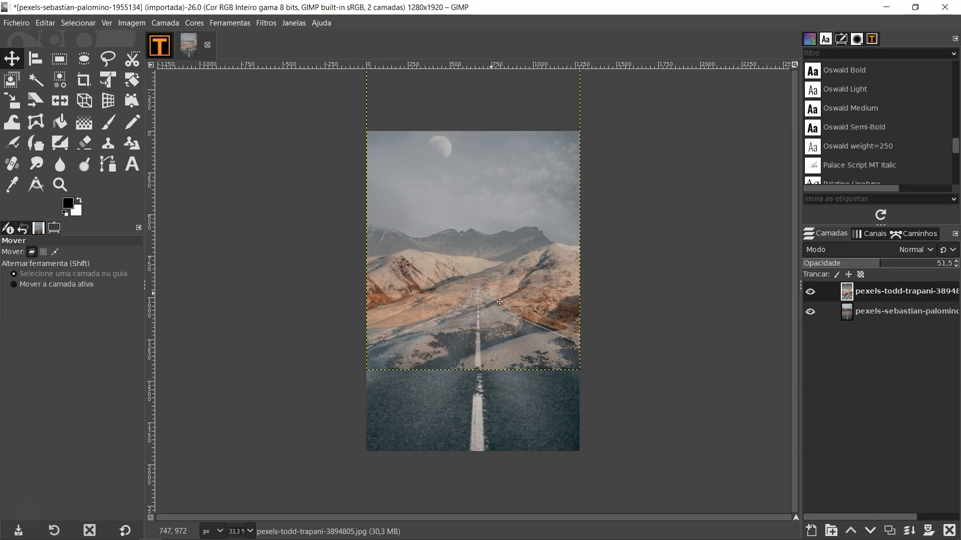
Step: Move the road photo layer straight down by about 160 px so the road sits lower in the canvas
click(848, 313)
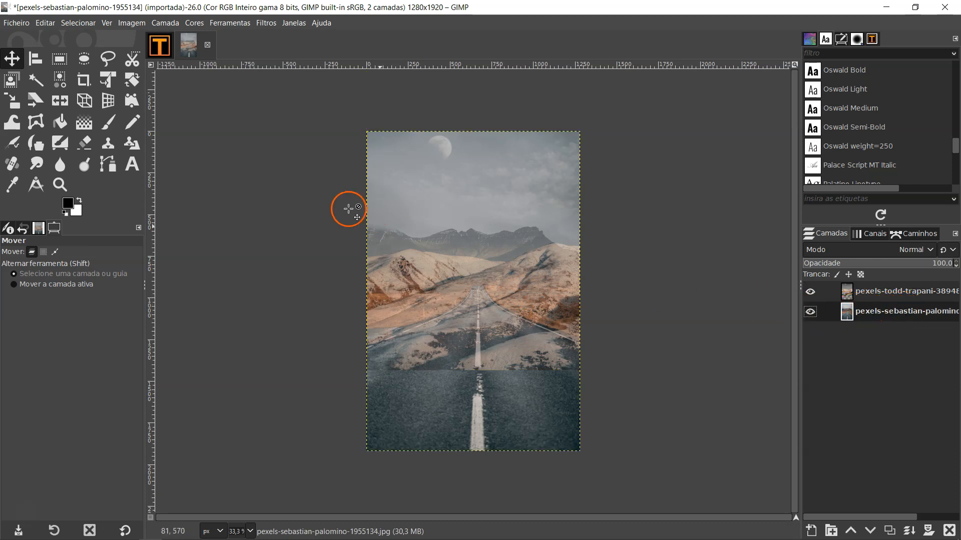
click(18, 61)
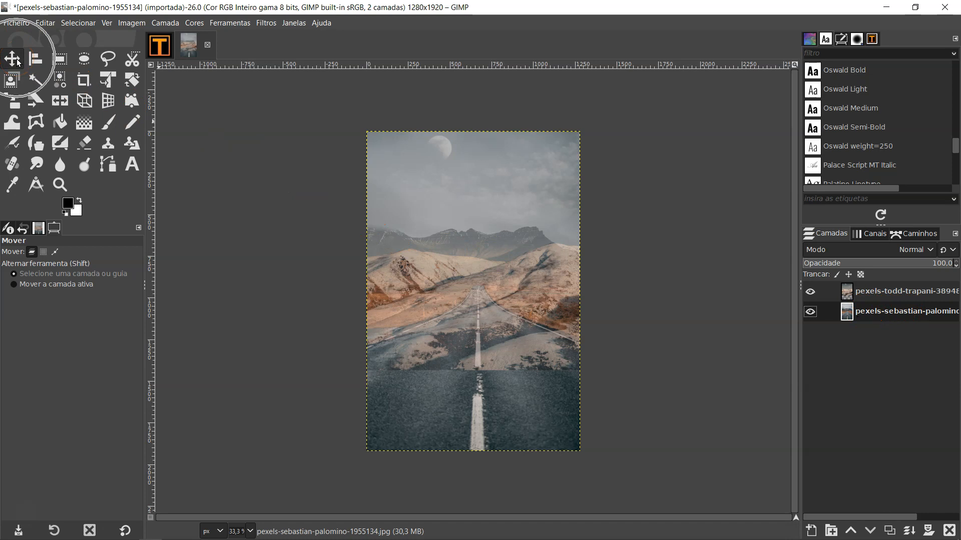
click(31, 255)
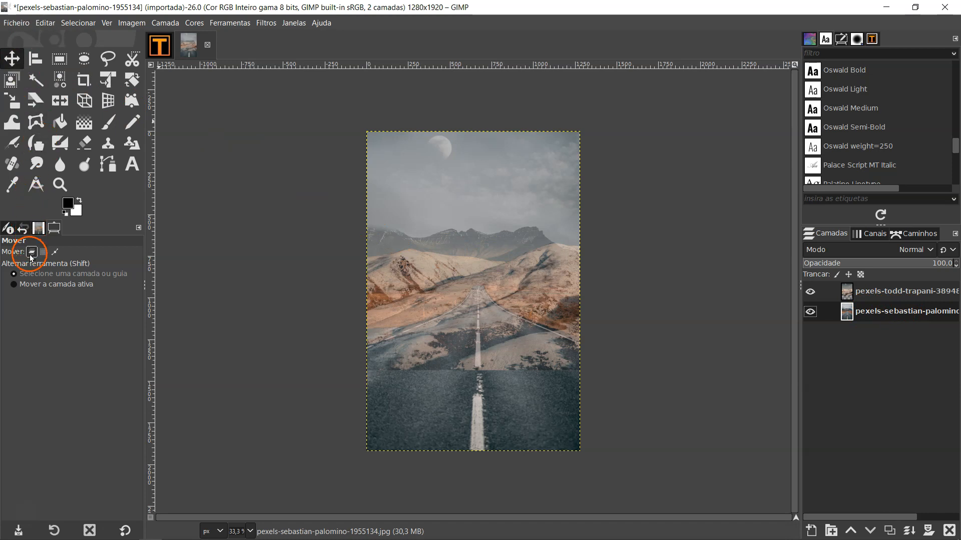
key(ctrl)
key(ctrl)
key(ctrl)
key(ctrl)
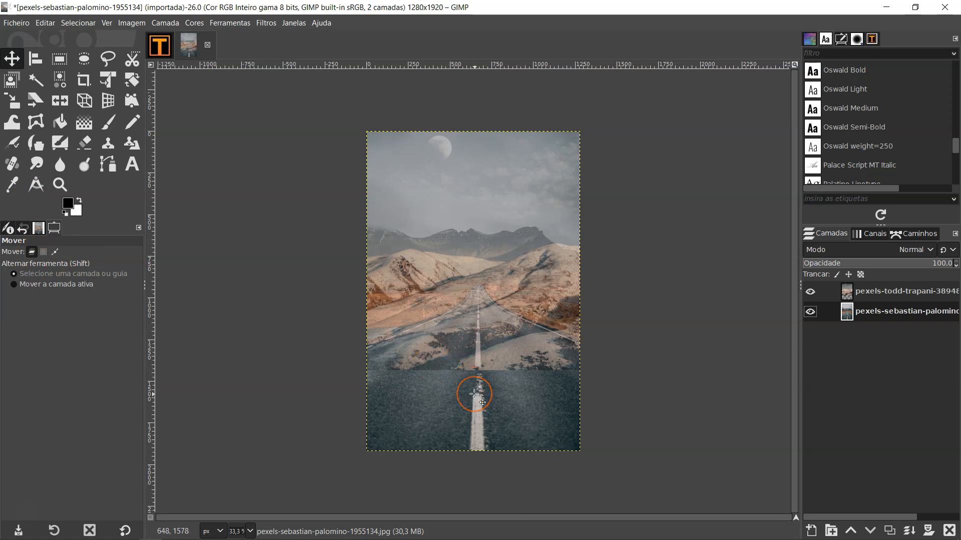
drag(474, 394, 476, 423)
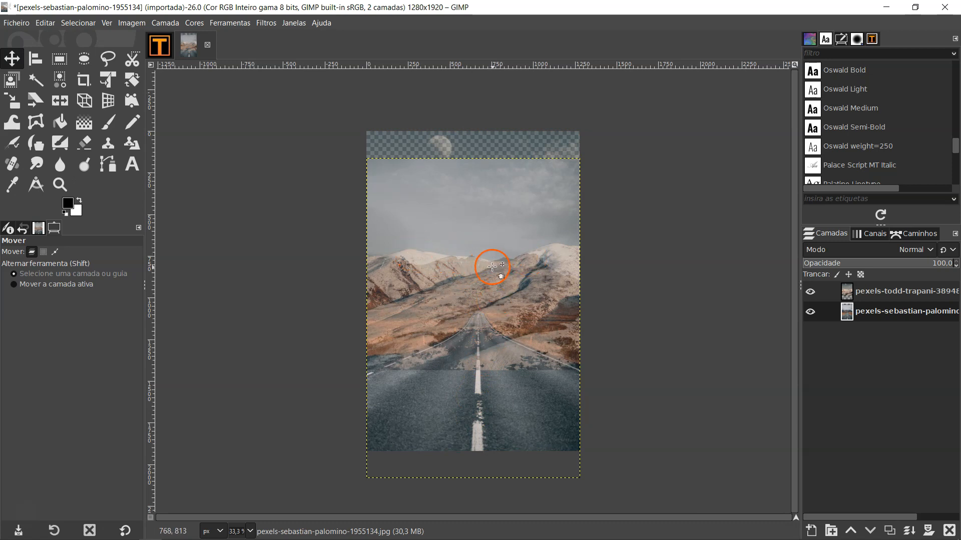
Step: Set the moon-and-mountains layer's opacity to 100 and add a layer mask initialised to Branco (opacidade total)
click(859, 296)
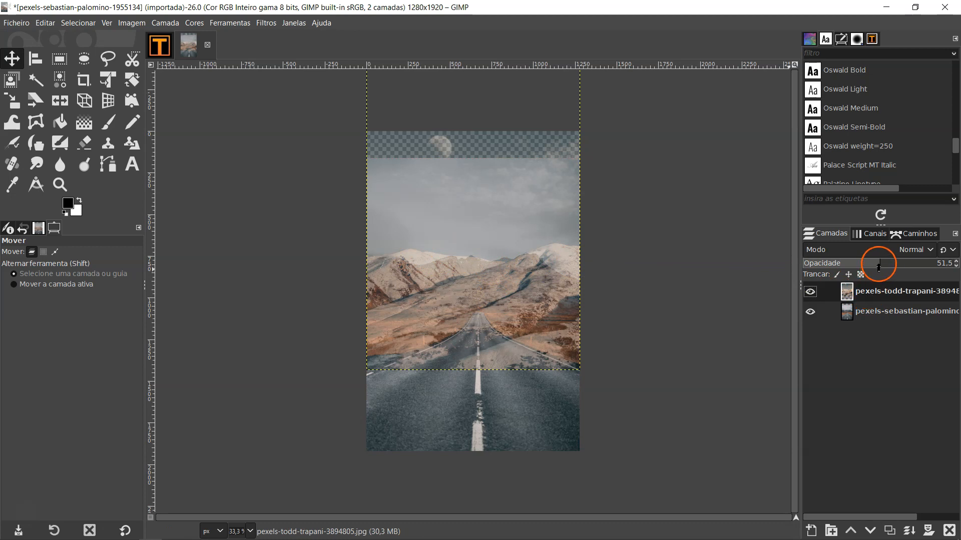
drag(927, 264, 953, 264)
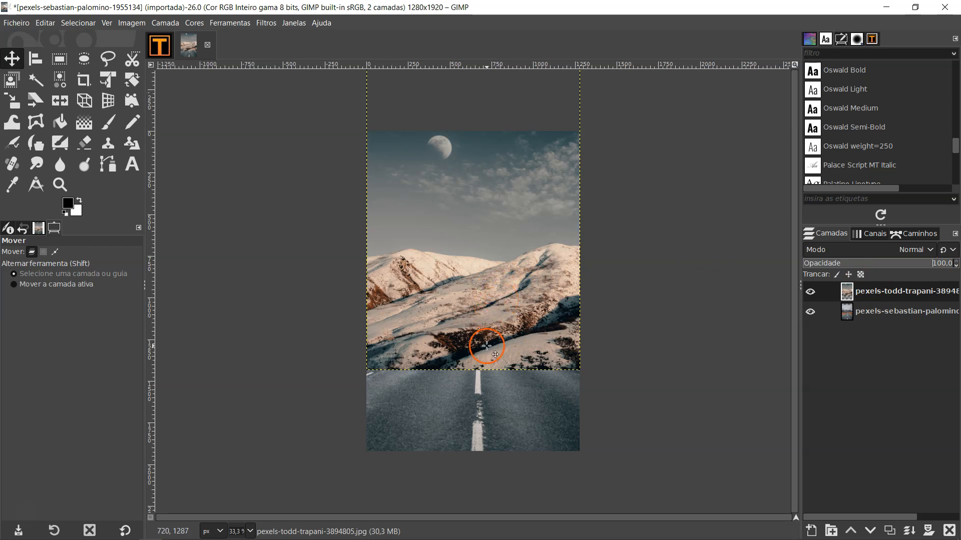
click(871, 294)
right_click(879, 294)
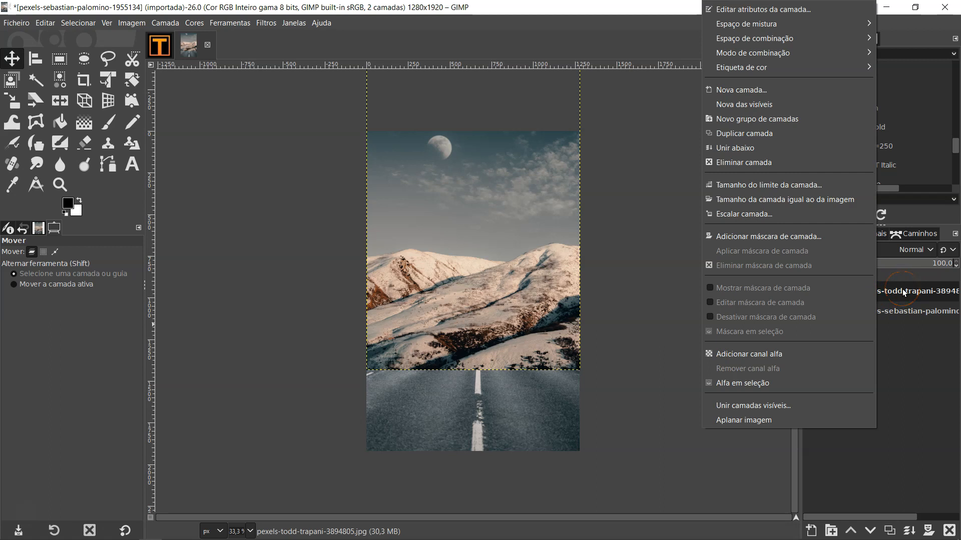
click(788, 244)
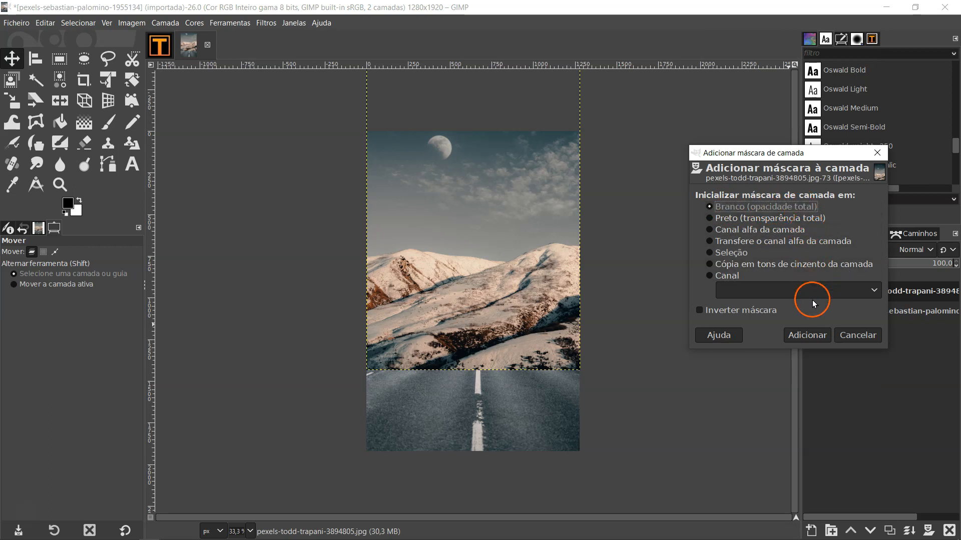
click(805, 335)
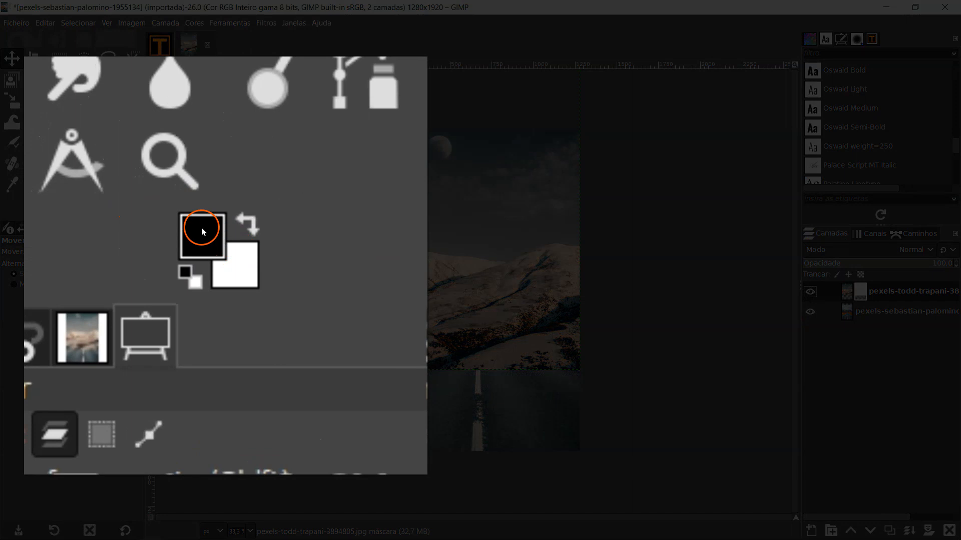
Step: Change the foreground colour to red d70000 and reset the colours to the default black and white
click(191, 283)
click(68, 204)
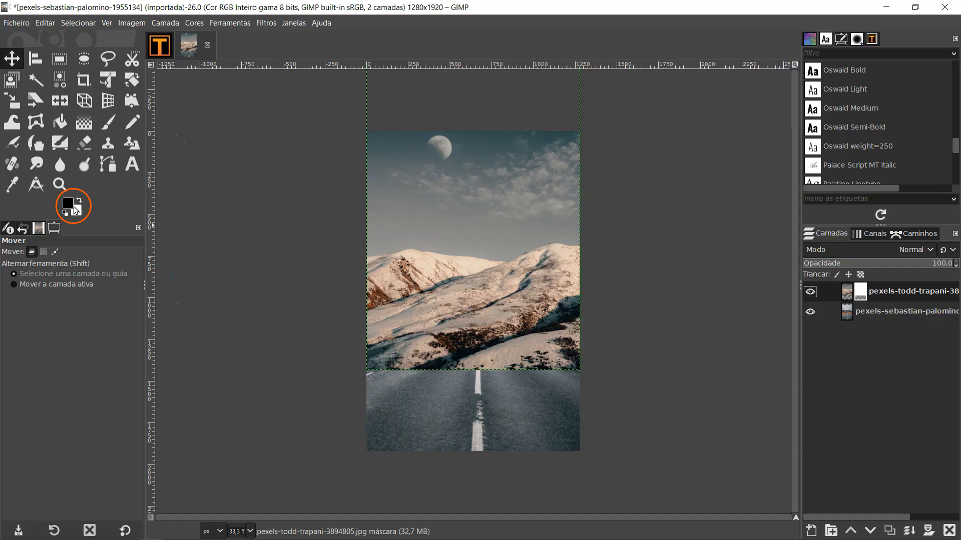
click(230, 355)
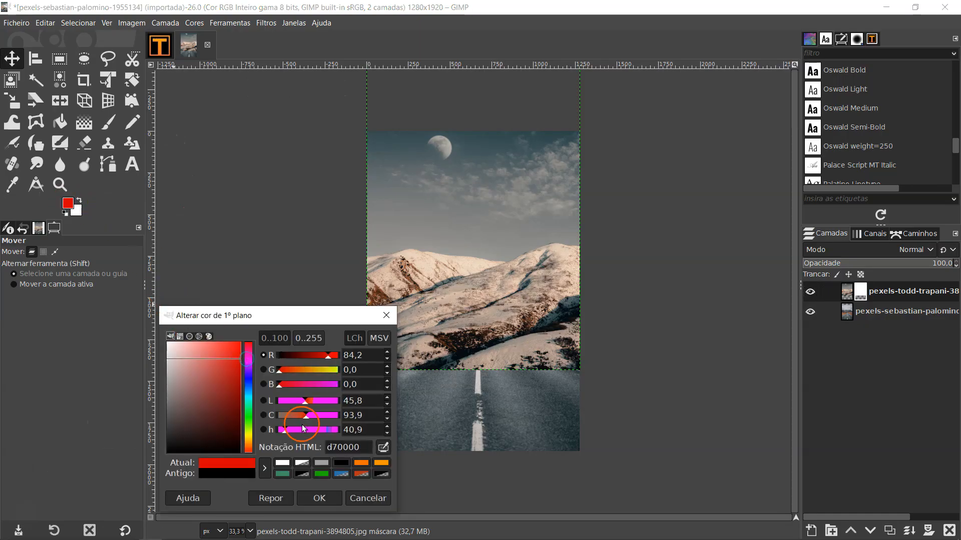
click(319, 498)
key(ctrl)
key(ctrl)
click(65, 213)
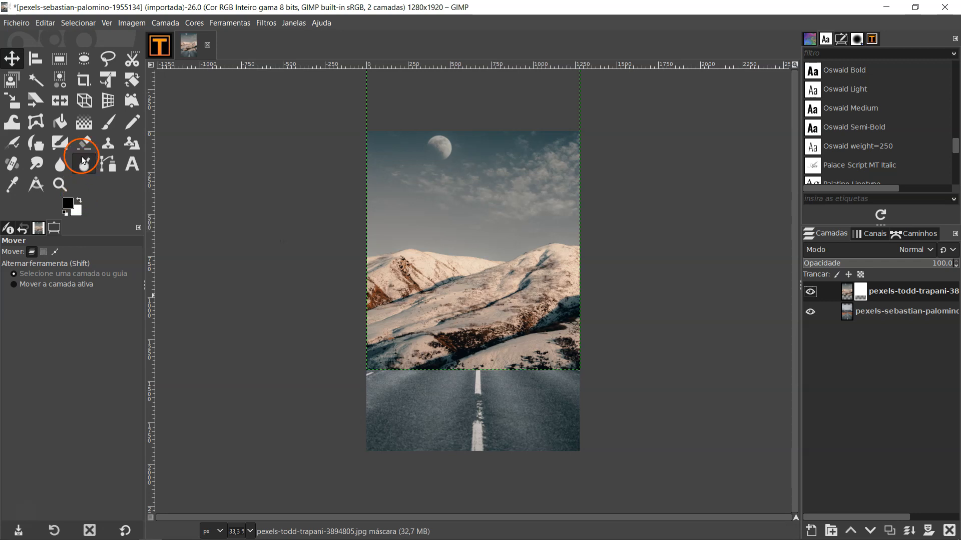
Step: Draw a vertical linear black-to-white gradient on the layer mask, about 264 px long, from the road's vanishing point up into the mountains
click(88, 126)
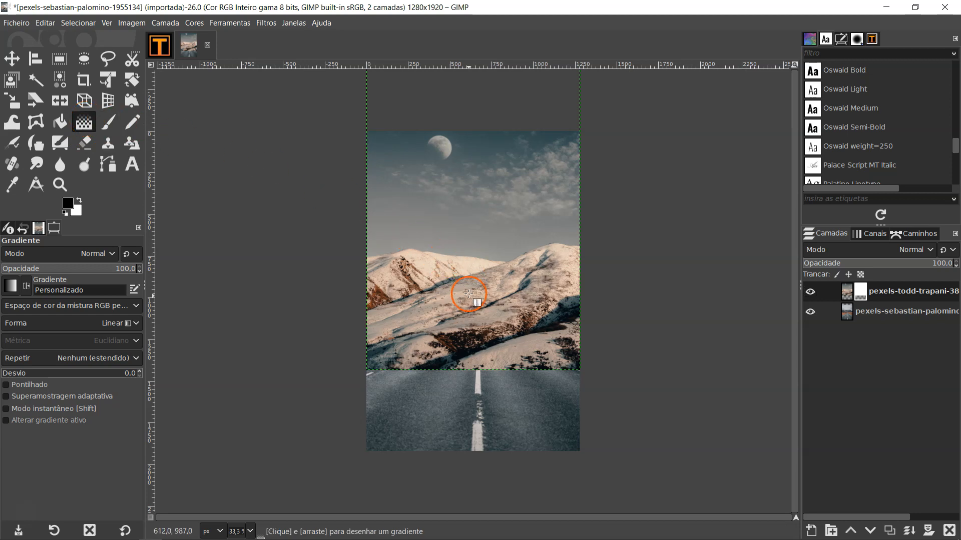
drag(478, 366, 478, 259)
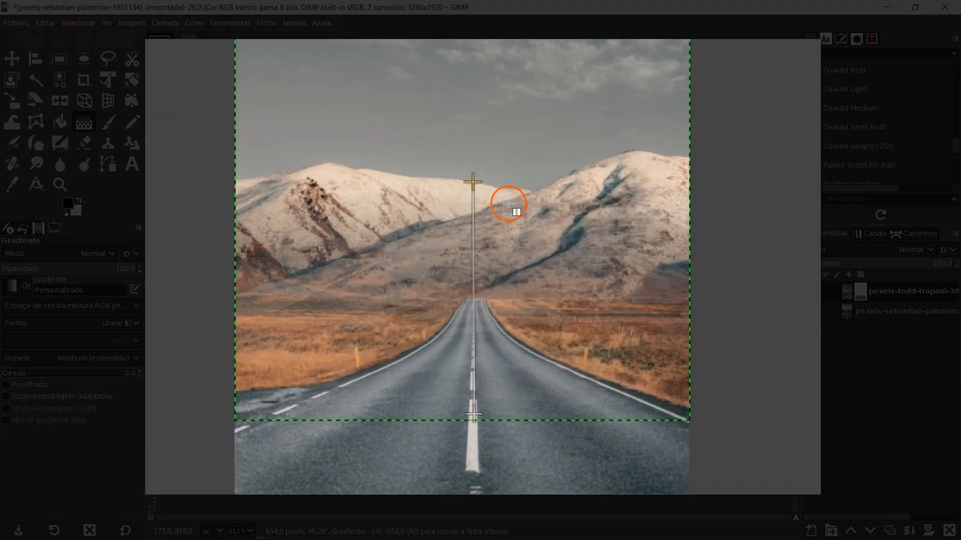
drag(473, 415, 473, 346)
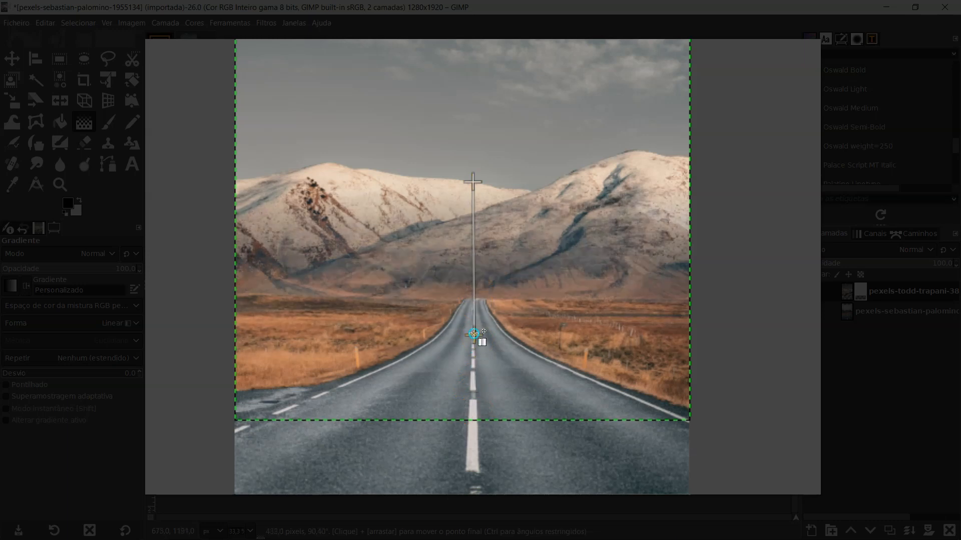
drag(473, 324, 470, 199)
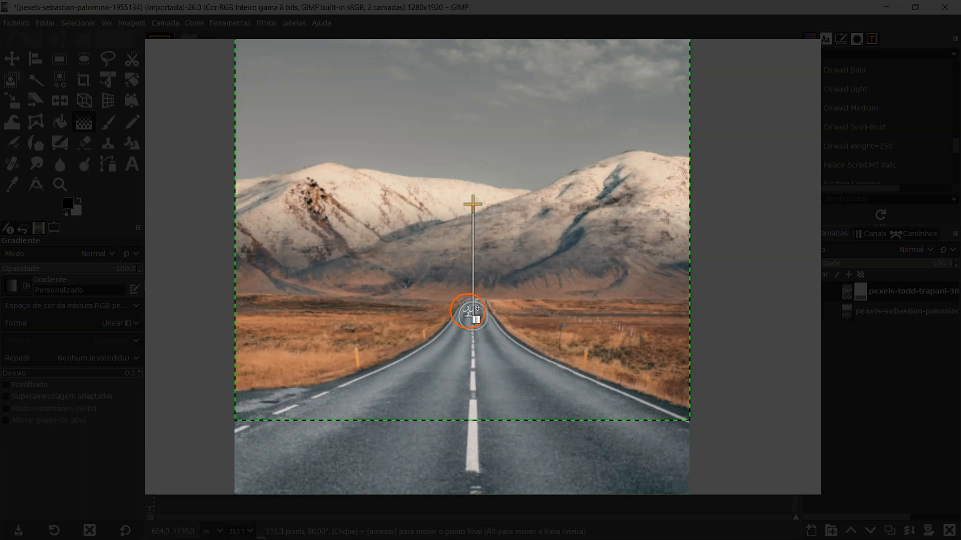
drag(475, 299, 475, 298)
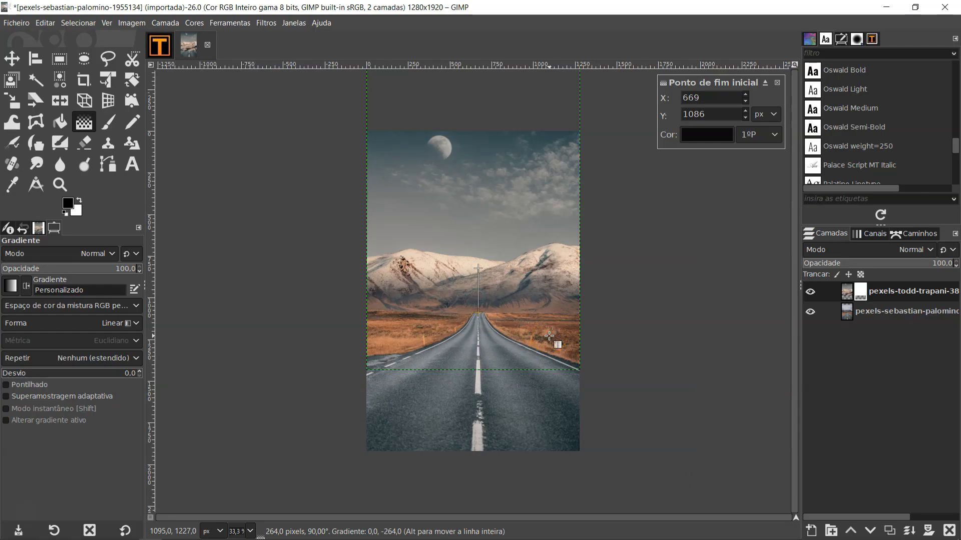
key(Return)
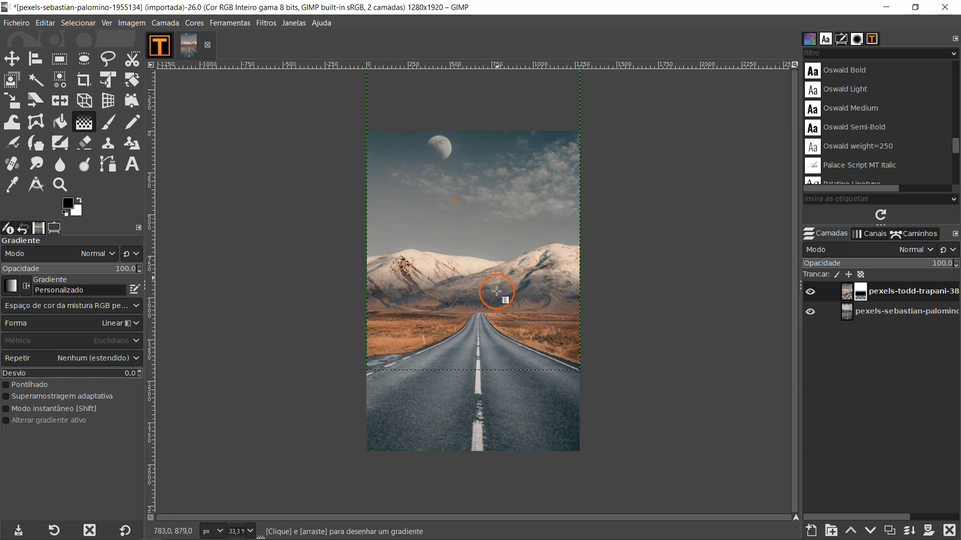
Step: Compare the two layers of the composite by toggling the visibility of the masked moon layer and the road layer
click(879, 311)
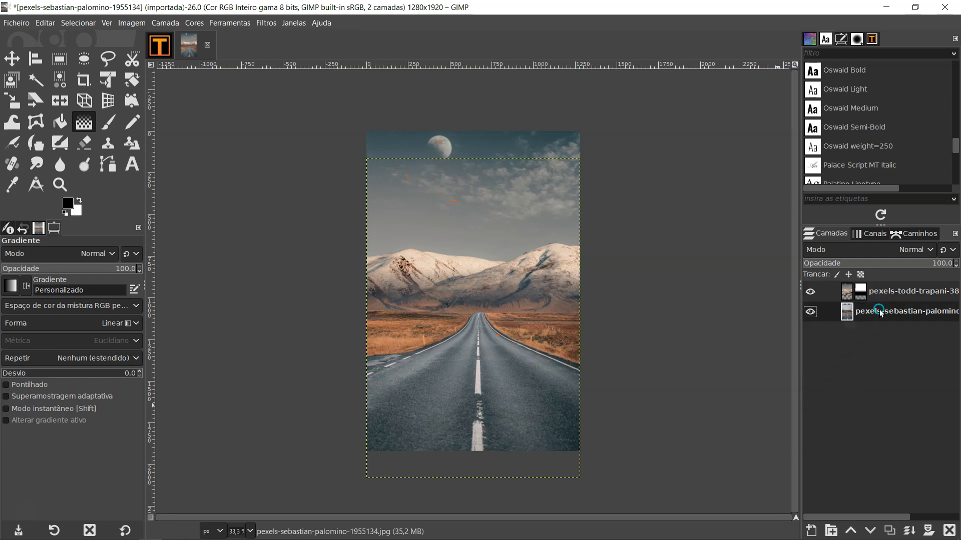
click(810, 292)
click(810, 292)
click(810, 311)
click(810, 311)
click(845, 297)
click(868, 293)
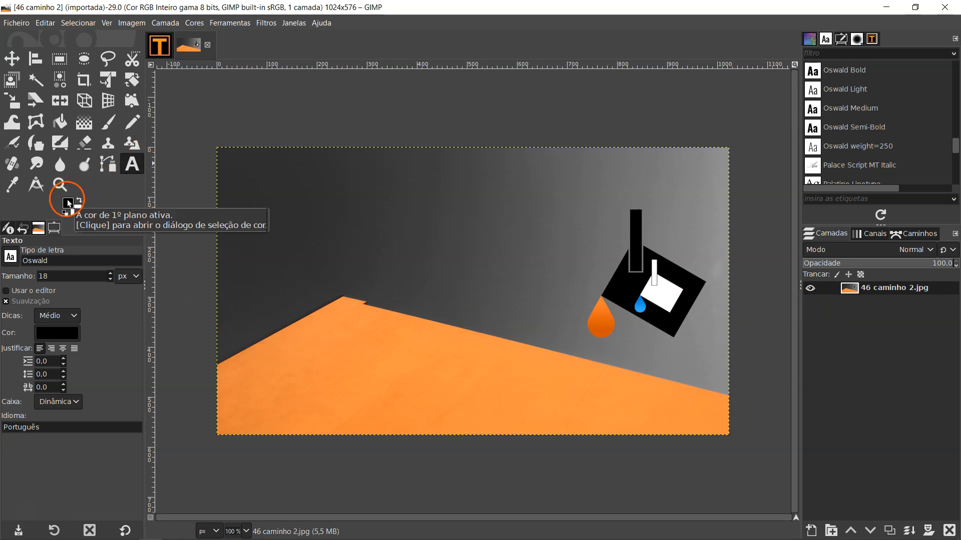
Step: Add the text "tutor.hugof.pt" in Oswald on the orange area of the 46 caminho 2 image and set its size to 52 px
click(271, 376)
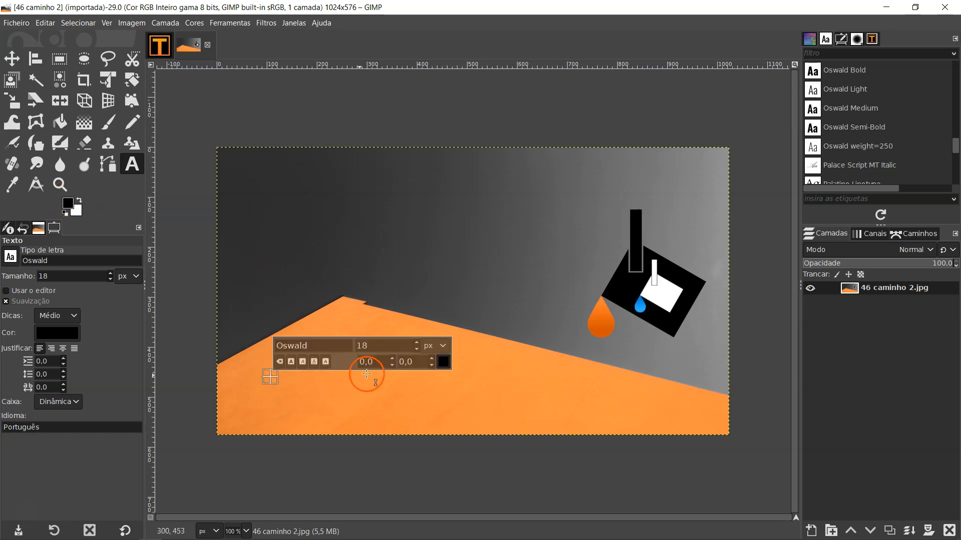
text(tutor.hugof.pt)
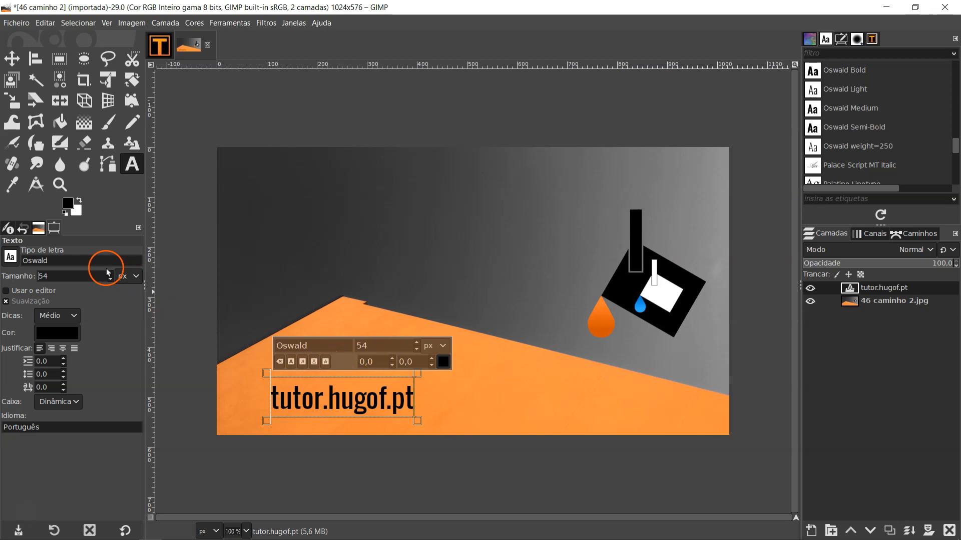
click(314, 400)
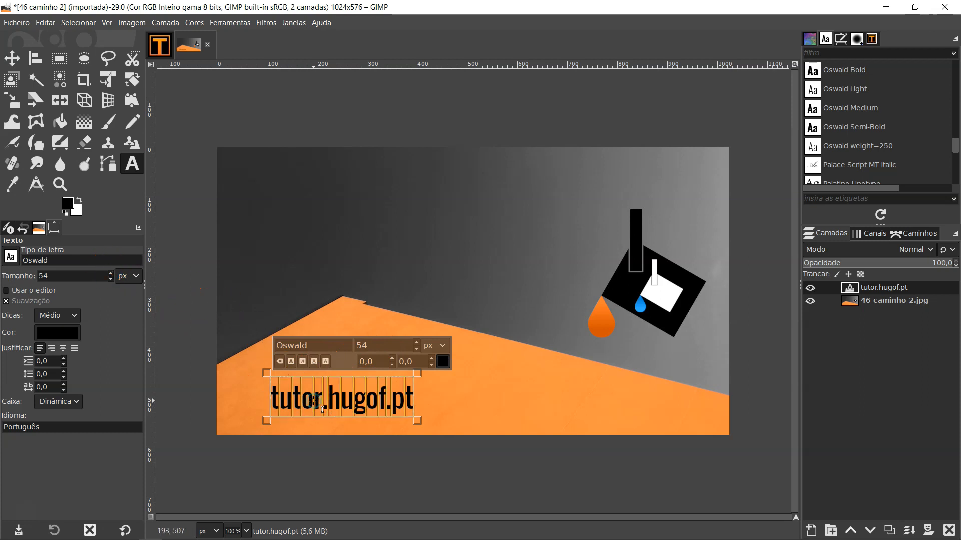
click(417, 350)
scroll(417, 345, up, 8)
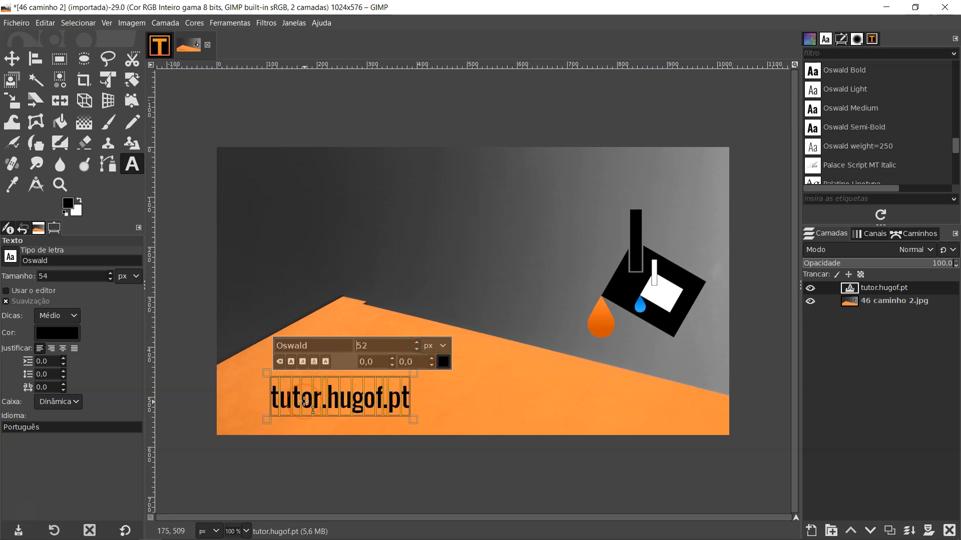
Step: Select the single word "tutor" and extend the selection to the whole line of text
double_click(304, 400)
click(304, 401)
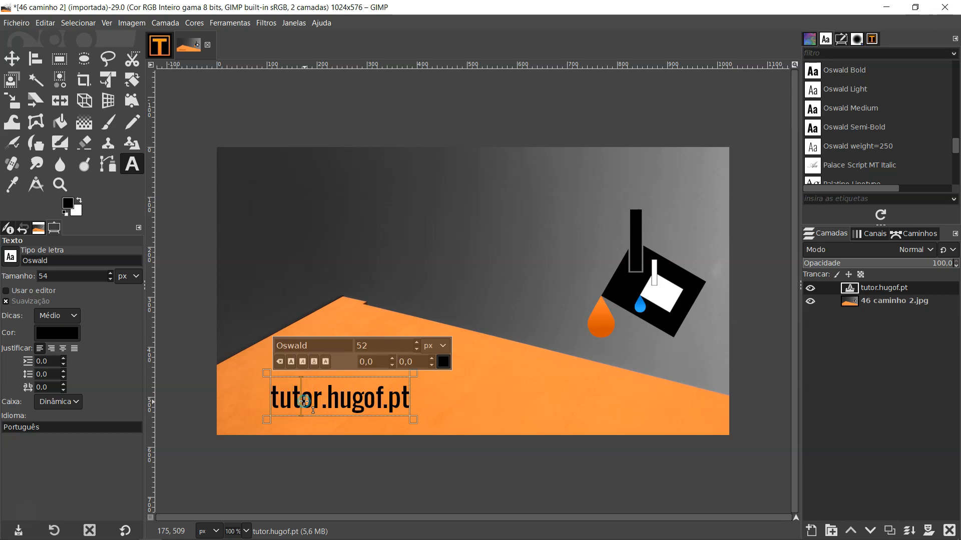
double_click(294, 404)
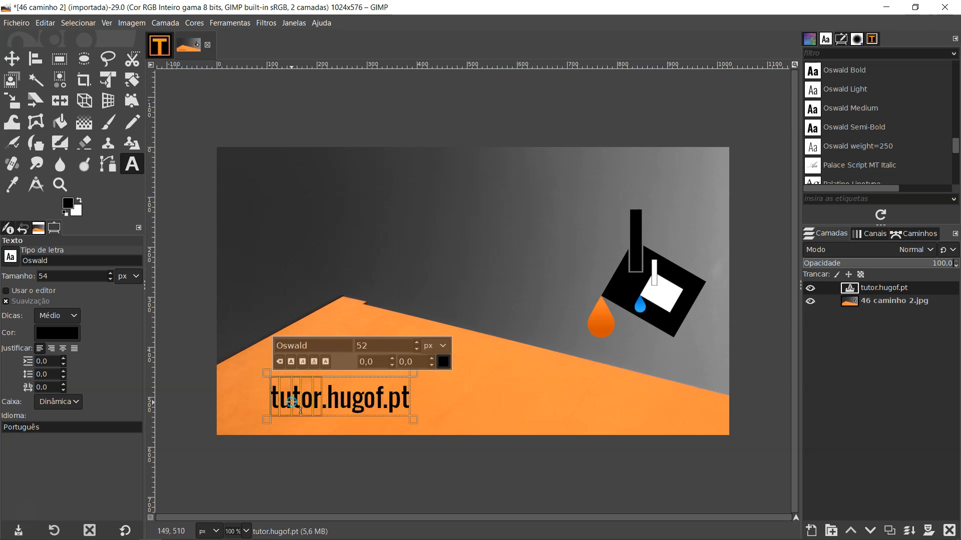
triple_click(338, 405)
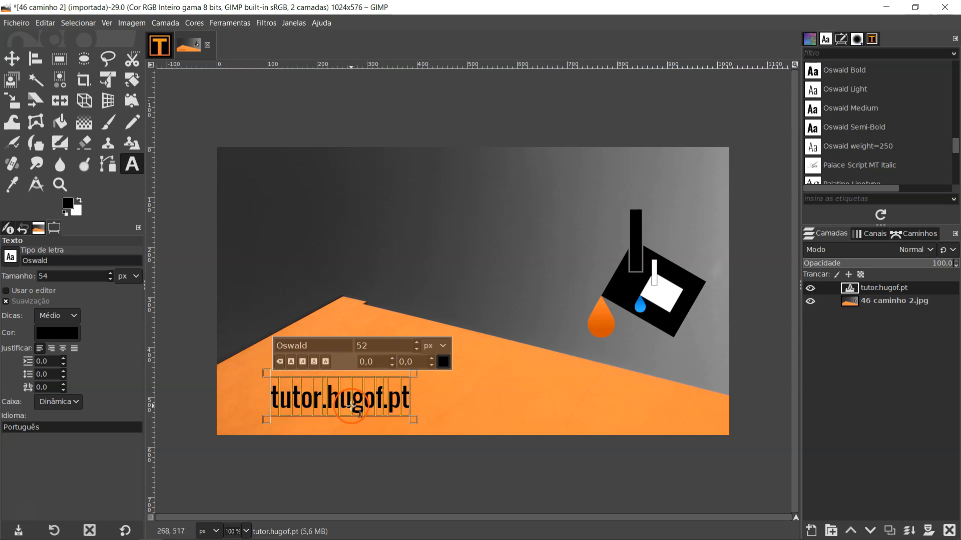
Step: Enlarge the selected text to 94 px, move it fully onto the orange area, and check its layer by toggling visibility
click(416, 343)
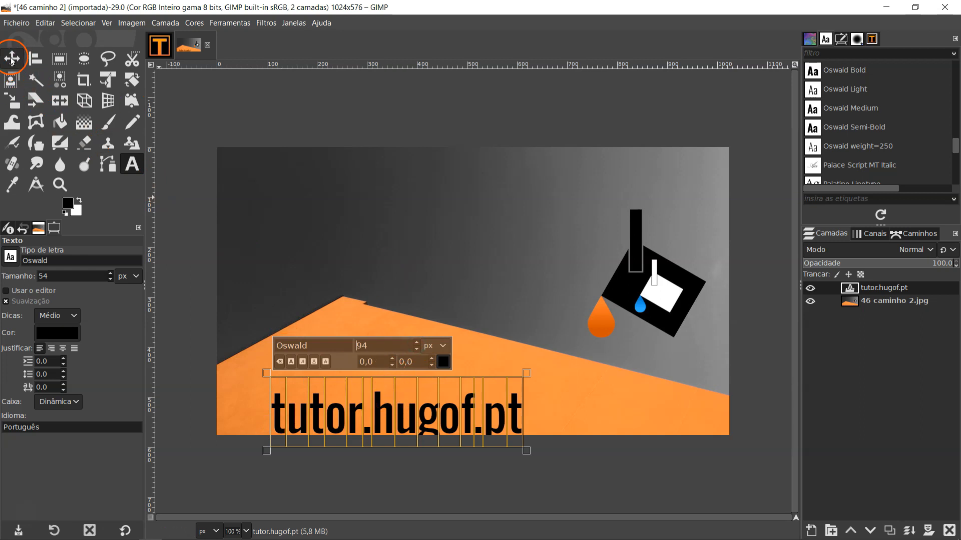
drag(428, 407, 387, 379)
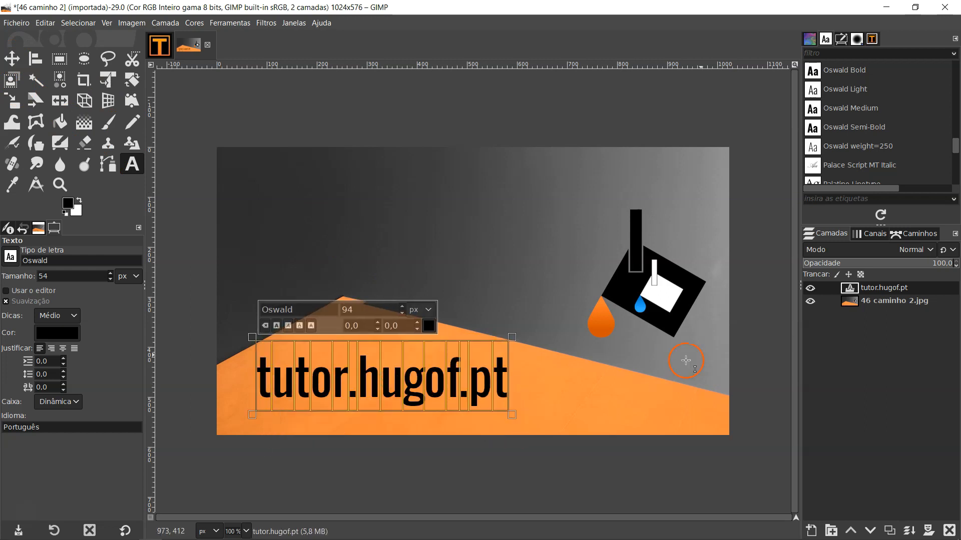
click(810, 289)
click(810, 289)
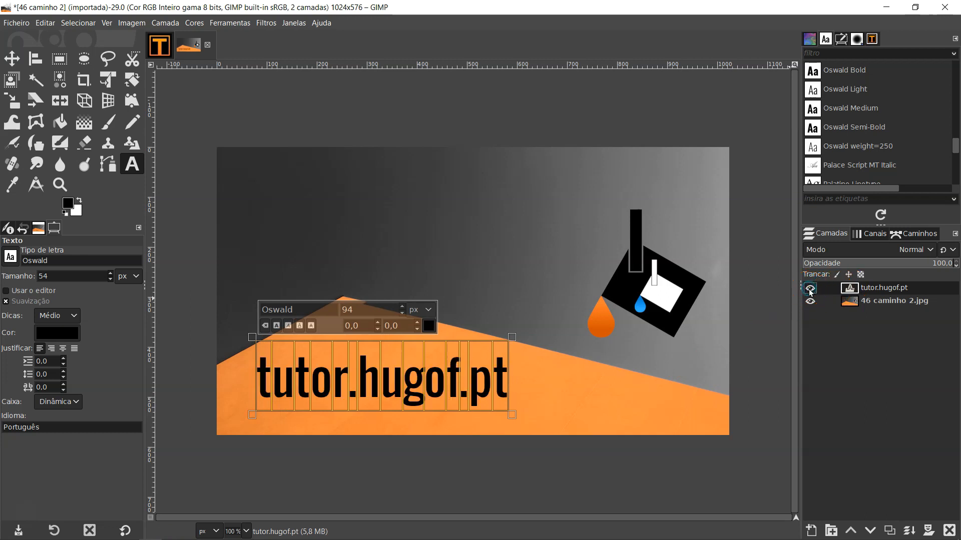
Step: Change the colour of the selected text to white (ffffff)
click(435, 327)
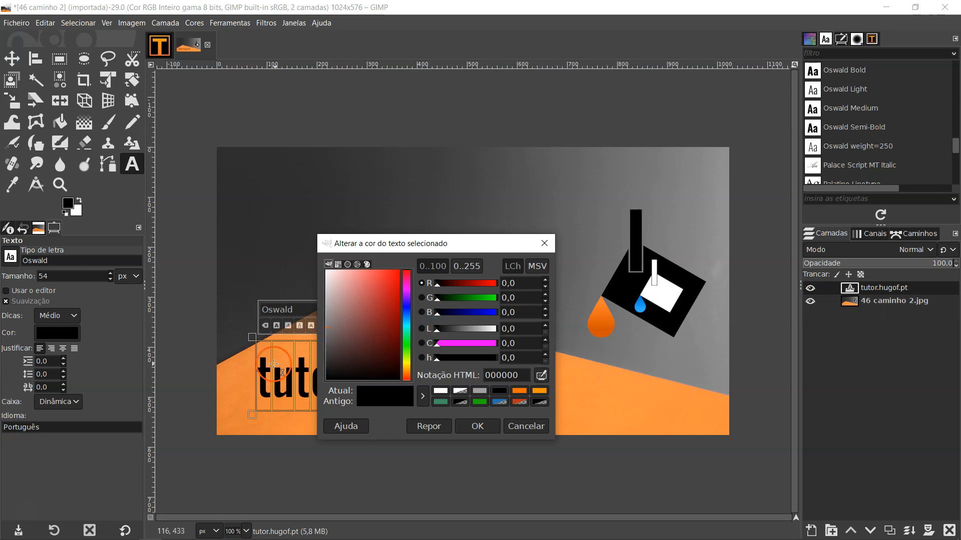
drag(335, 365, 285, 247)
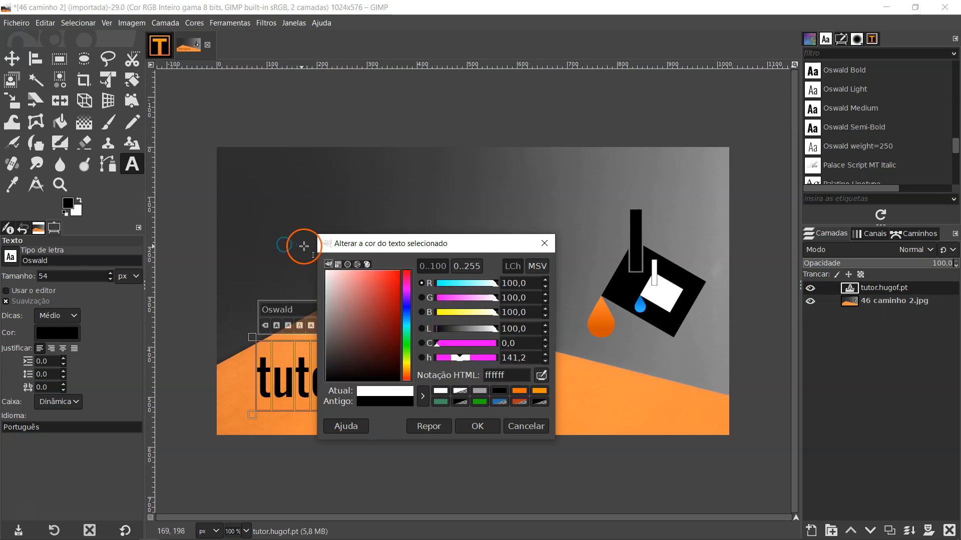
click(477, 426)
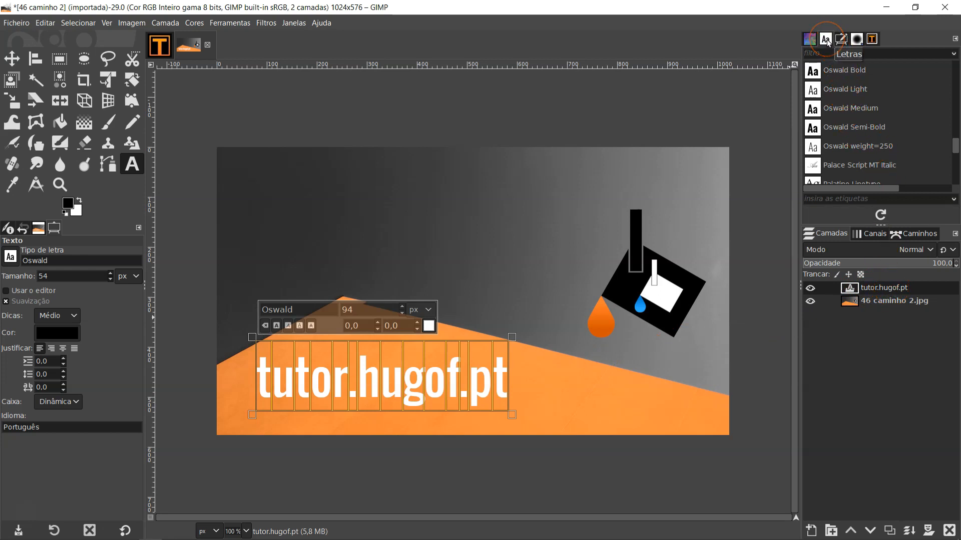
Step: Try the Oswald Semi-Bold and Bold variants on the text and settle on Oswald Medium
click(852, 125)
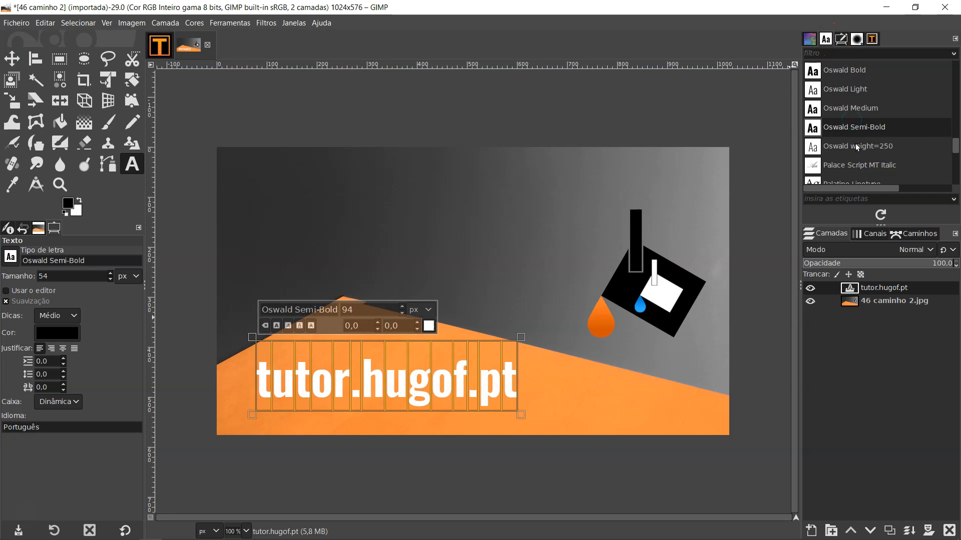
click(857, 146)
click(857, 165)
click(843, 76)
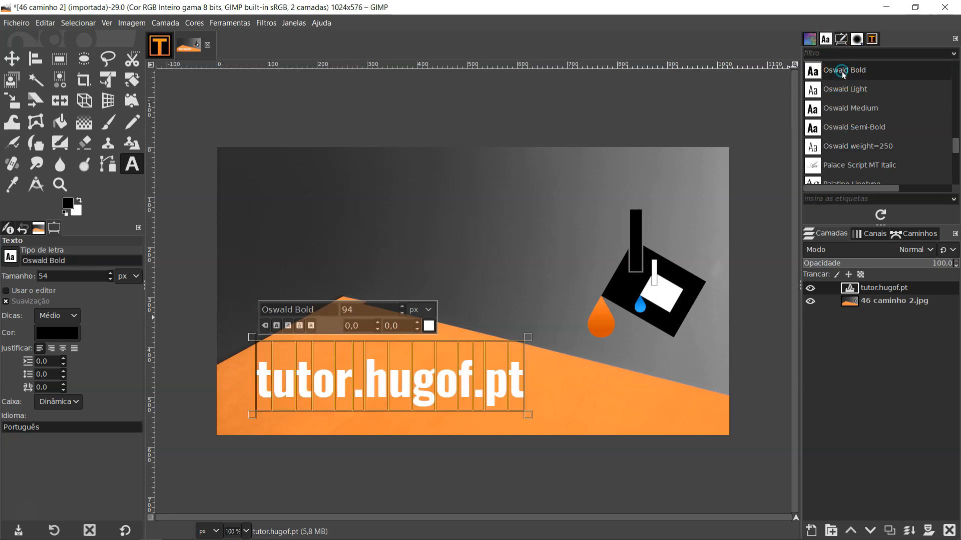
click(845, 108)
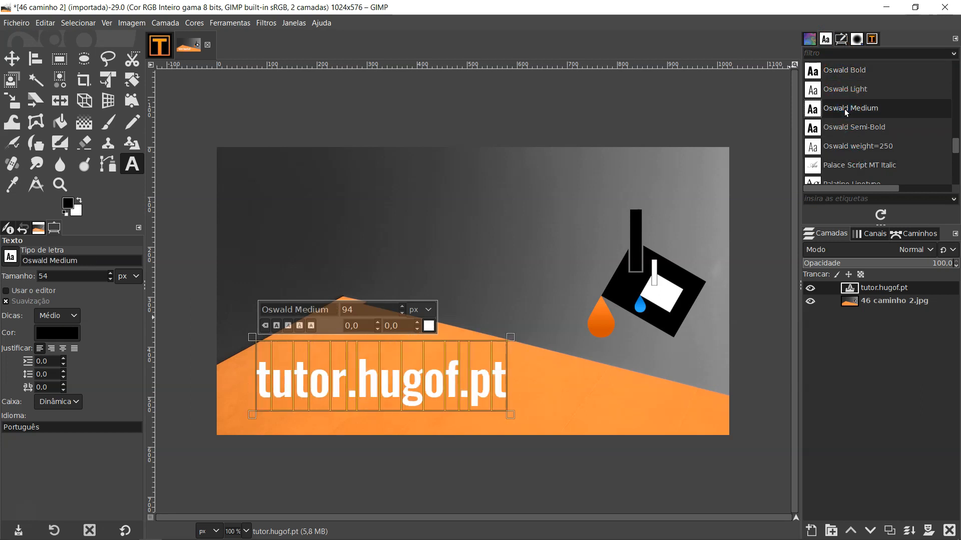
Step: Apply a black drop shadow to the text layer with X and Y offsets of 10, blur radius 7.19 and opacity 0.8
click(267, 23)
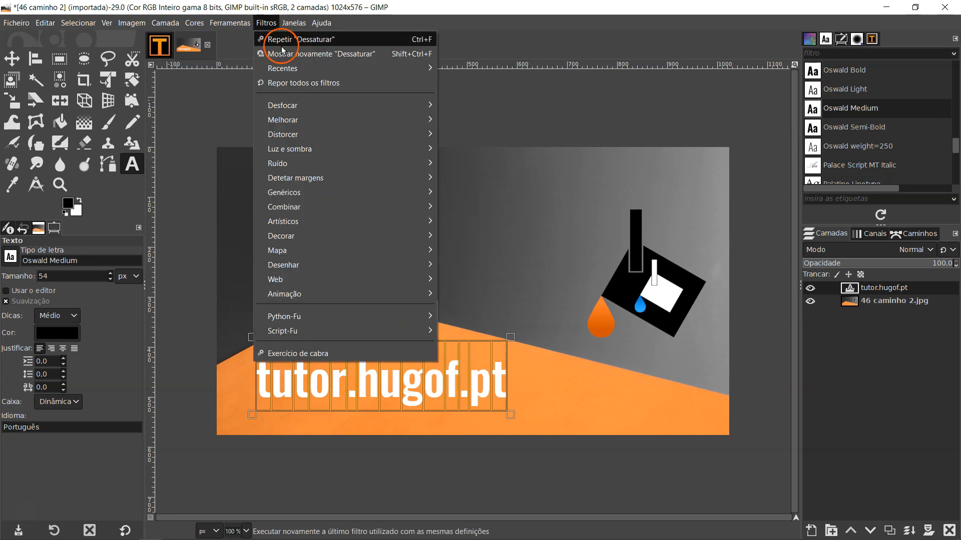
mouse_move(317, 149)
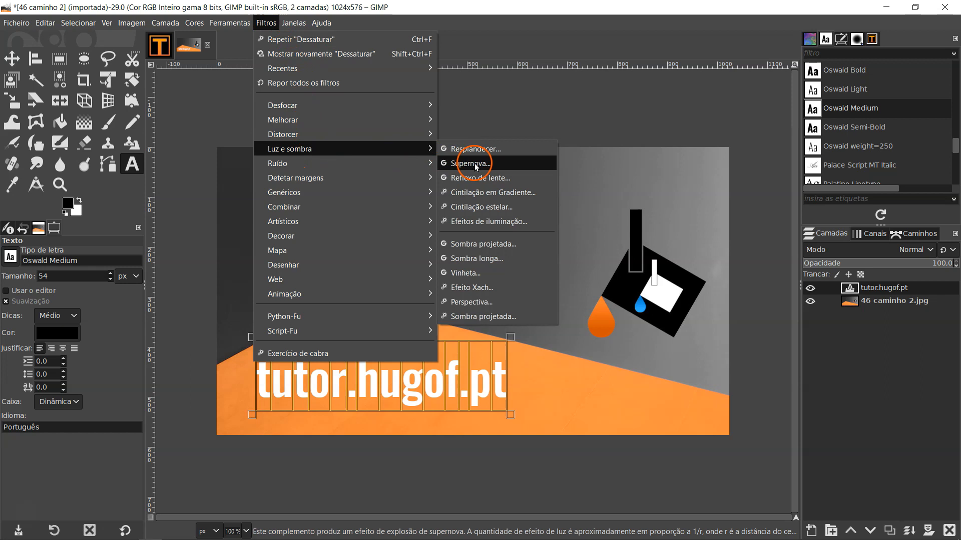
click(493, 250)
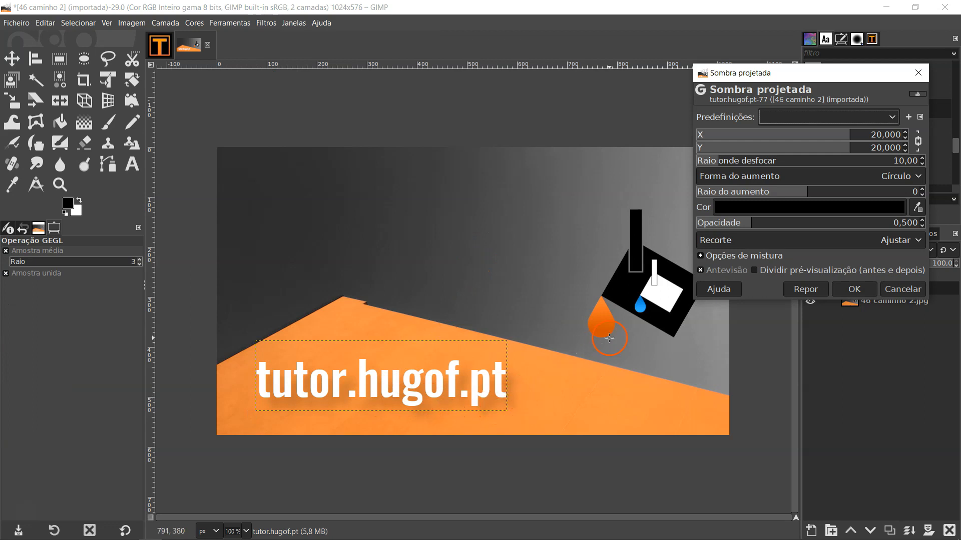
drag(752, 229, 763, 225)
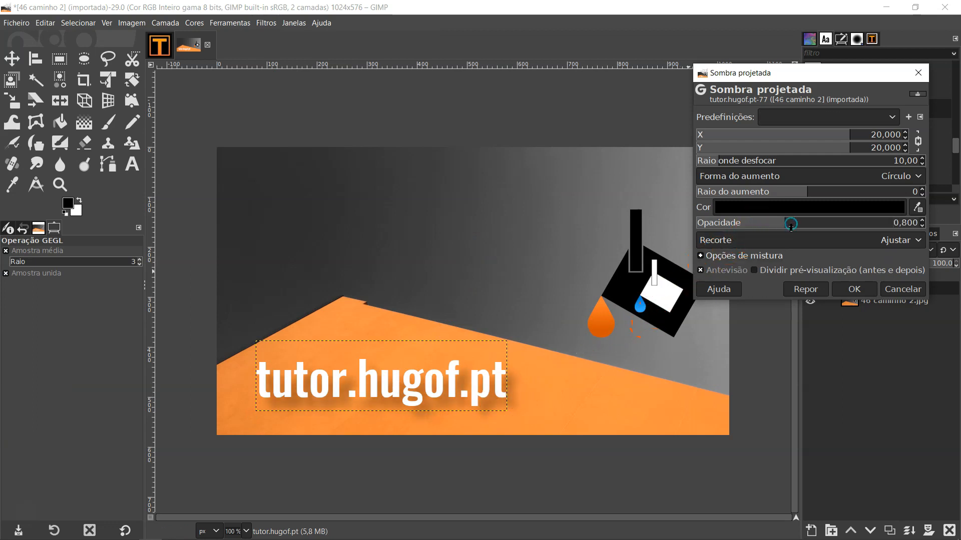
ctrl+click(834, 146)
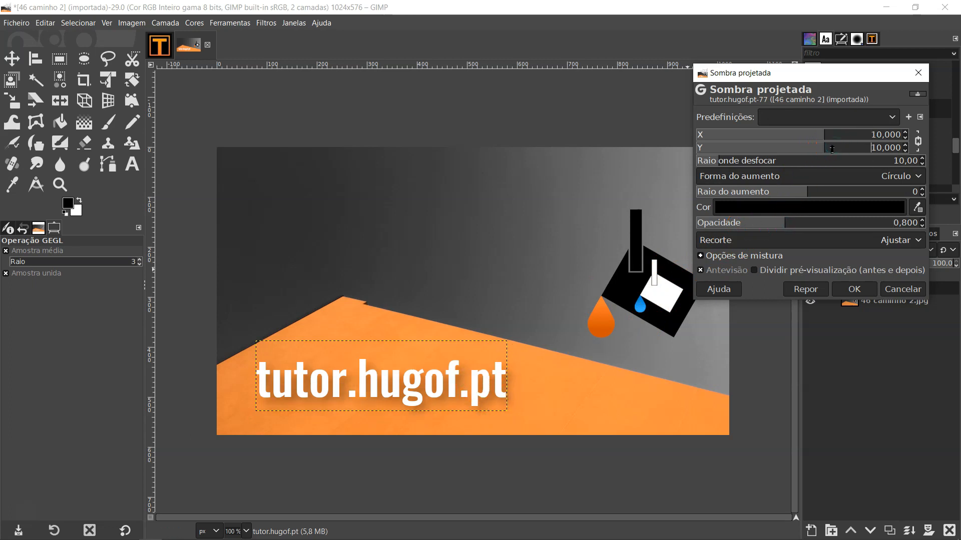
drag(728, 163, 703, 160)
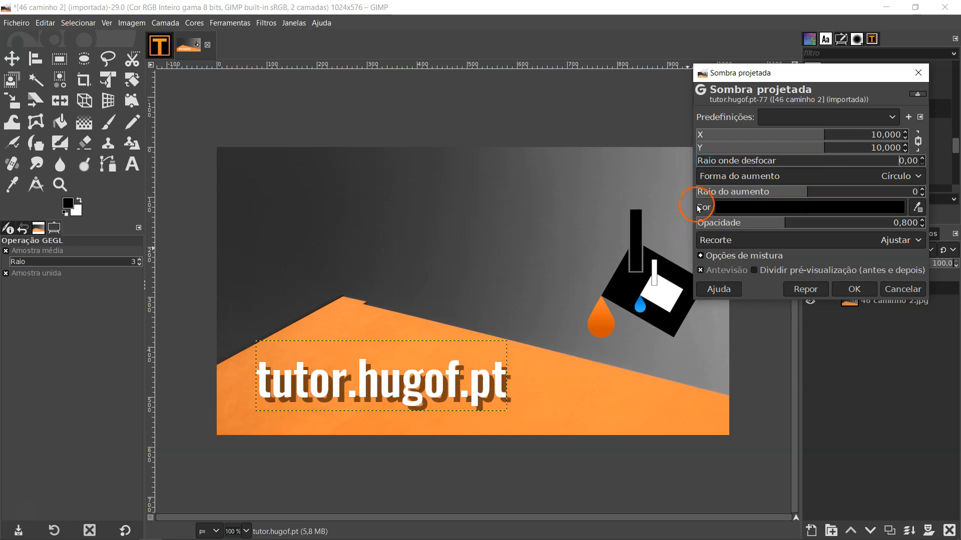
mouse_move(703, 161)
mouse_down()
mouse_move(723, 164)
mouse_move(714, 165)
mouse_up()
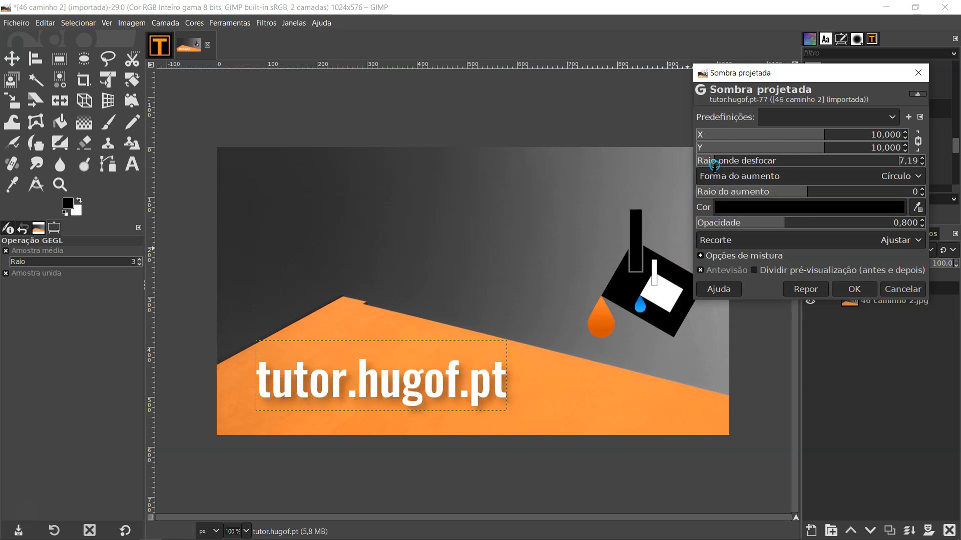
click(854, 289)
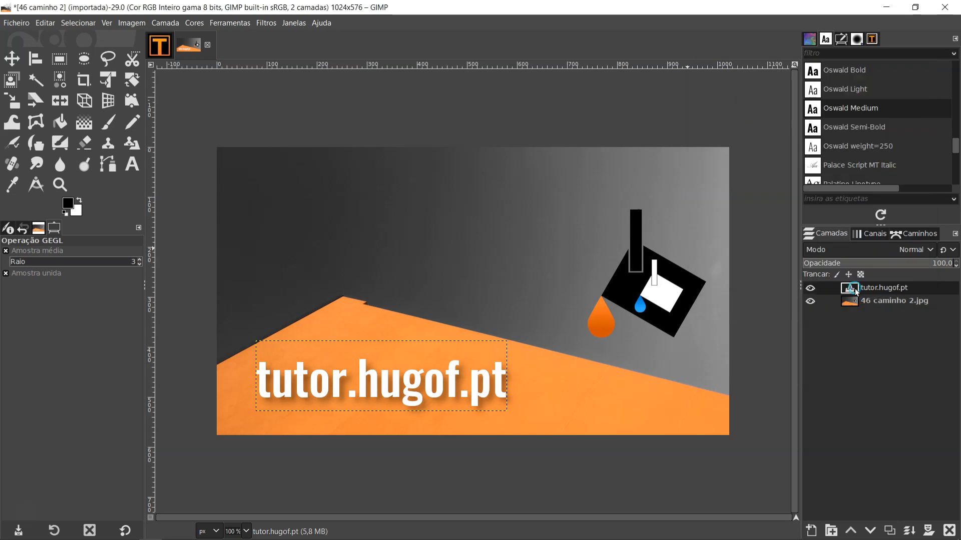
Step: Reopen the tutor.hugof.pt layer for text editing with the Text tool, discarding its drop shadow
click(862, 290)
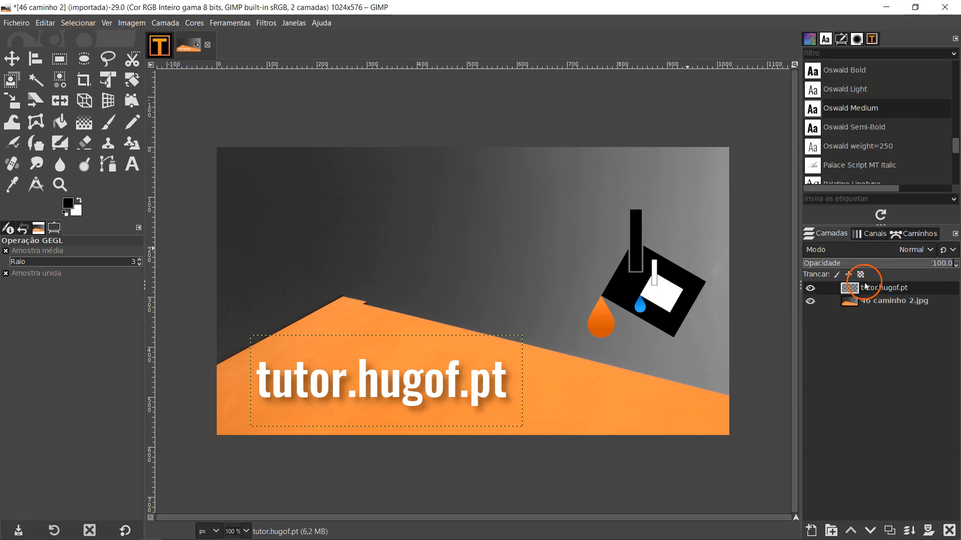
click(132, 163)
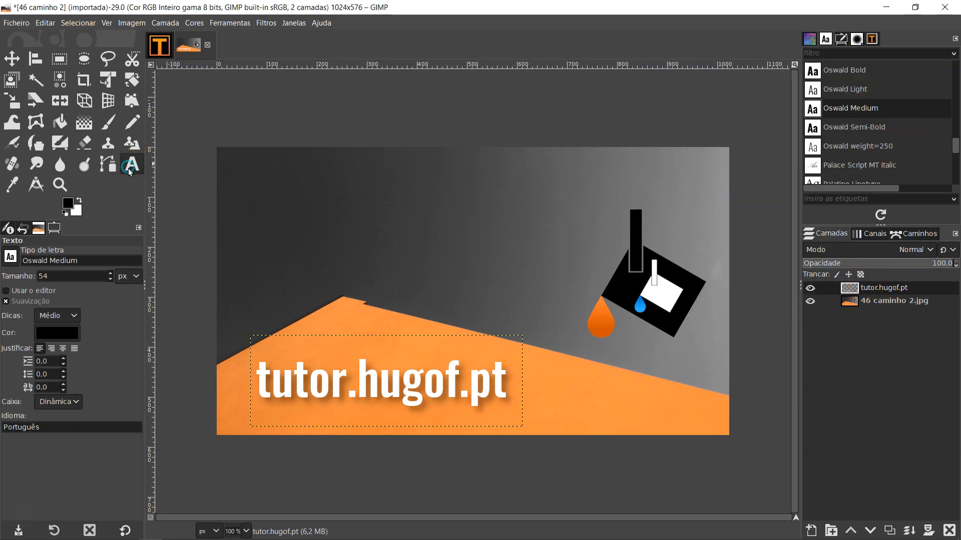
click(396, 301)
click(422, 458)
click(417, 460)
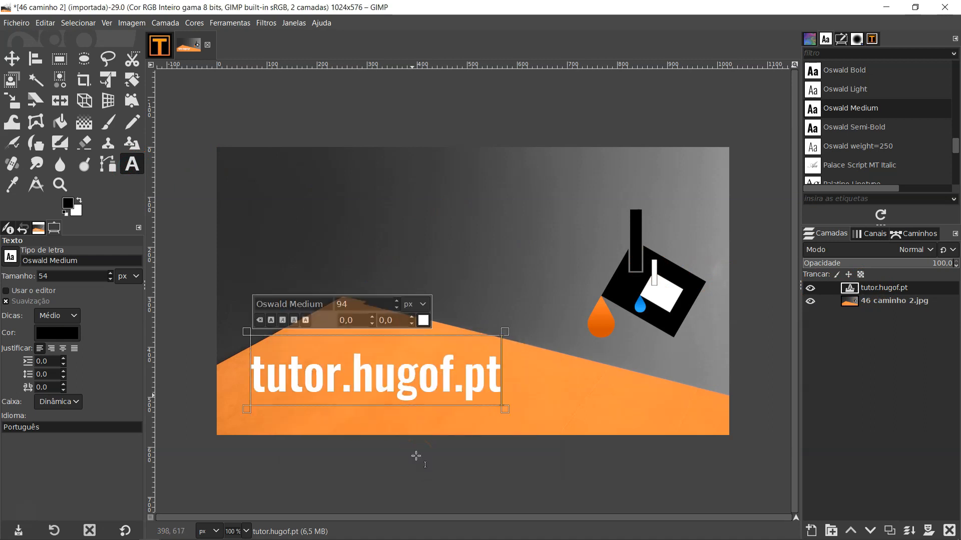
click(473, 382)
Step: Try different lengths in the Long Shadow filter, reset it, and apply a short finite black shadow at 45° to the text layer
click(267, 24)
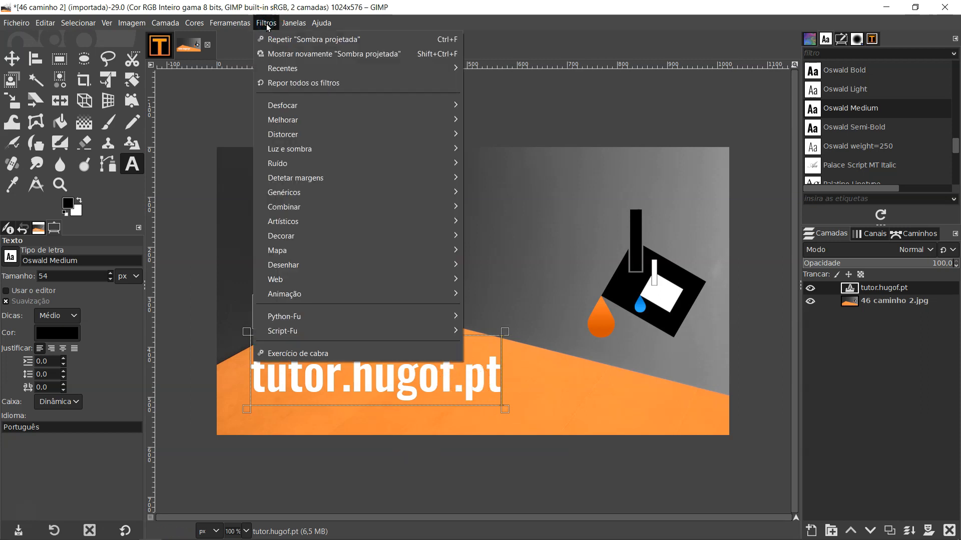
click(300, 149)
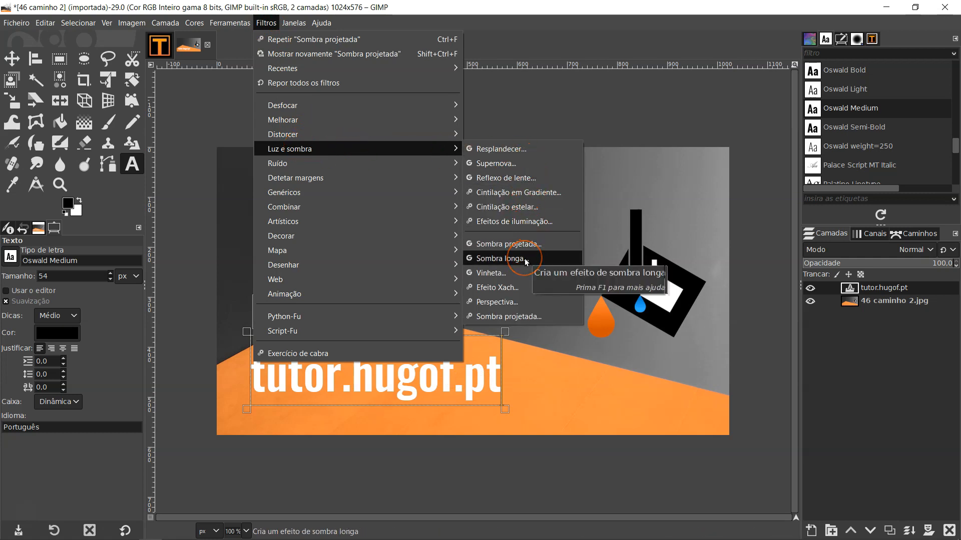
click(526, 258)
click(735, 173)
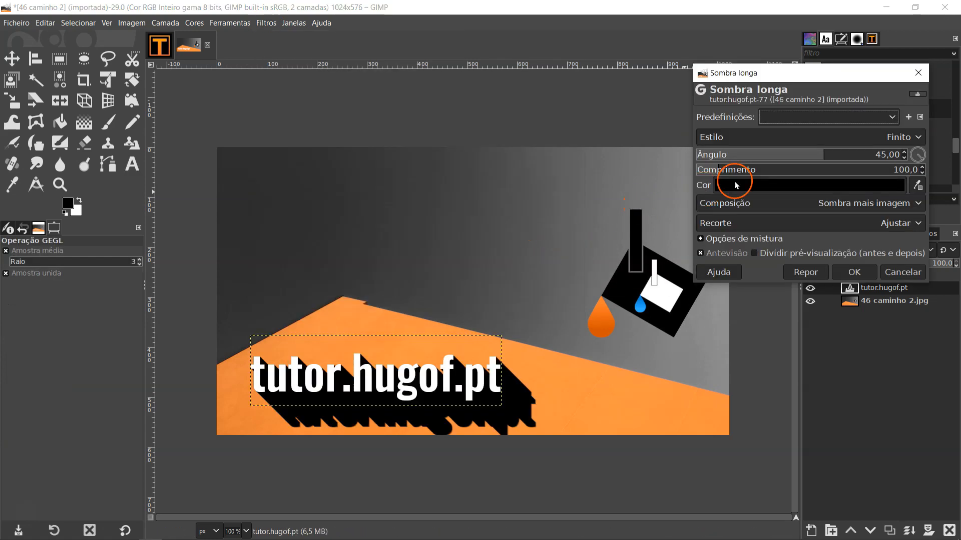
drag(736, 175, 827, 167)
click(736, 155)
click(814, 271)
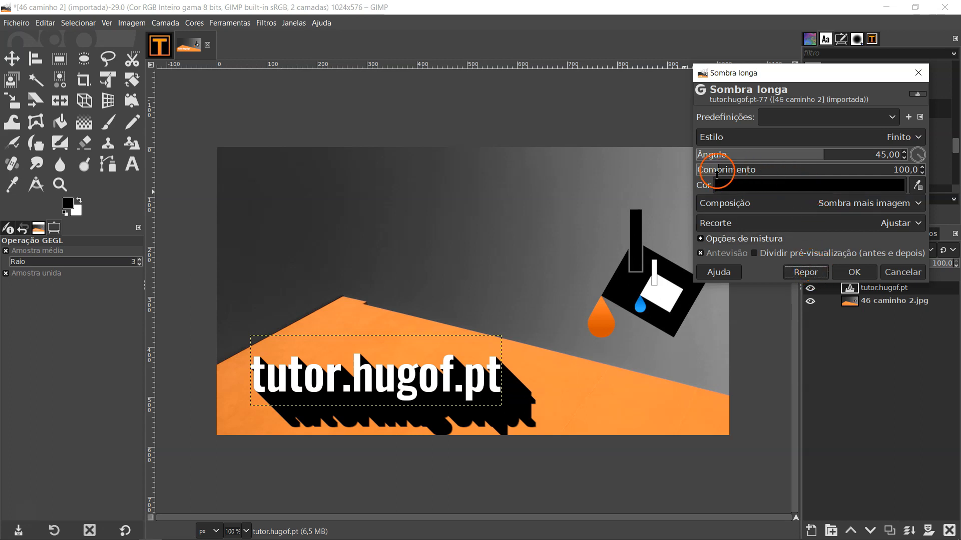
click(716, 171)
click(707, 172)
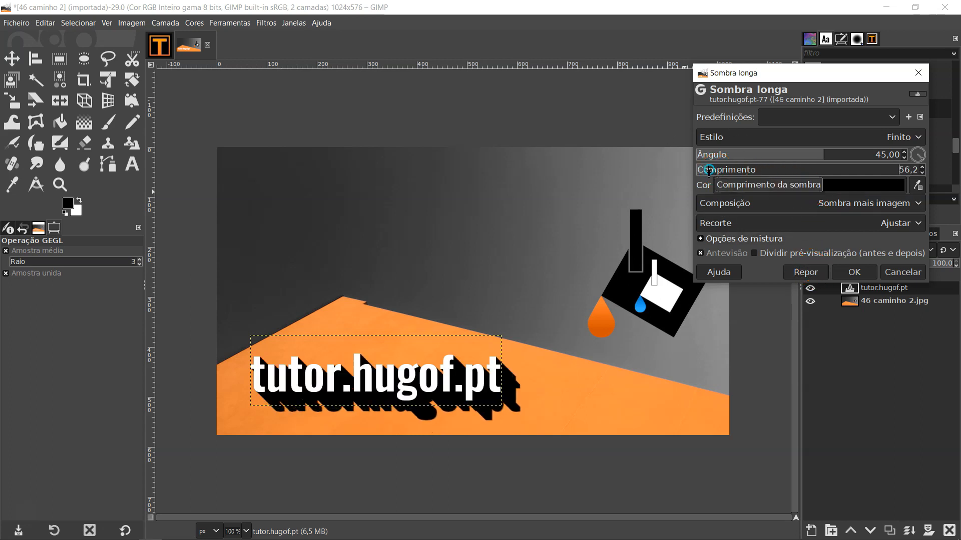
click(849, 273)
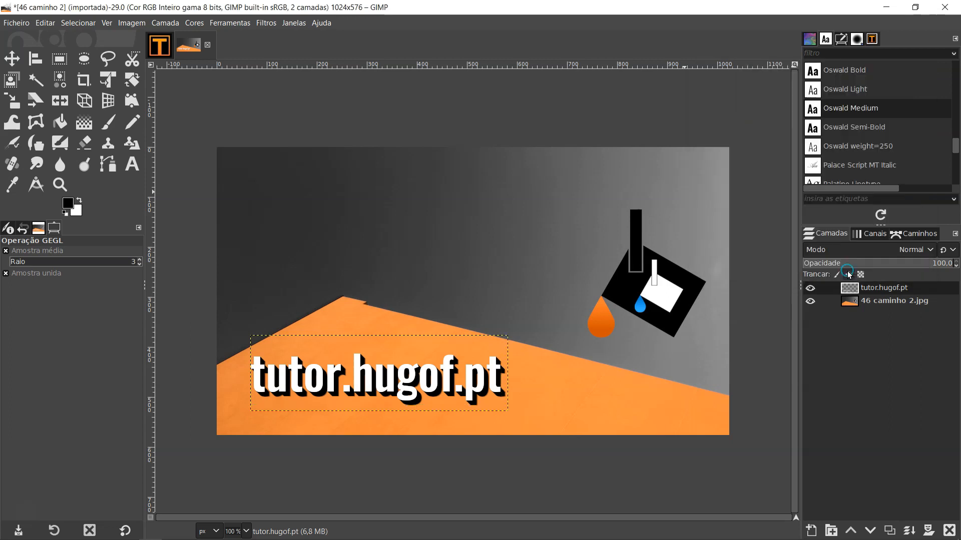
Step: Set up a black circular vignette on the 46 caminho 2.jpg layer, widening it to radius 1.428 and squeeze -0.181
click(849, 302)
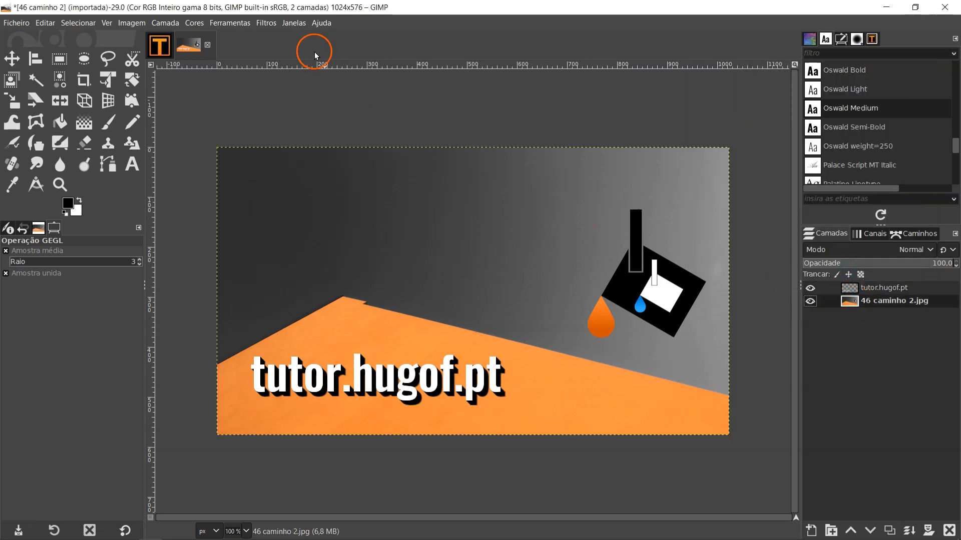
click(265, 23)
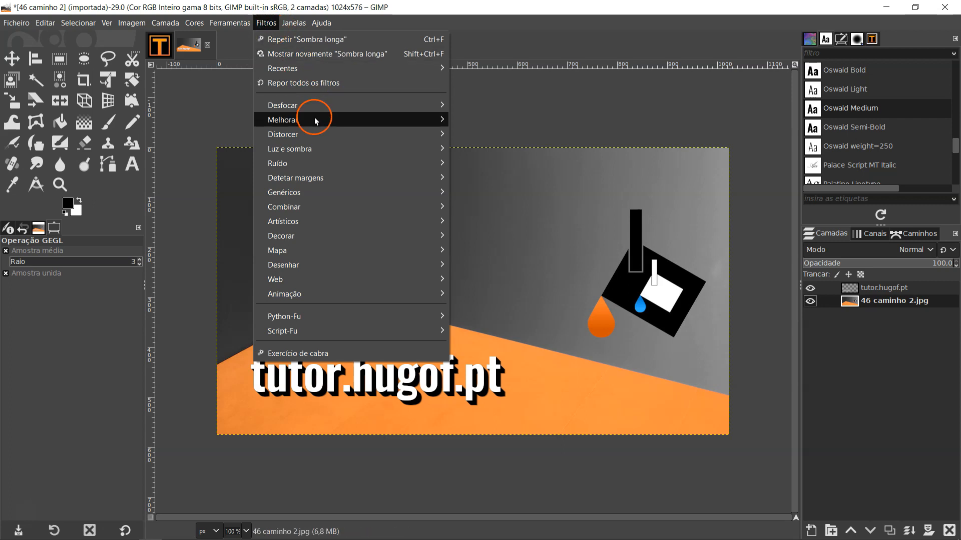
mouse_move(322, 148)
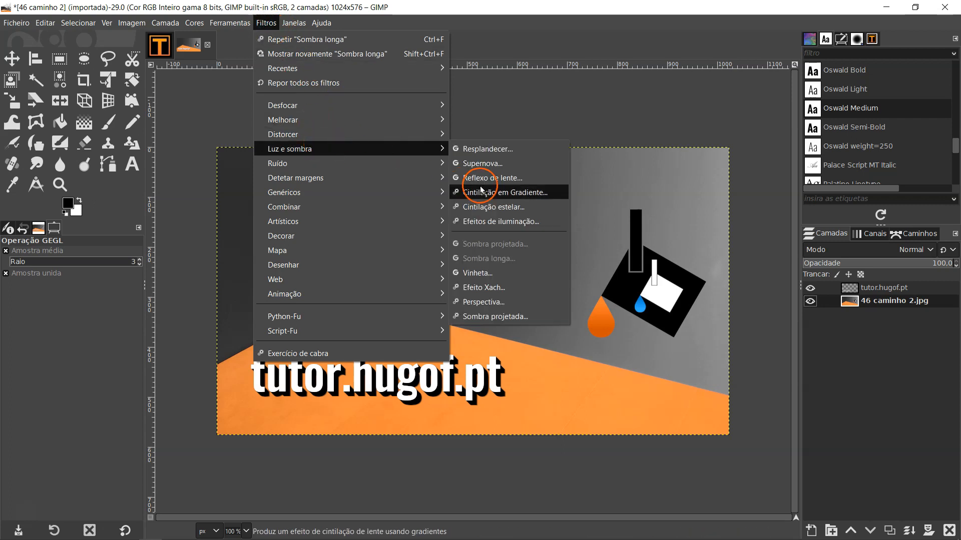
click(475, 273)
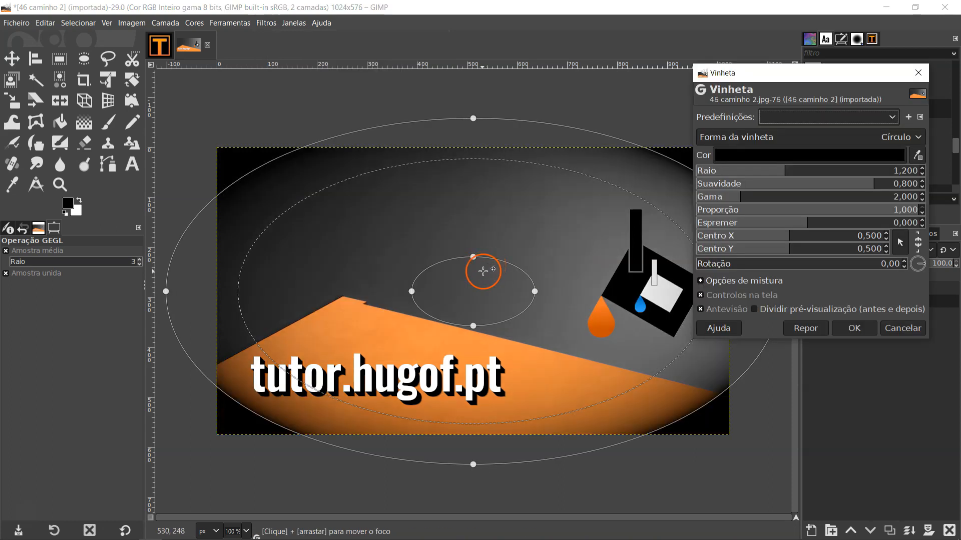
scroll(481, 271, down, 1)
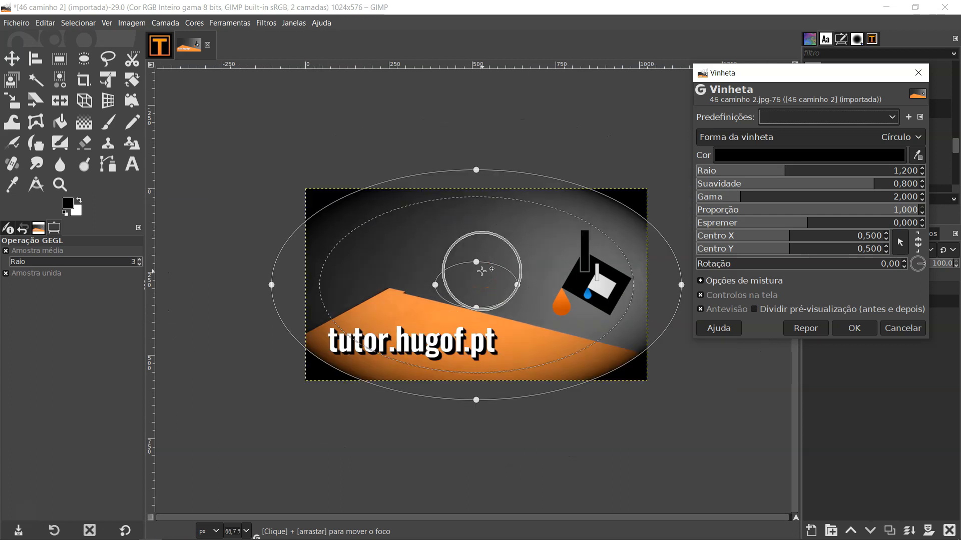
scroll(481, 270, down, 1)
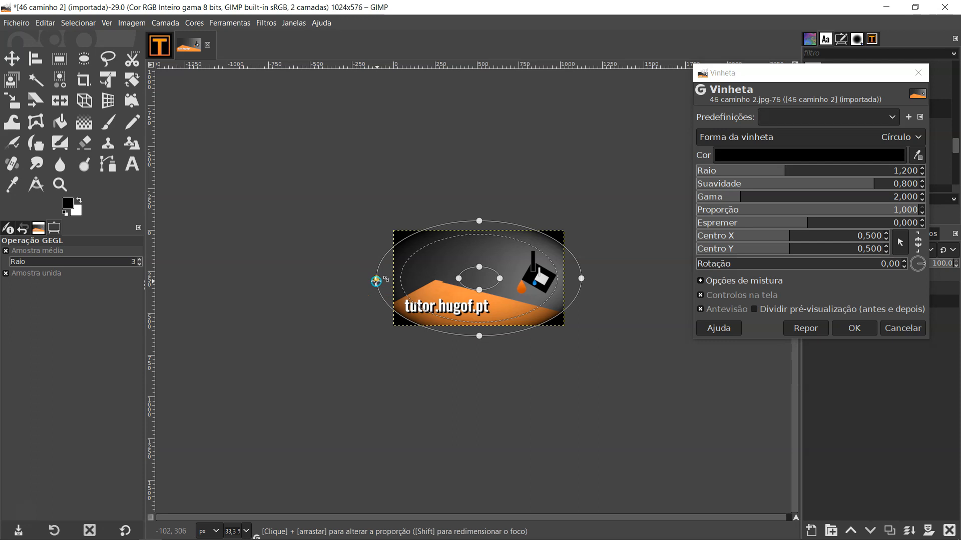
drag(376, 279, 357, 278)
drag(472, 223, 478, 200)
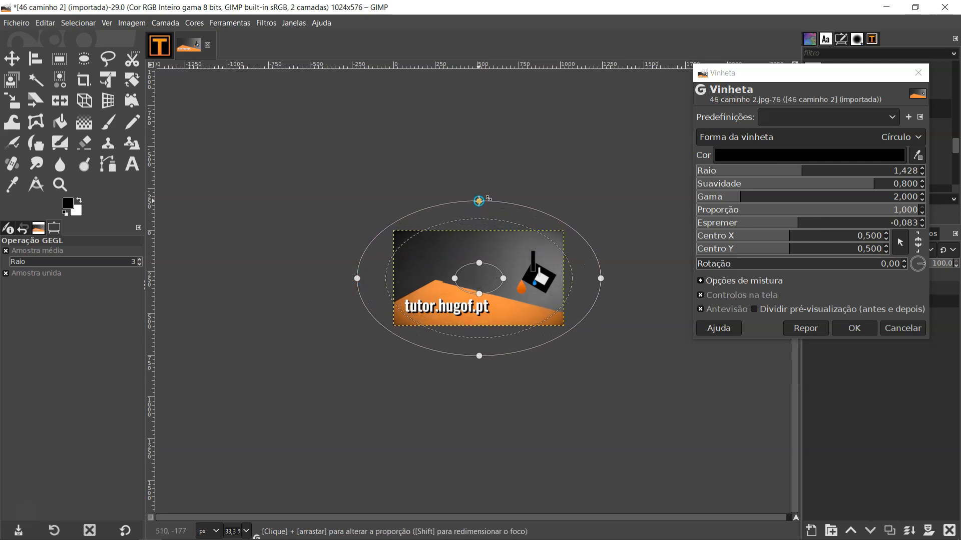
drag(479, 356, 480, 366)
Step: Compare the image with and without the vignette preview, and apply the vignette
click(700, 310)
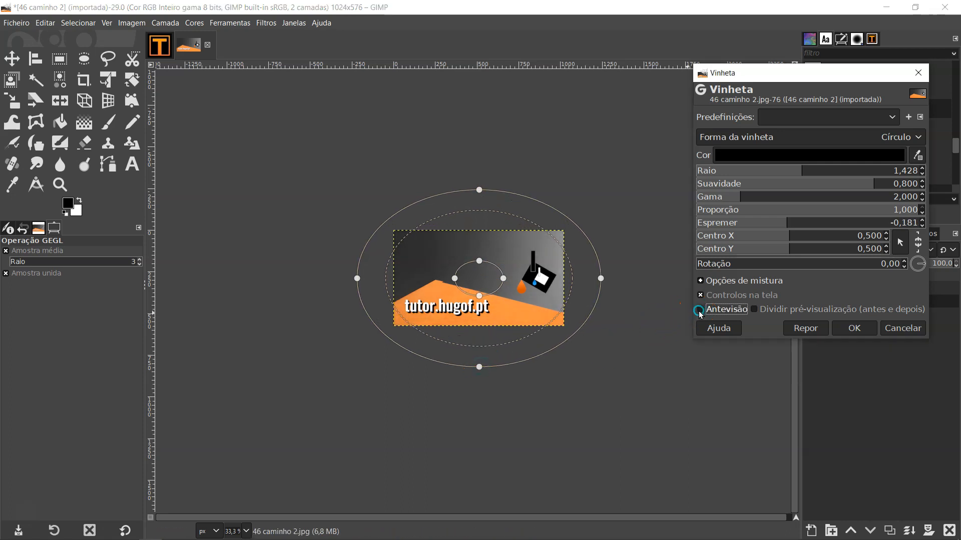
click(700, 310)
click(700, 309)
click(701, 313)
click(701, 313)
click(701, 314)
click(701, 313)
click(855, 328)
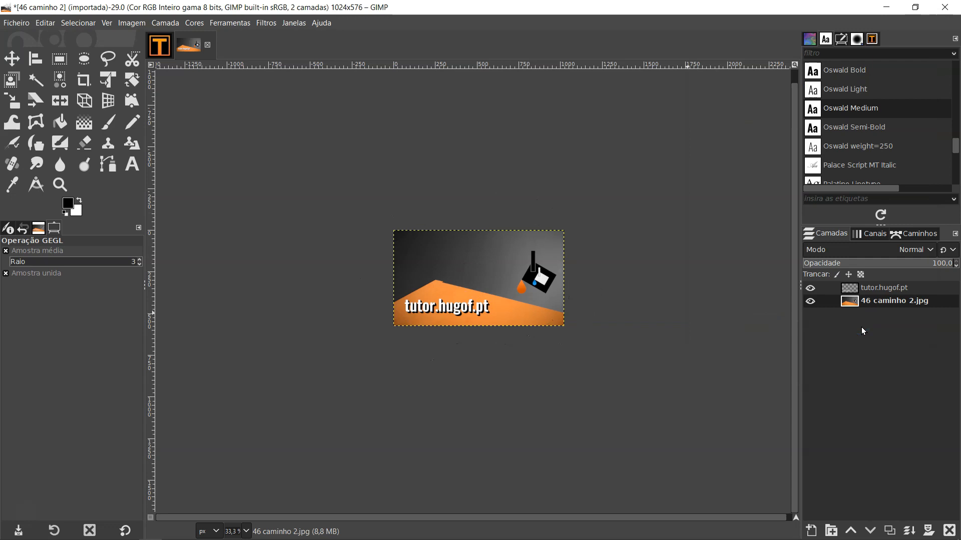
Step: Show the image at 100% zoom and switch the option to zoom the image when the window size changes
click(274, 25)
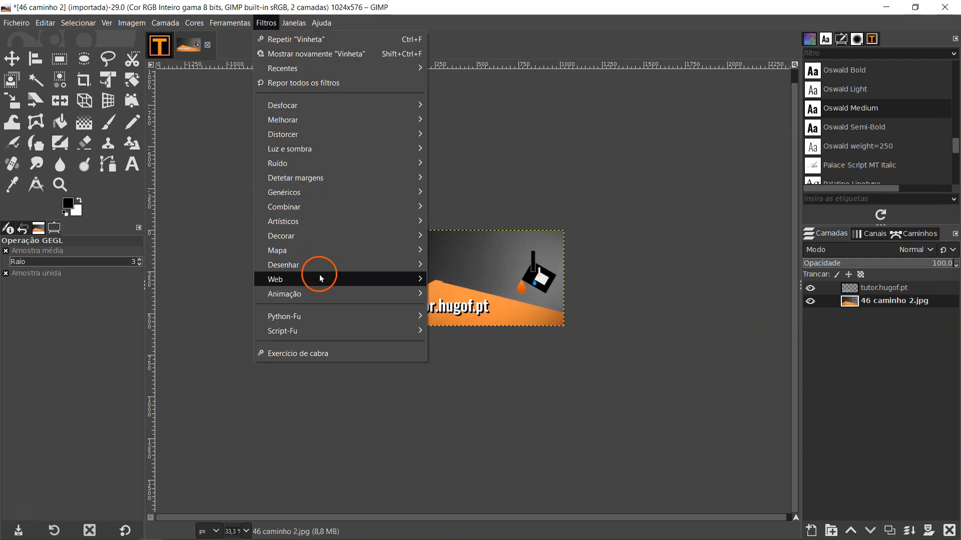
click(632, 53)
key(1)
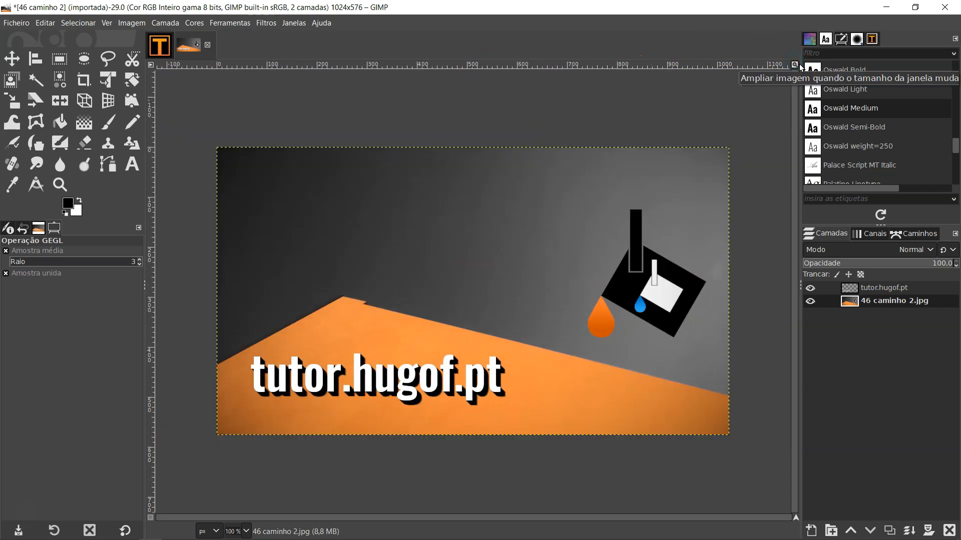
click(795, 64)
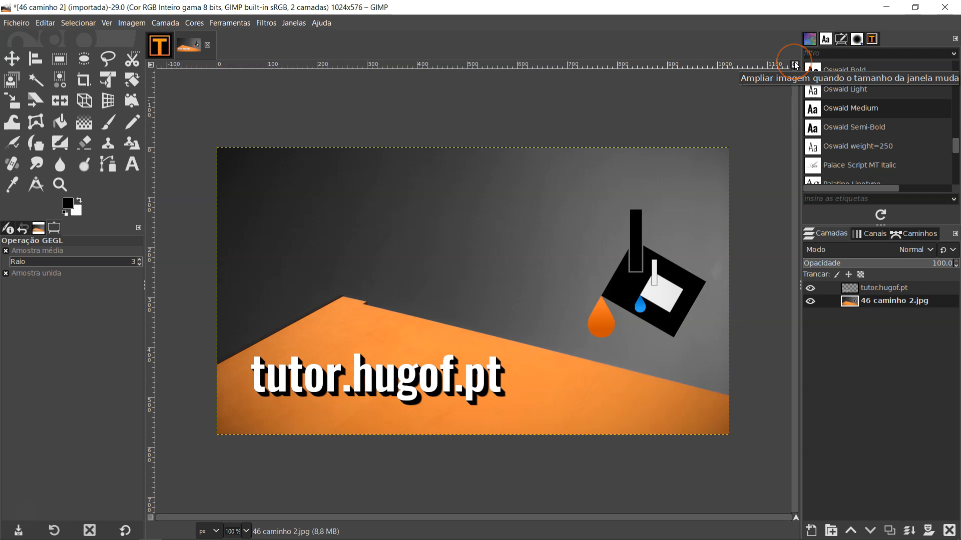